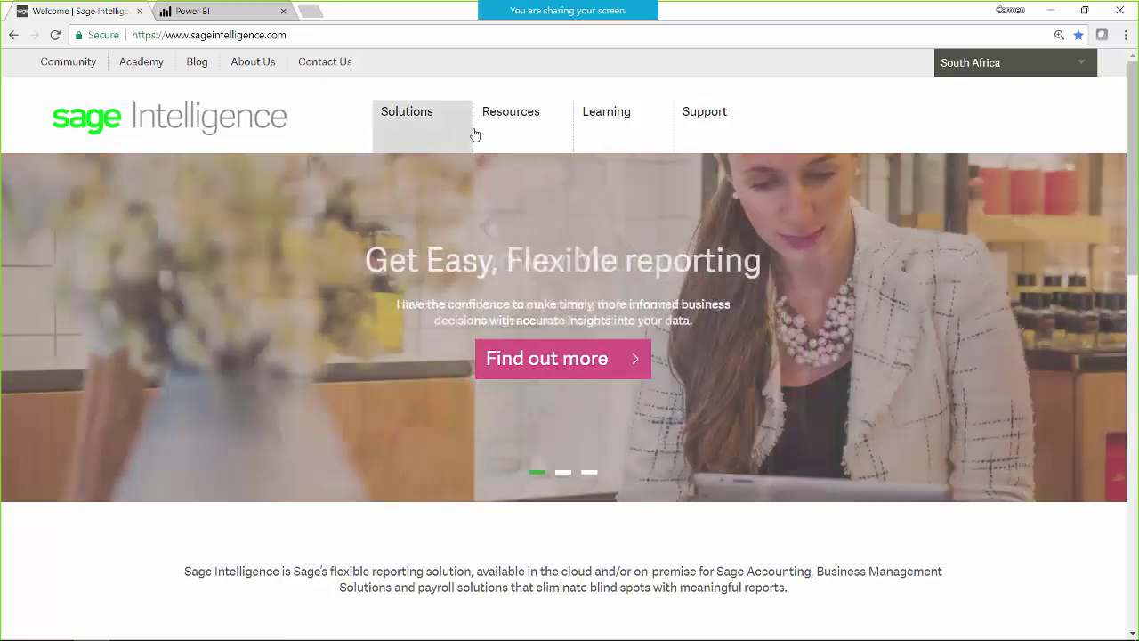
Open the Additional Reports resource page and choose the Sage 300 Intelligence Reporting solution.
mouse_move(509, 122)
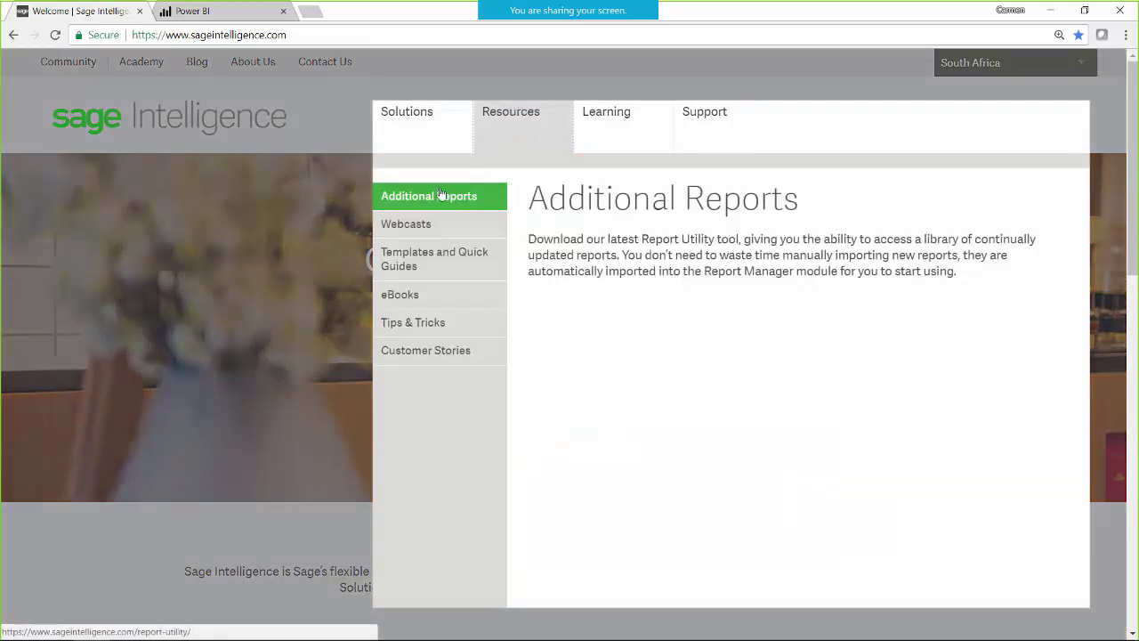
left_click(419, 200)
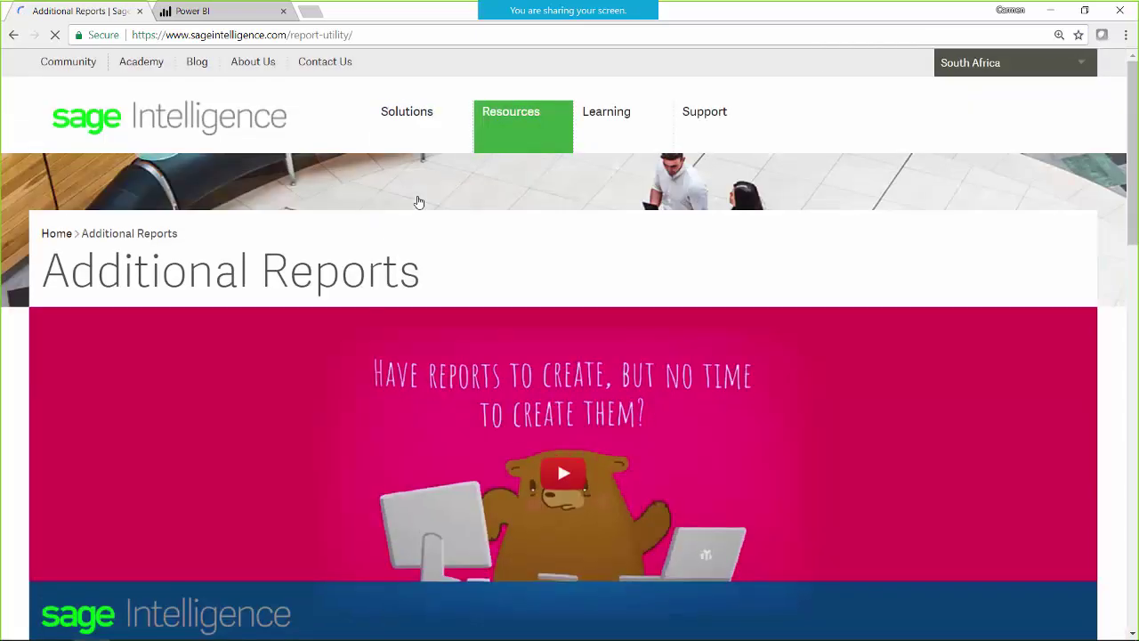
scroll(774, 415, "down", 4)
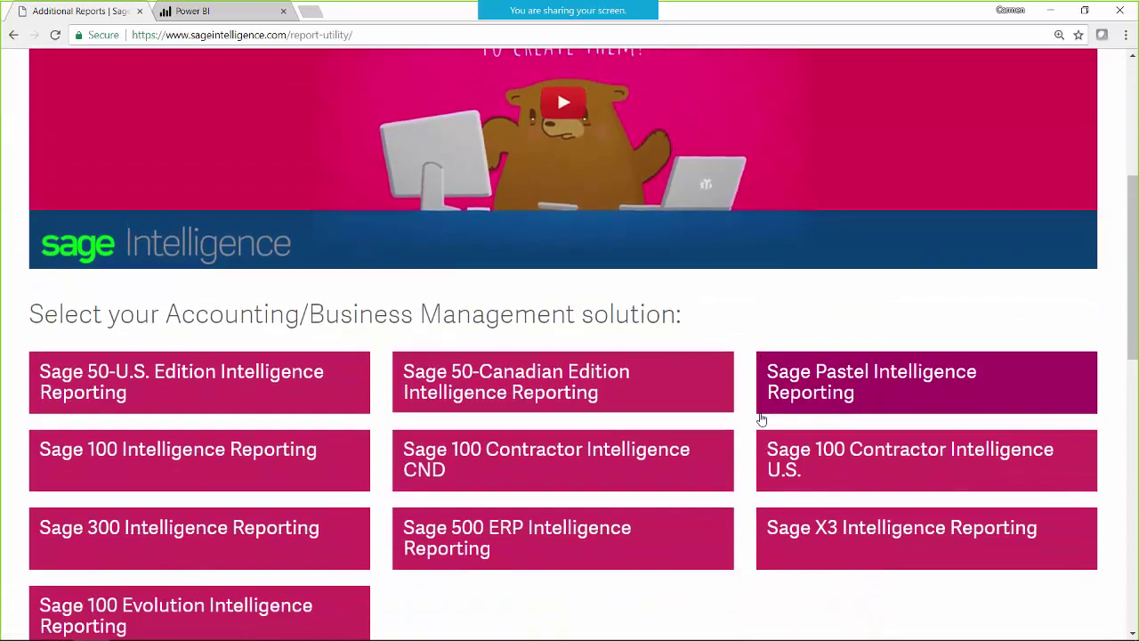
scroll(760, 418, "down", 1)
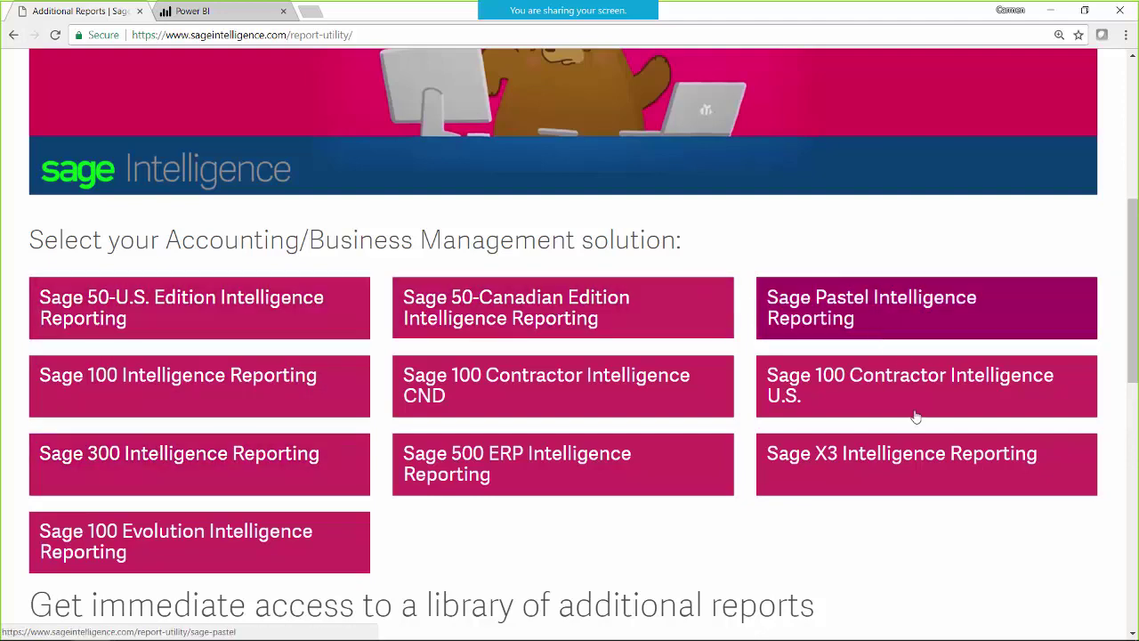
left_click(168, 462)
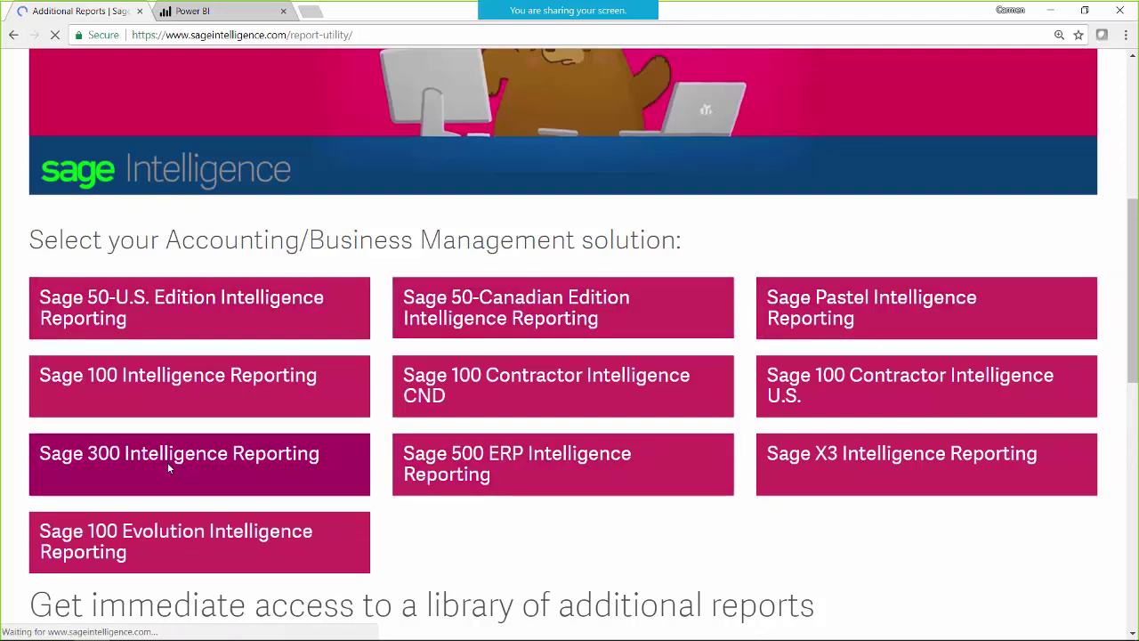
Examine the Sage 300 report categories and Report Utility download, expanding Sage 300 SQL Financial Reports to review its available reports.
scroll(493, 389, "down", 2)
scroll(494, 388, "down", 2)
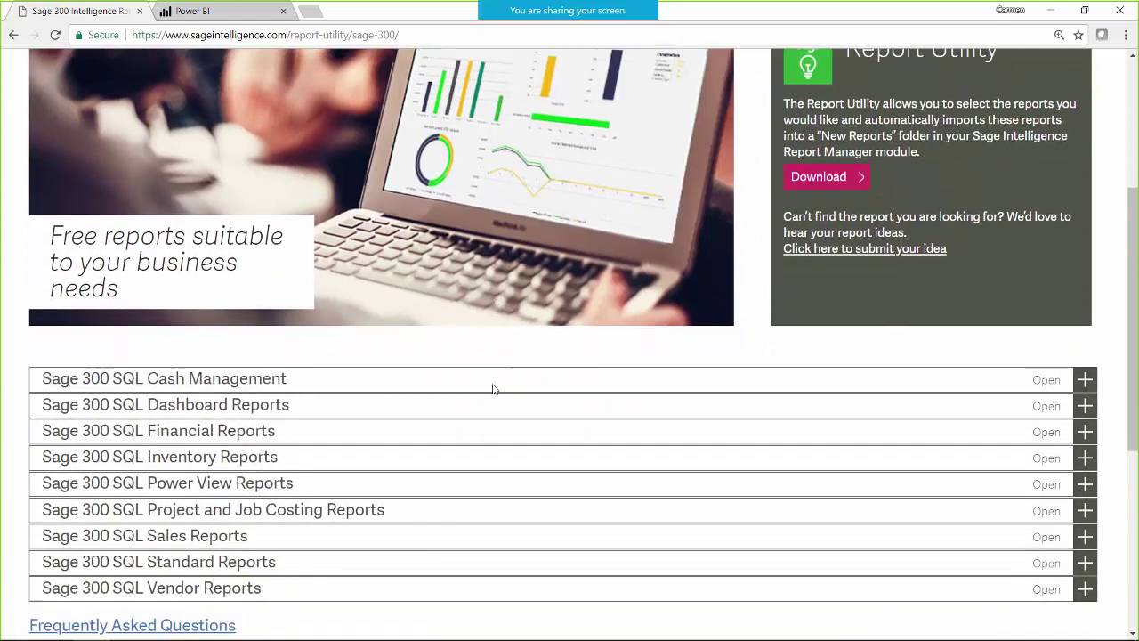
scroll(878, 288, "up", 1)
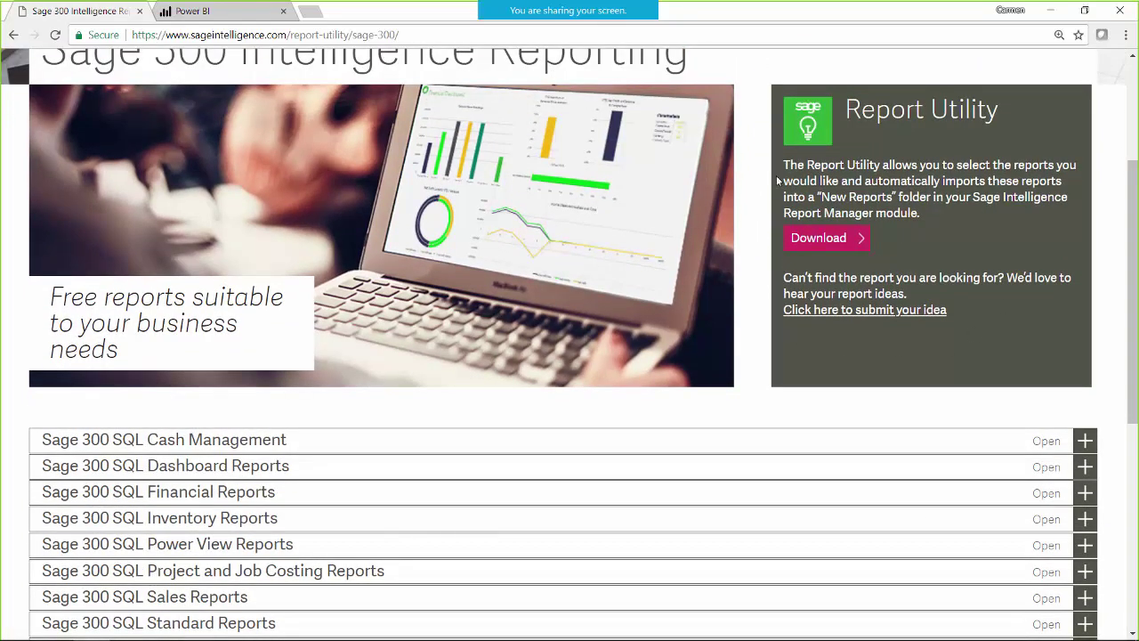
scroll(691, 577, "down", 3)
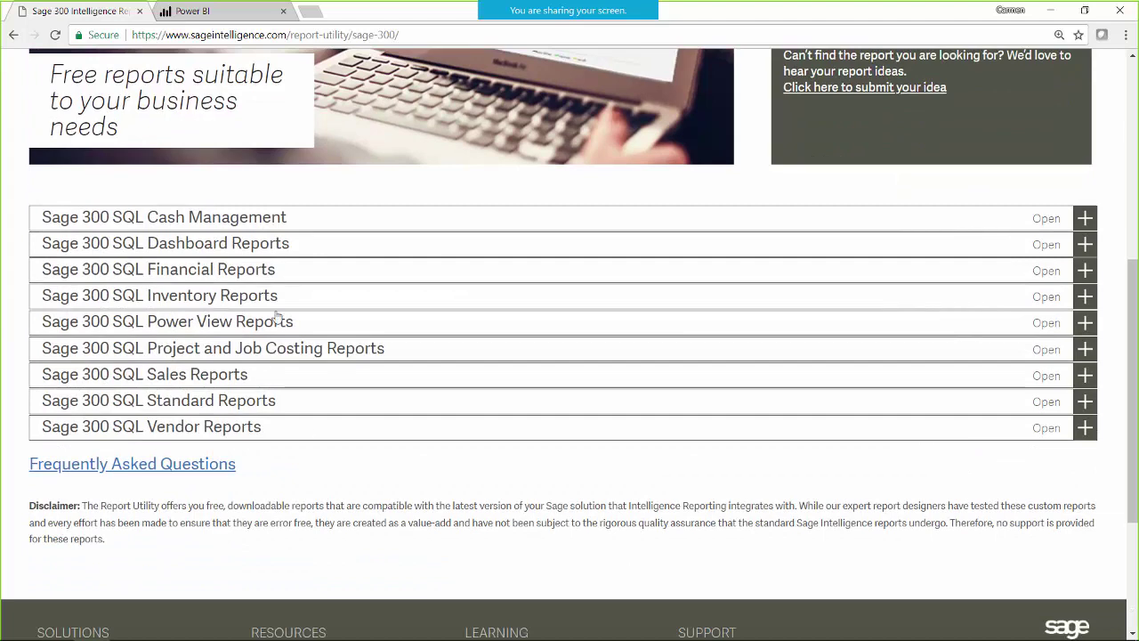
left_click(1086, 272)
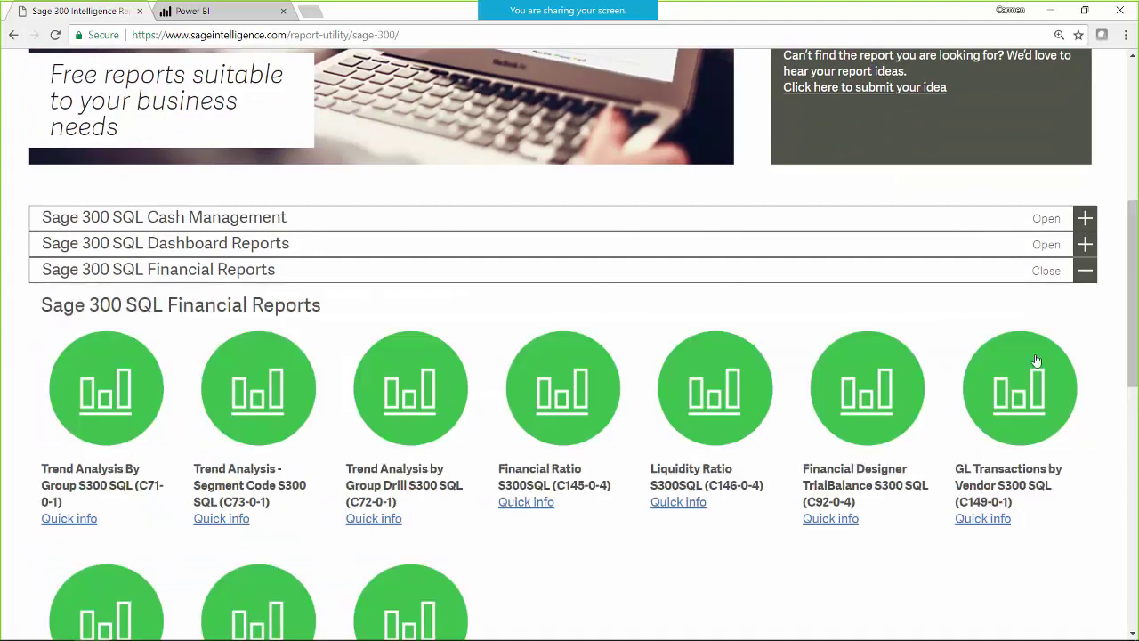
scroll(481, 436, "down", 3)
scroll(516, 430, "down", 3)
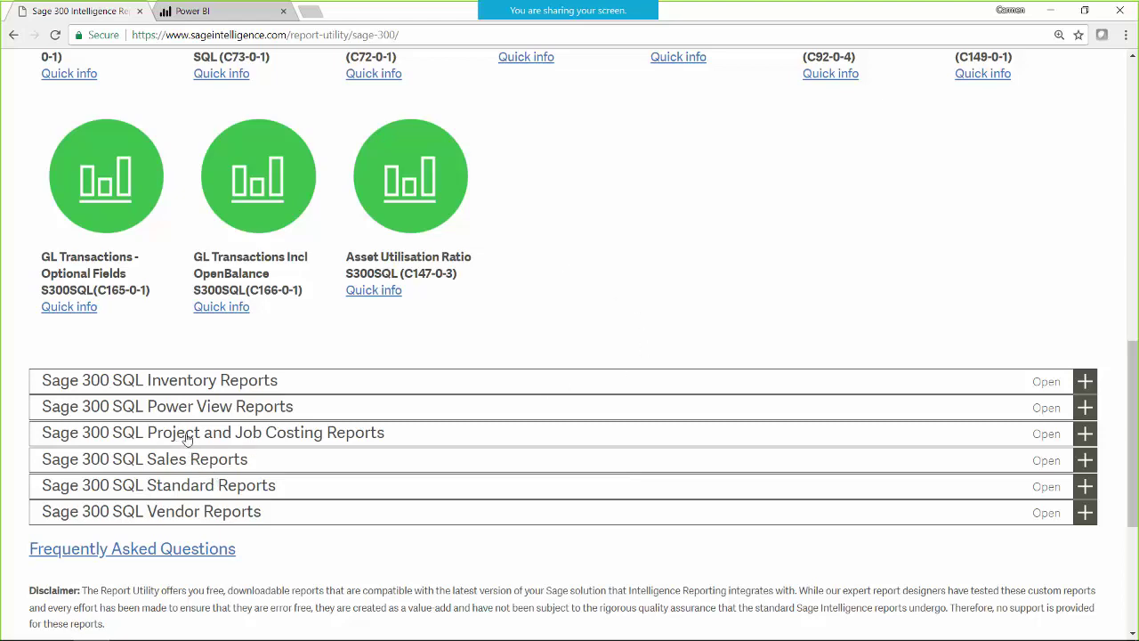
scroll(695, 303, "up", 4)
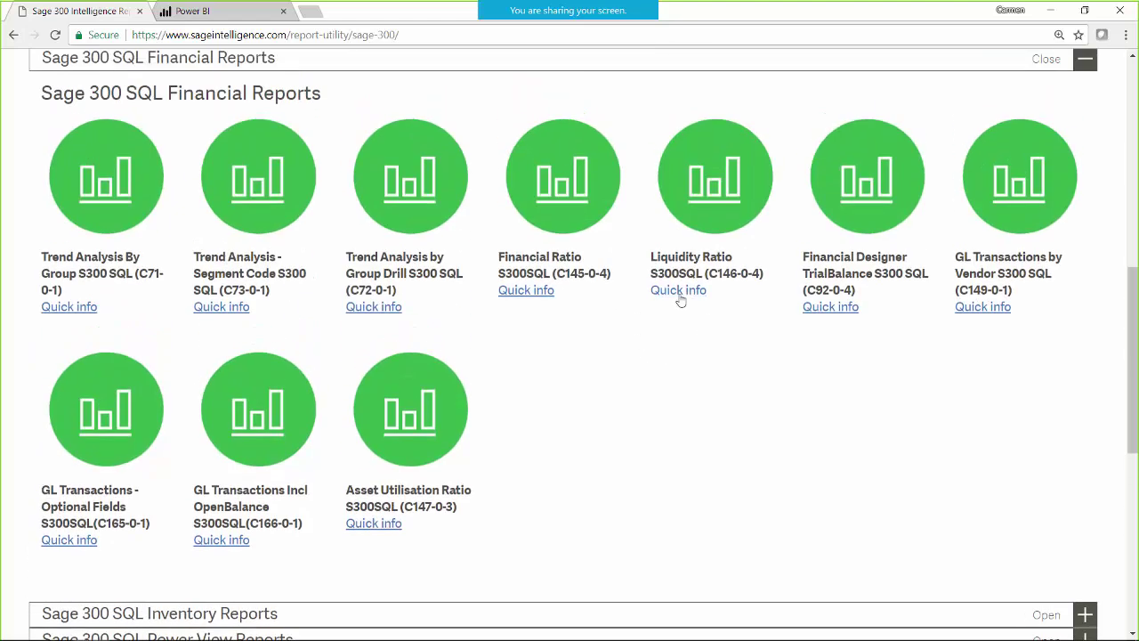
scroll(605, 306, "up", 1)
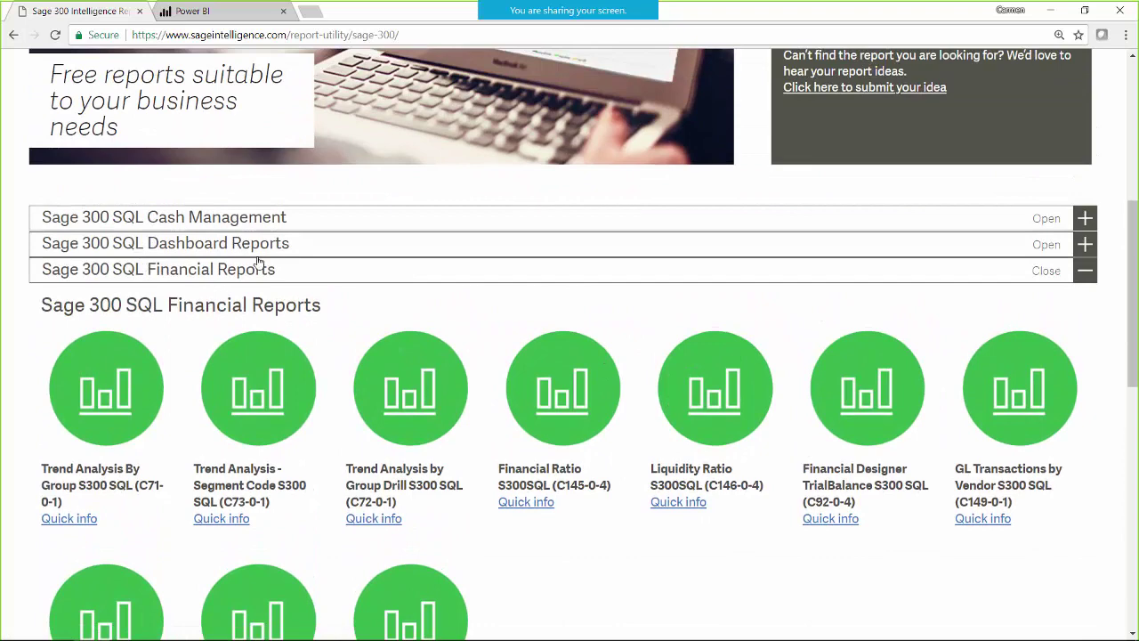
scroll(256, 261, "up", 4)
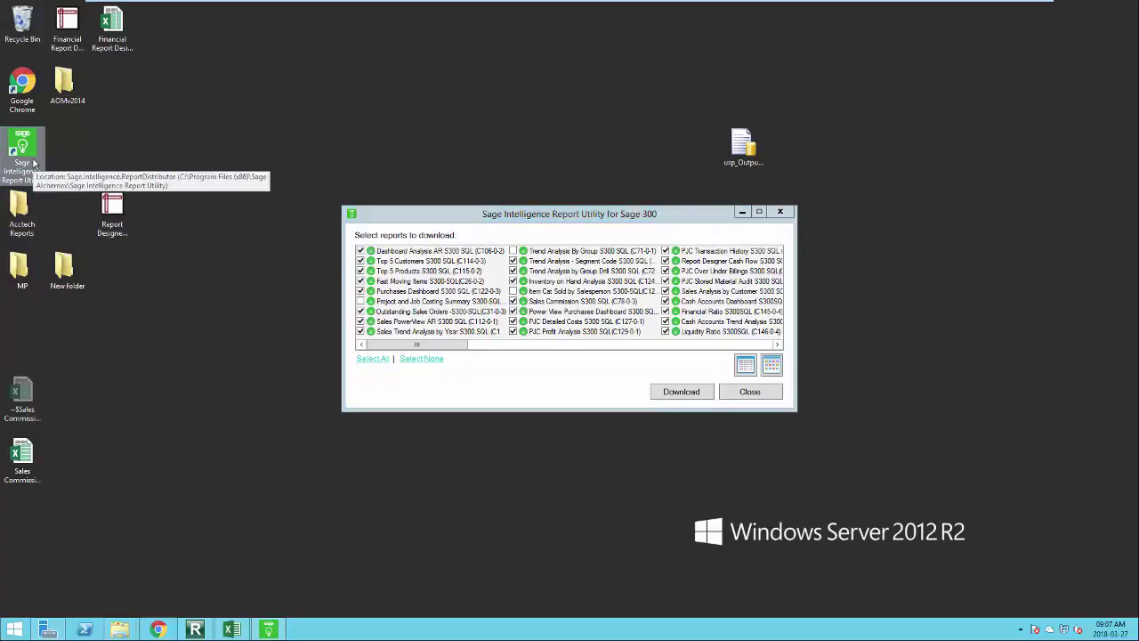
Switch to the Sage 300 Intelligence Report Manager and expand the New Reports folder to review its reports.
left_click(20, 160)
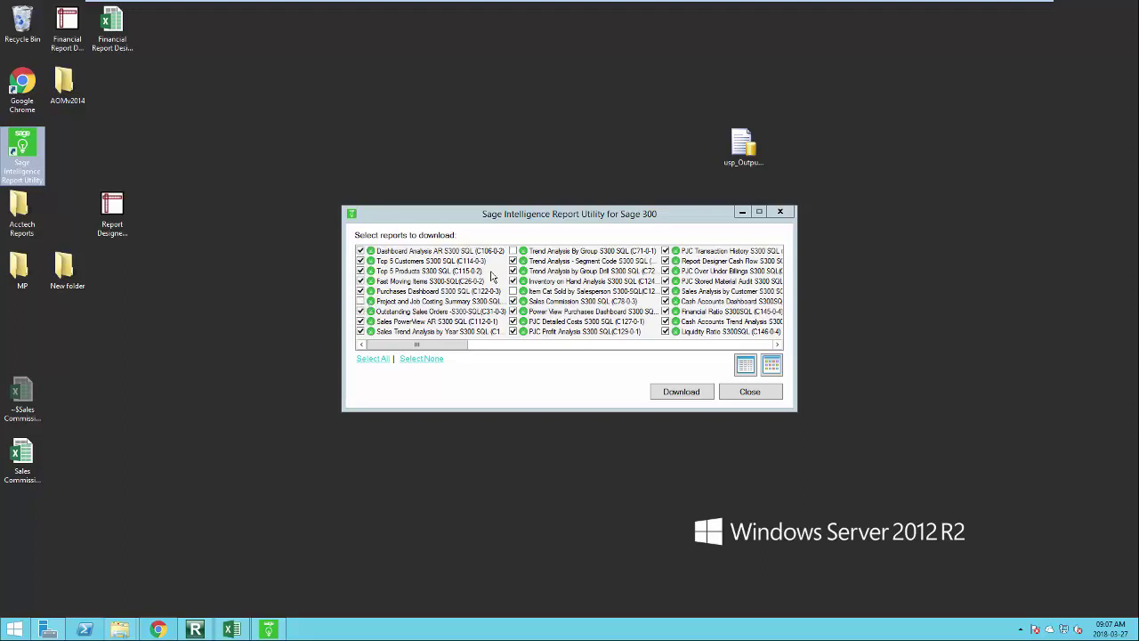
left_click(515, 291)
left_click(195, 630)
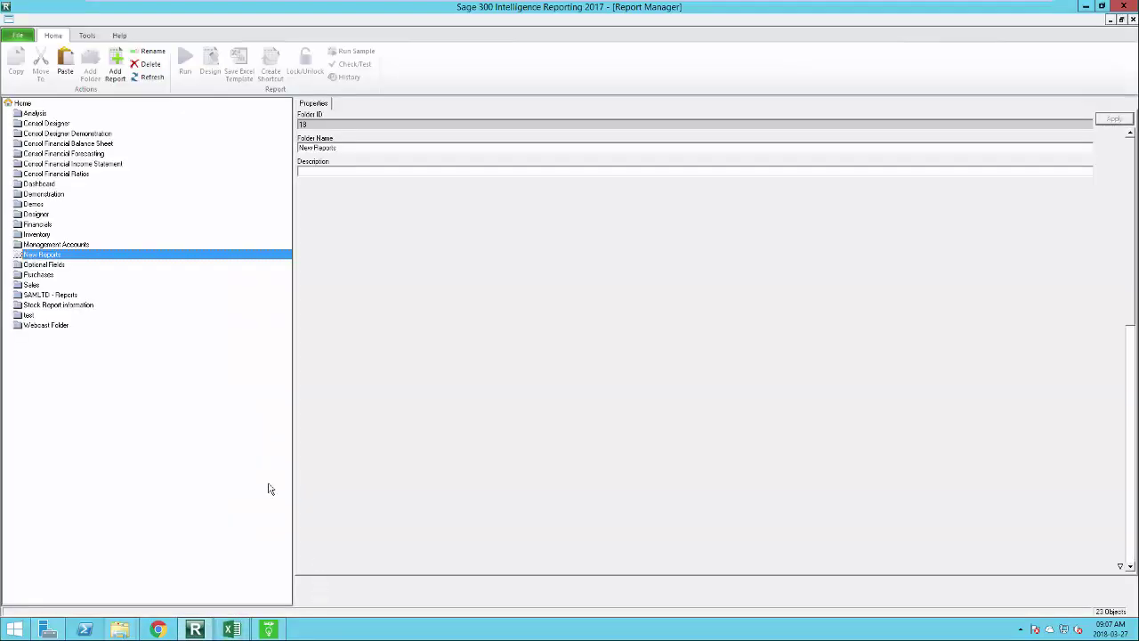
double_click(43, 255)
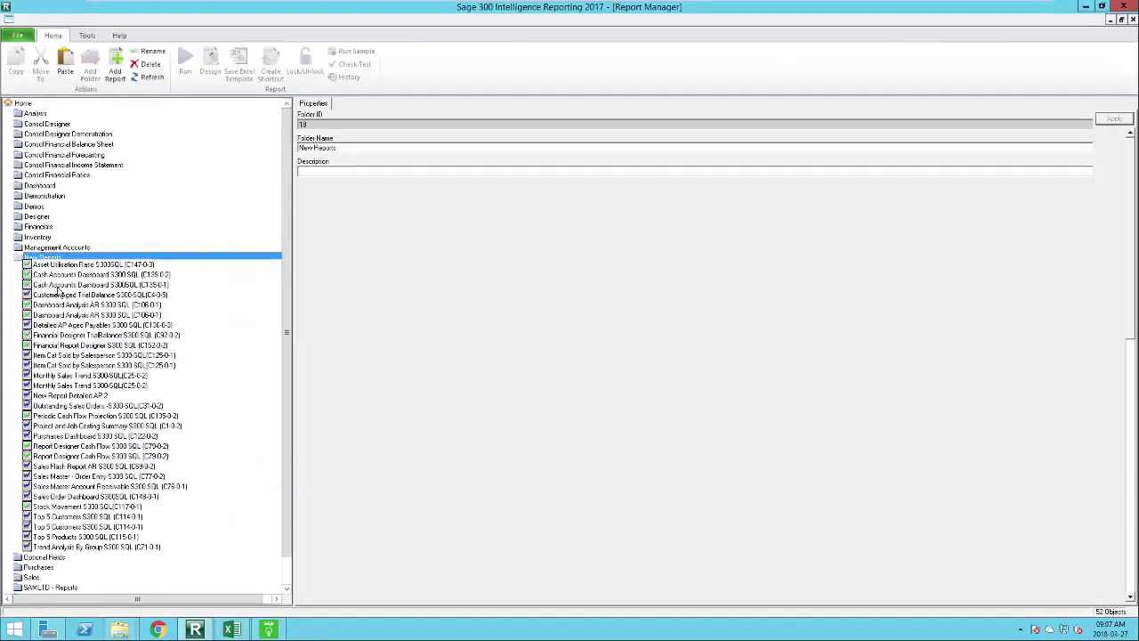
In the Report Utility, deselect all reports and download only Sales Commission S300 SQL (C78-0-3).
left_click(268, 629)
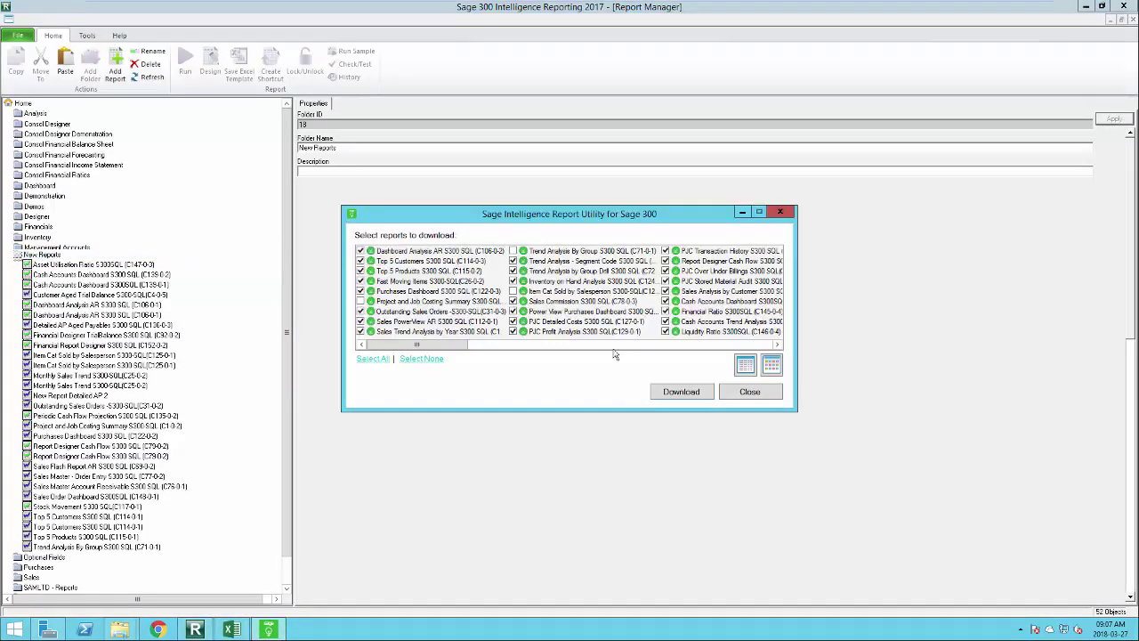
left_click_drag(445, 345, 350, 345)
left_click(418, 360)
left_click(514, 302)
left_click(672, 393)
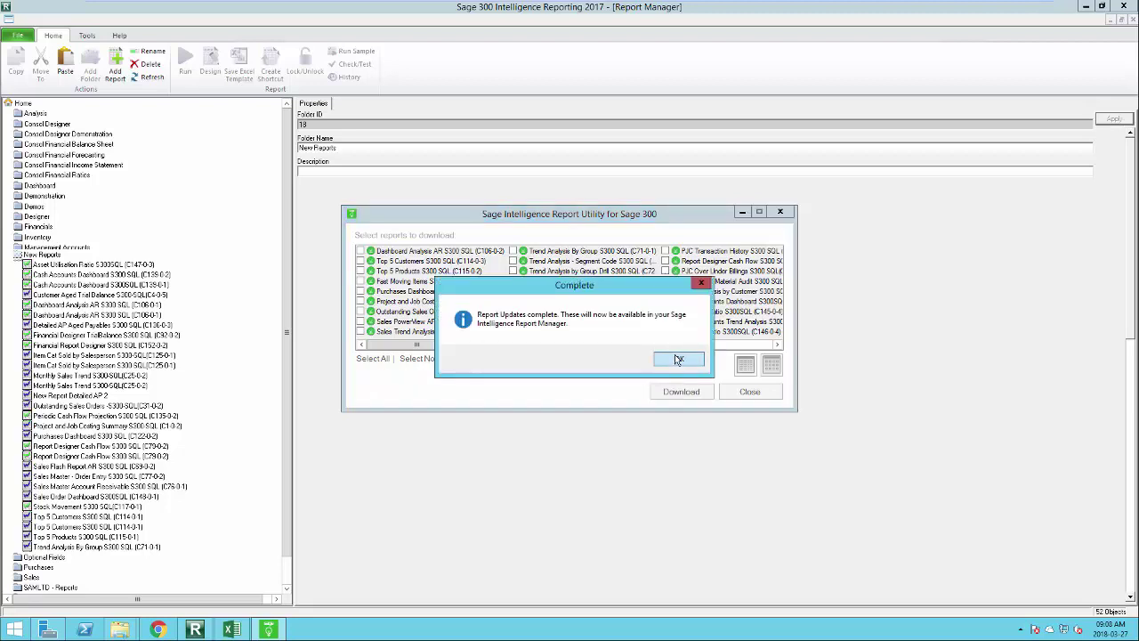
left_click(678, 358)
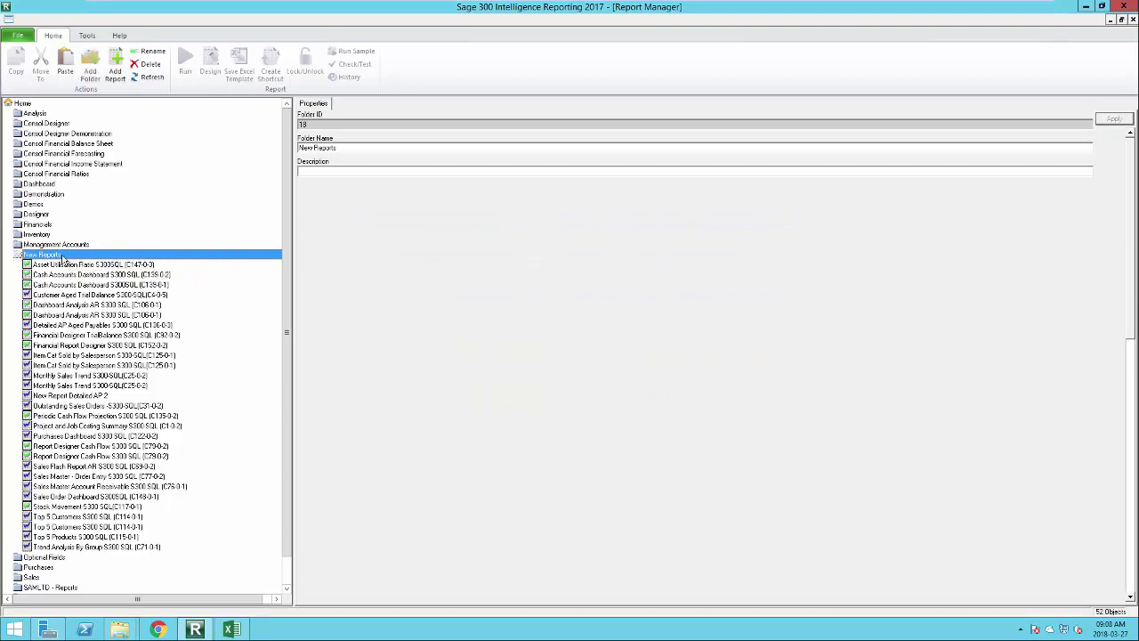
Collapse and re-expand the New Reports folder, then show the properties of the Sales Commission S300 SQL (C78-0-3) report.
double_click(44, 255)
double_click(45, 255)
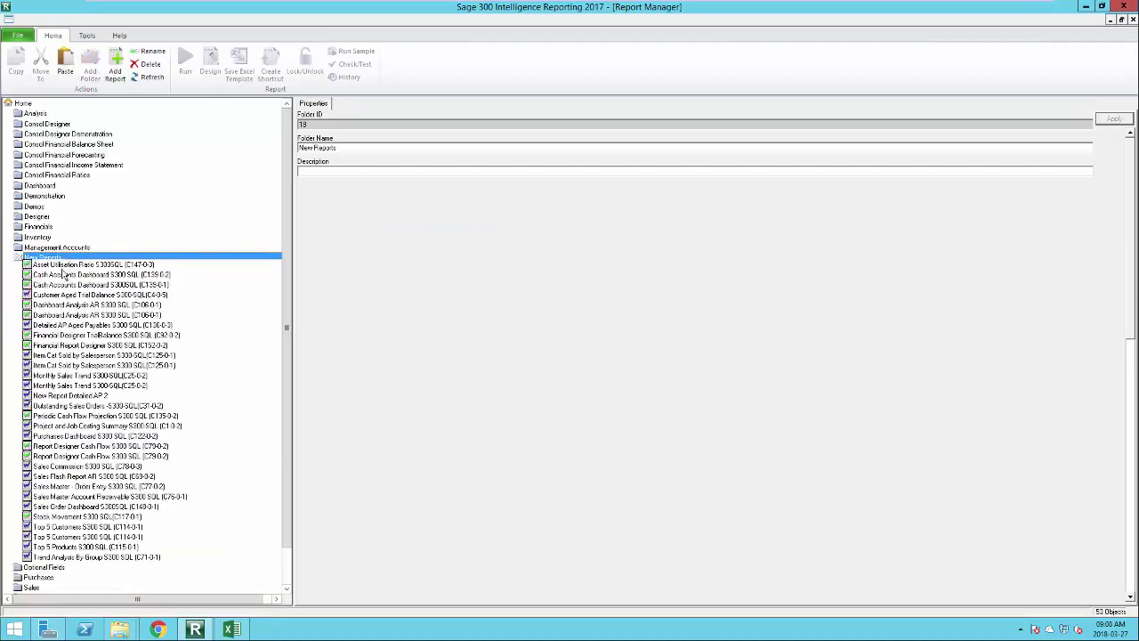
left_click(45, 466)
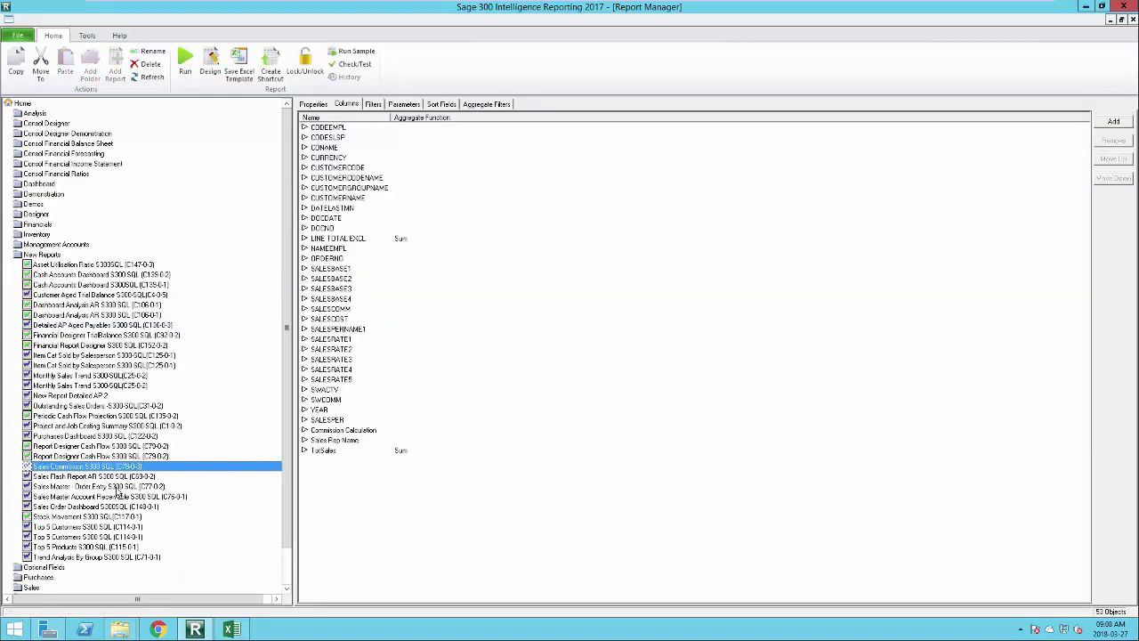
left_click(315, 104)
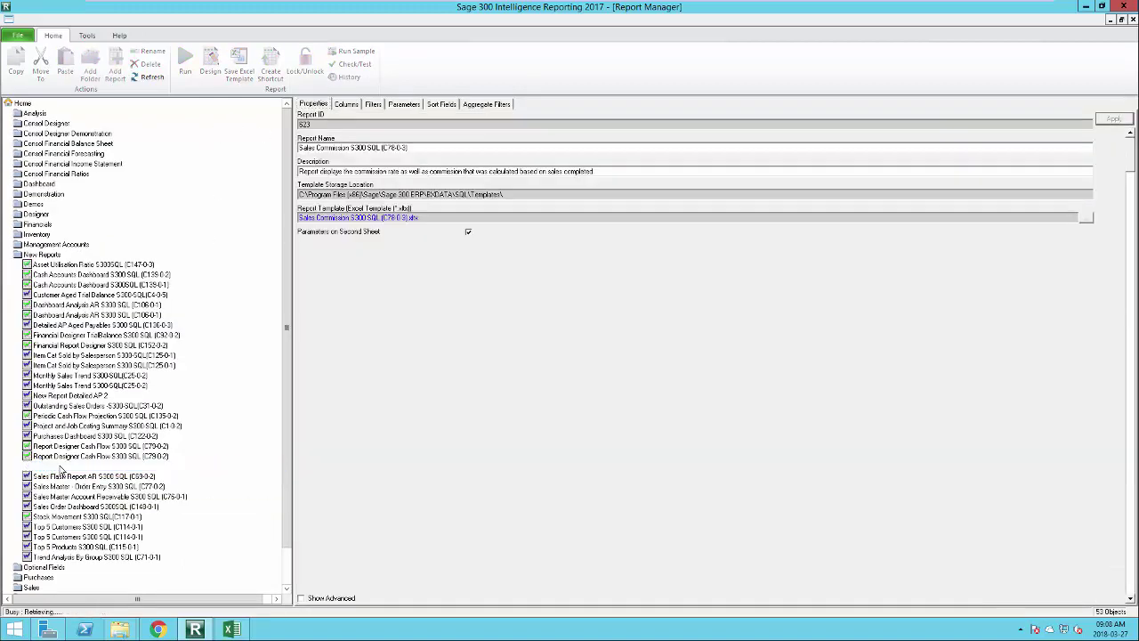
left_click(60, 467)
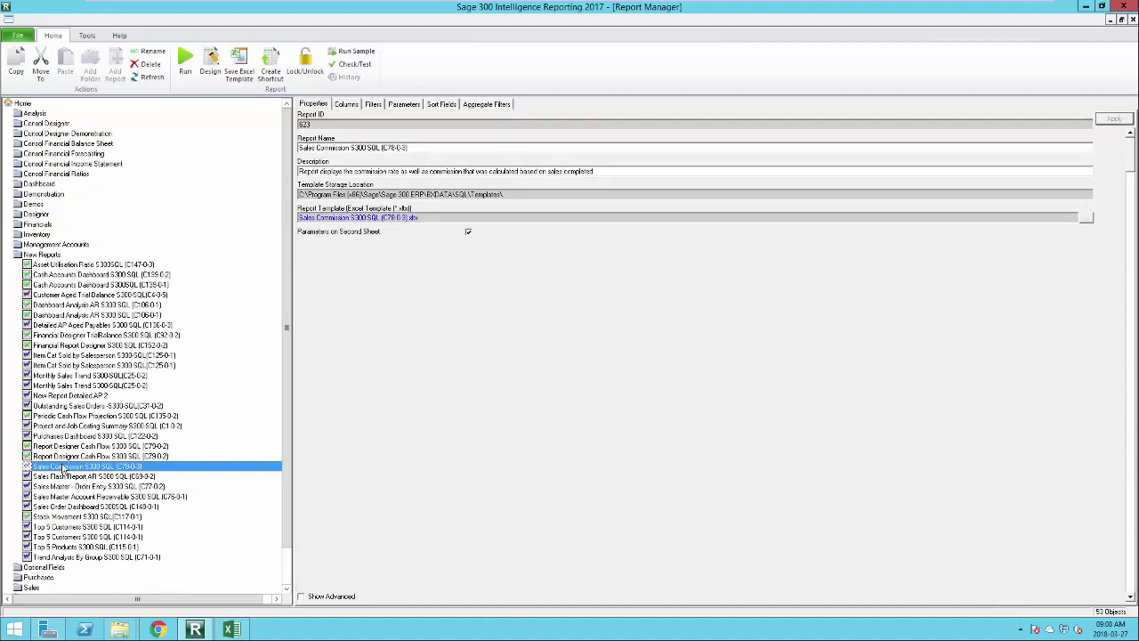
Run the Sales Commission report and set its start date parameter to 01 January 2019.
left_click(186, 68)
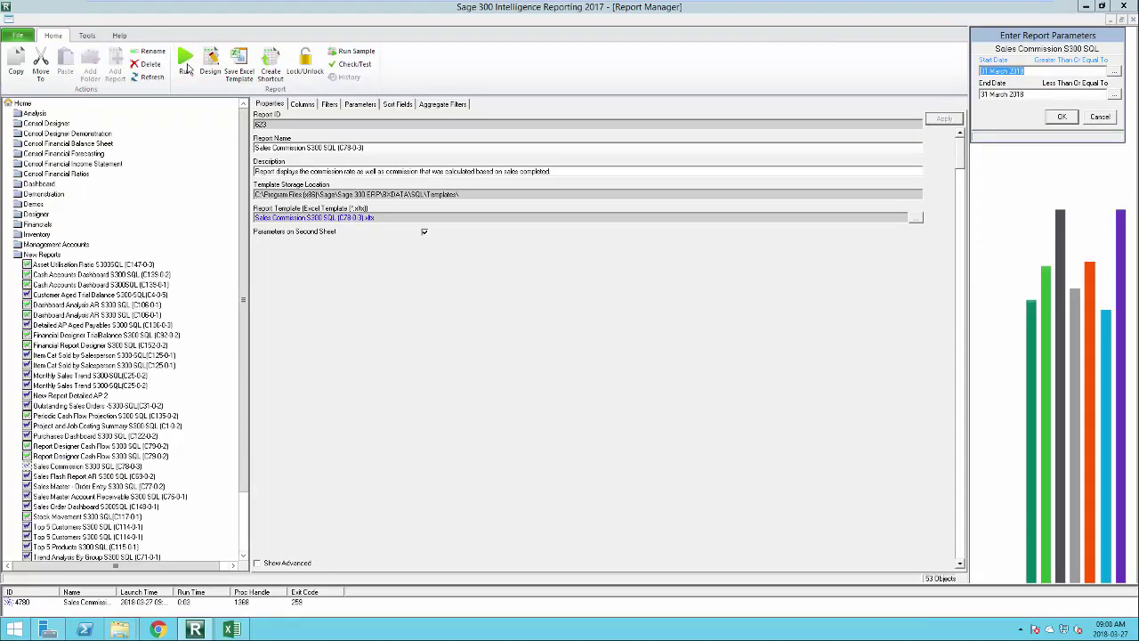
left_click(1116, 72)
left_click(1042, 47)
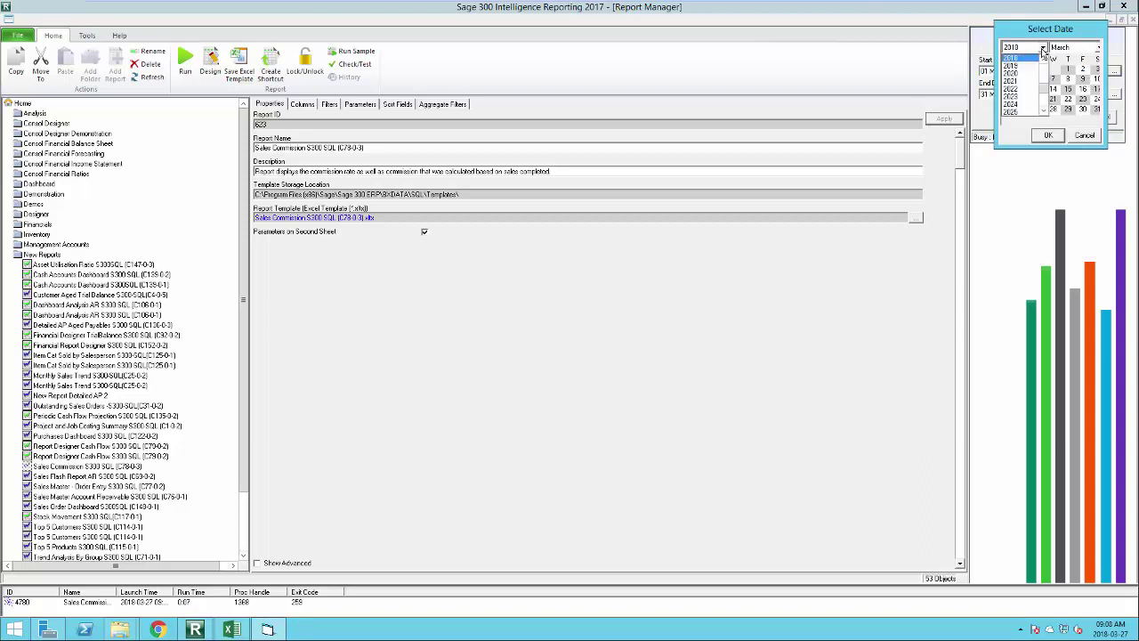
left_click(1032, 66)
left_click(1070, 49)
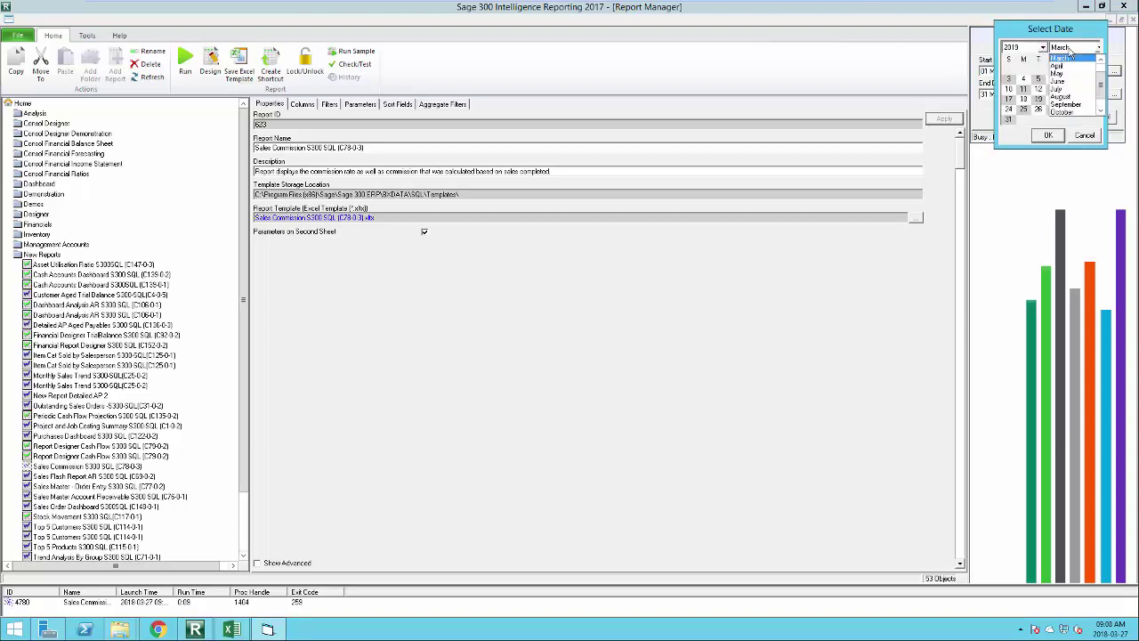
left_click_drag(1102, 81, 1102, 68)
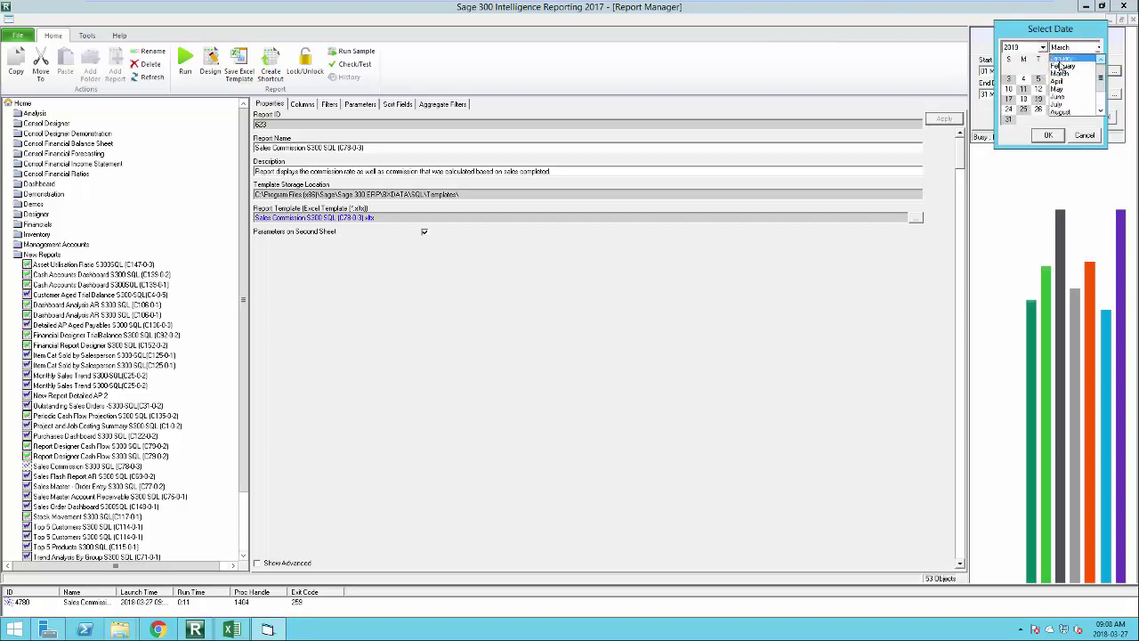
left_click(1058, 60)
left_click(1049, 135)
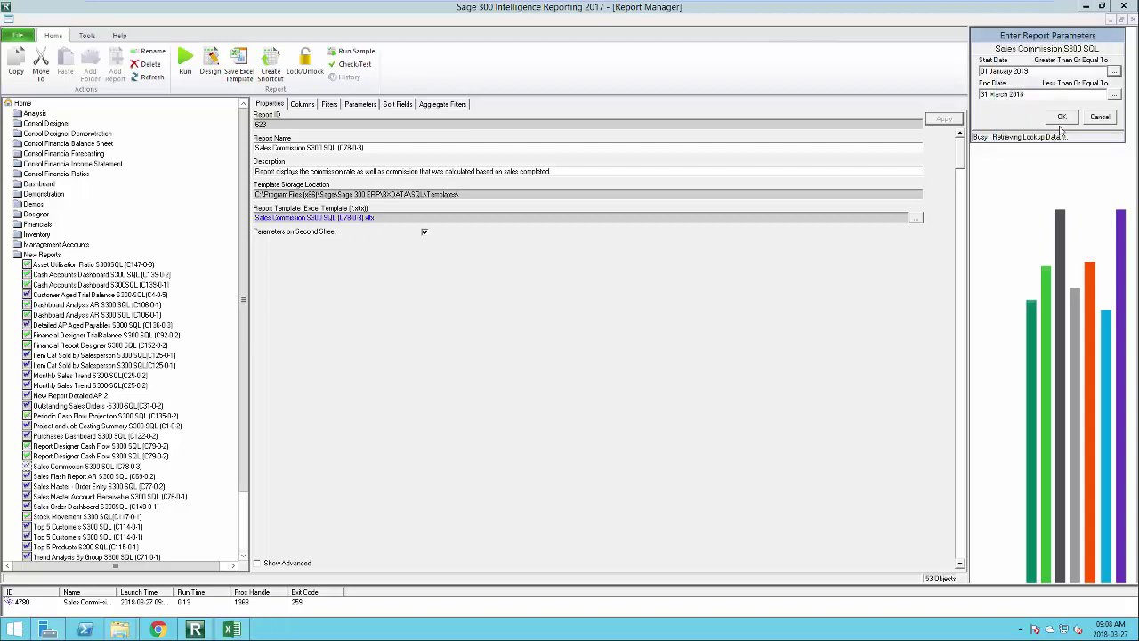
Set the report's end date parameter to 31 December 2019.
left_click(1114, 95)
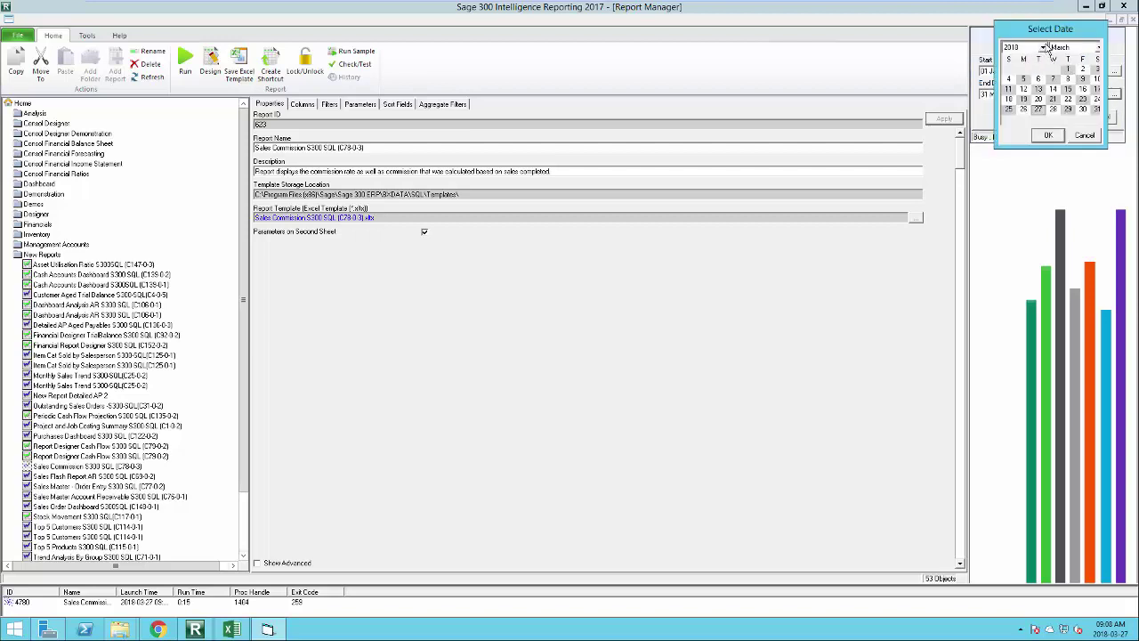
left_click(1043, 48)
left_click(1029, 66)
left_click(1099, 47)
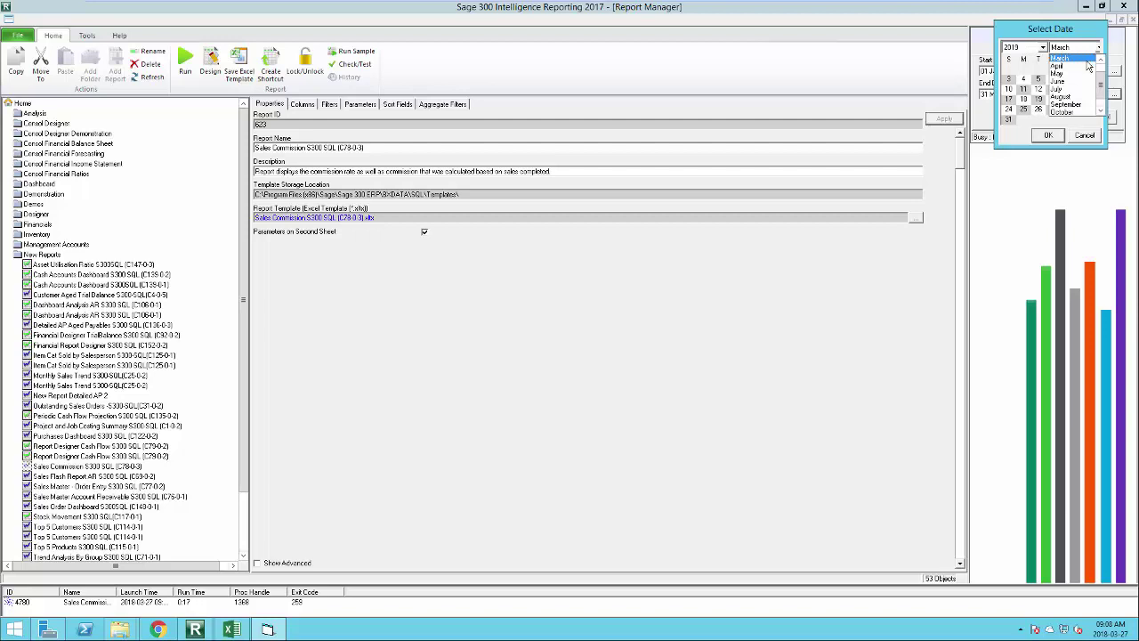
left_click_drag(1100, 86, 1100, 109)
left_click(1066, 112)
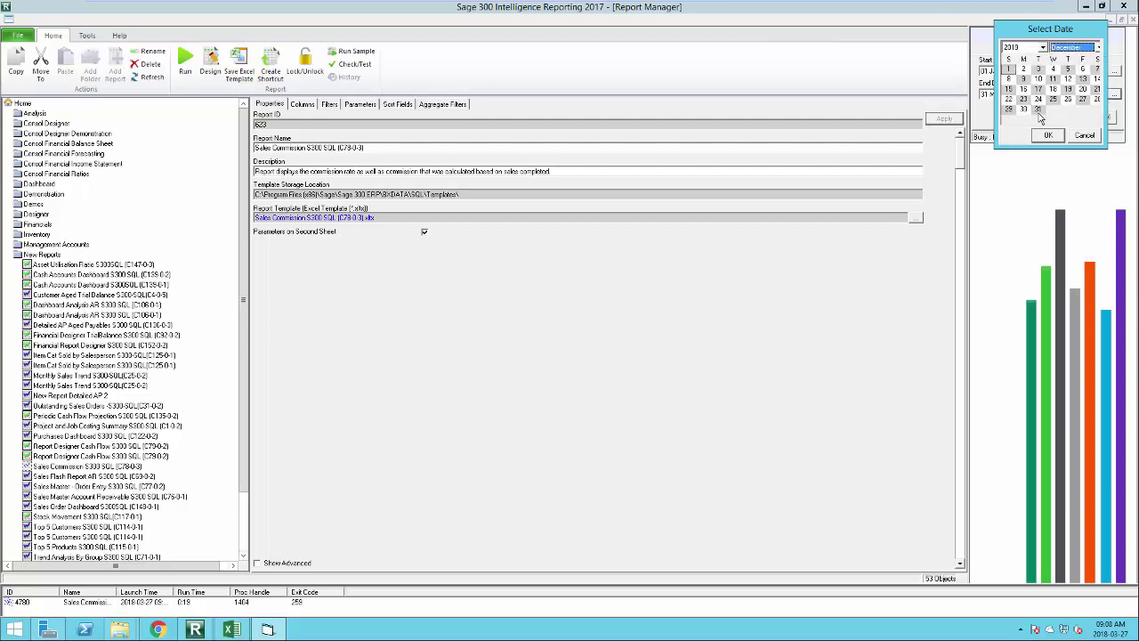
left_click(1048, 136)
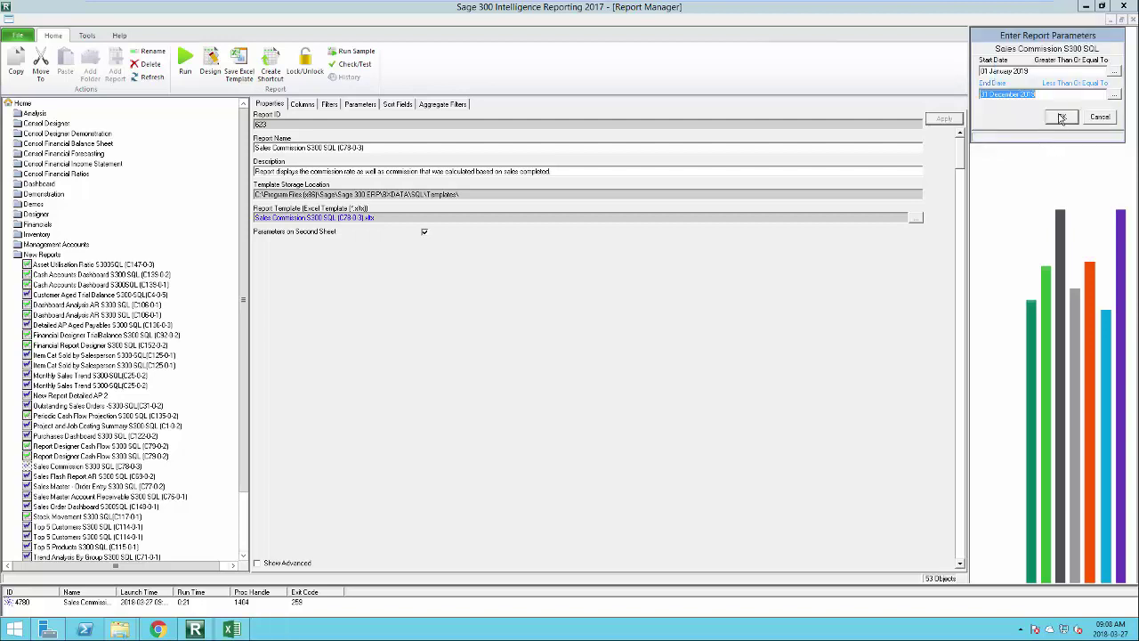
Generate the report with these parameters and switch to the resulting Sales Commission S300 SQL workbook in Excel.
left_click(1062, 118)
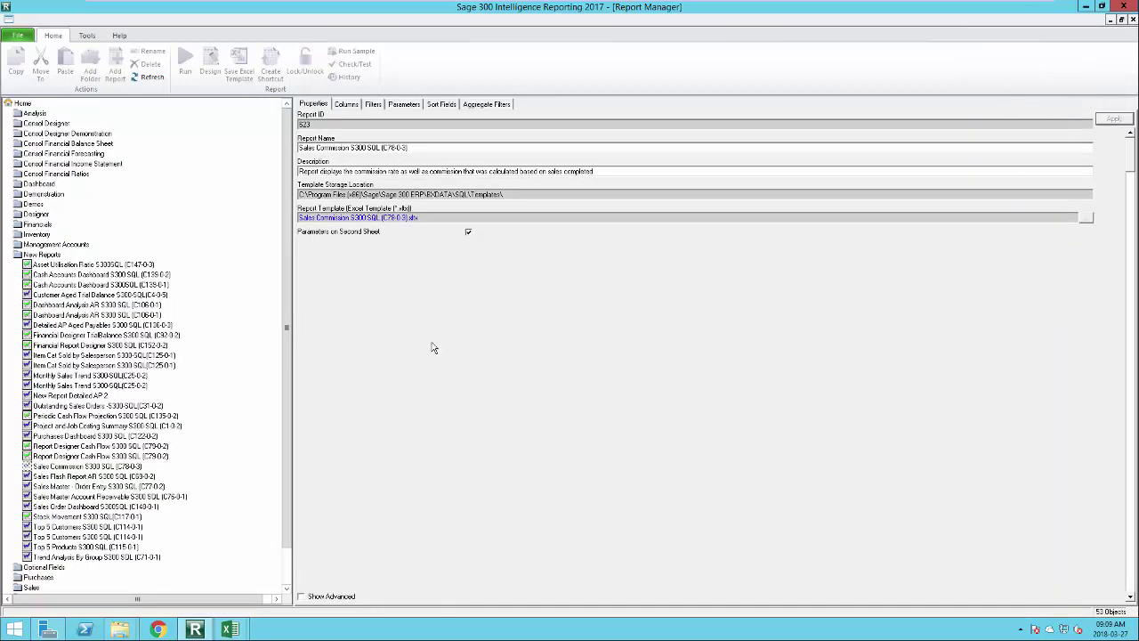
mouse_move(229, 629)
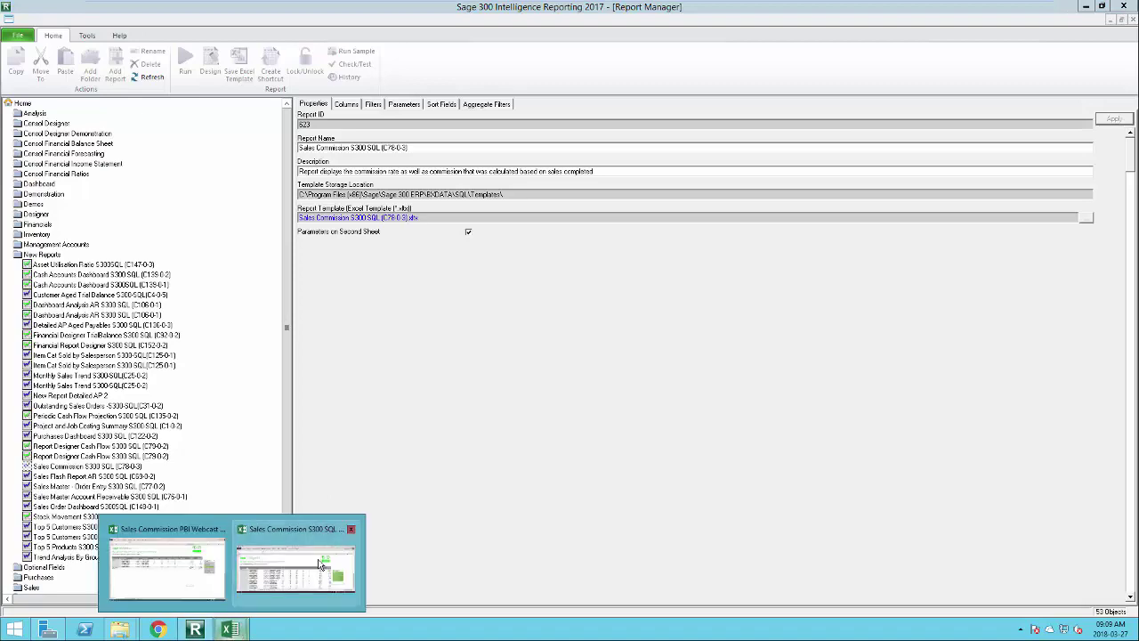
left_click(320, 565)
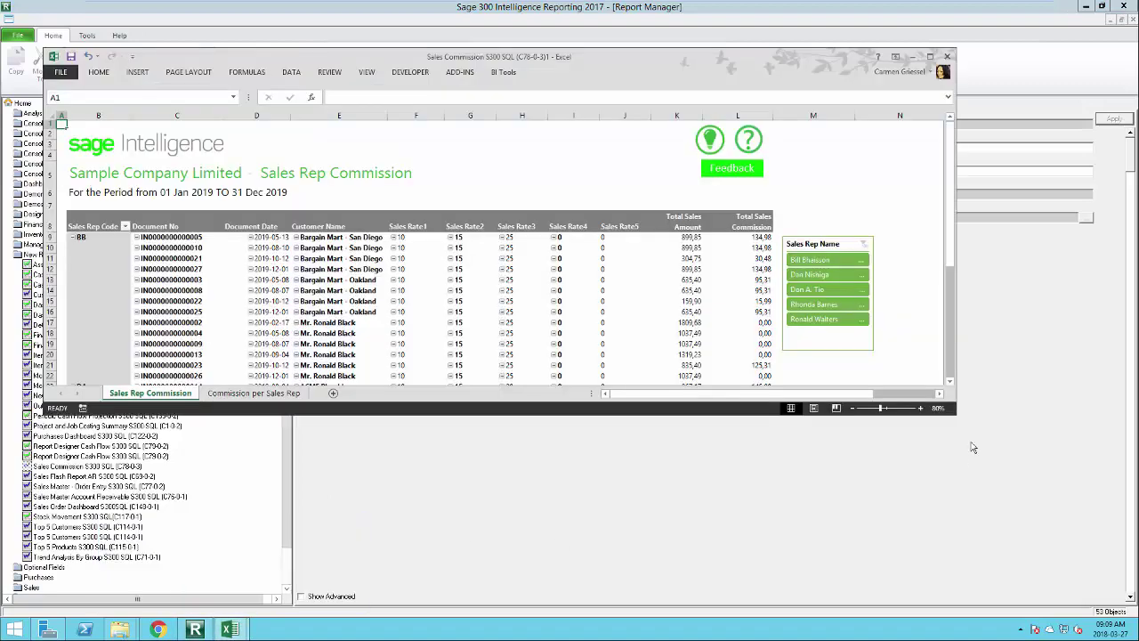
Maximize the workbook and inspect the Commission per Sales Rep sheet, showing the PivotTable field list for its pivot table.
left_click(931, 58)
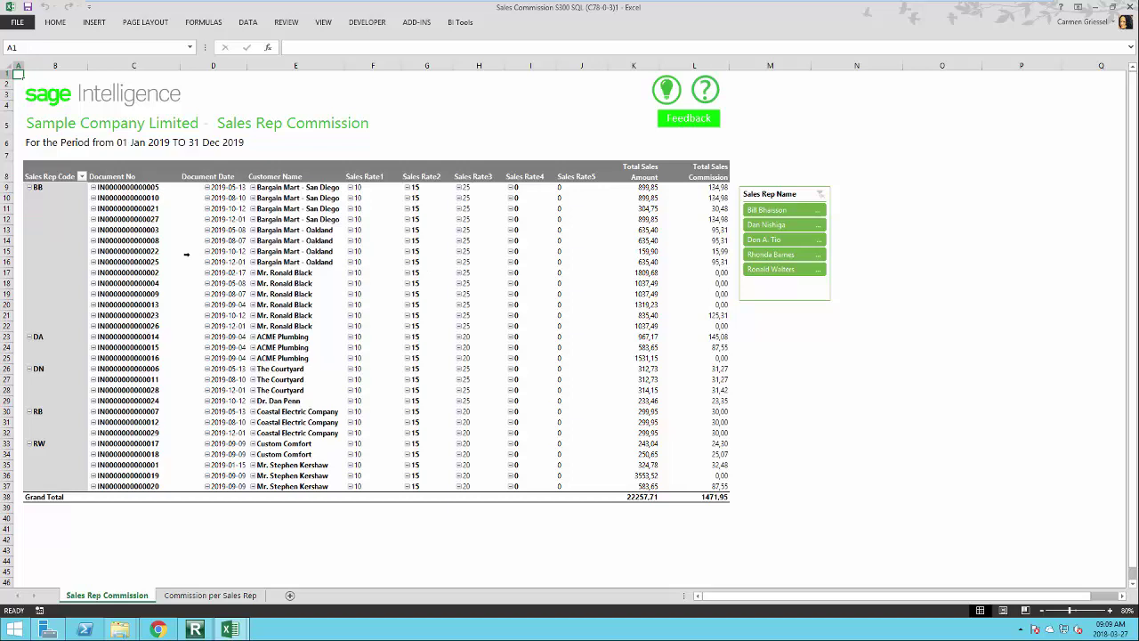
left_click(210, 595)
left_click(490, 170)
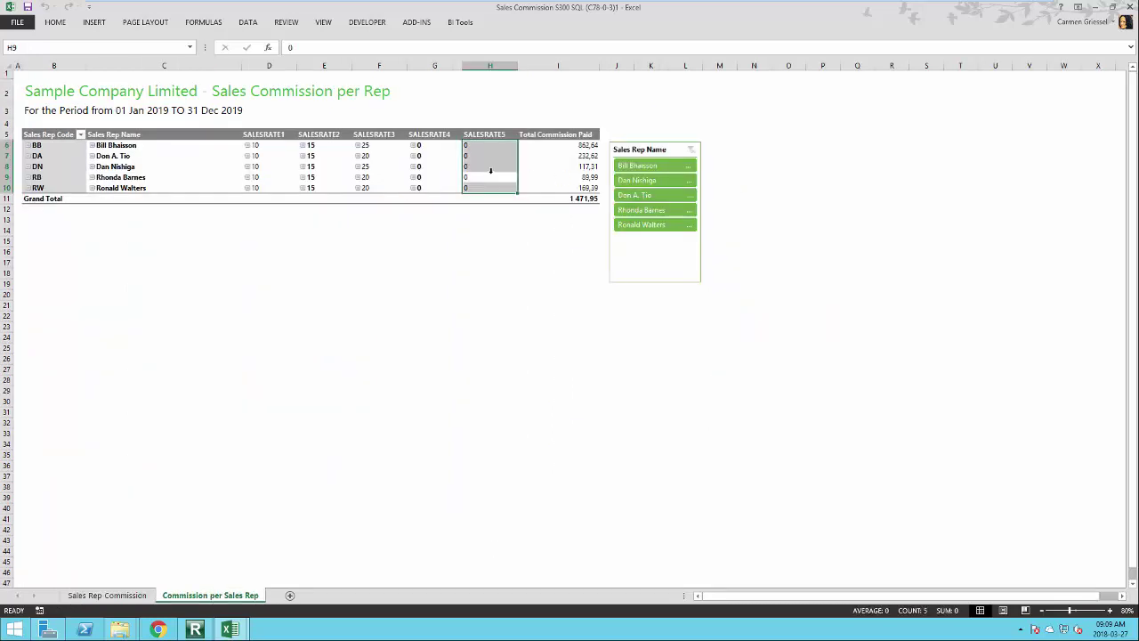
right_click(489, 166)
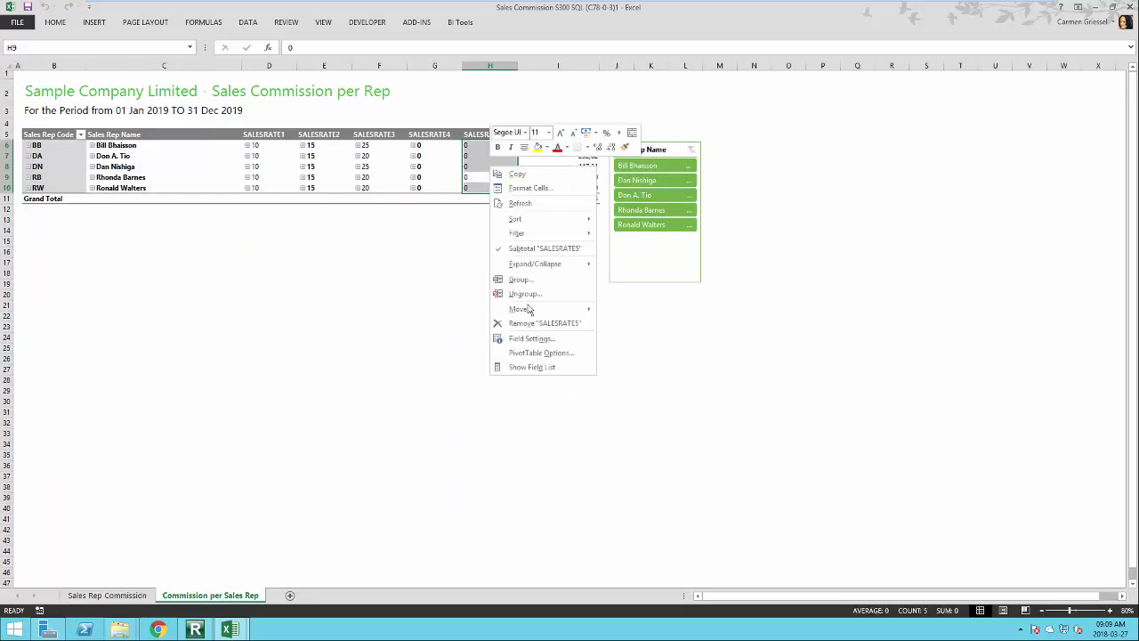
left_click(532, 364)
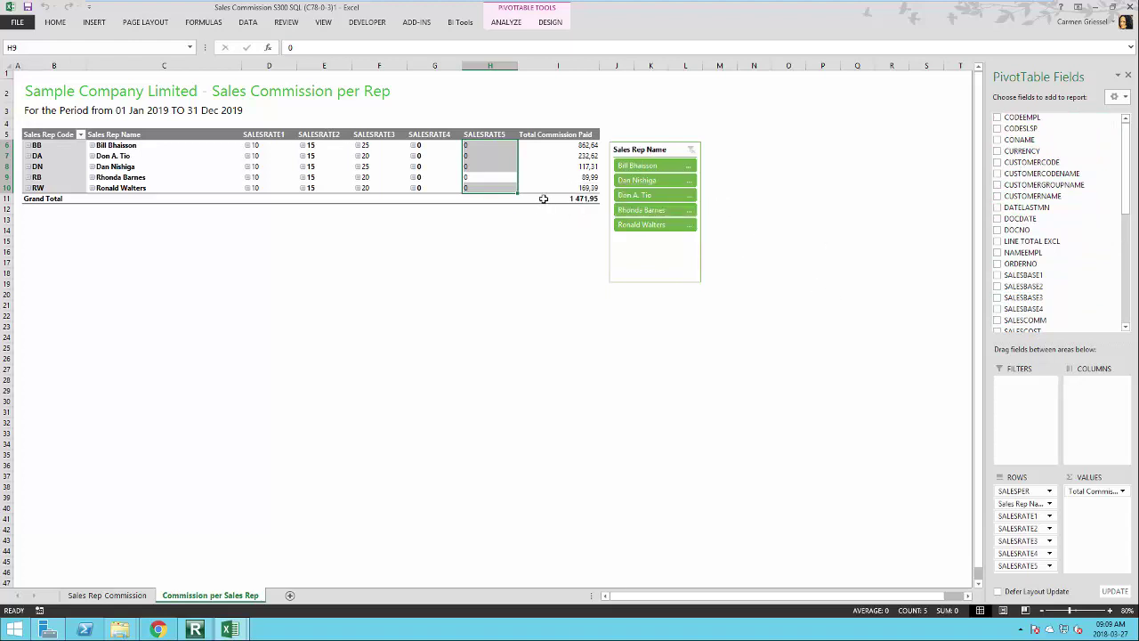
left_click(852, 345)
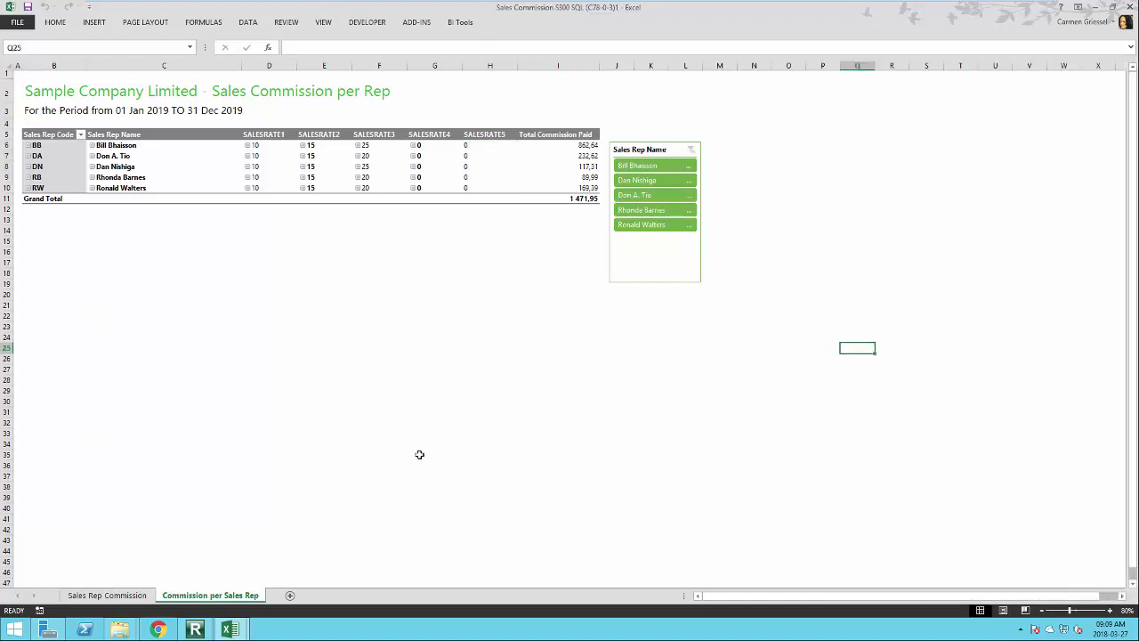
left_click(196, 630)
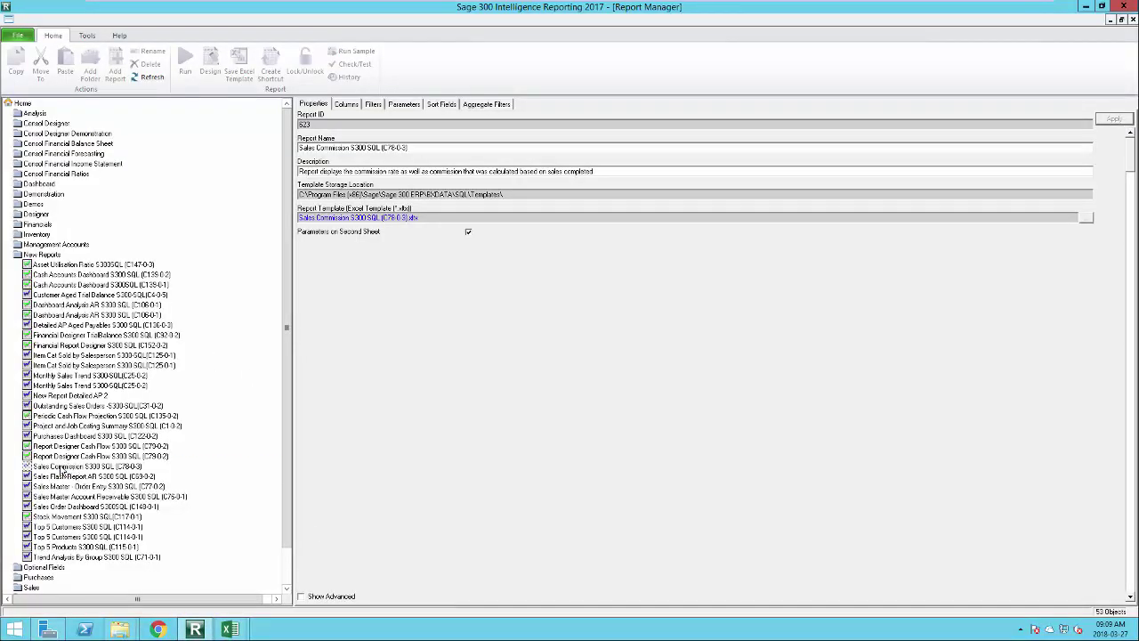
left_click(62, 467)
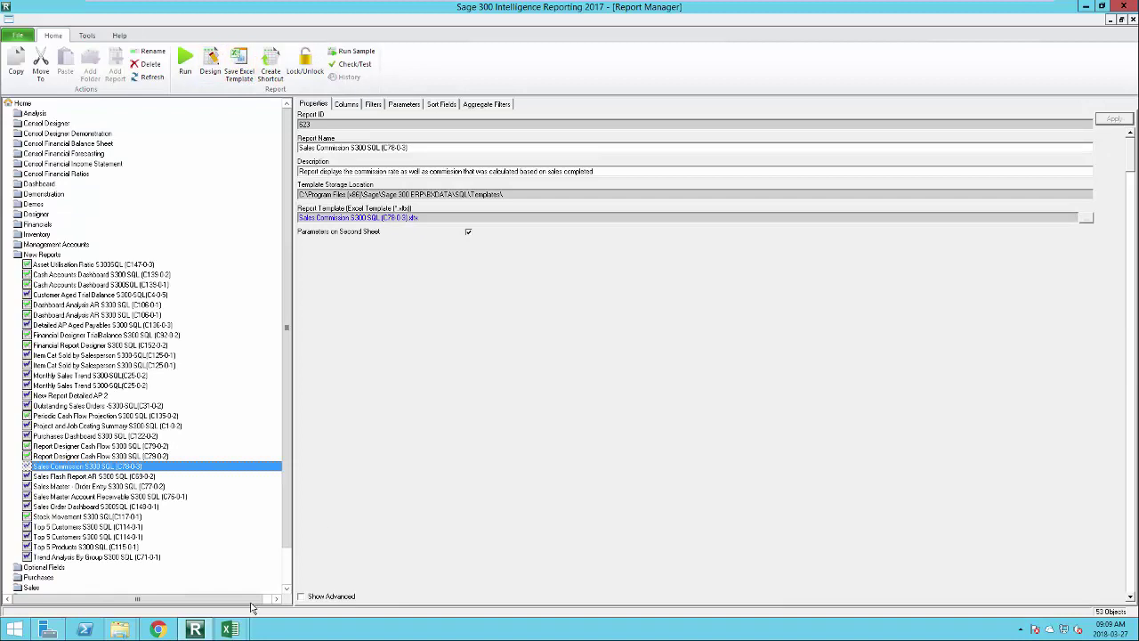
left_click(230, 629)
Unhide the Data sheet in the Sales Commission workbook.
left_click(321, 591)
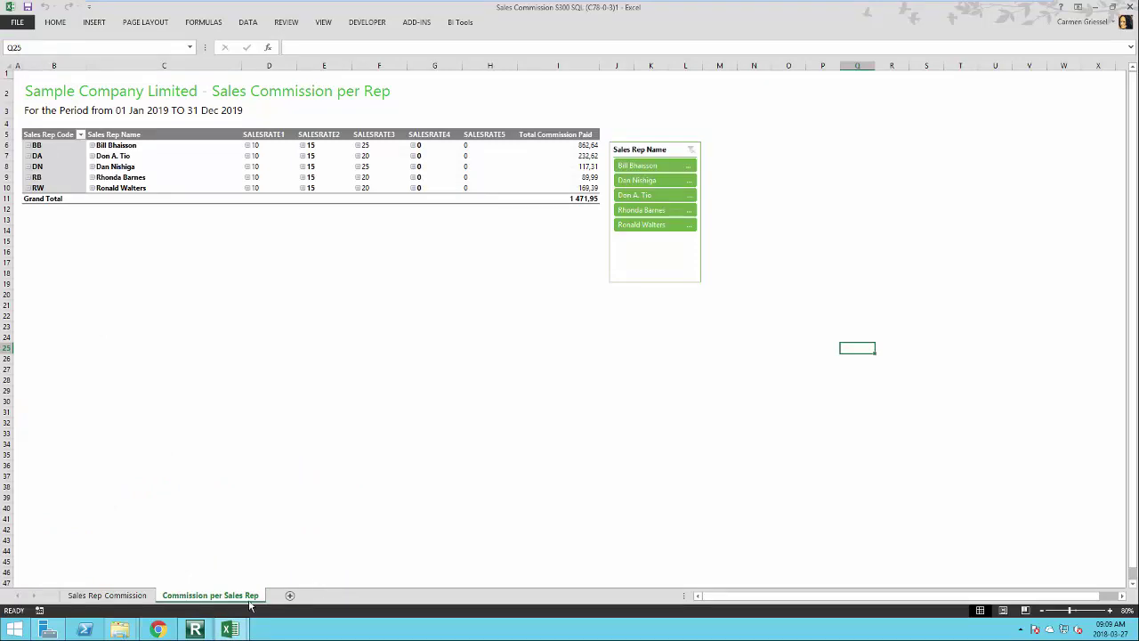
right_click(242, 595)
left_click(285, 572)
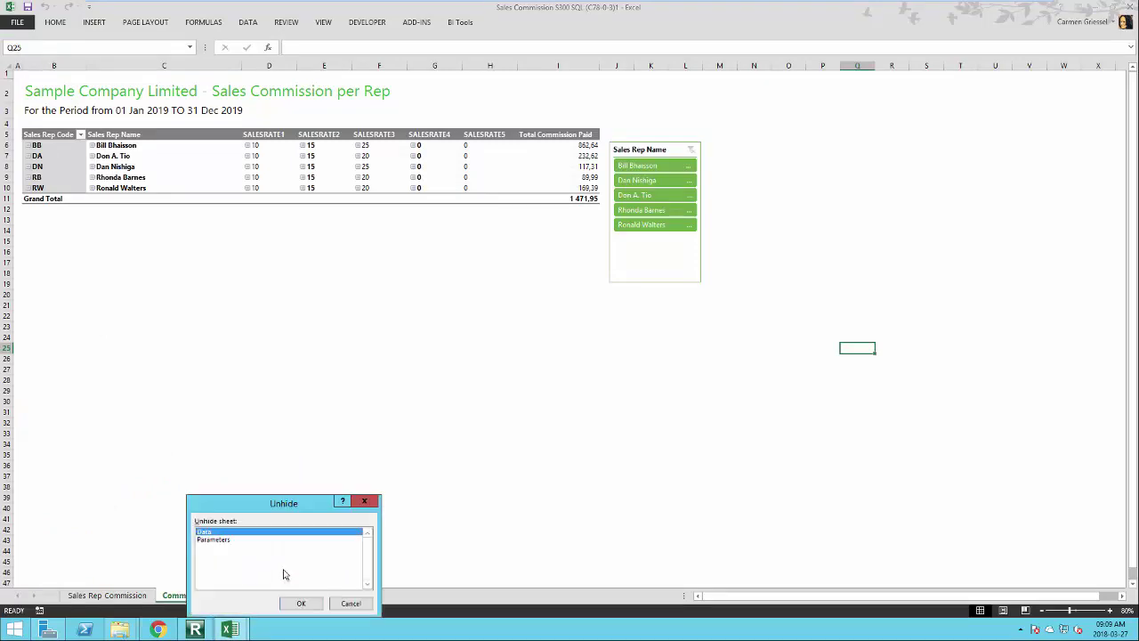
left_click(302, 605)
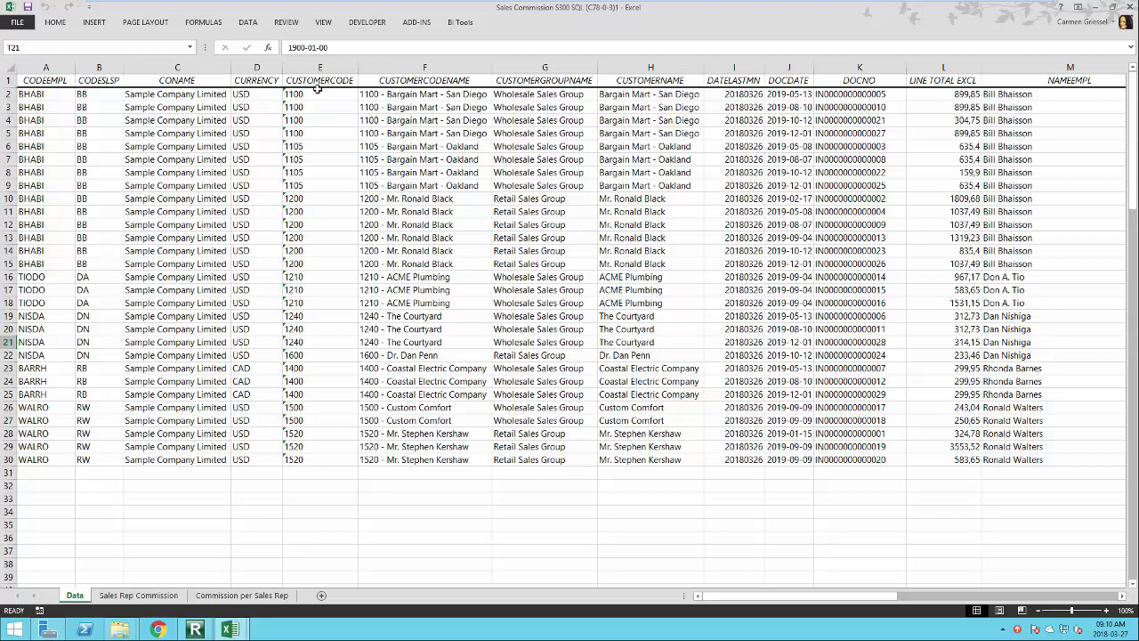
Examine the Data sheet's columns, including the Commission Calculation value in AE2 and the TotSales column.
left_click_drag(789, 598, 981, 579)
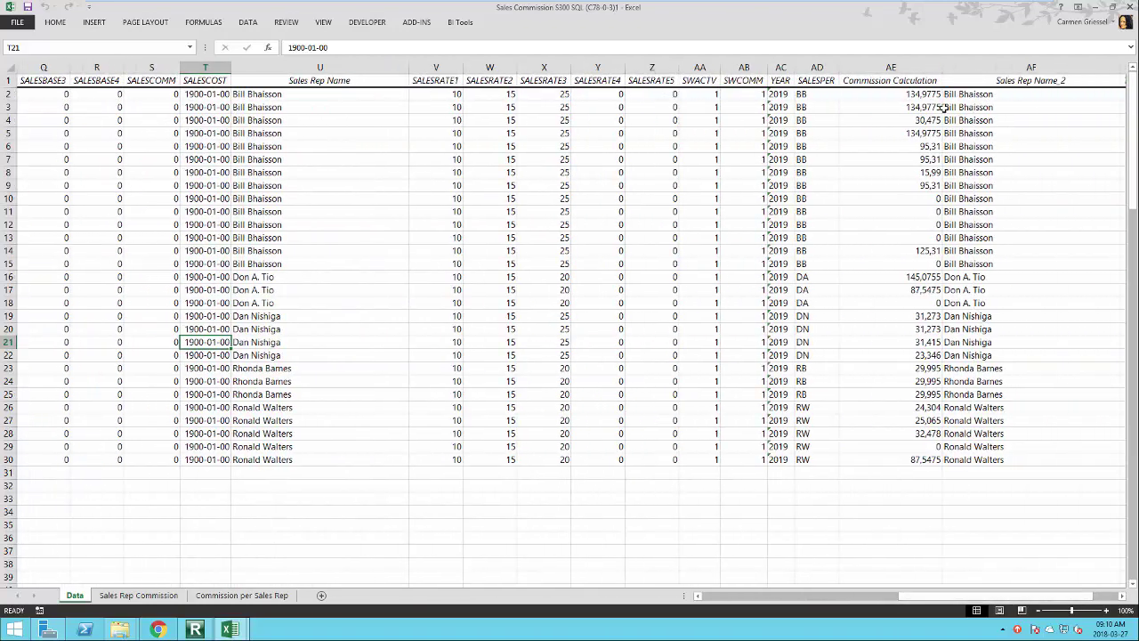
left_click(910, 93)
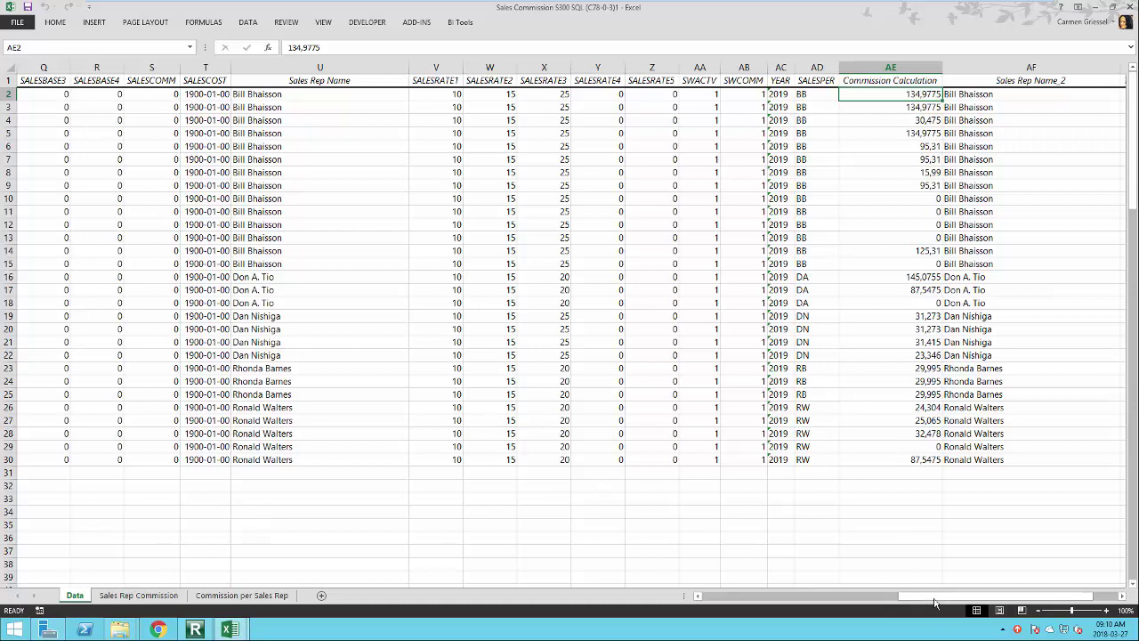
left_click_drag(932, 596, 957, 595)
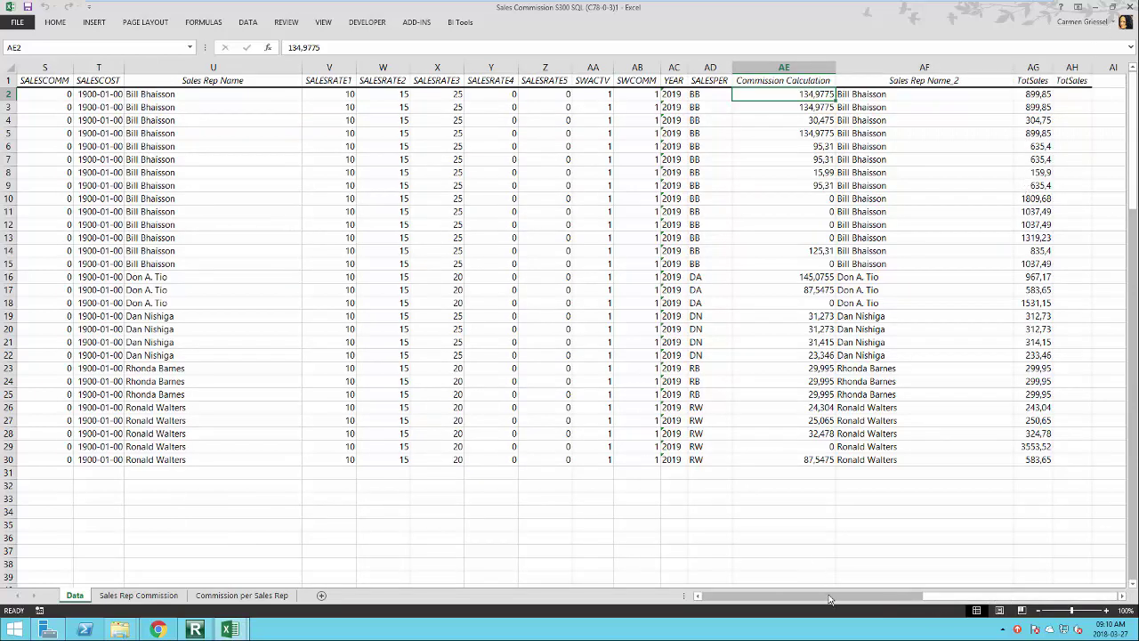
left_click_drag(909, 598, 682, 598)
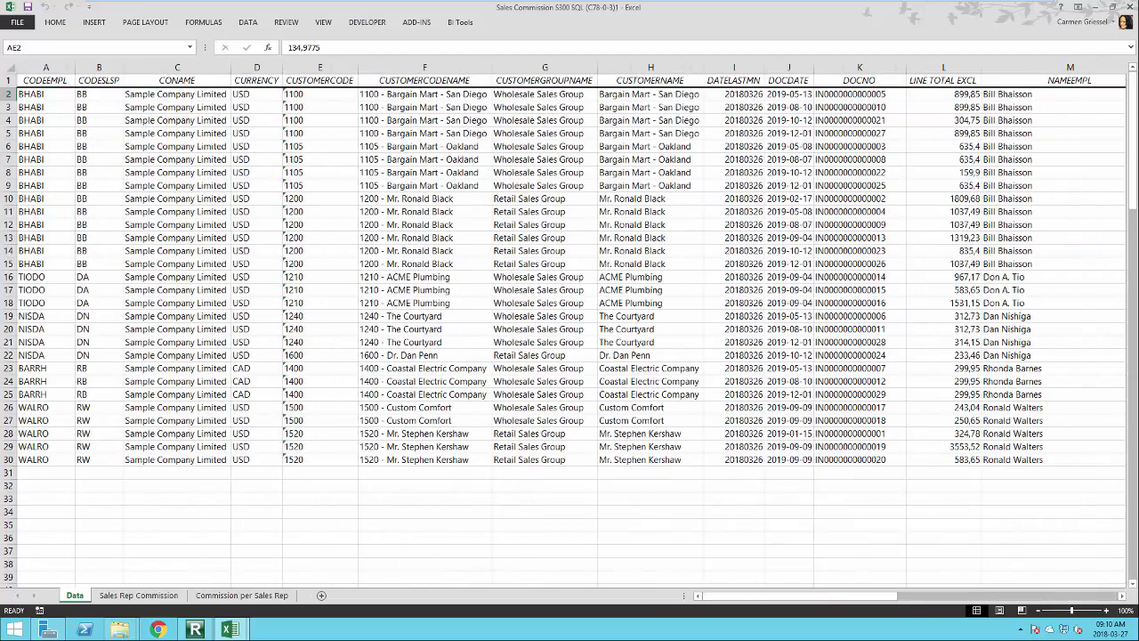
Switch to Report Manager and add the AMTANLTARG field to the columns of the Sales Commission report.
left_click(195, 629)
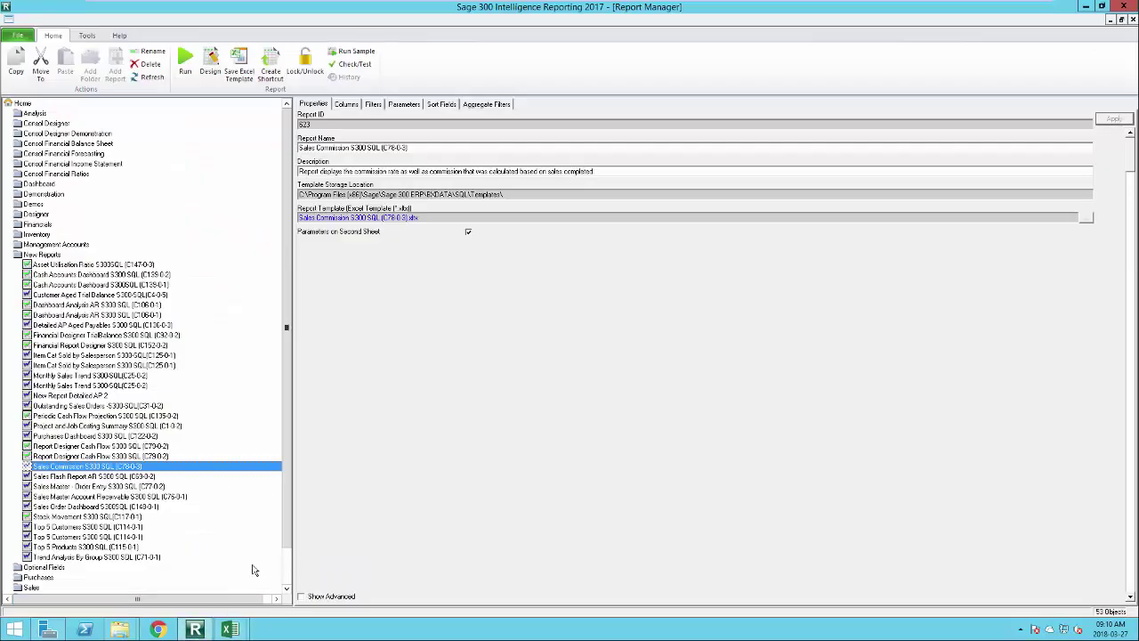
left_click(347, 104)
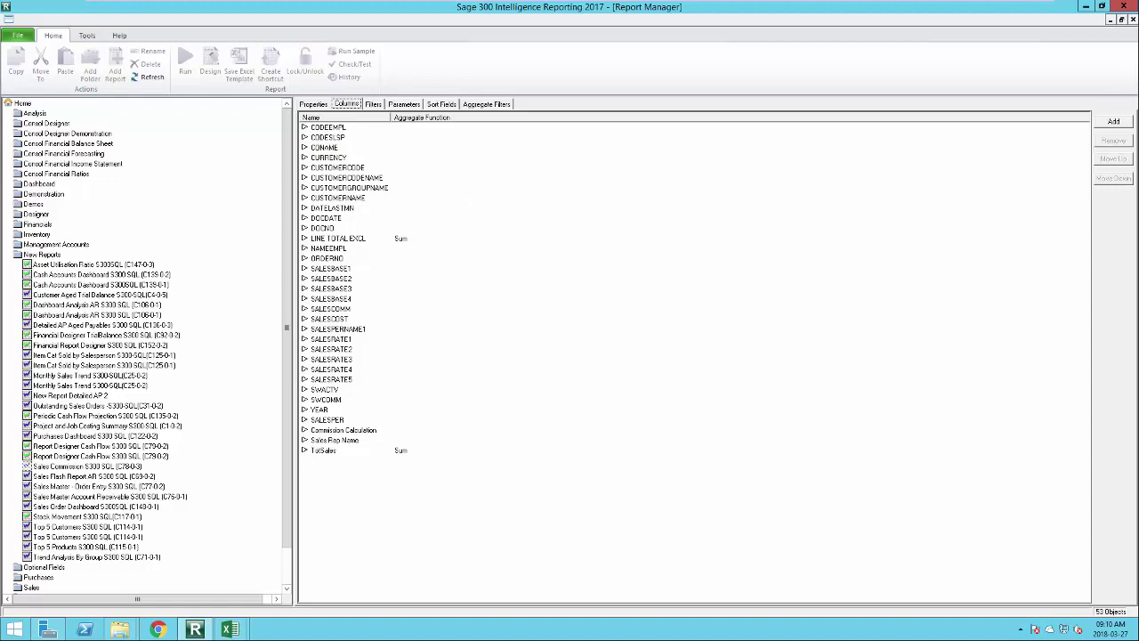
left_click(1113, 123)
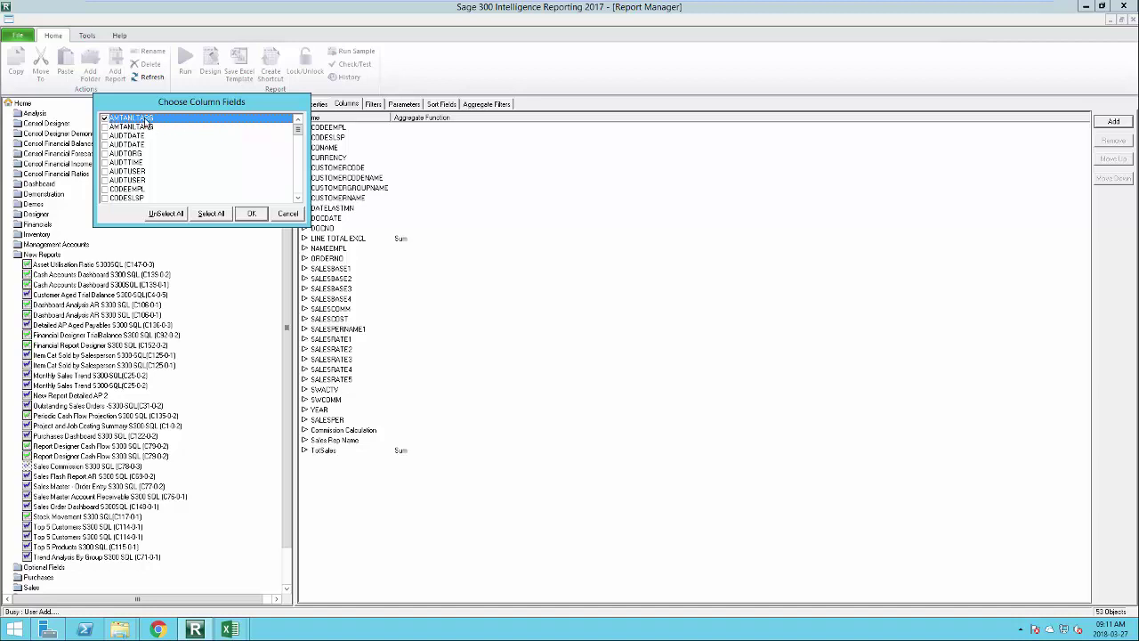
left_click(252, 213)
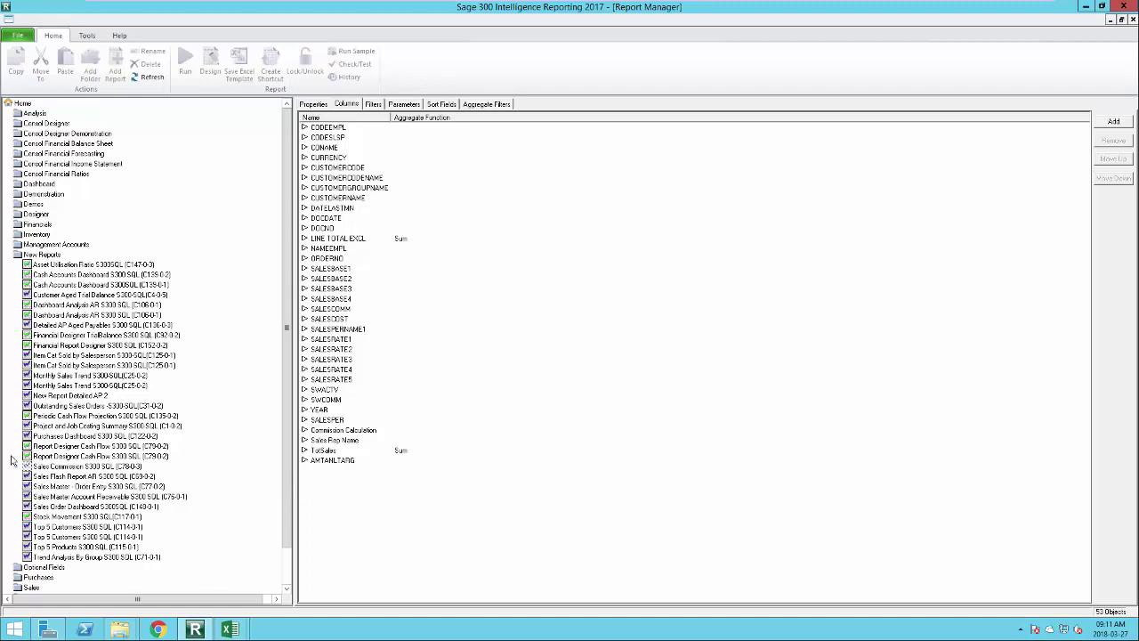
Run the Sales Commission report again from its properties view and set the start date parameter to 01 January 2019.
left_click(67, 467)
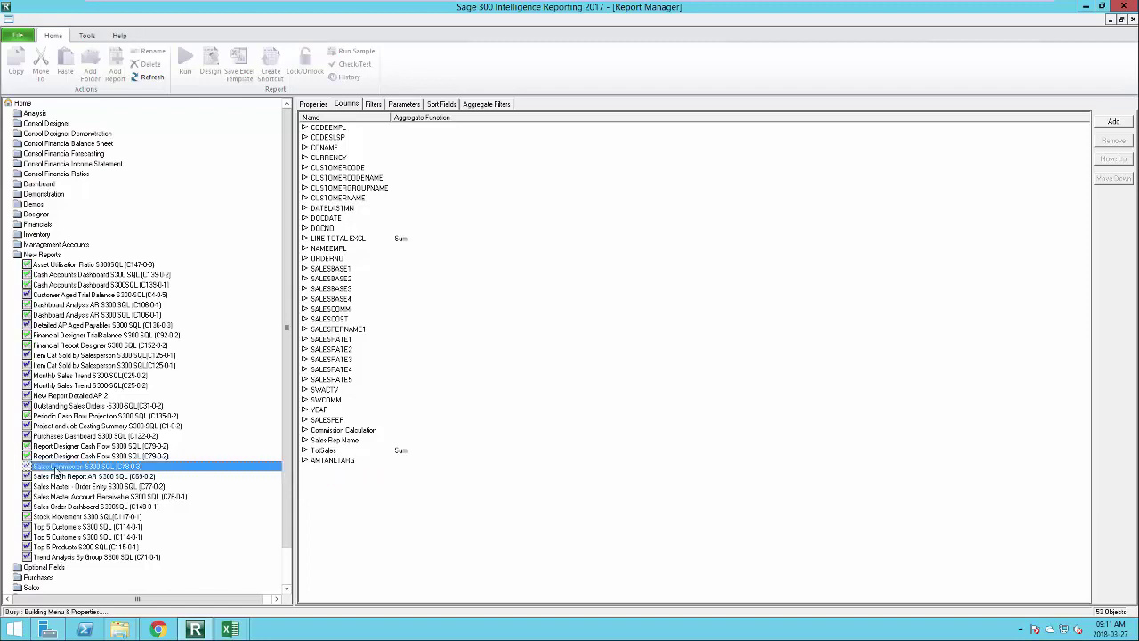
left_click(311, 106)
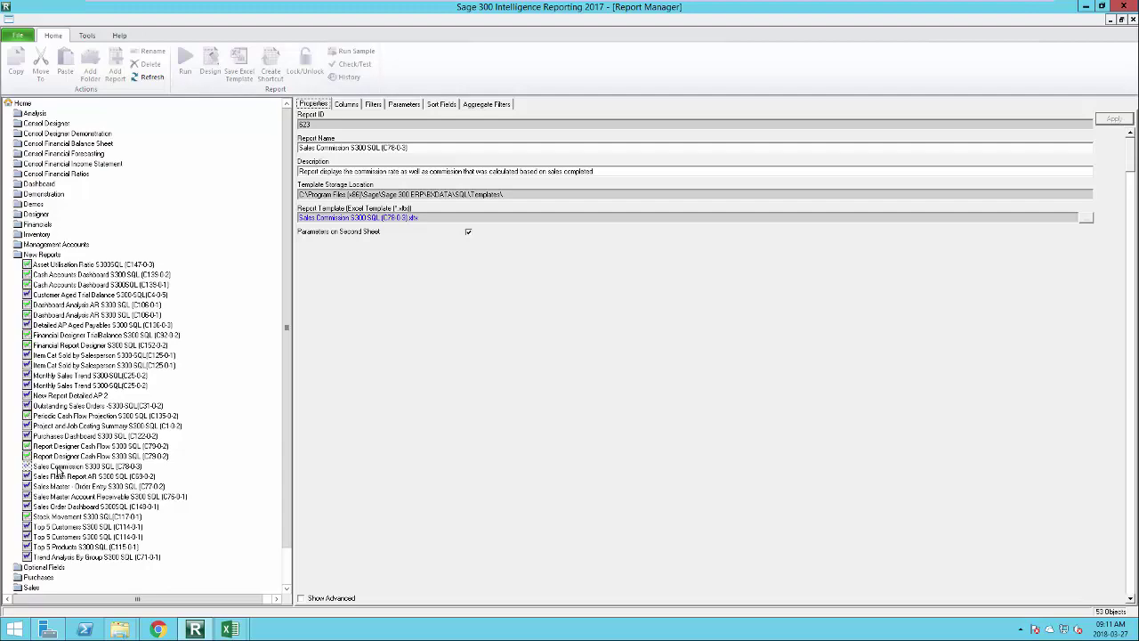
left_click(58, 470)
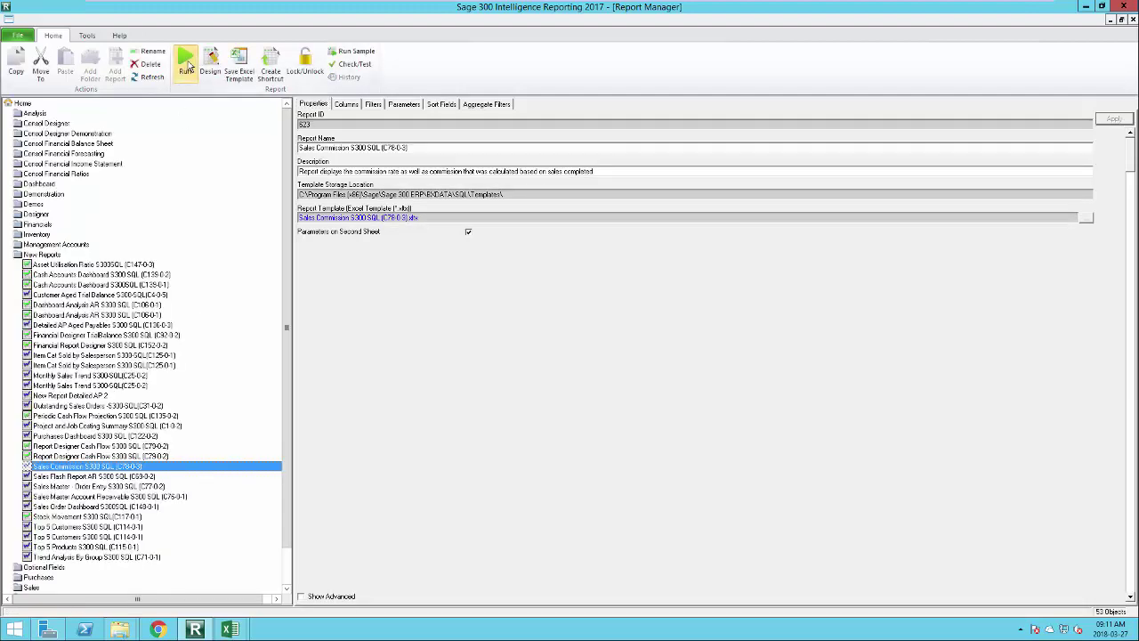
left_click(187, 64)
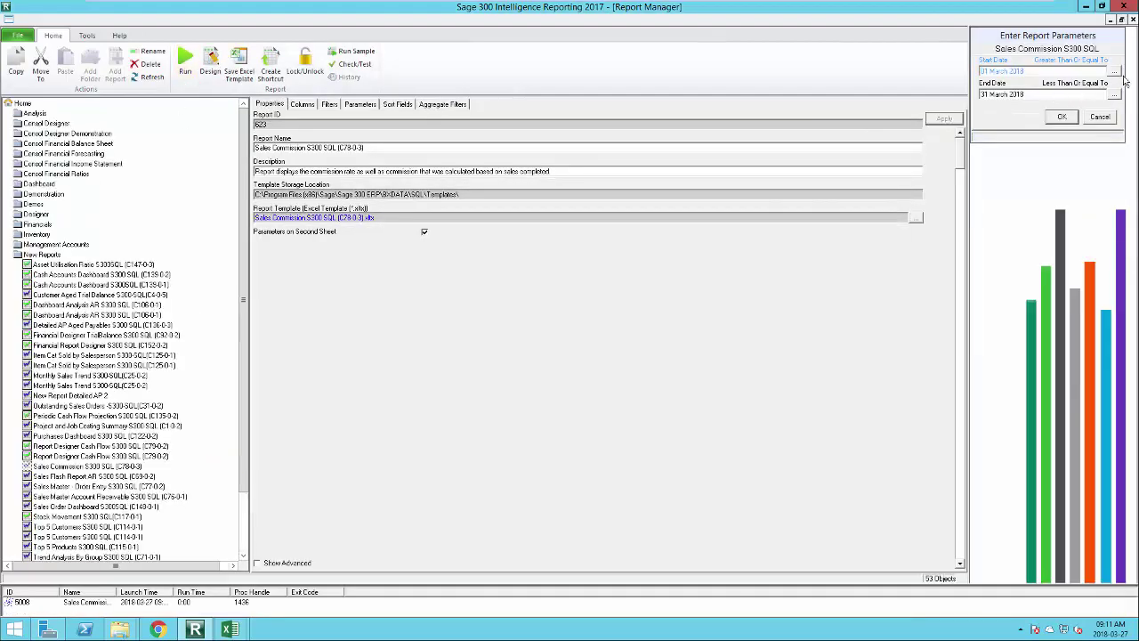
left_click(1113, 74)
left_click(1043, 47)
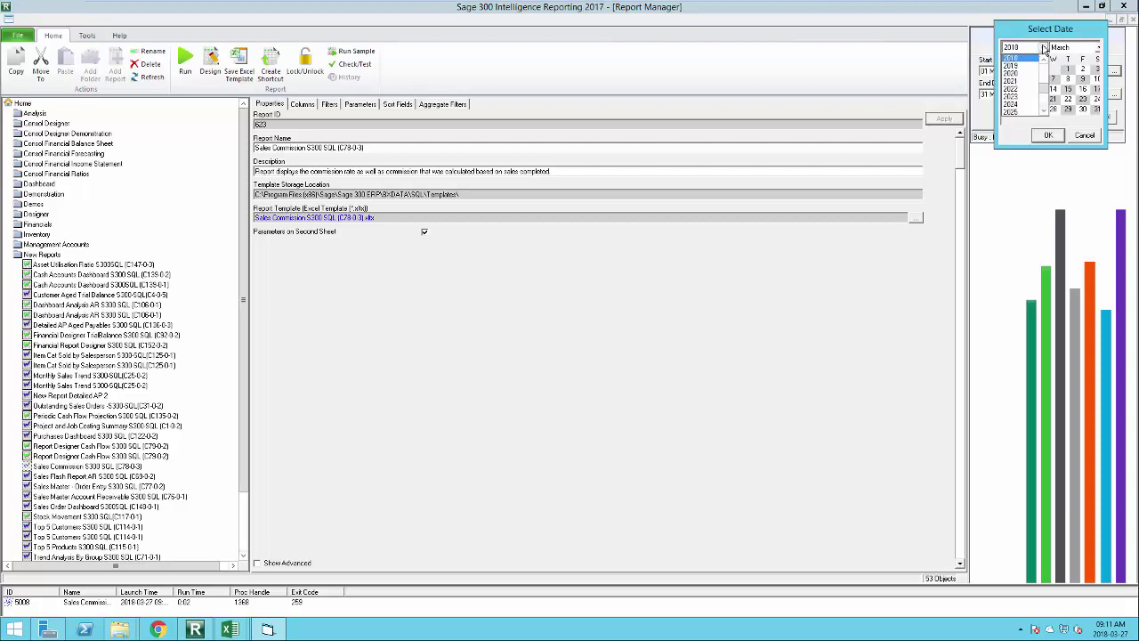
left_click(1020, 65)
left_click(1098, 47)
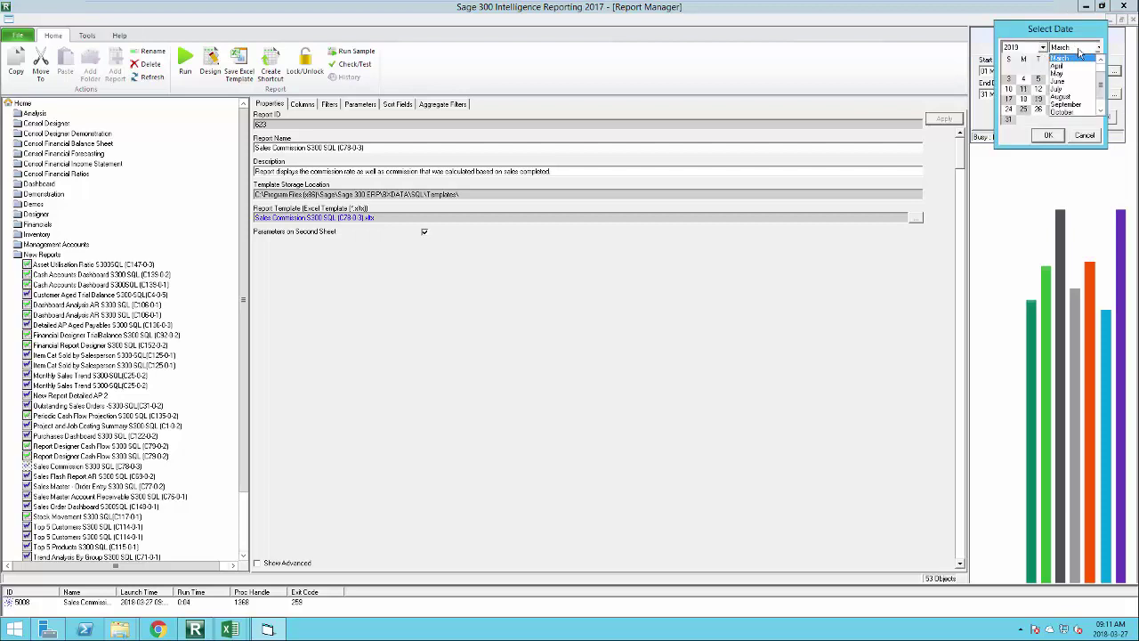
left_click(1063, 73)
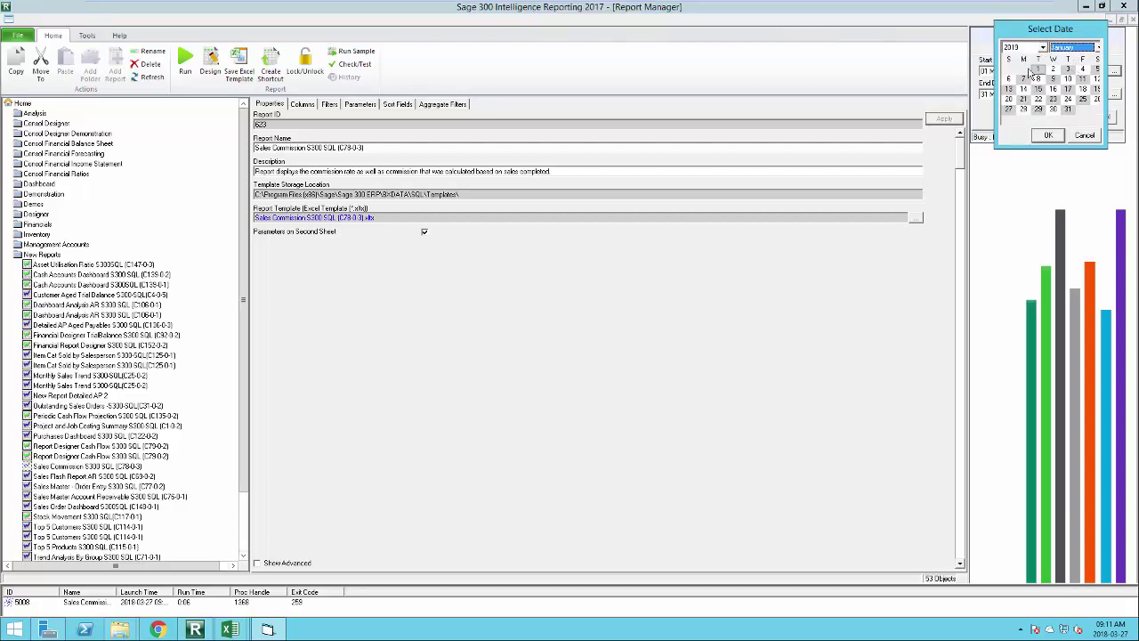
left_click(1048, 135)
Set the end date parameter to 31 December 2019 and generate the report.
left_click(1113, 93)
left_click(1043, 47)
left_click(1020, 66)
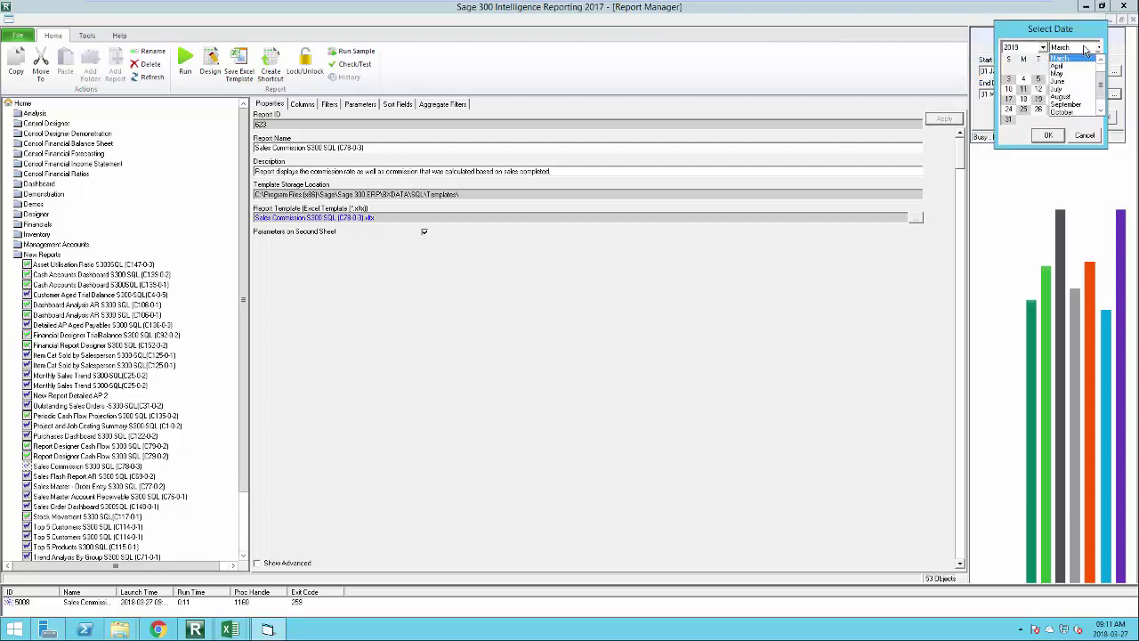
left_click(1099, 48)
left_click(1081, 113)
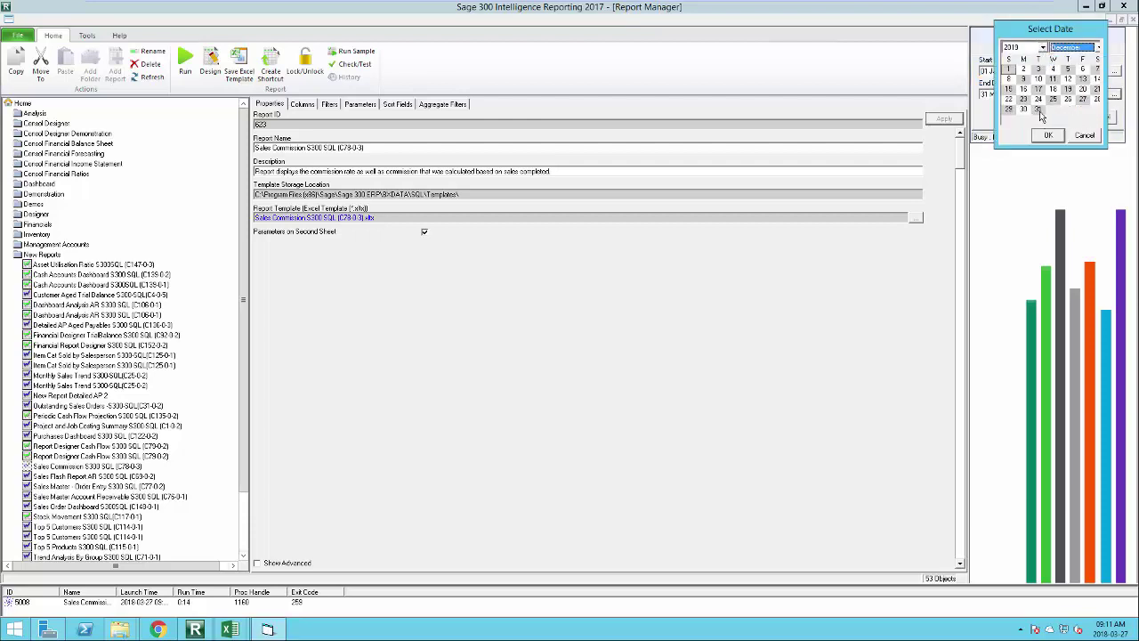
left_click(1048, 134)
left_click(1063, 118)
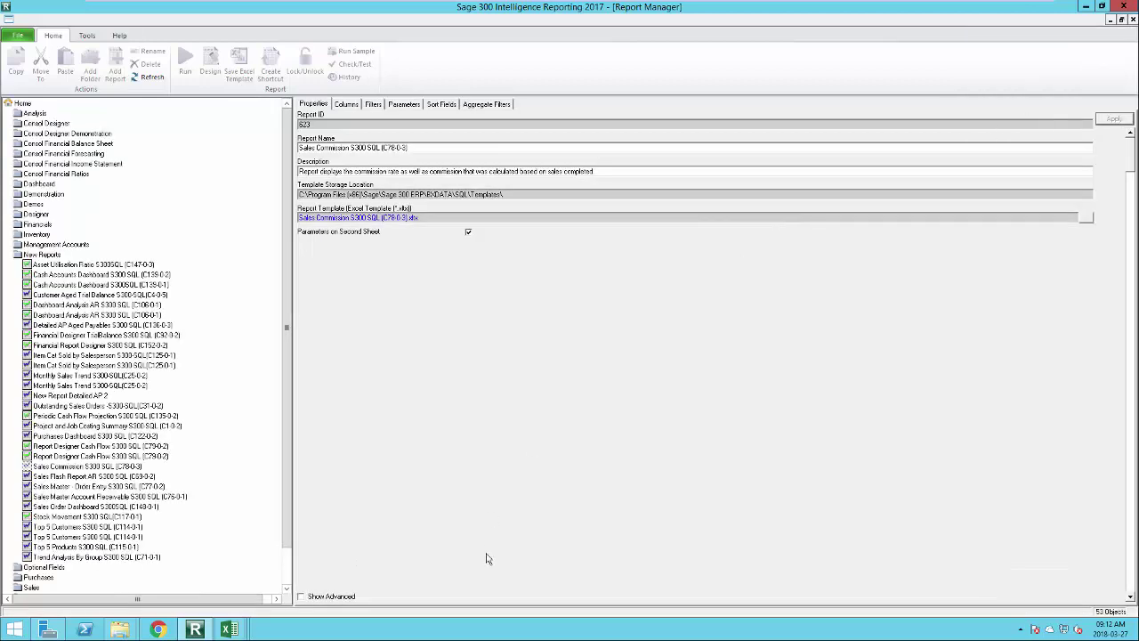
Switch to the newly generated Sales Commission workbook in Excel and unhide its Data sheet.
left_click(229, 629)
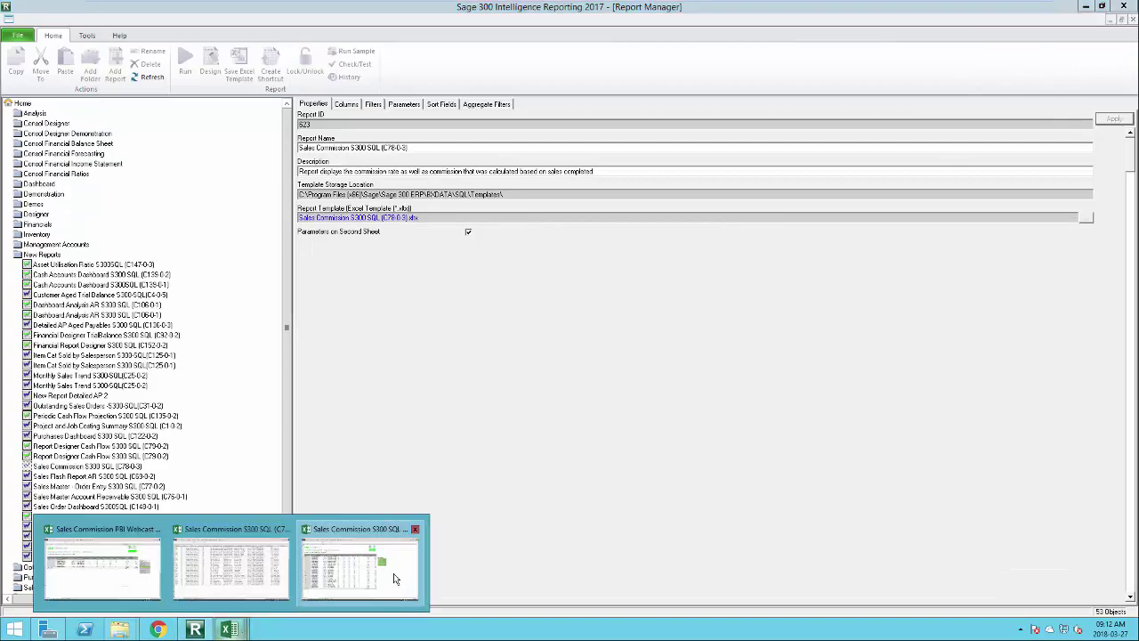
left_click(395, 579)
left_click(826, 399)
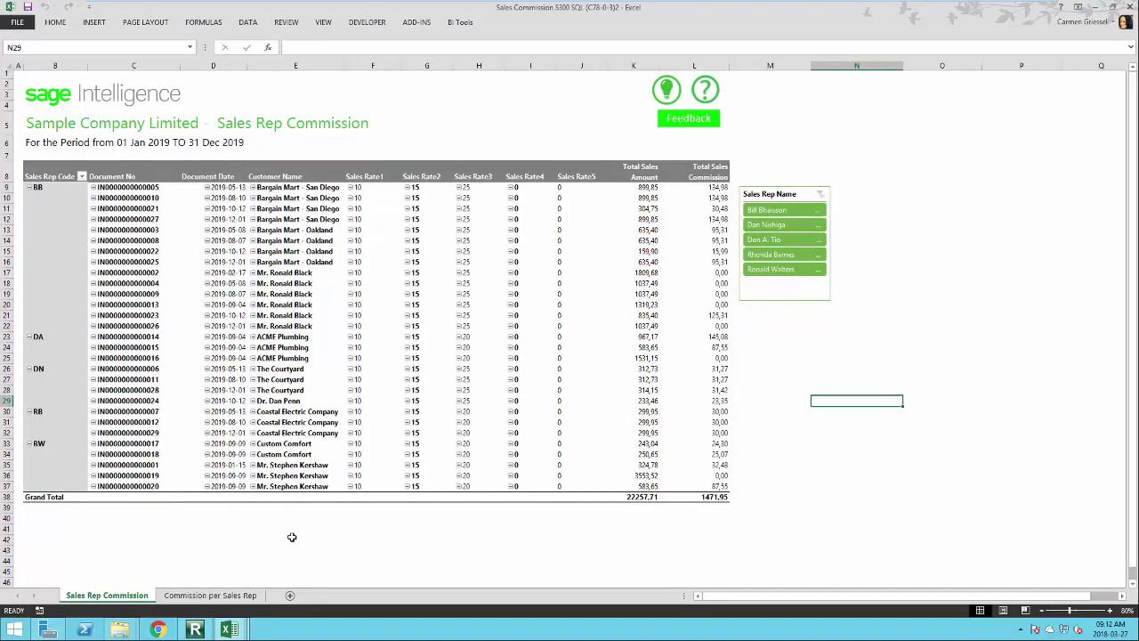
right_click(125, 603)
left_click(160, 574)
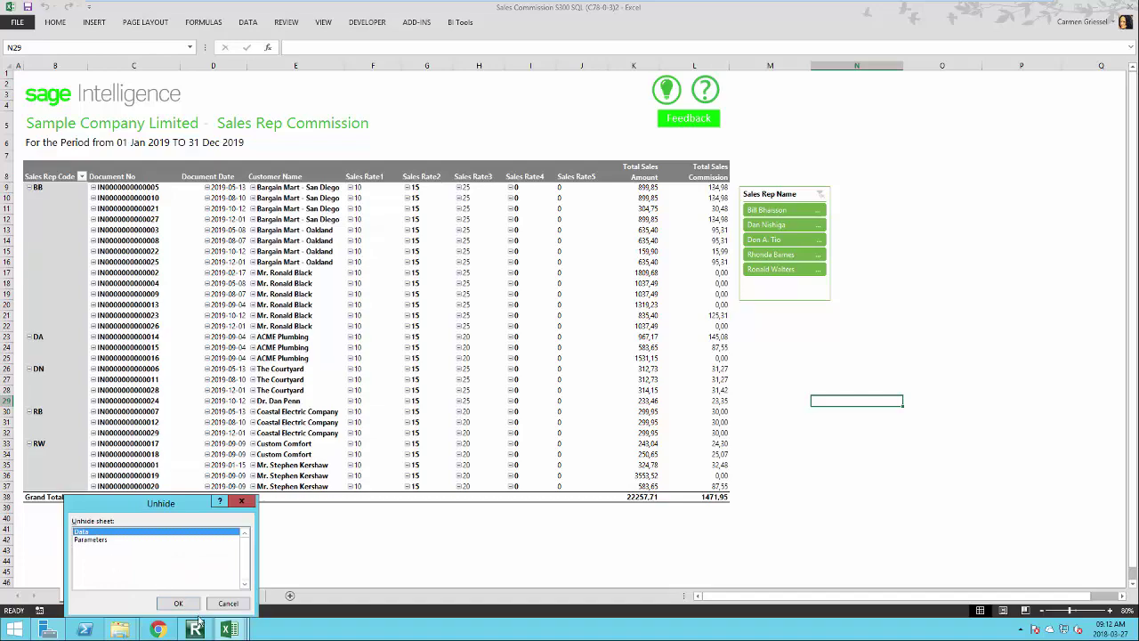
left_click(178, 604)
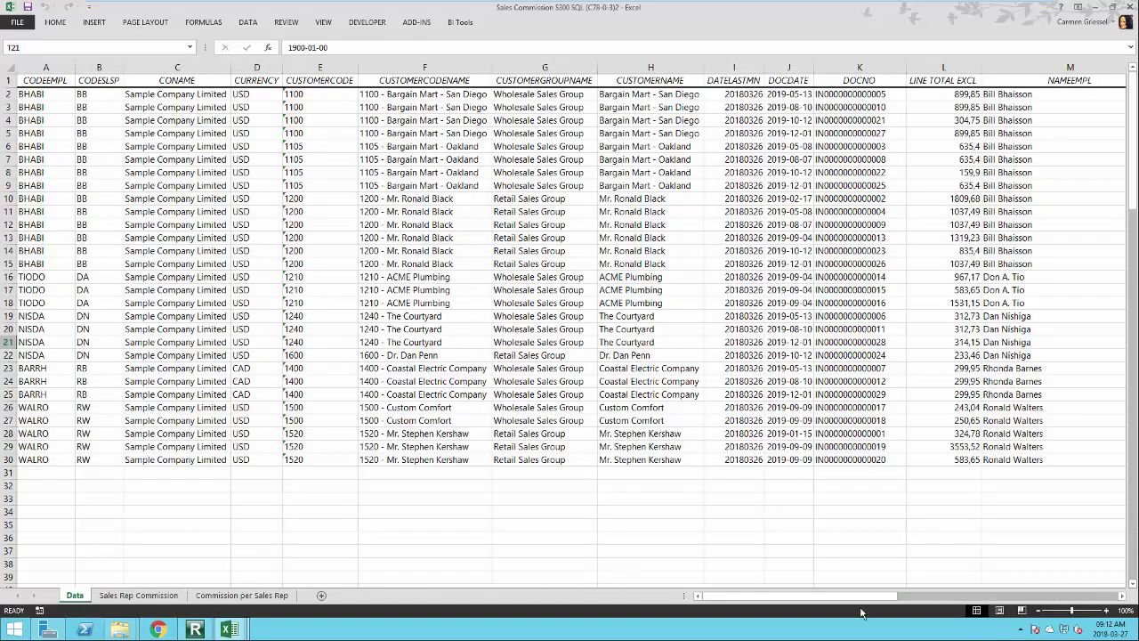
Examine the AMTANLTARG column of the Data sheet by selecting its values from AH3 down to row 31.
left_click_drag(854, 596, 883, 596)
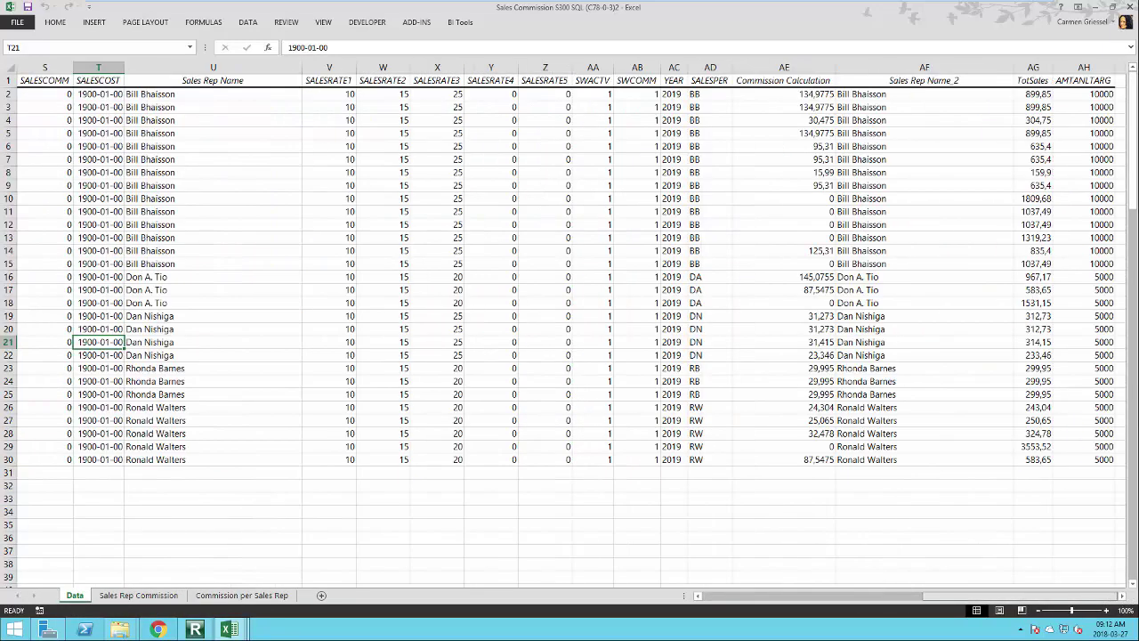
left_click_drag(1107, 106, 1111, 342)
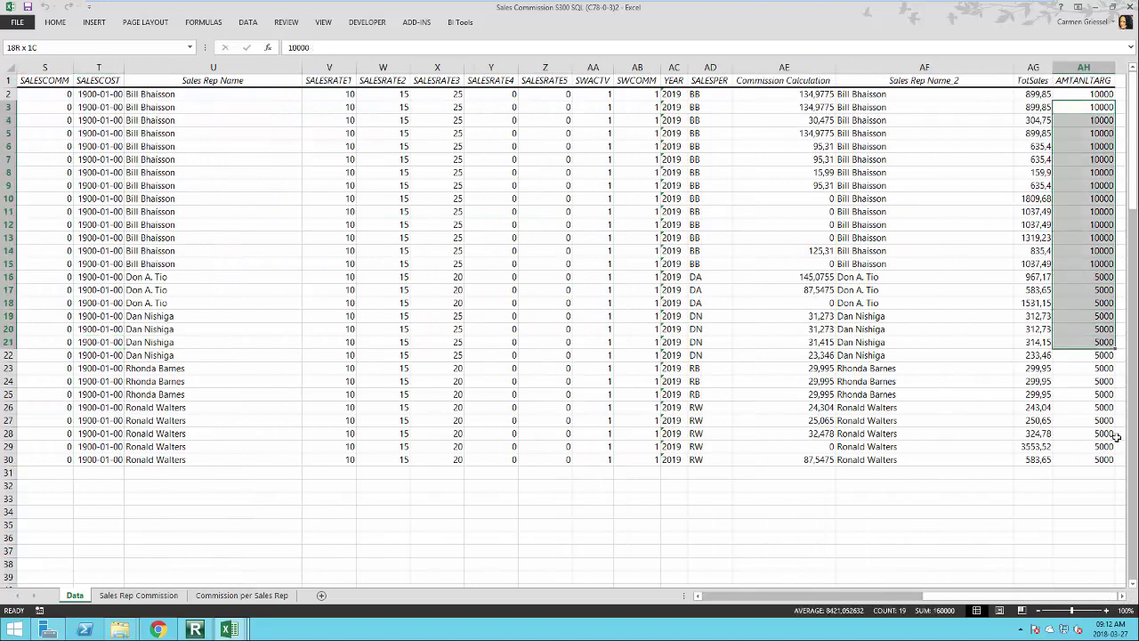
left_click_drag(1116, 436, 1116, 481)
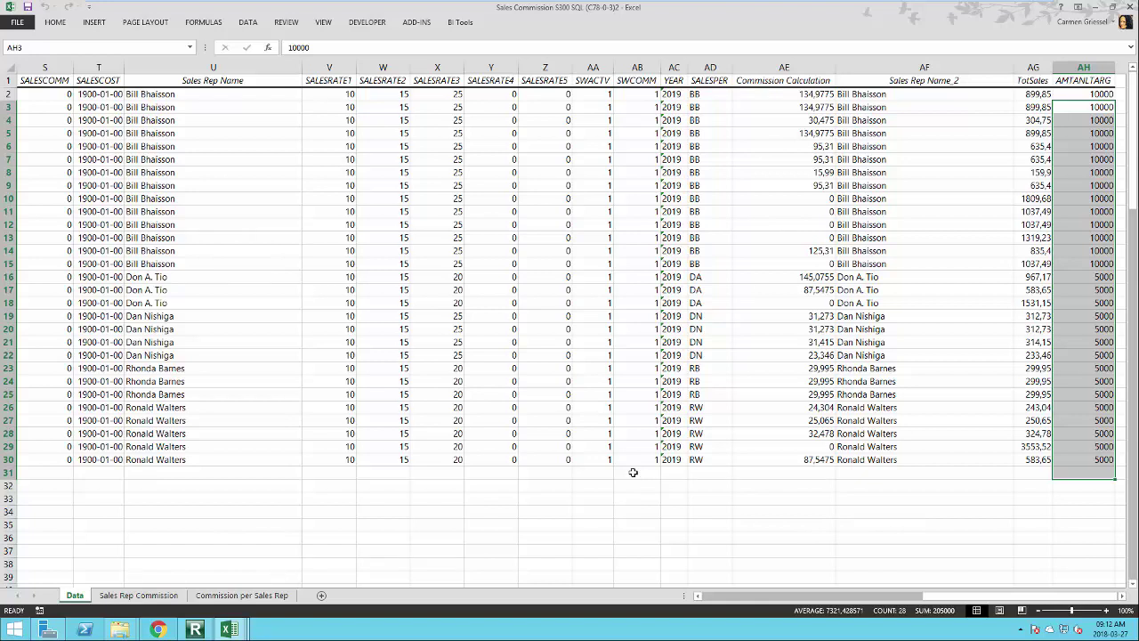
Save the workbook as "Sales Commission v1" in the OneDrive folder Power BI - Webcast.
left_click(17, 24)
left_click(30, 143)
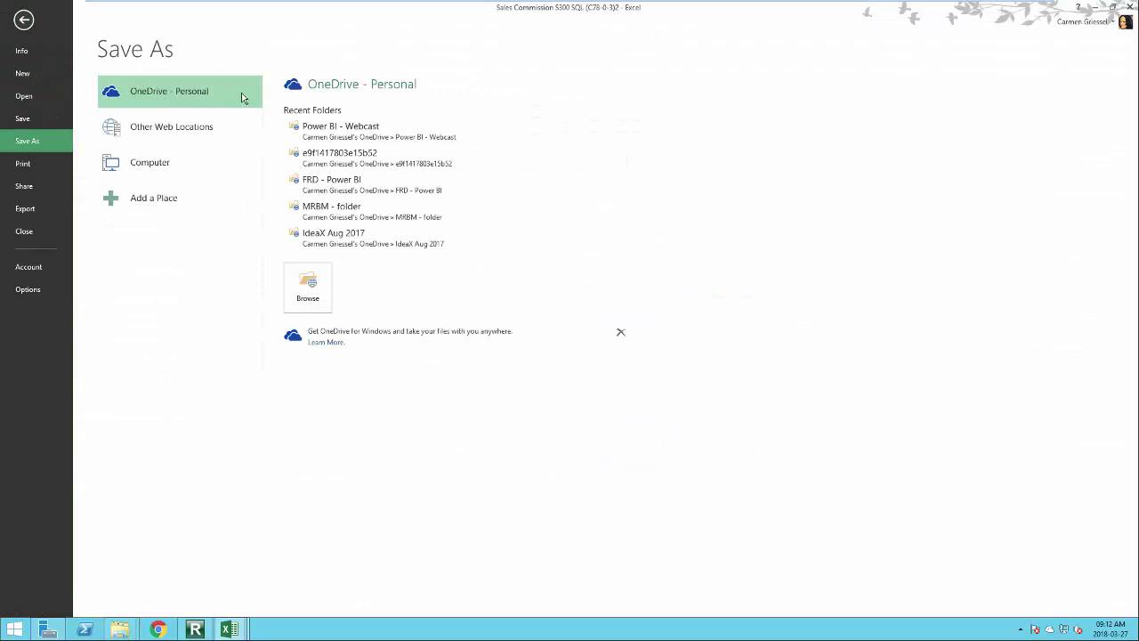
left_click(381, 138)
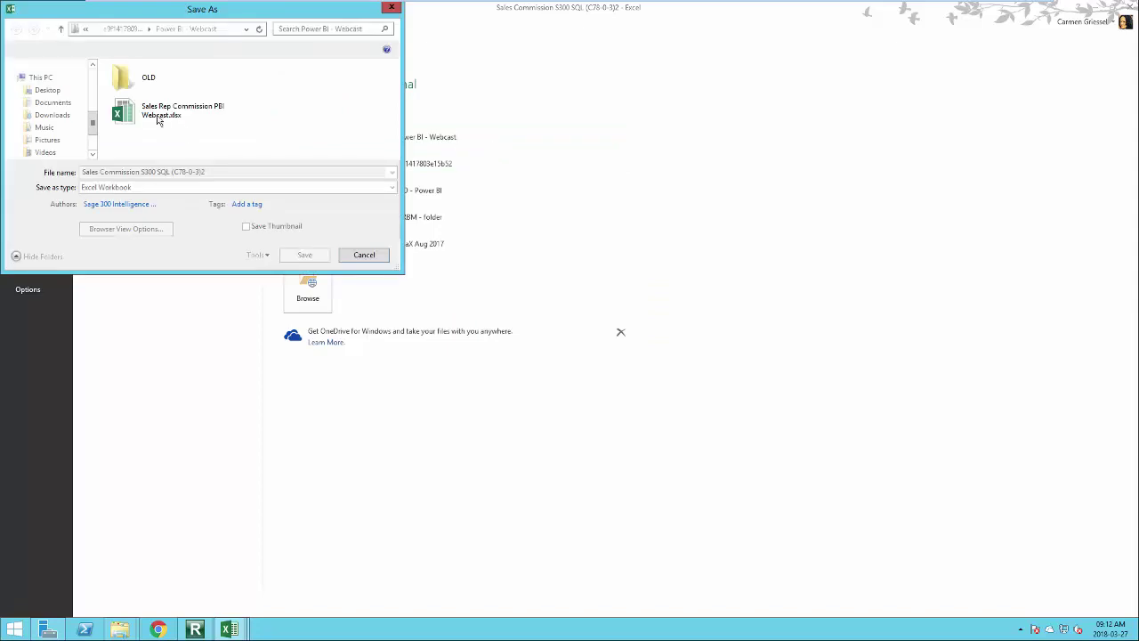
double_click(212, 170)
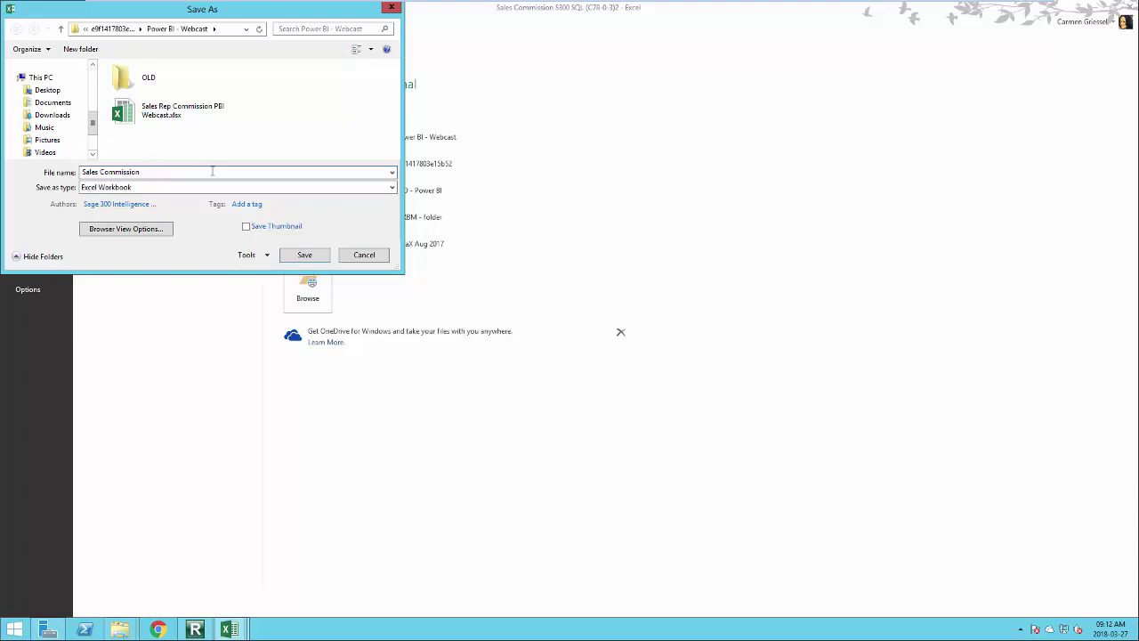
left_click(302, 255)
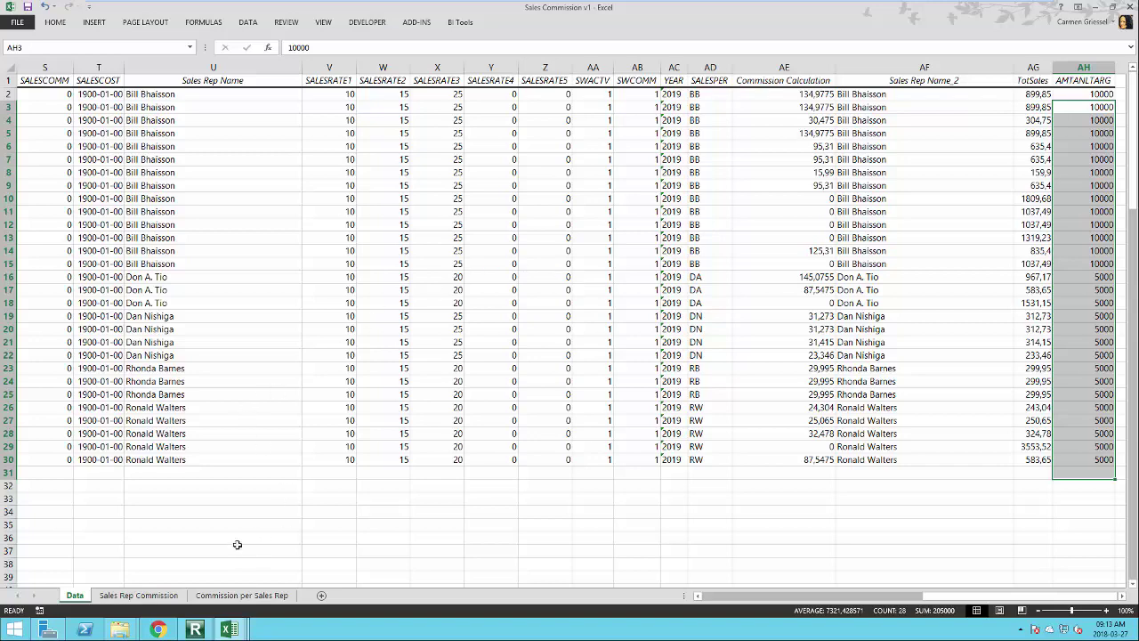
Bring up the Sales Rep Commission sheet and review the email distribution settings without changing them.
left_click(175, 596)
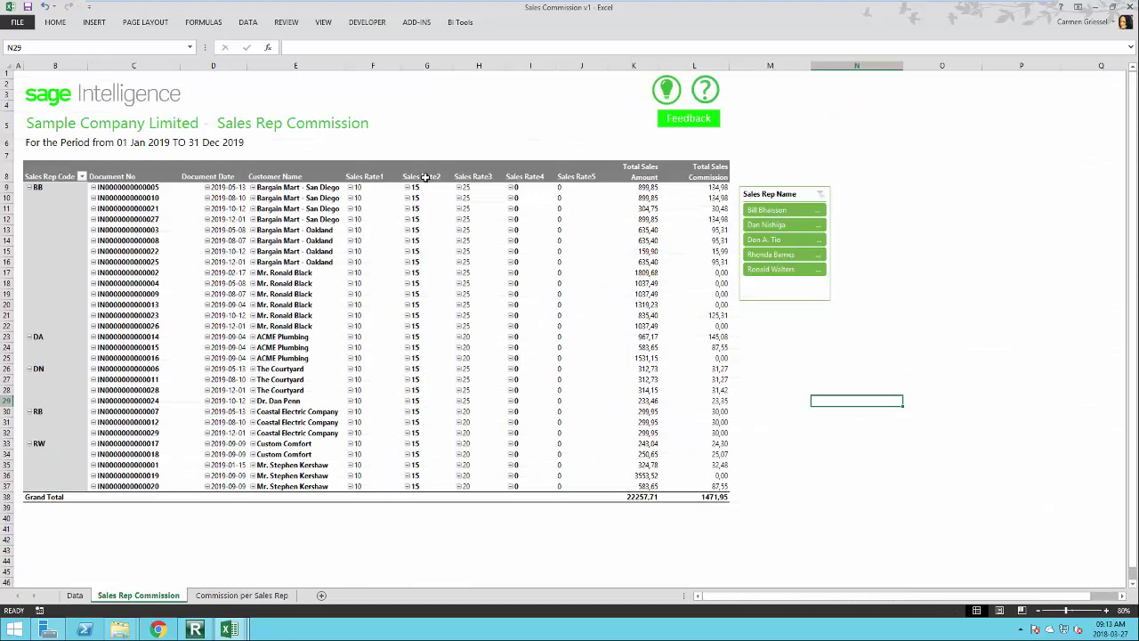
left_click(461, 24)
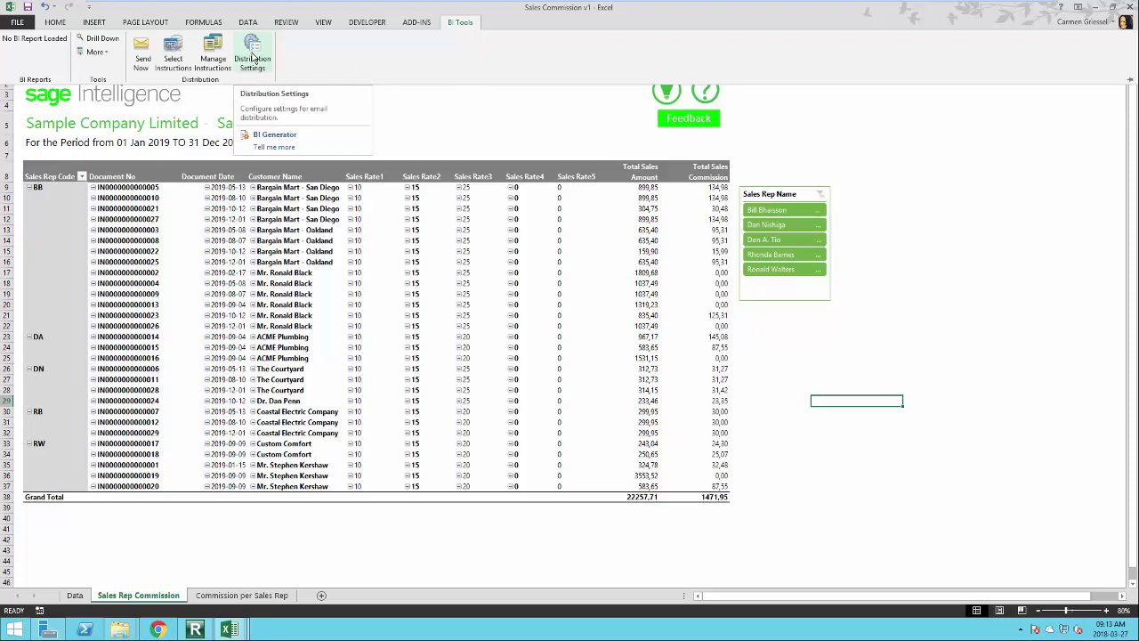
left_click(254, 57)
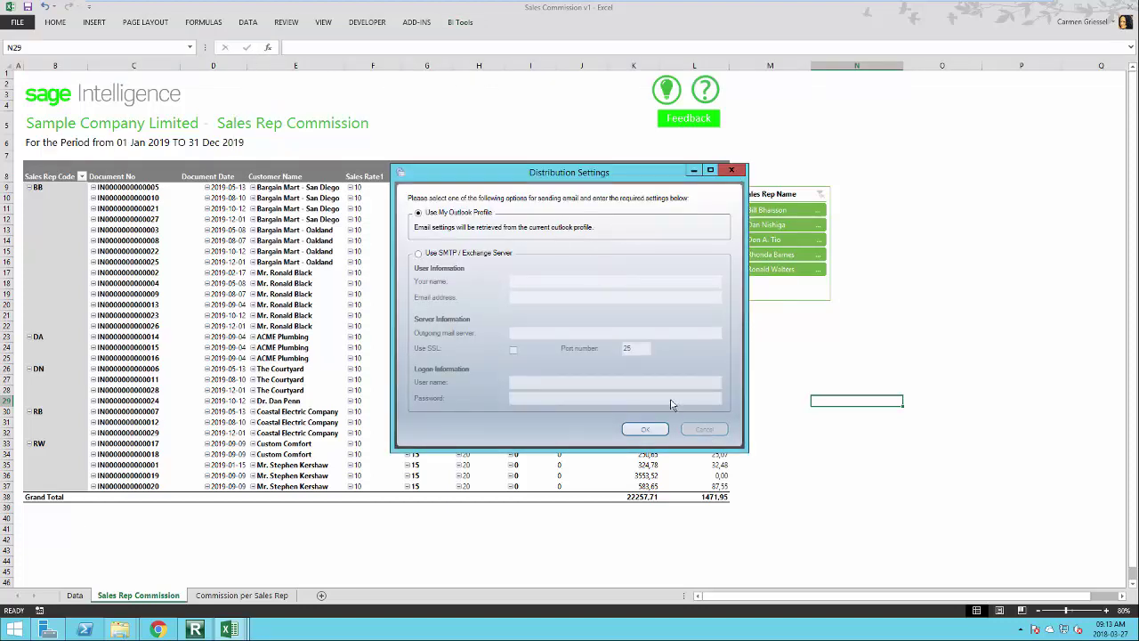
left_click(717, 431)
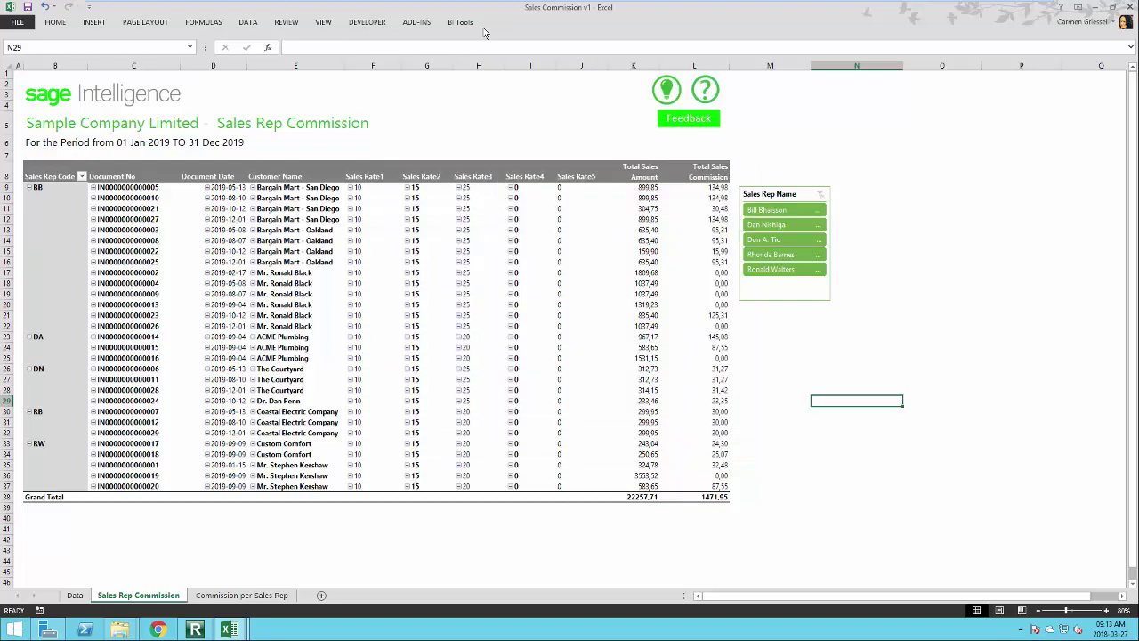
Add a new distribution instruction named SalesCom.
left_click(461, 23)
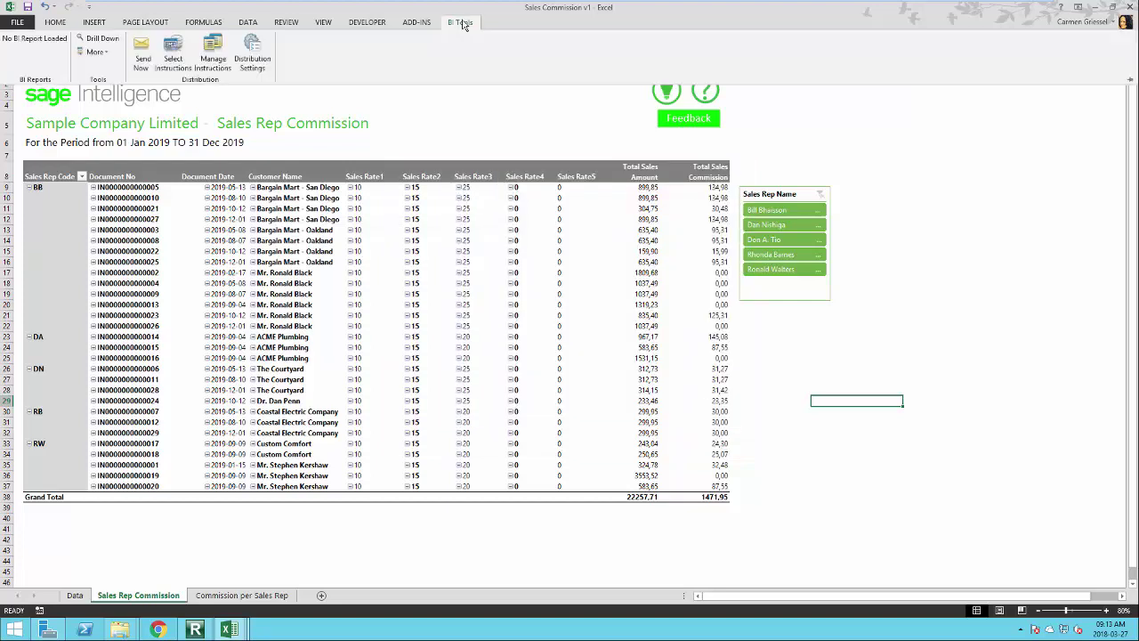
left_click(211, 58)
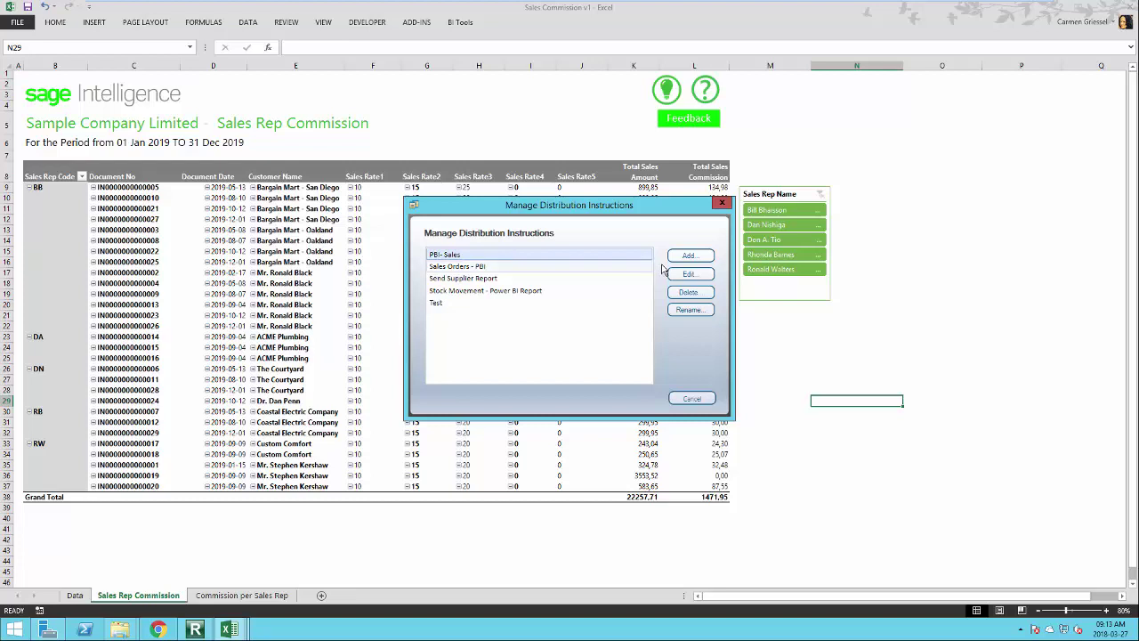
left_click(689, 256)
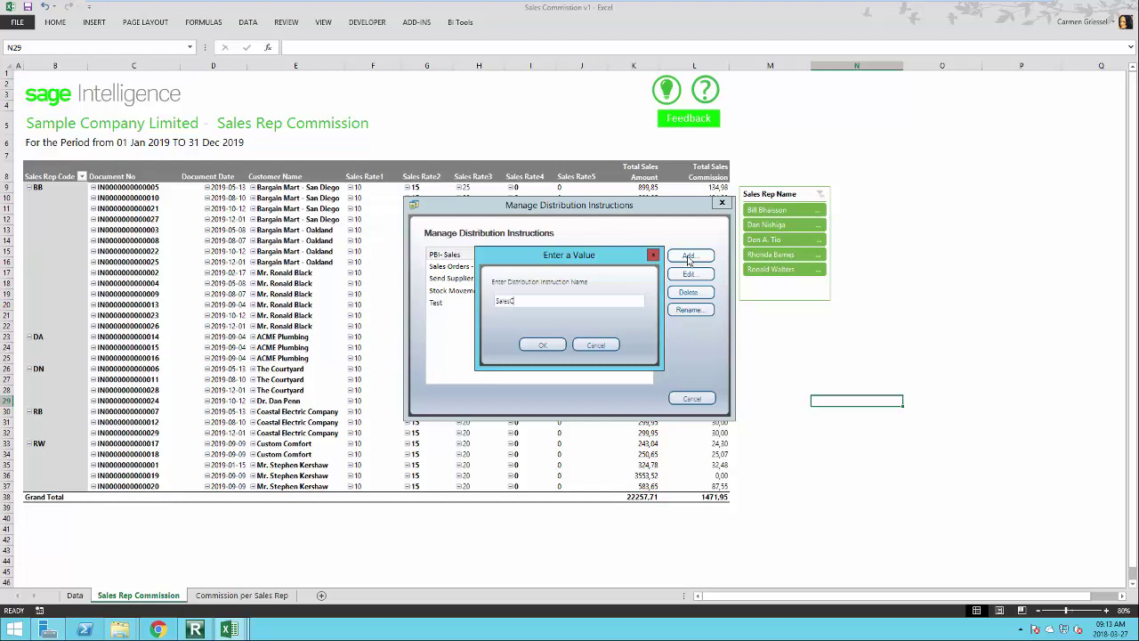
left_click(551, 345)
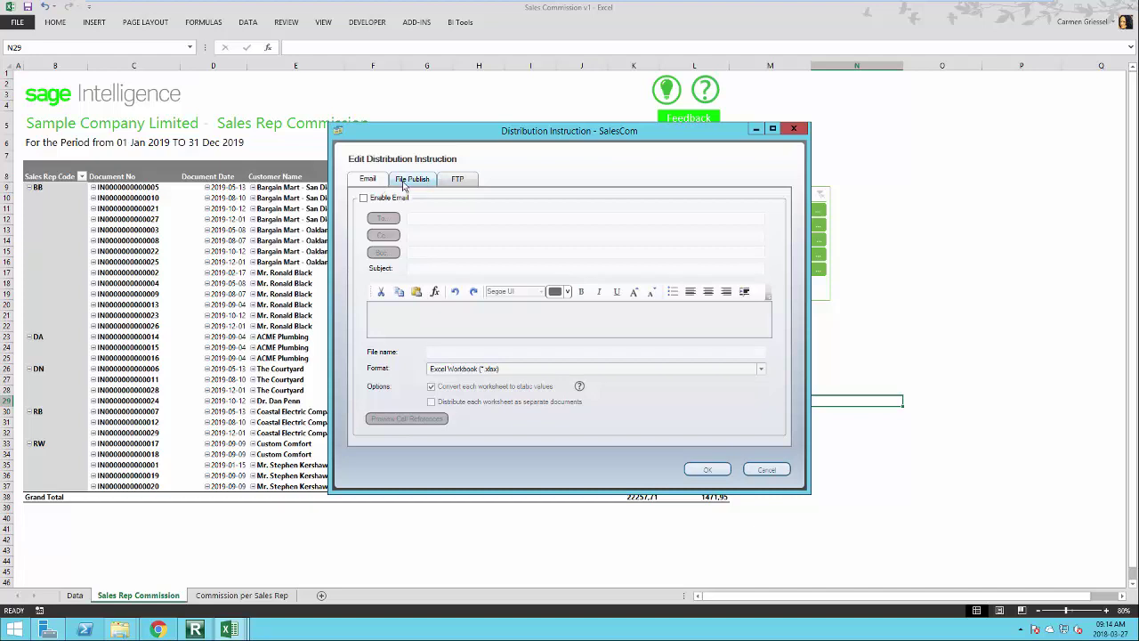
Enable file publishing for the SalesCom instruction to OneDrive's Power BI - Webcast folder with file name "SalesCom v2", and save it.
left_click(407, 181)
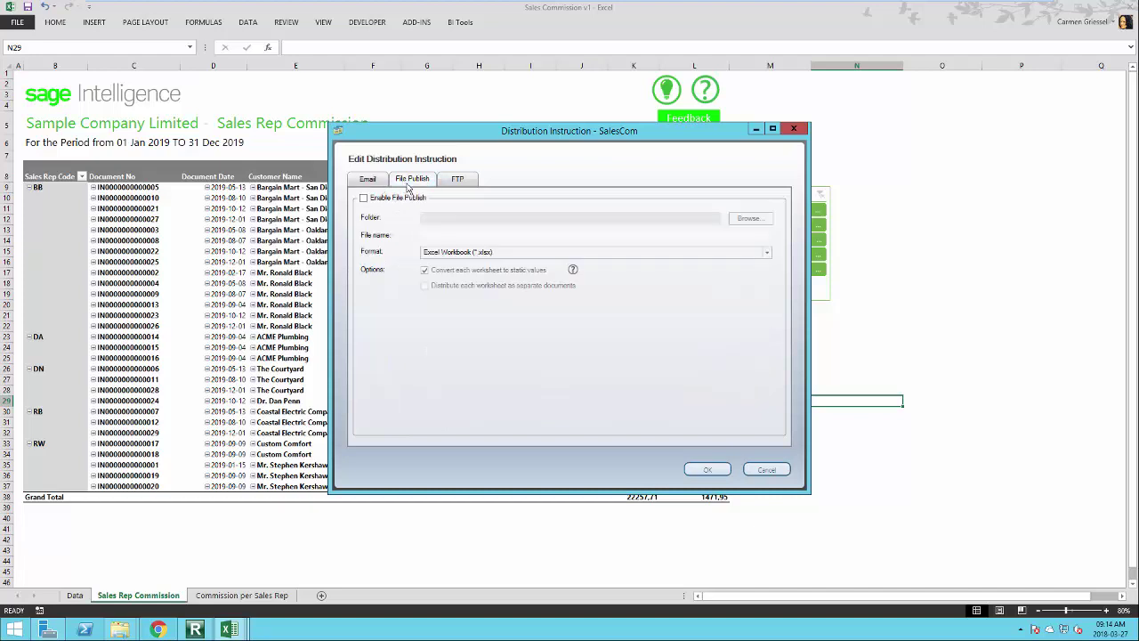
left_click(364, 199)
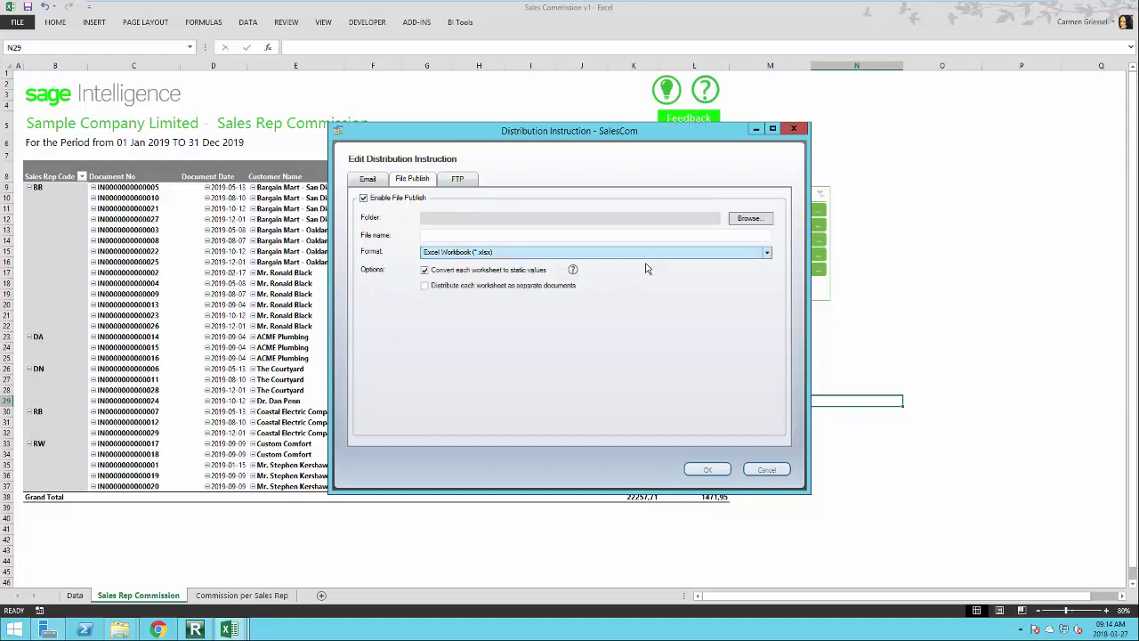
left_click(749, 219)
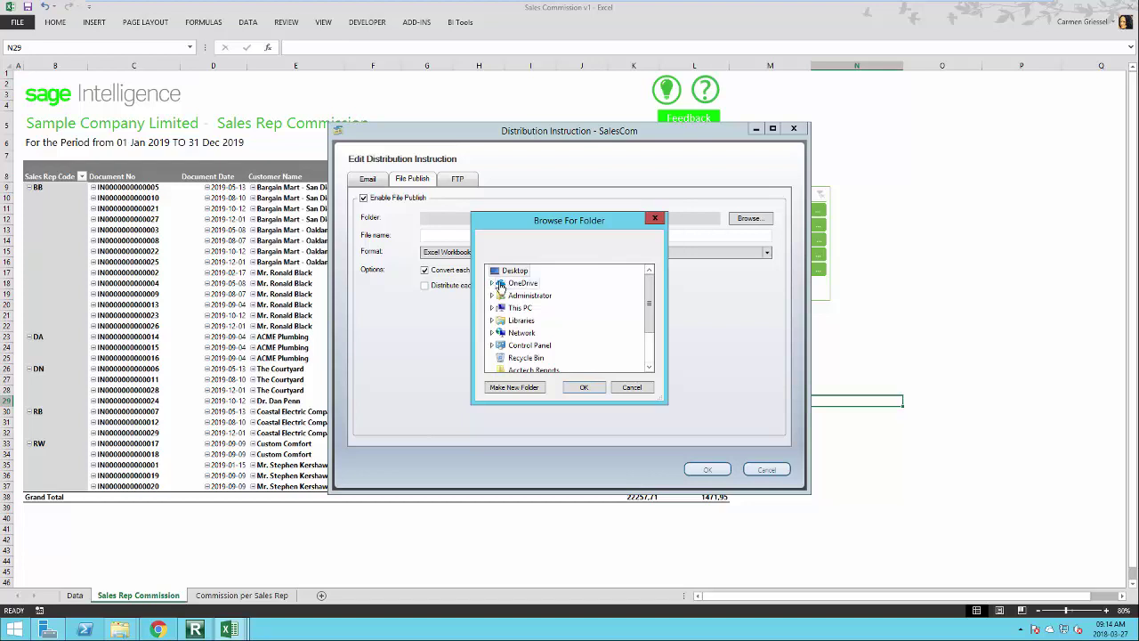
left_click(494, 284)
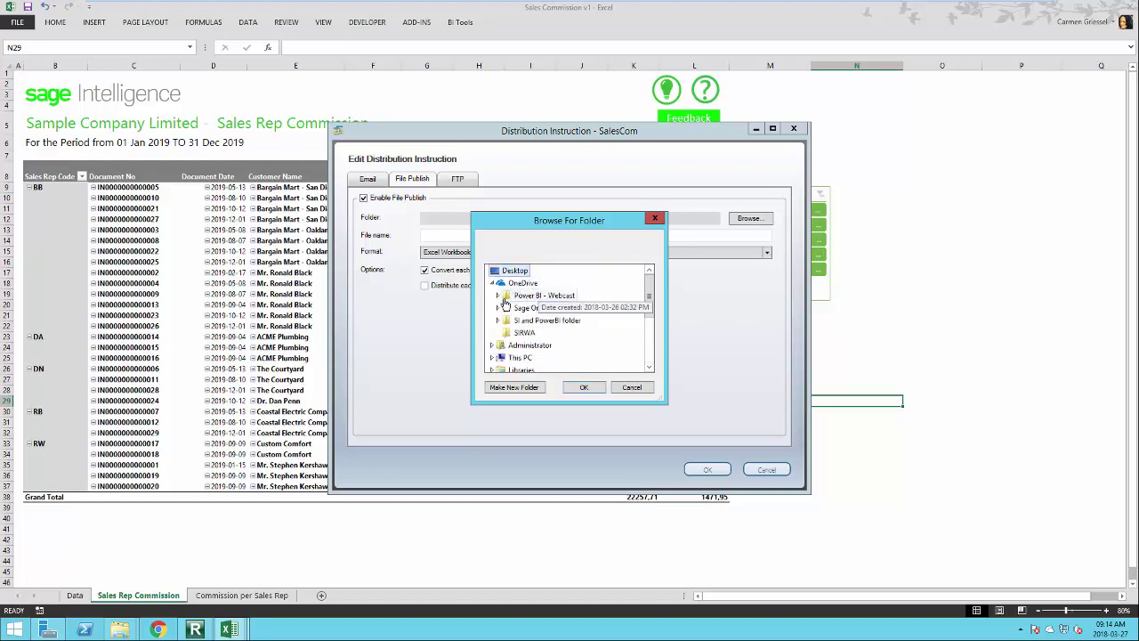
double_click(535, 296)
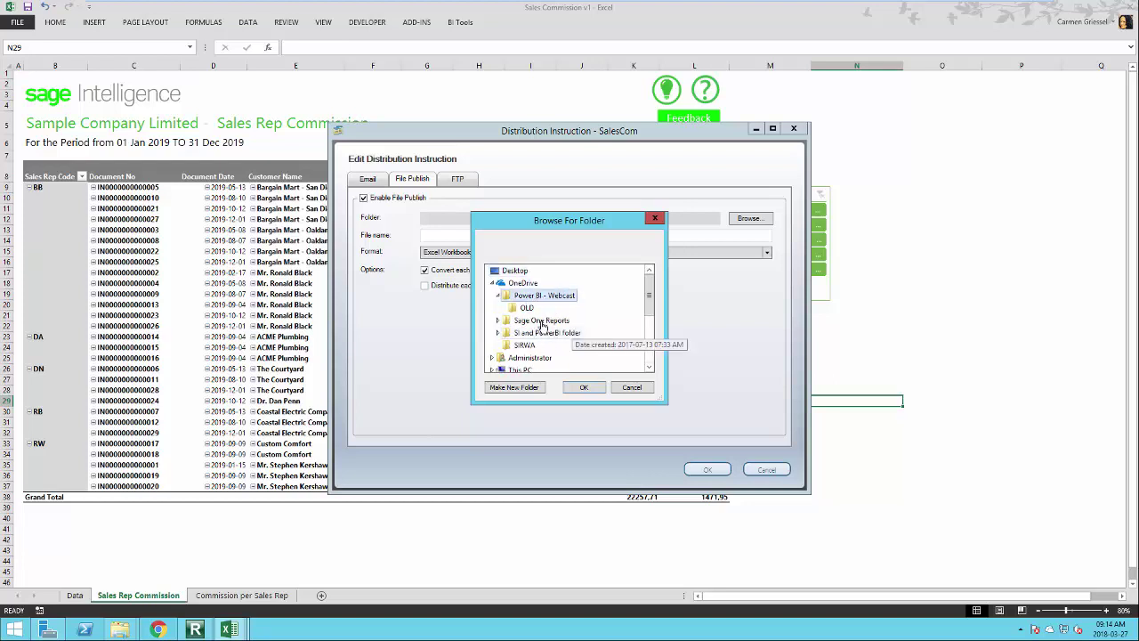
left_click(587, 389)
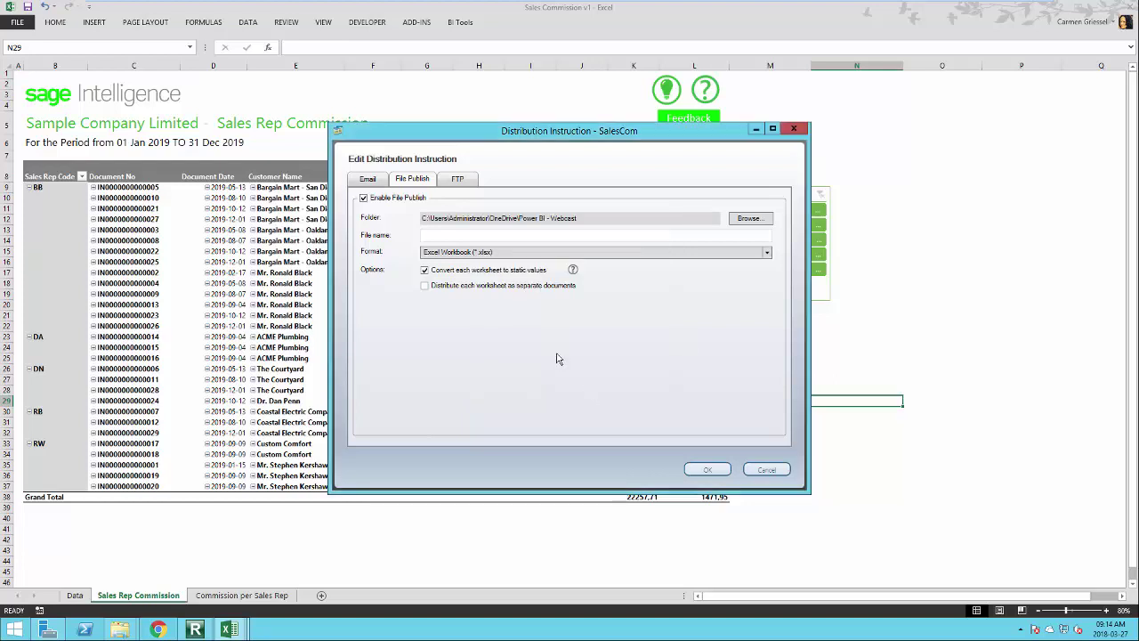
left_click(430, 235)
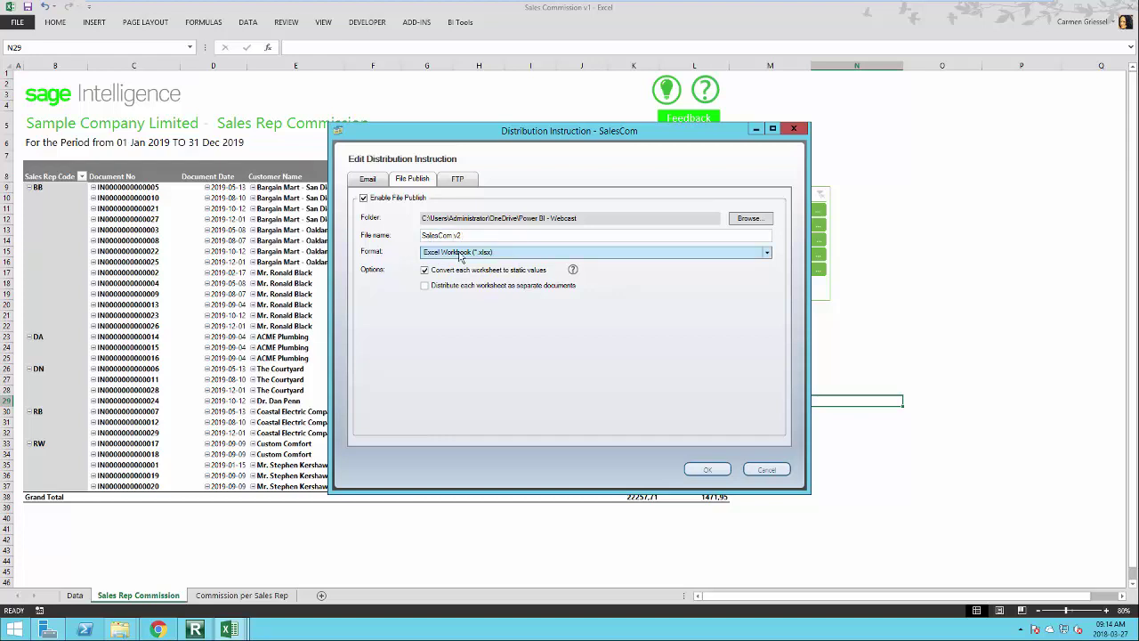
left_click(712, 470)
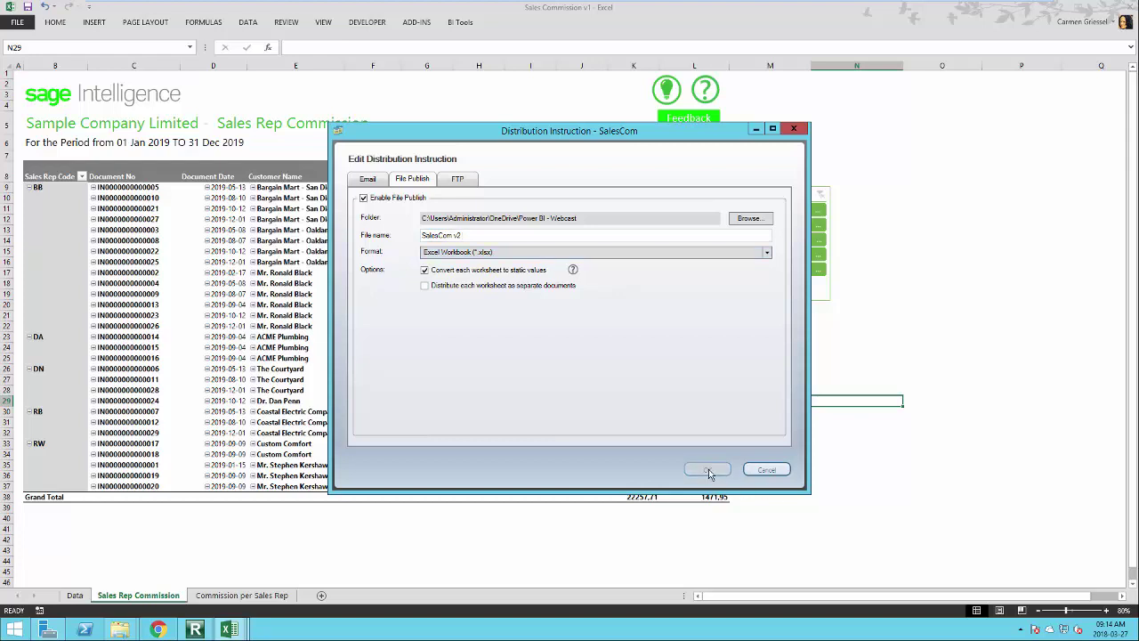
Put the SalesCom distribution instruction in use for this workbook.
left_click(460, 24)
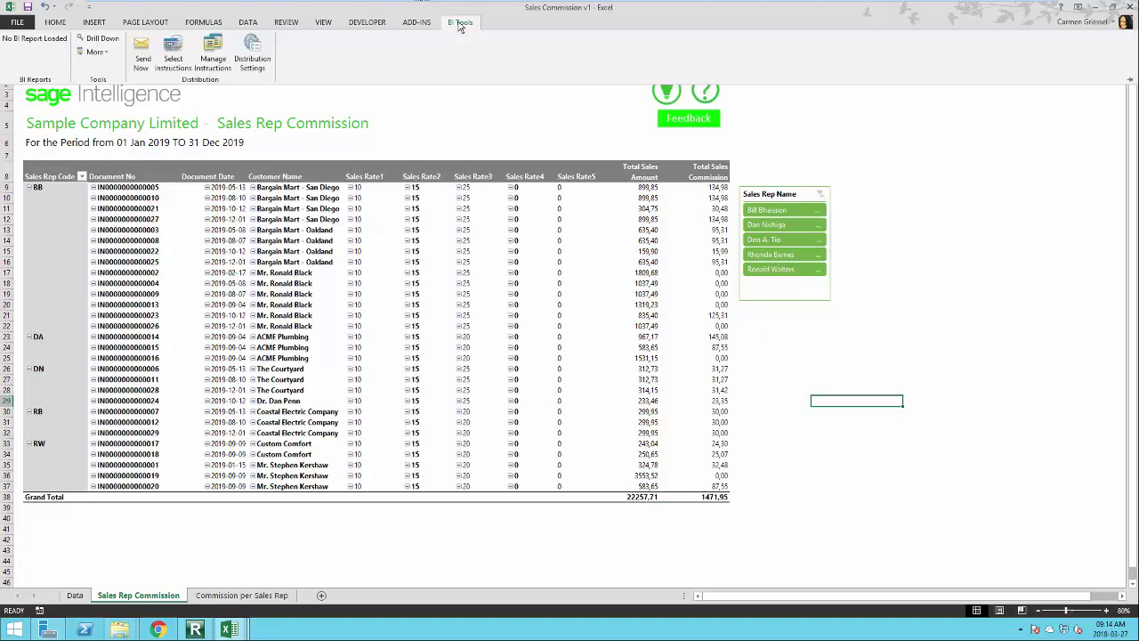
left_click(175, 46)
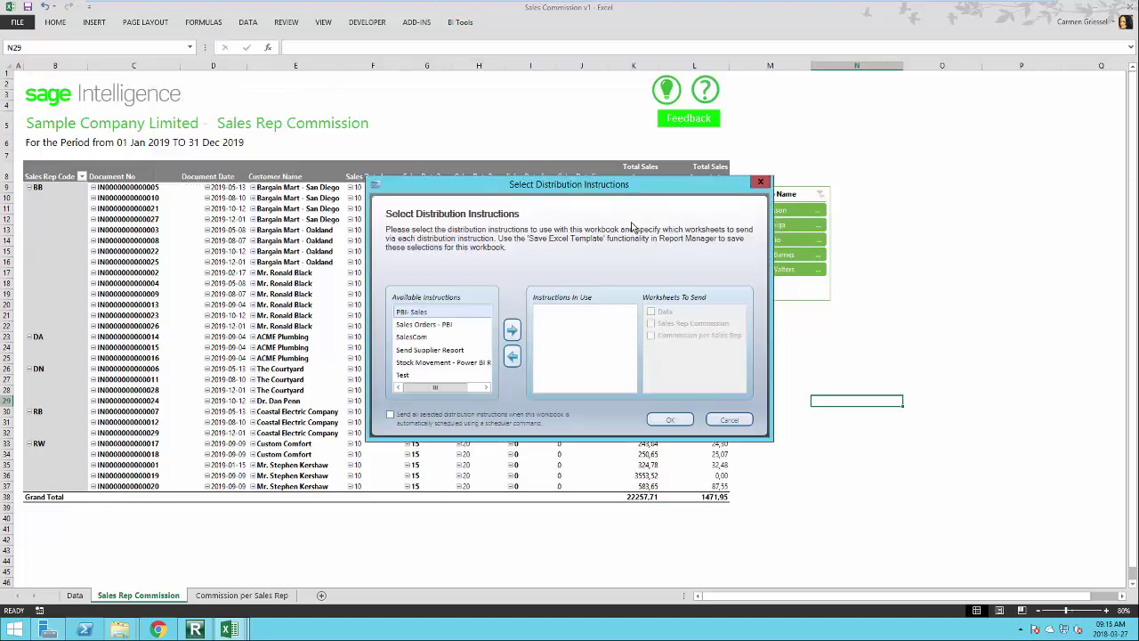
left_click(420, 337)
left_click(512, 331)
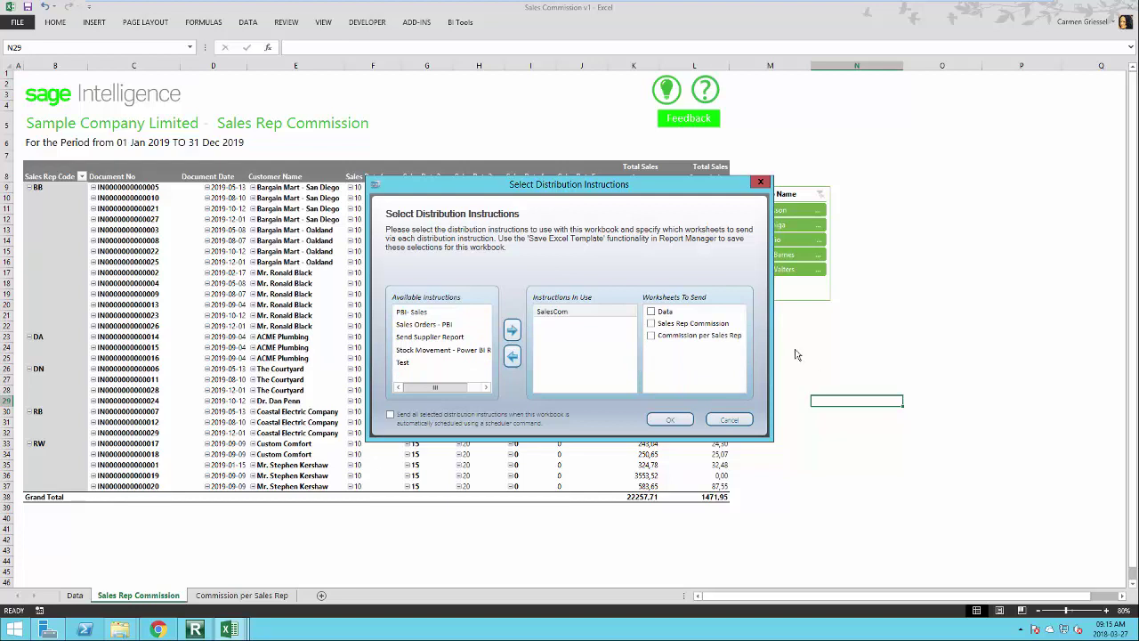
Include the Data, Sales Rep Commission and Commission per Sales Rep worksheets in SalesCom and enable sending selected instructions on scheduled runs.
left_click(652, 312)
left_click(652, 324)
left_click(651, 336)
left_click(391, 416)
left_click(672, 420)
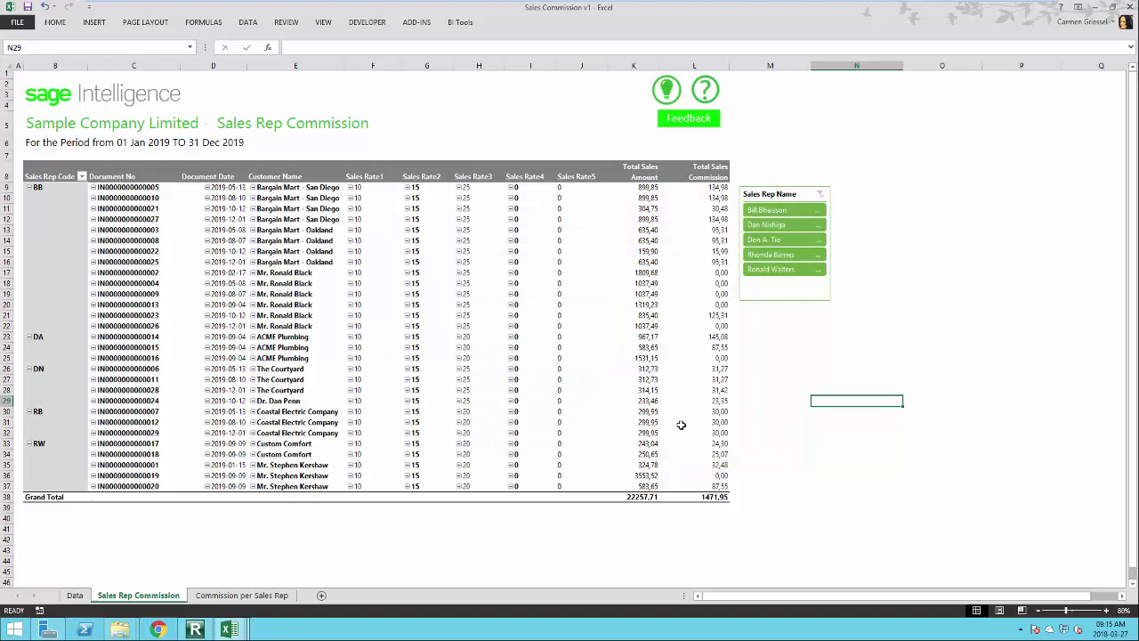
left_click(459, 23)
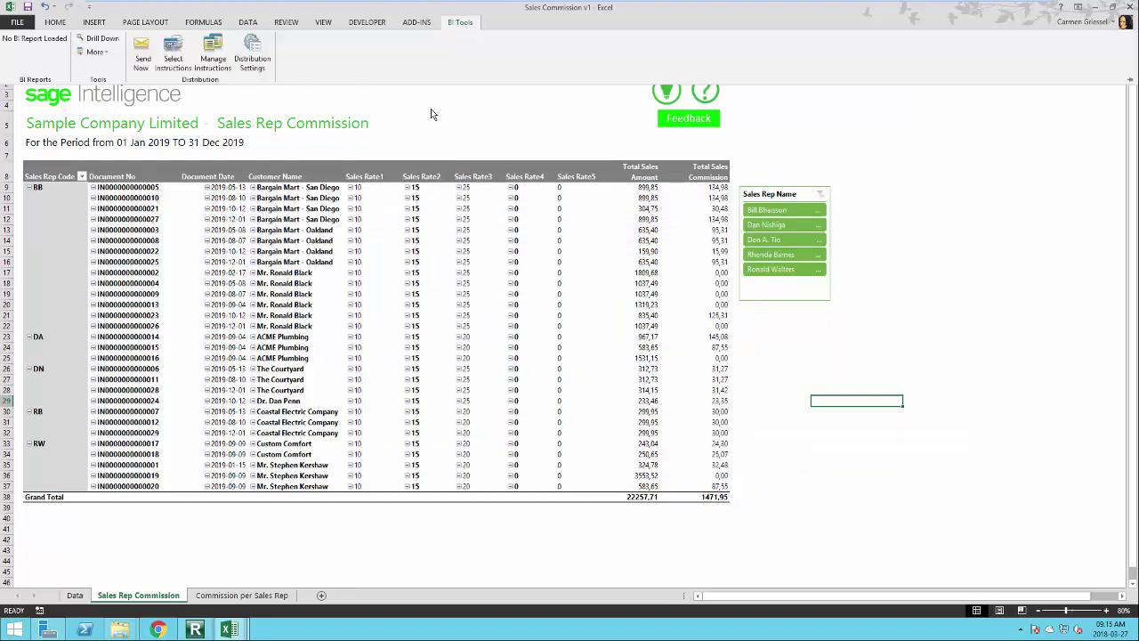
left_click(487, 110)
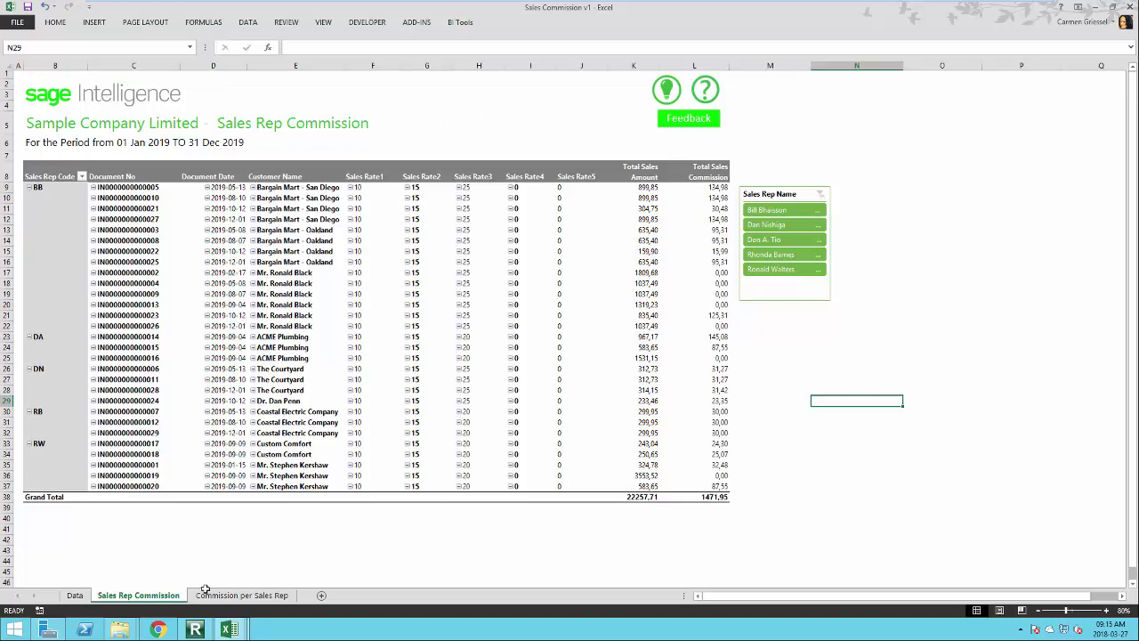
Switch to Sage 300 Intelligence Report Manager and select the Sales Commission S300 SQL (C78-0-3) report under New Reports.
left_click(194, 630)
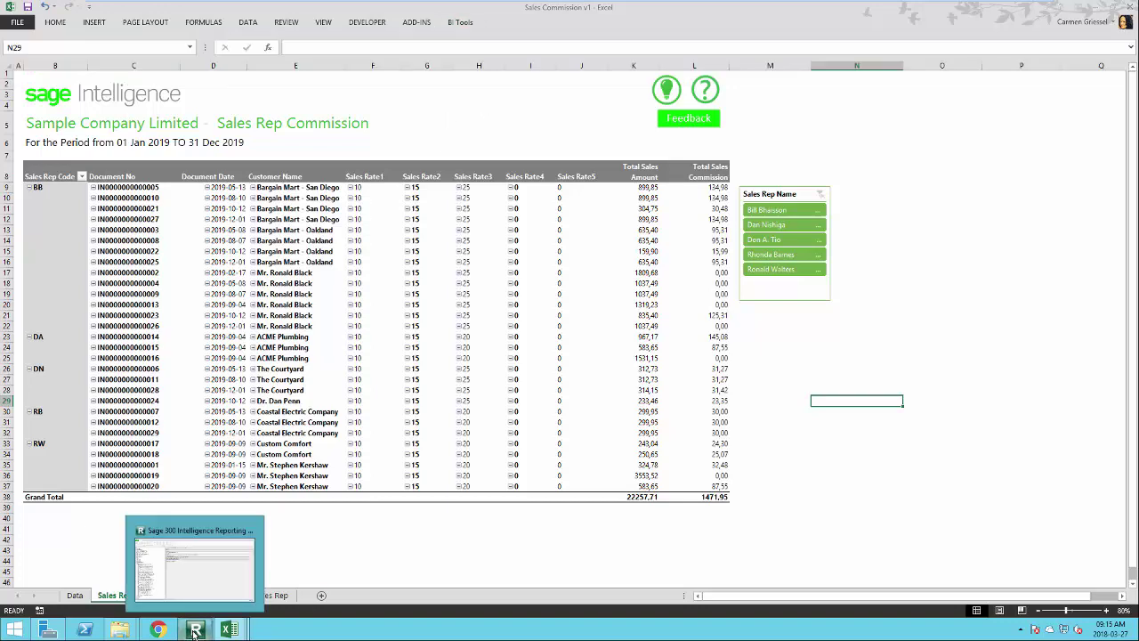
left_click(59, 467)
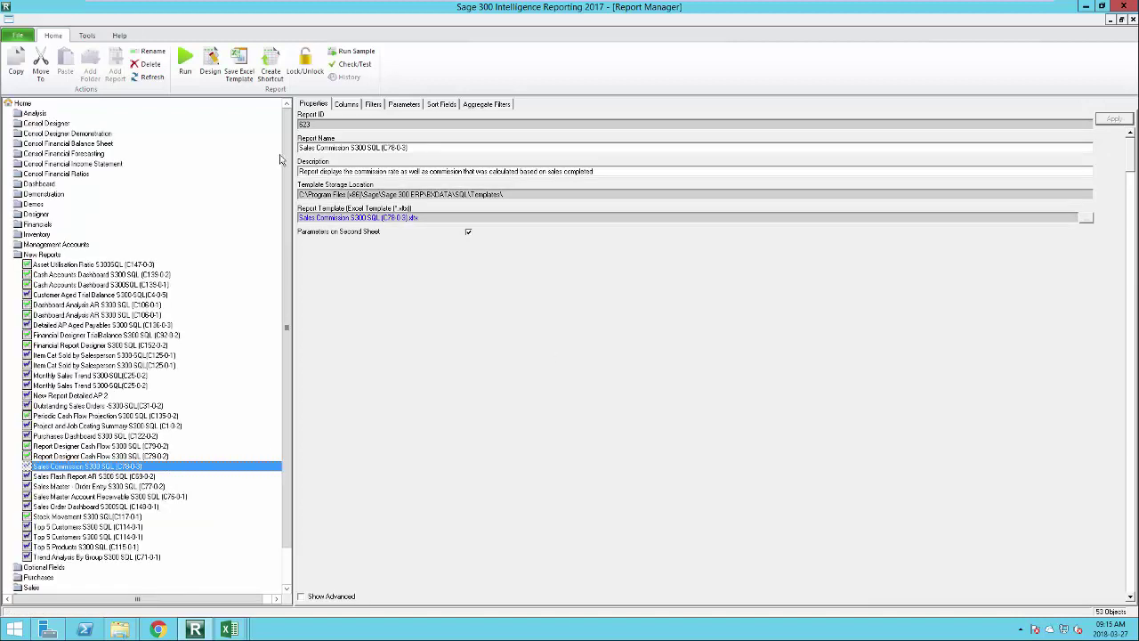
left_click(239, 64)
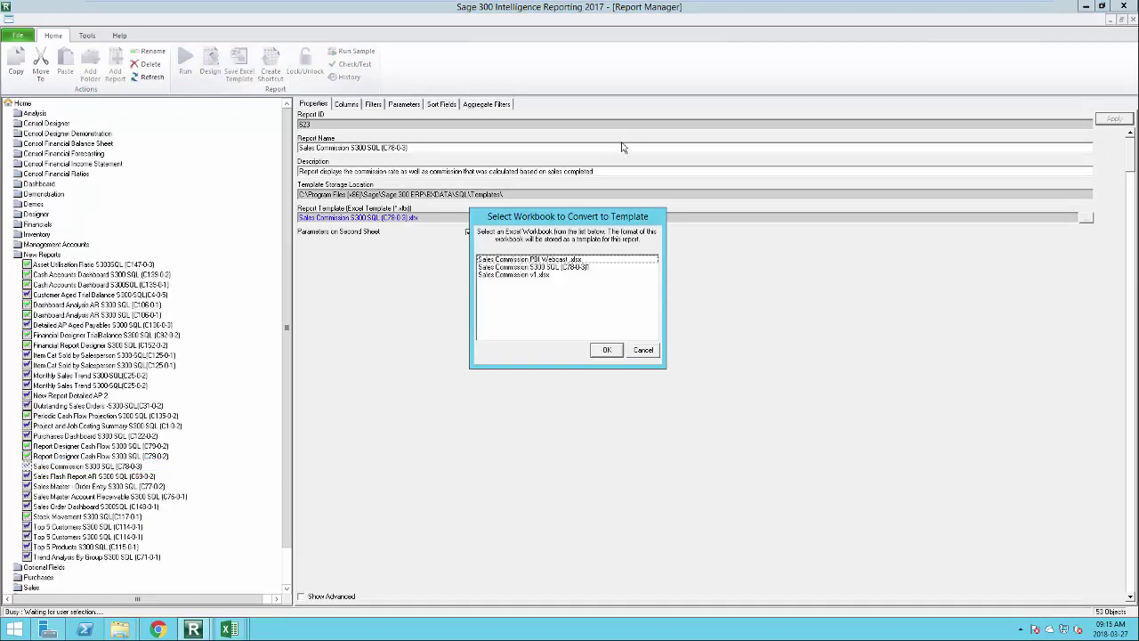
left_click(528, 278)
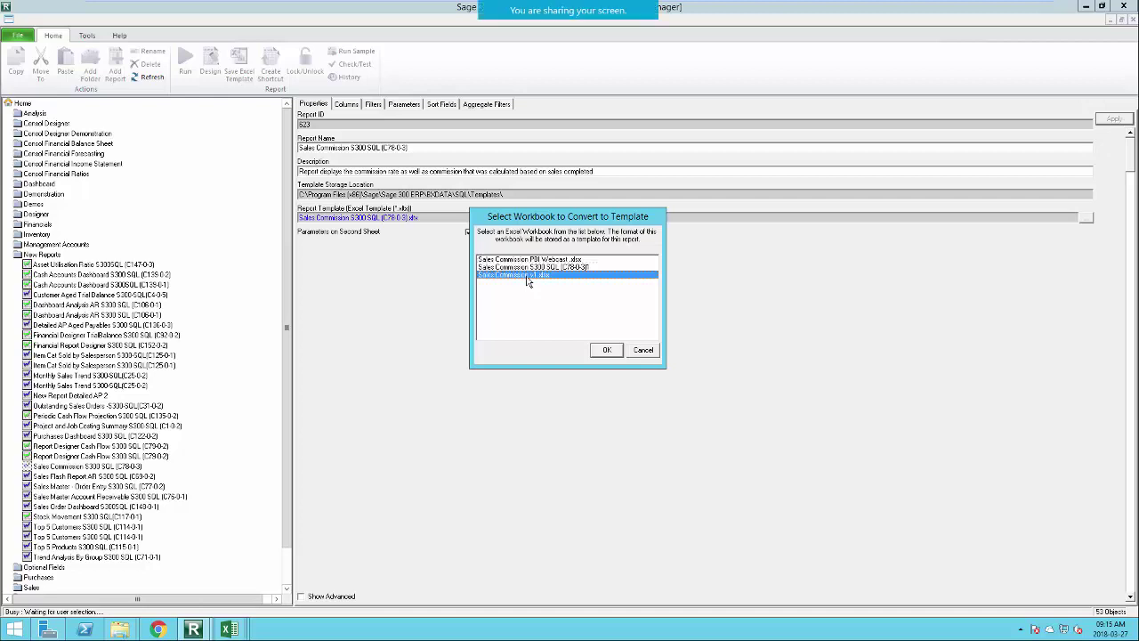
left_click(606, 350)
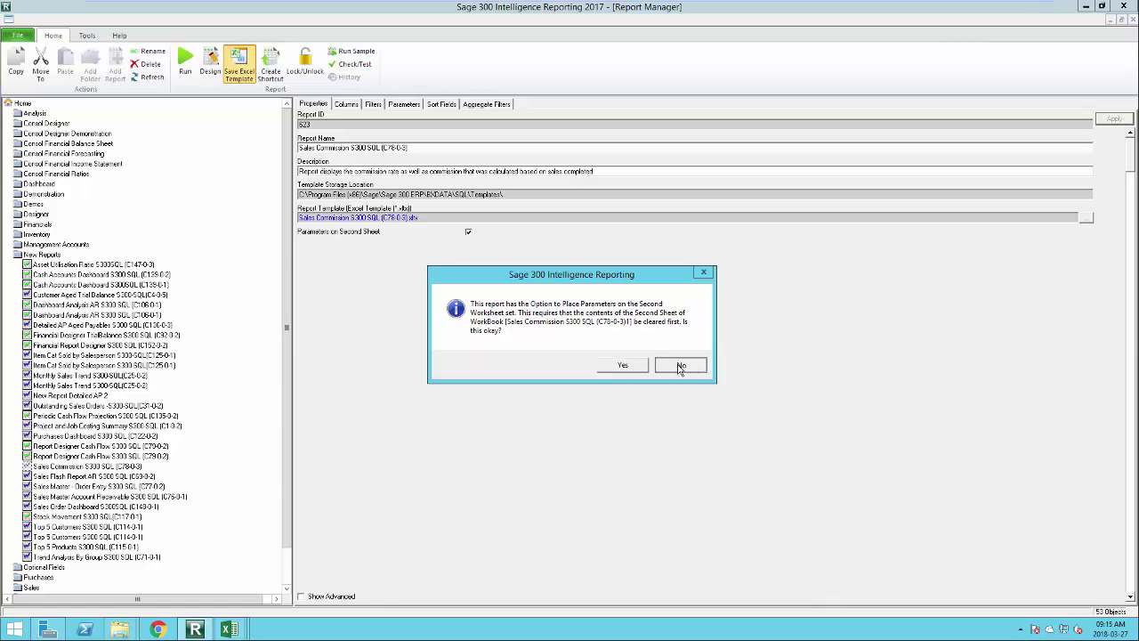
left_click(681, 367)
left_click(614, 358)
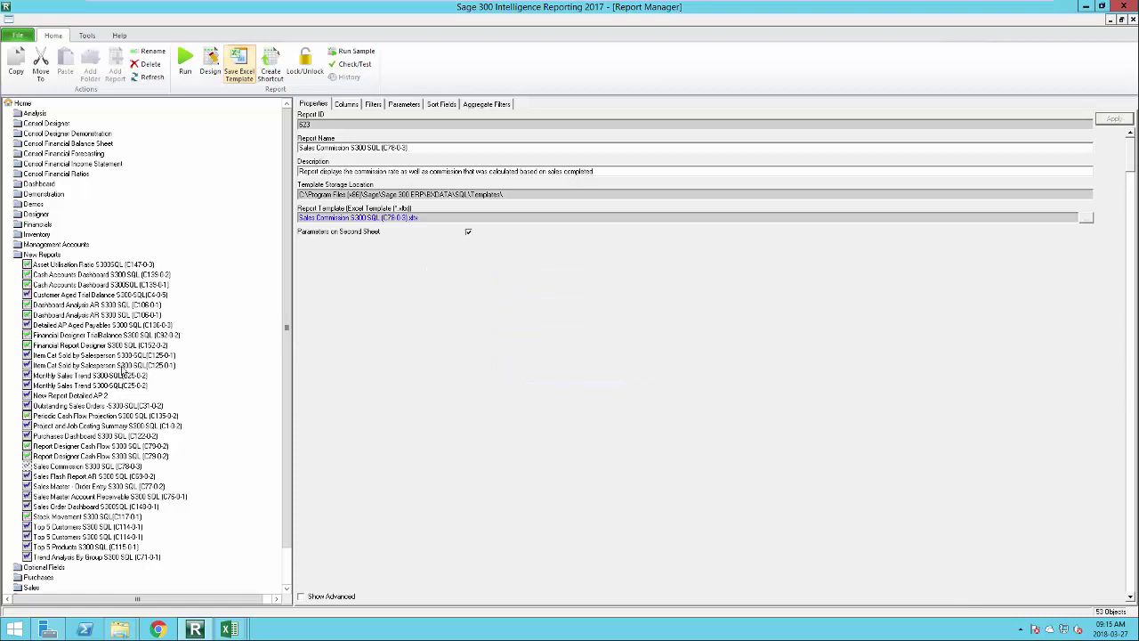
Save Sales Commission v1.xlsx as the Sales Commission S300 SQL (C78-0-3) report's Excel template, clearing its second sheet and replacing the existing template file.
left_click(51, 467)
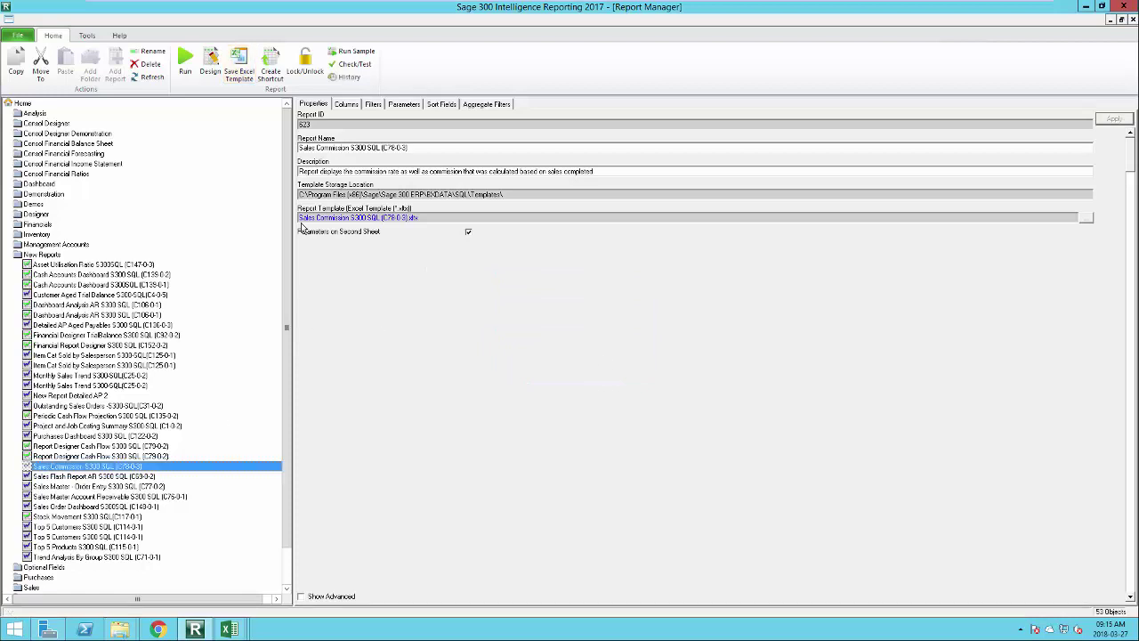
left_click(246, 72)
left_click(525, 275)
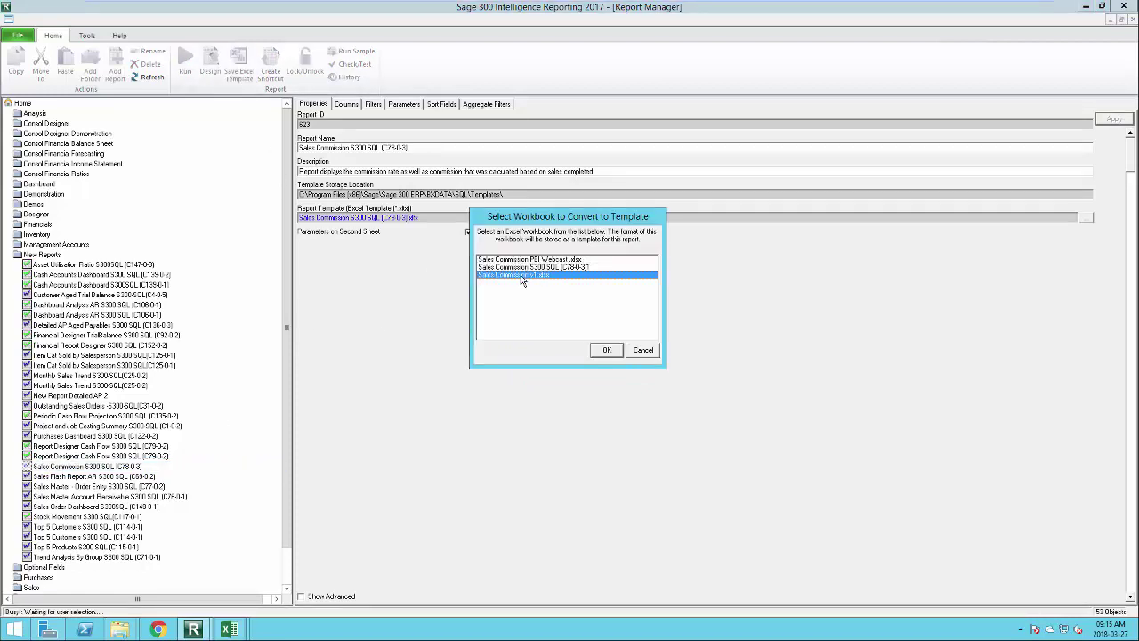
left_click(606, 351)
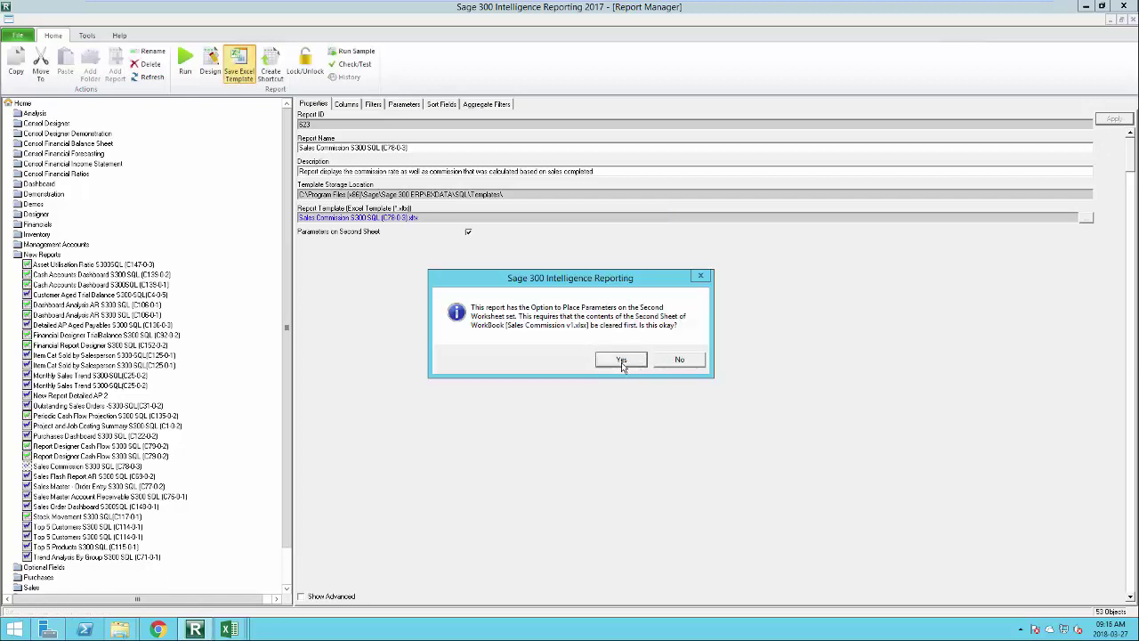
left_click(622, 362)
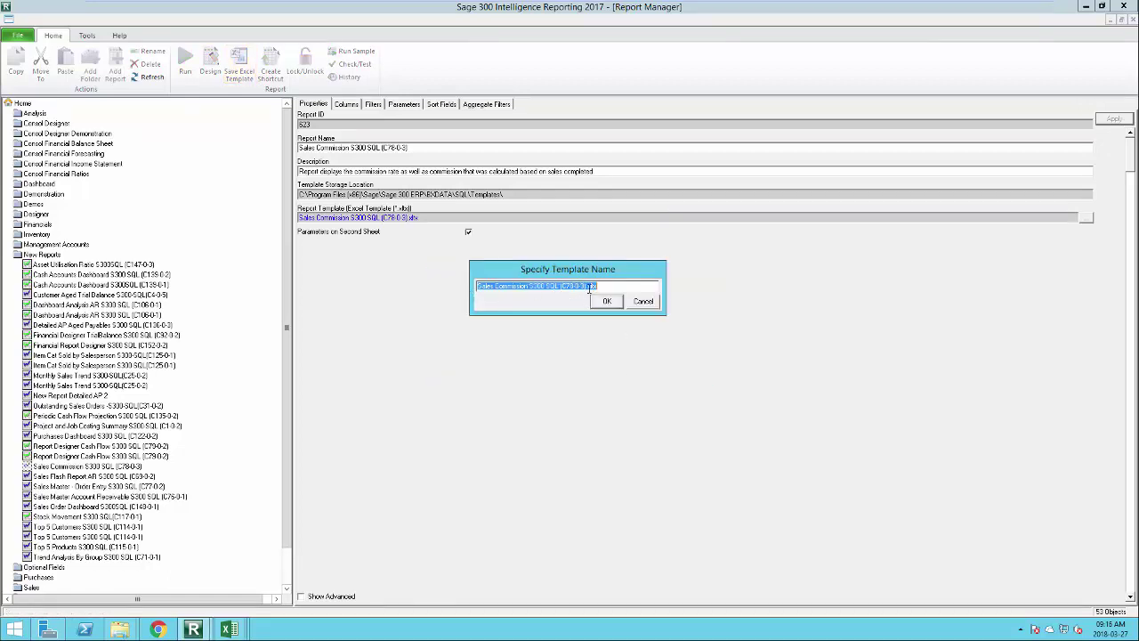
left_click(558, 286)
left_click(616, 306)
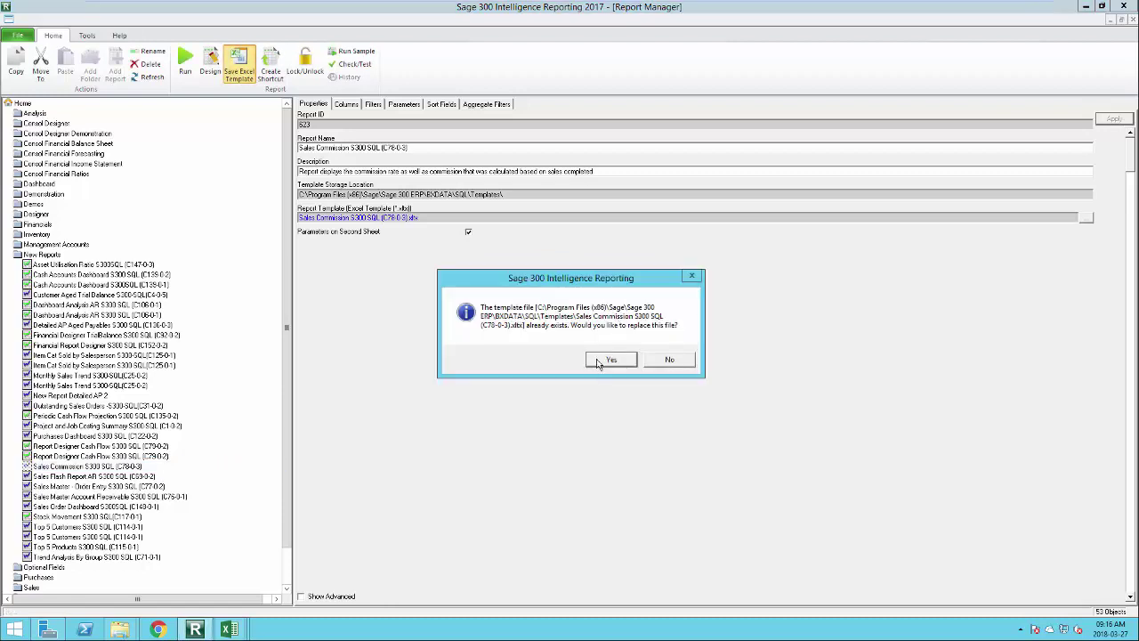
left_click(612, 360)
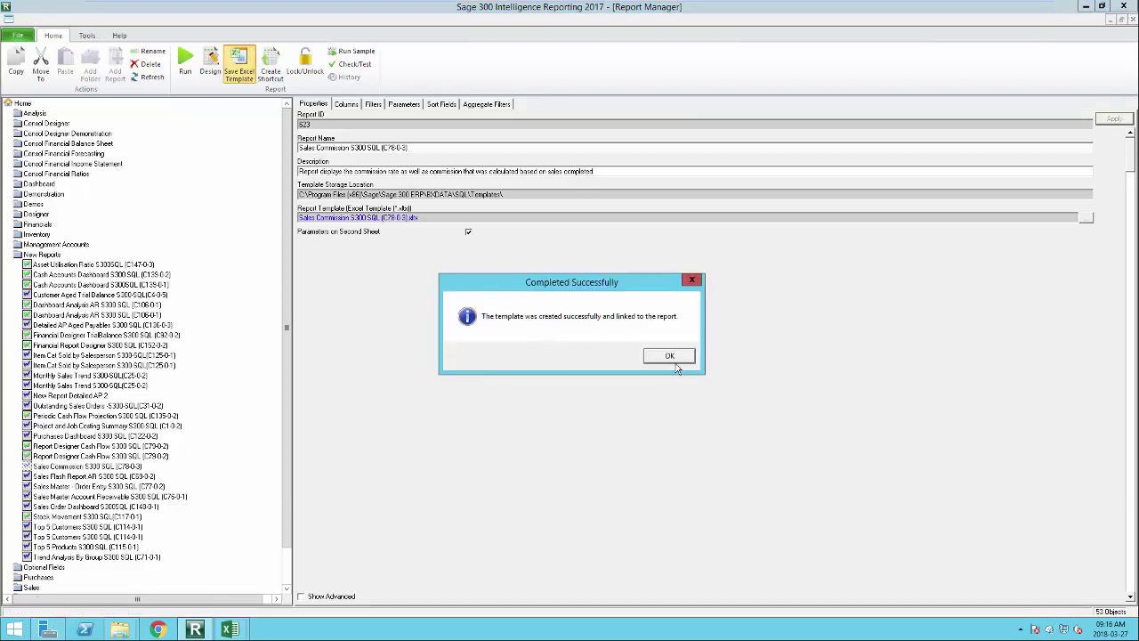
left_click(671, 357)
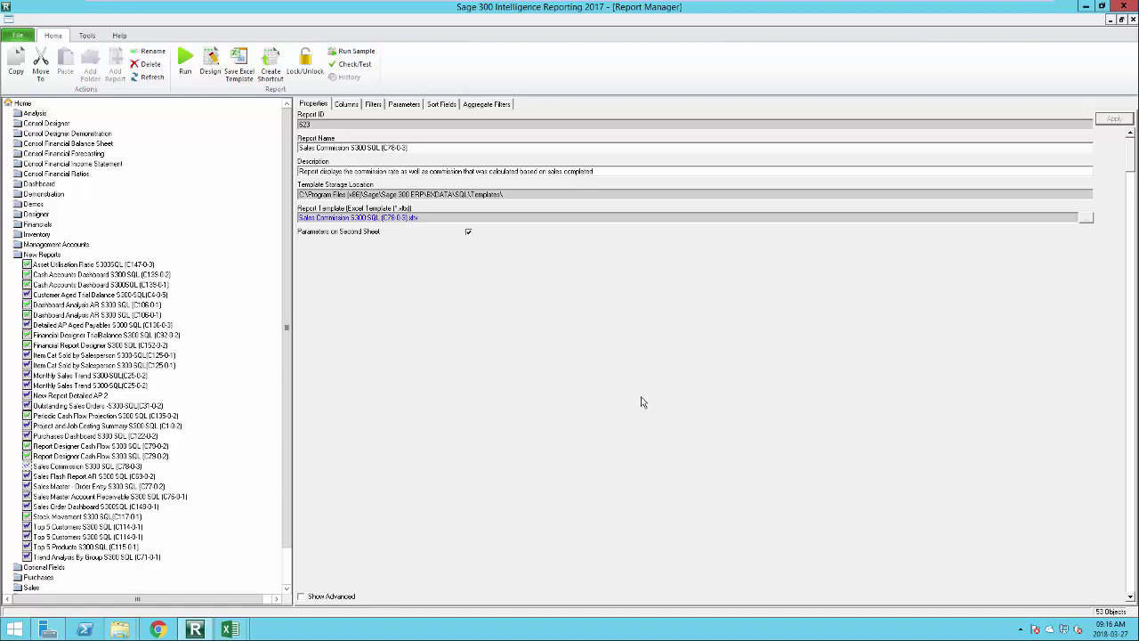
Start generating a scheduler command for the Sales Commission report with 01 January 2019 as the Start Date.
left_click(88, 36)
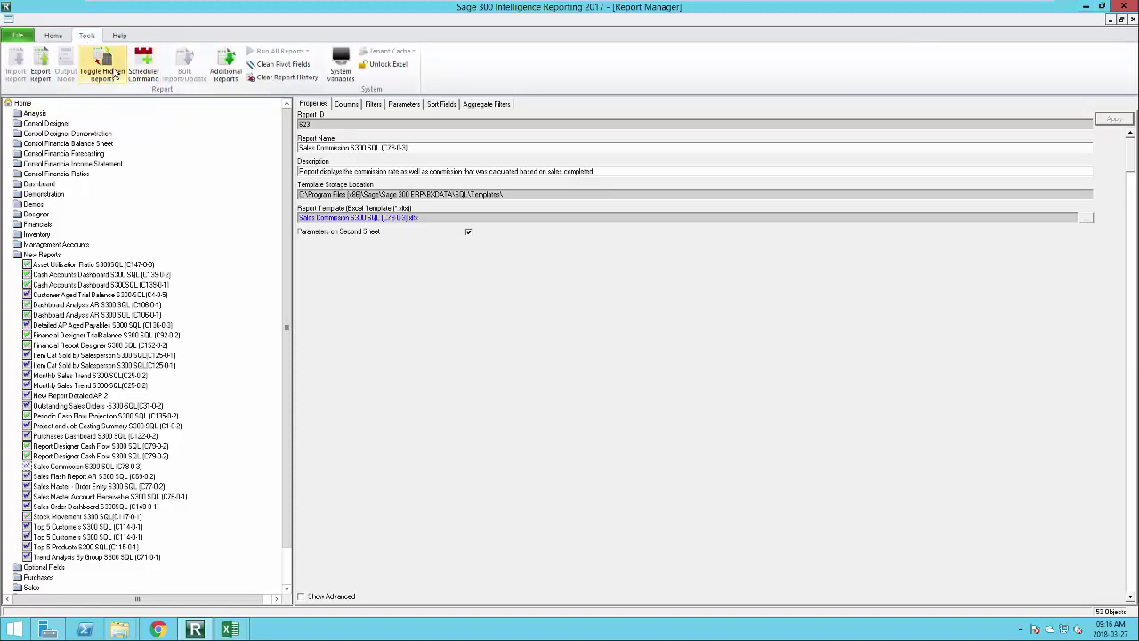
left_click(150, 75)
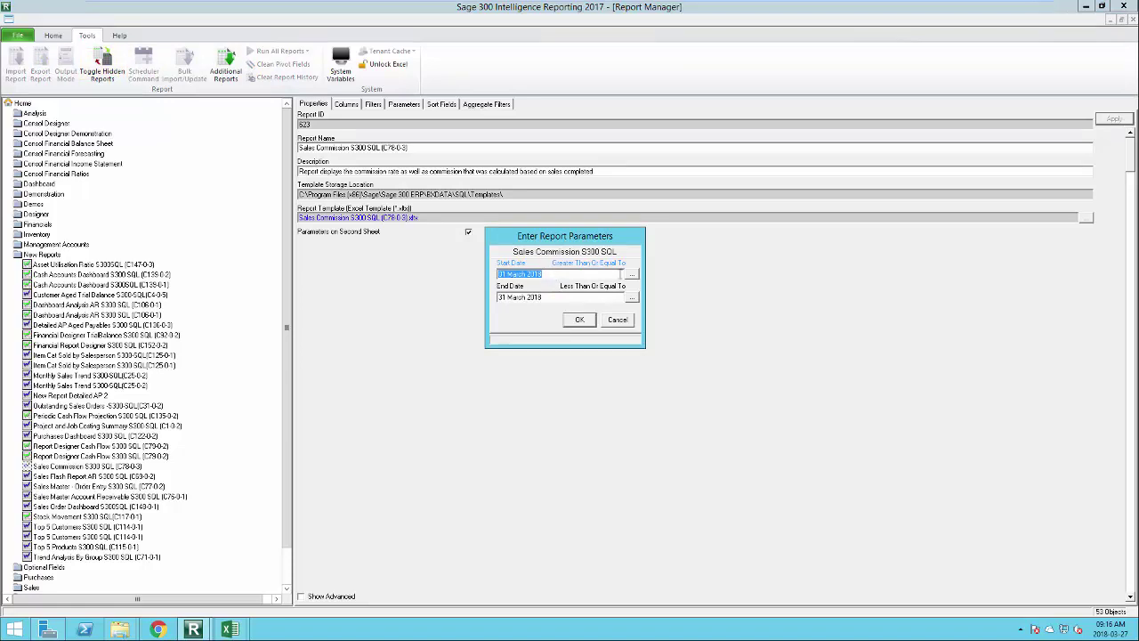
left_click(633, 275)
left_click(560, 251)
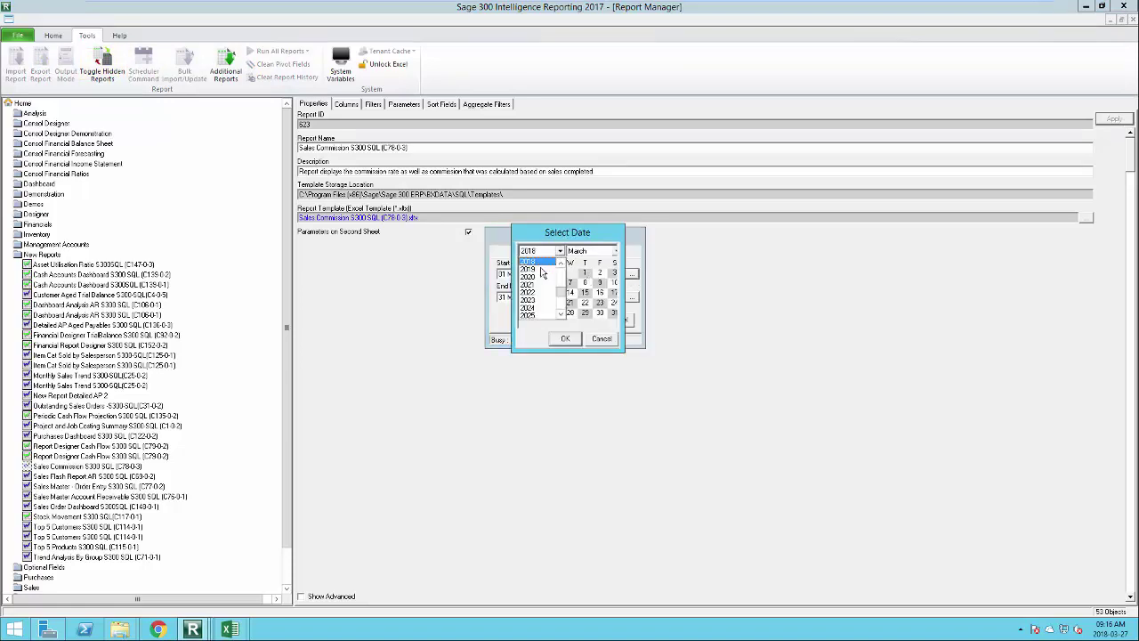
left_click(589, 253)
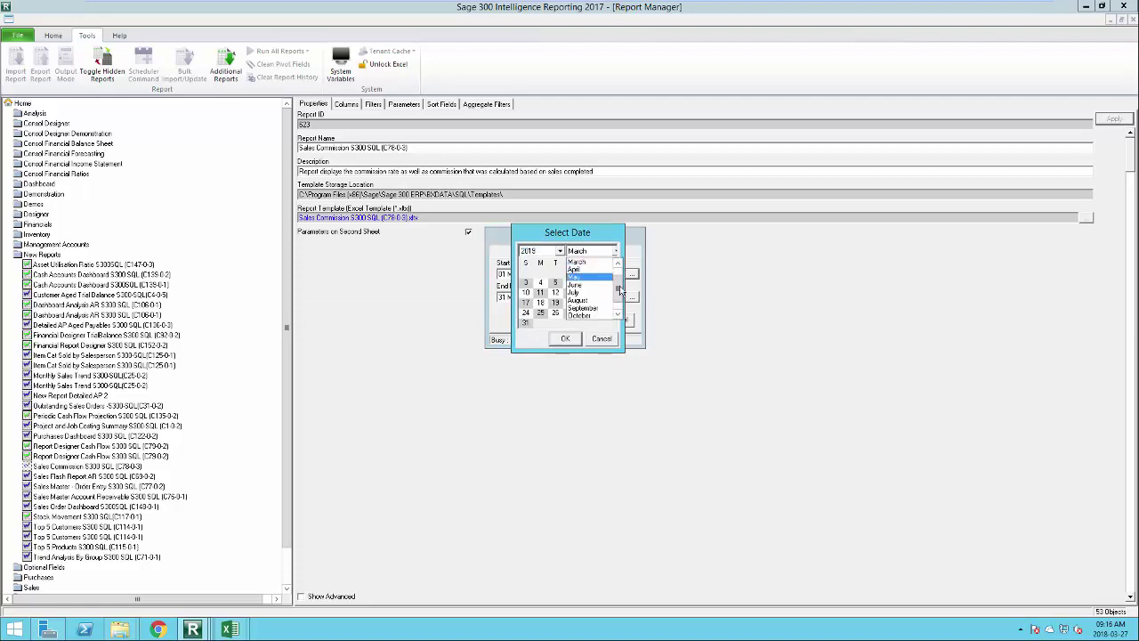
left_click(617, 262)
left_click(583, 263)
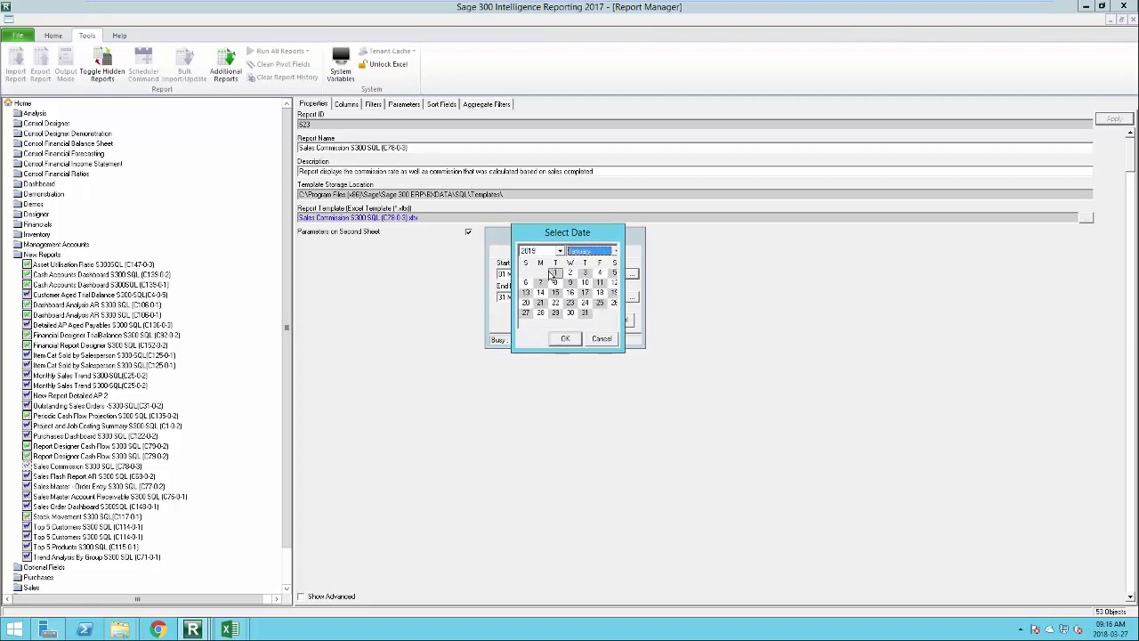
left_click(564, 340)
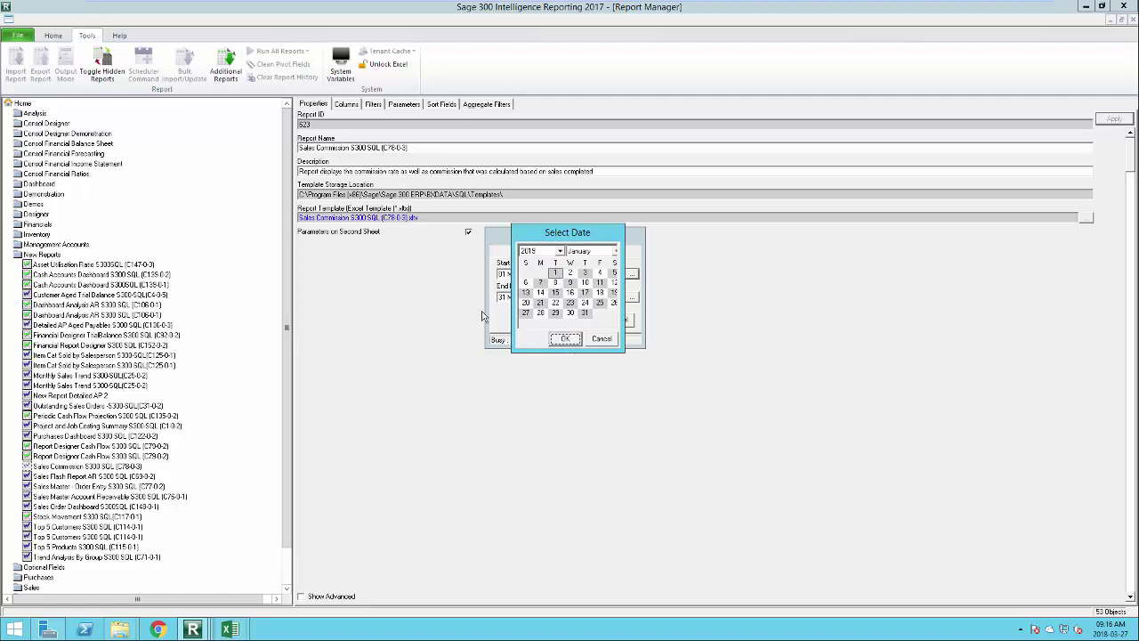
left_click(566, 340)
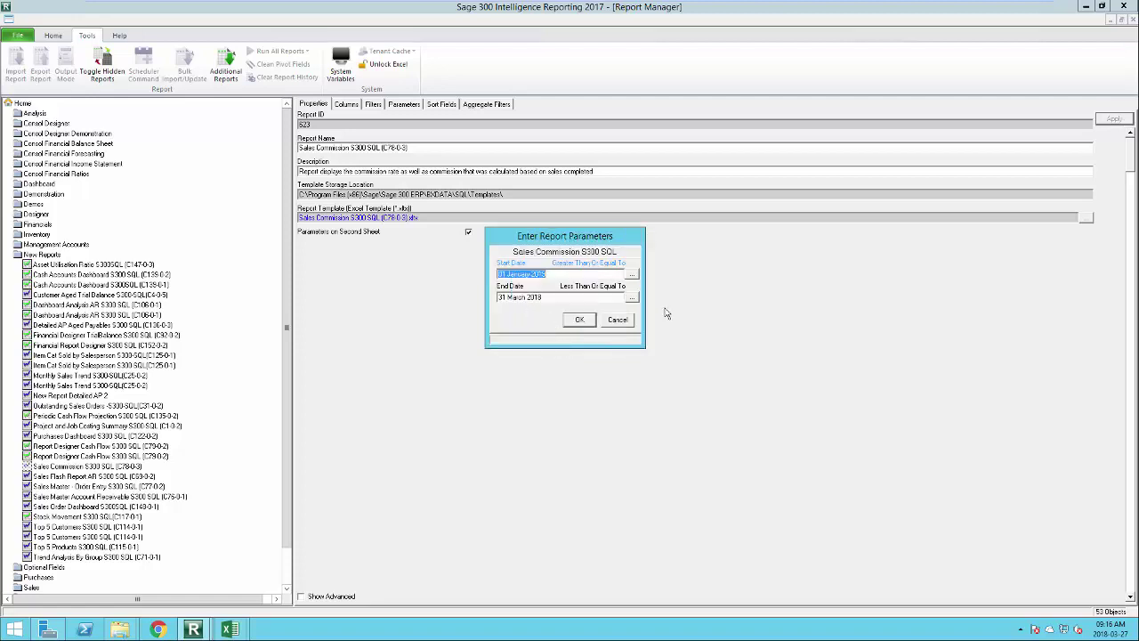
Set the End Date to 31 December 2019 and generate the report's scheduling command onto the clipboard.
left_click(632, 298)
left_click(559, 251)
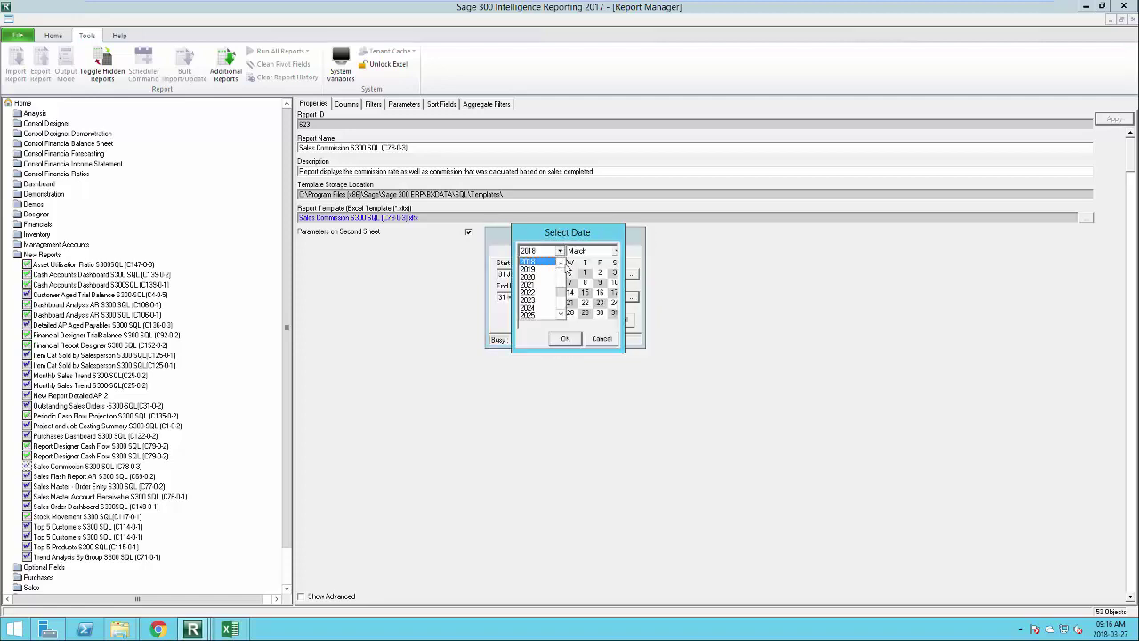
left_click(560, 263)
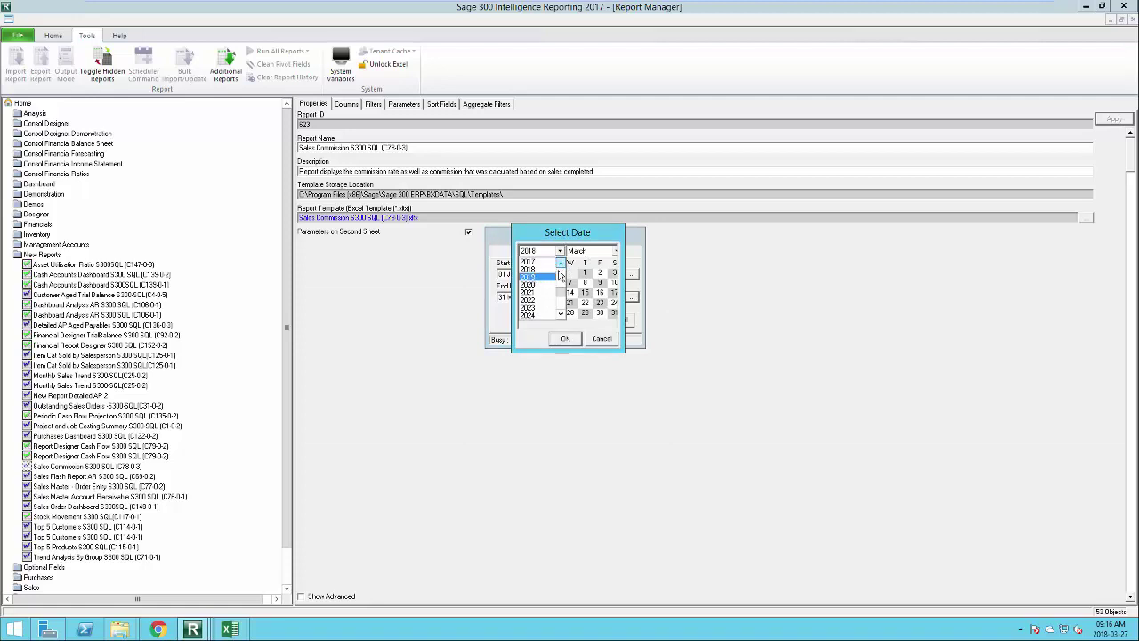
left_click(557, 277)
left_click(614, 251)
scroll(592, 294, "down", 4)
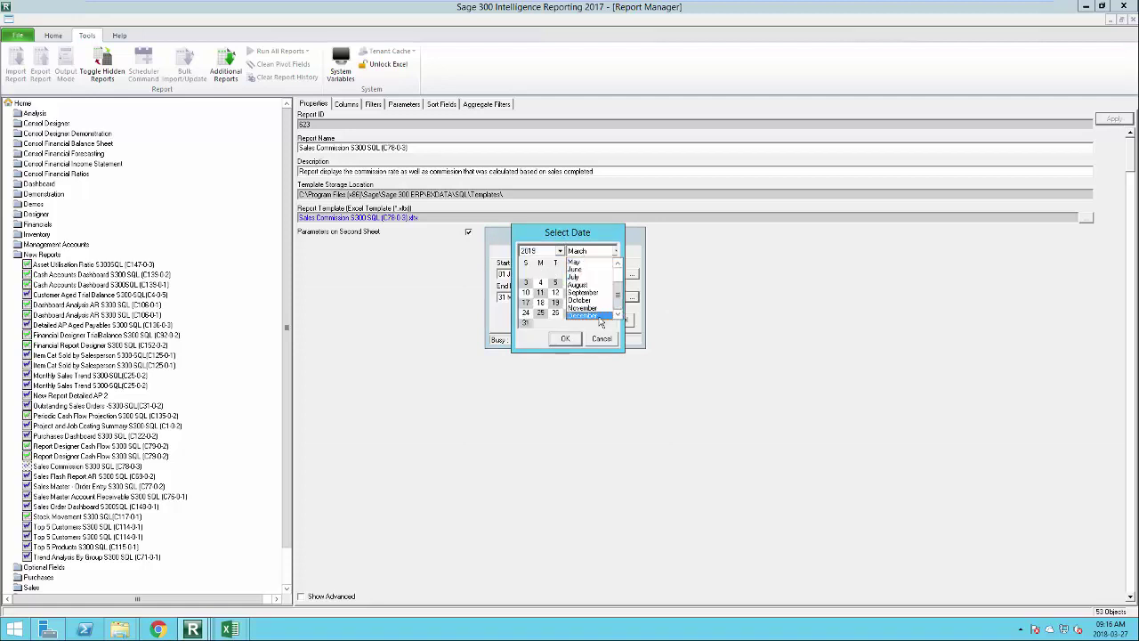
left_click(600, 317)
left_click(563, 340)
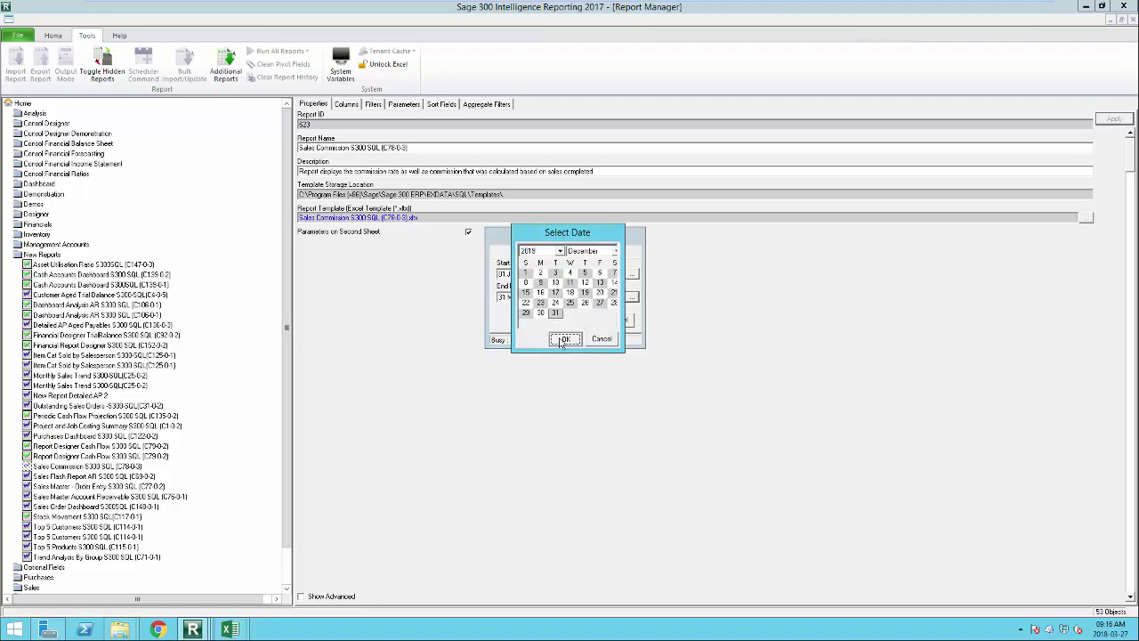
left_click(580, 322)
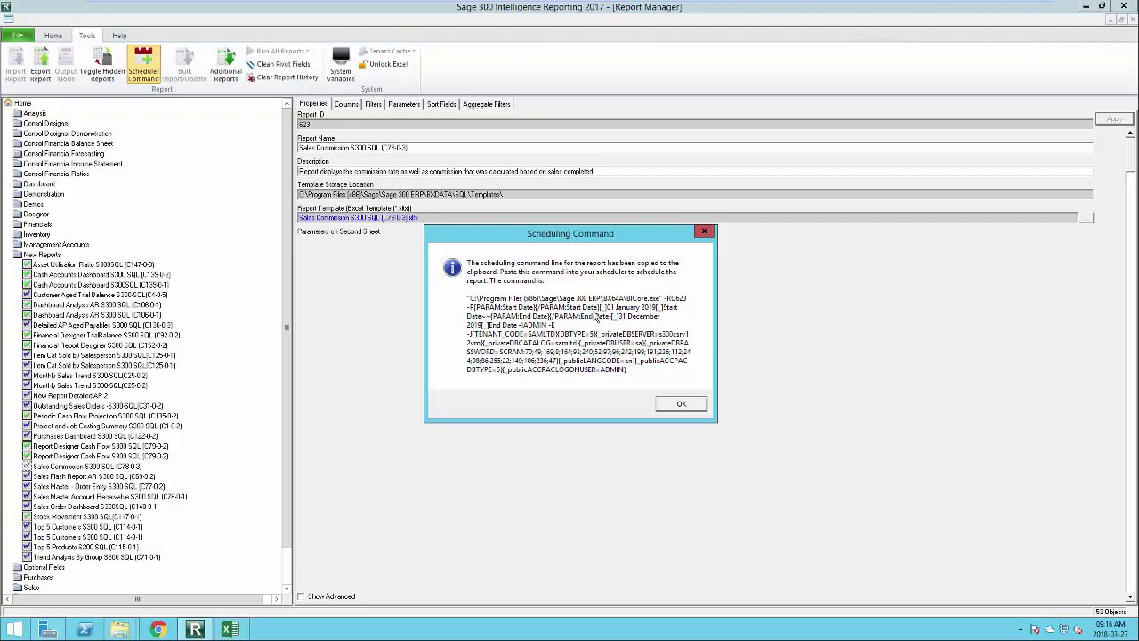
left_click(680, 405)
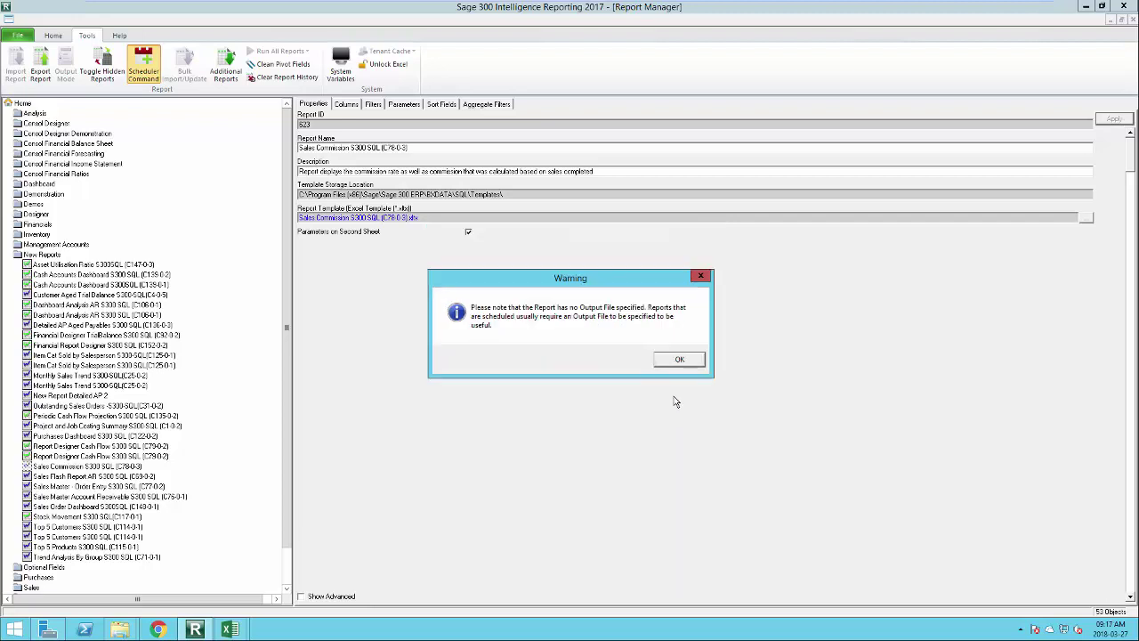
left_click(678, 360)
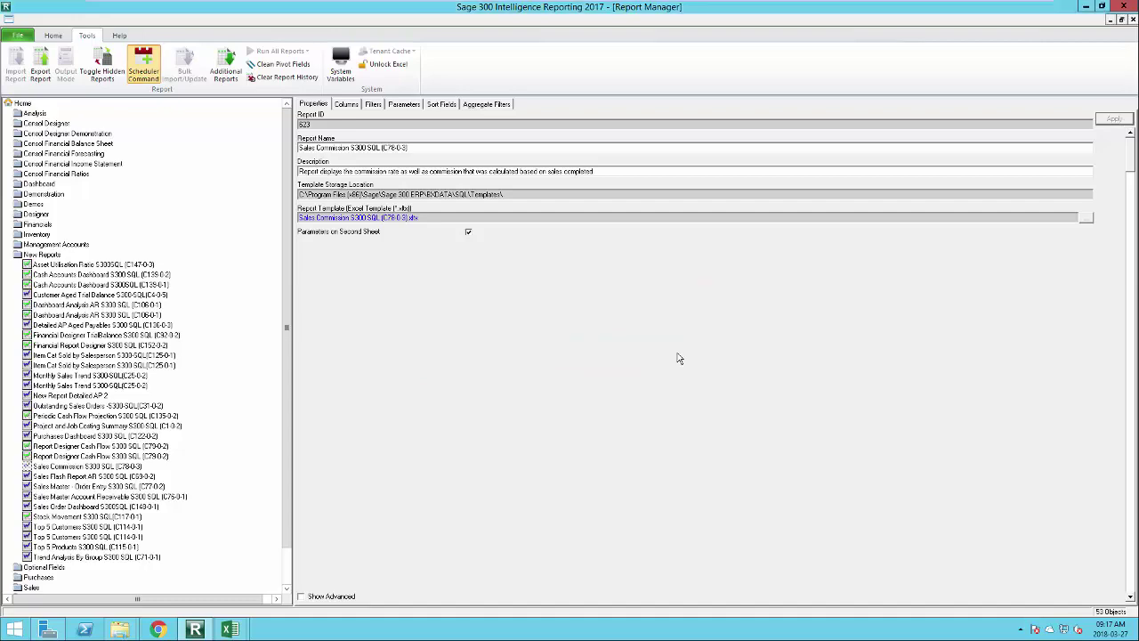
Switch to Windows Task Scheduler and create a new task named Salescom in the Task Scheduler Library.
left_click(14, 629)
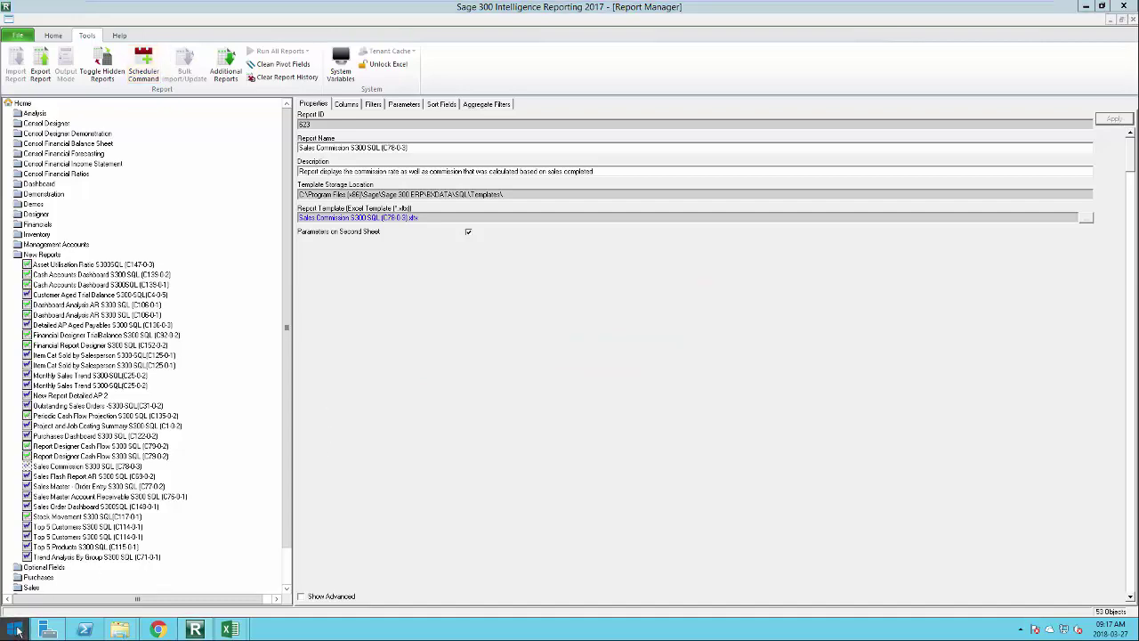
type("task Scheduler")
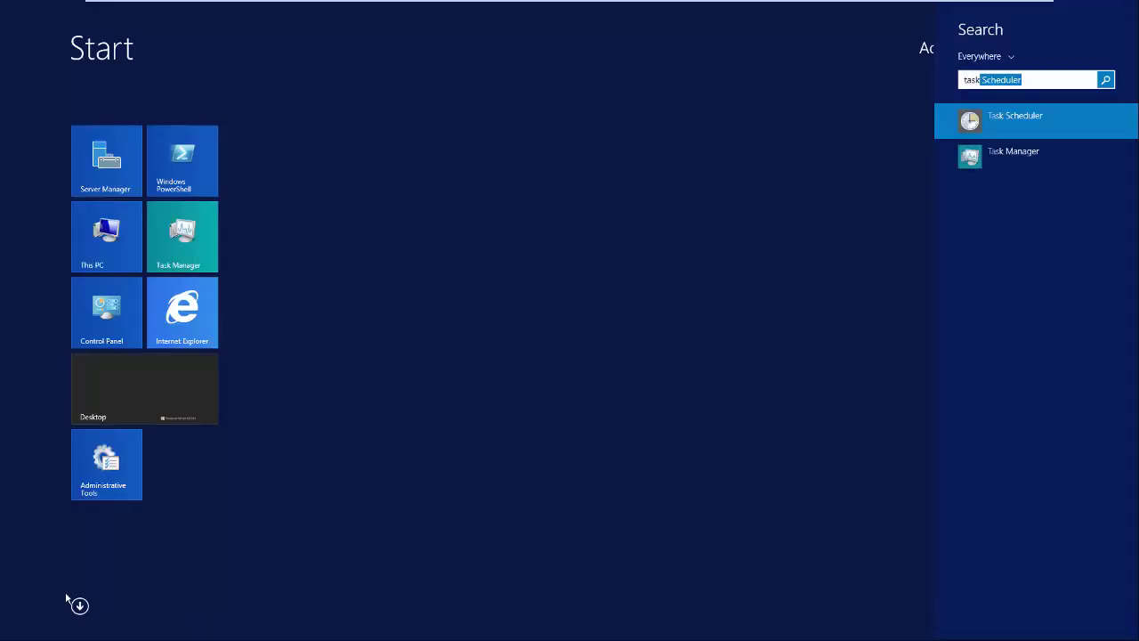
left_click(1002, 117)
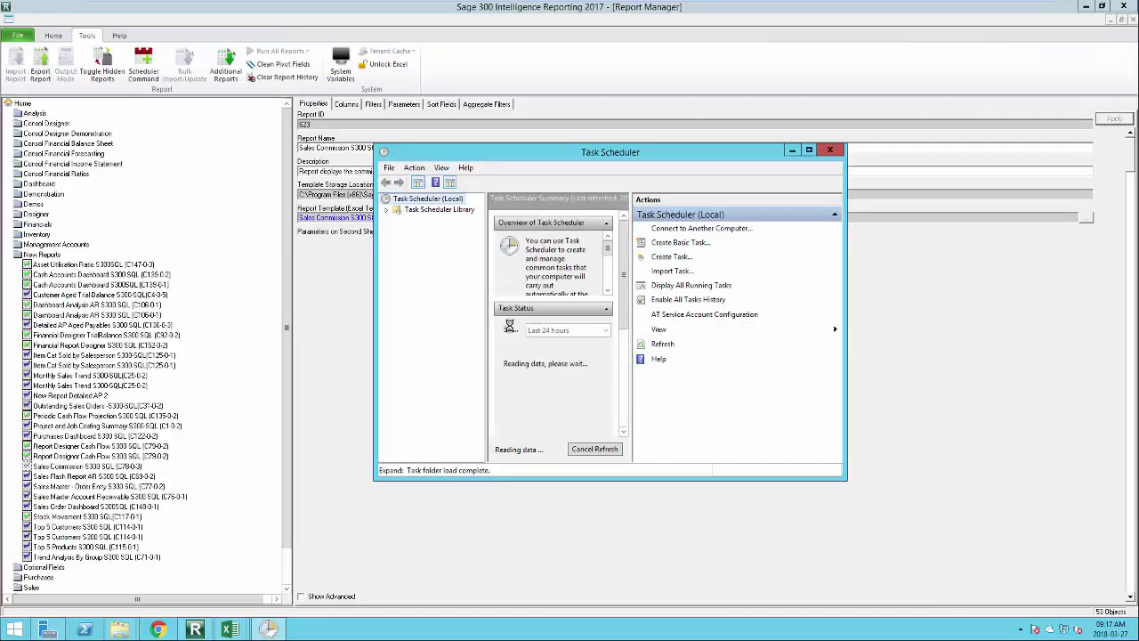
left_click(412, 210)
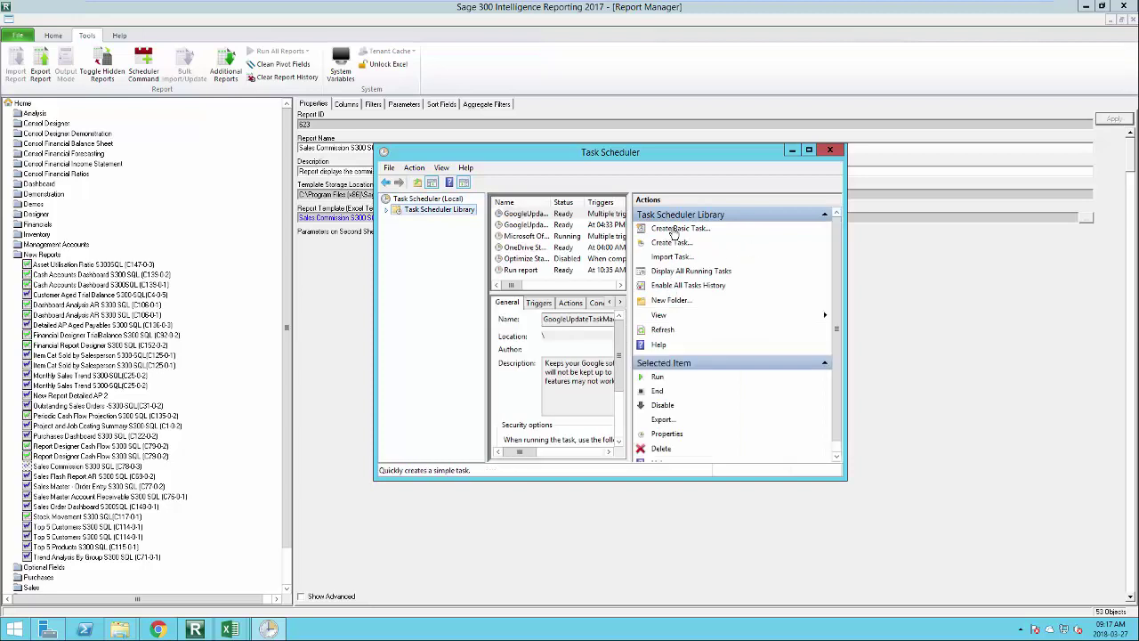
left_click(674, 242)
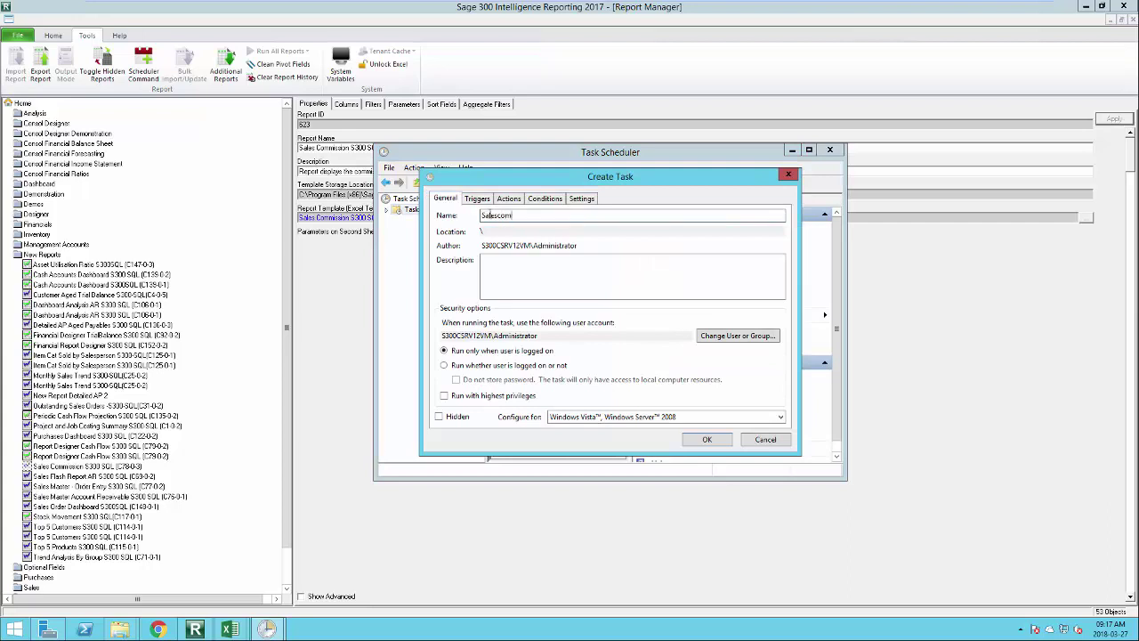
Add a one-time trigger to the Salescom task that starts at 09:20 AM on 2018-03-27.
left_click(477, 198)
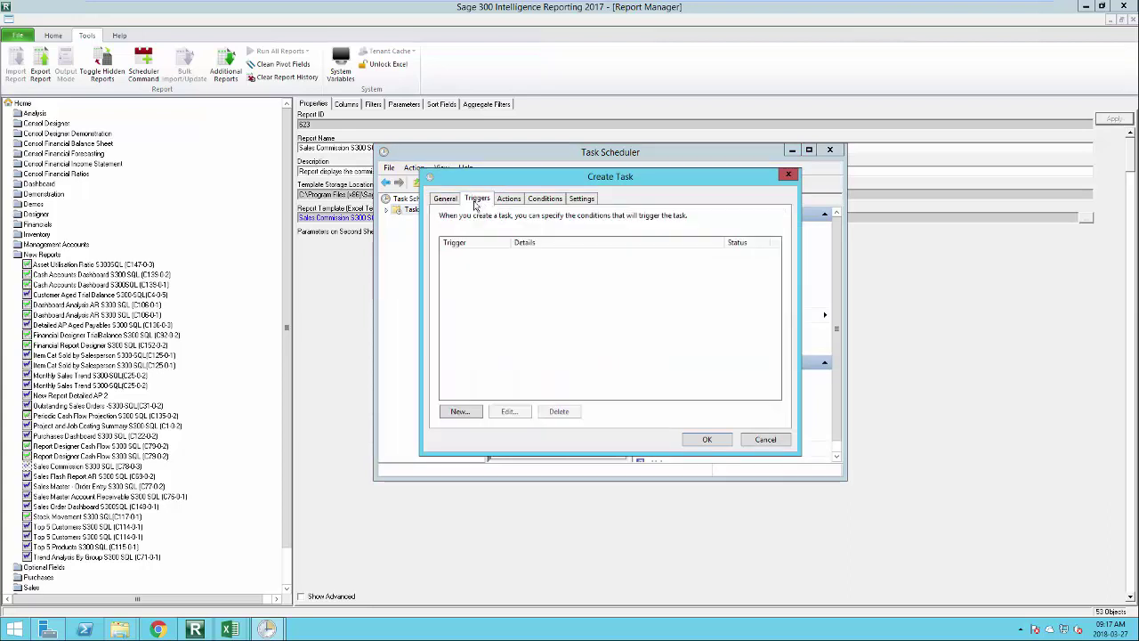
left_click(460, 411)
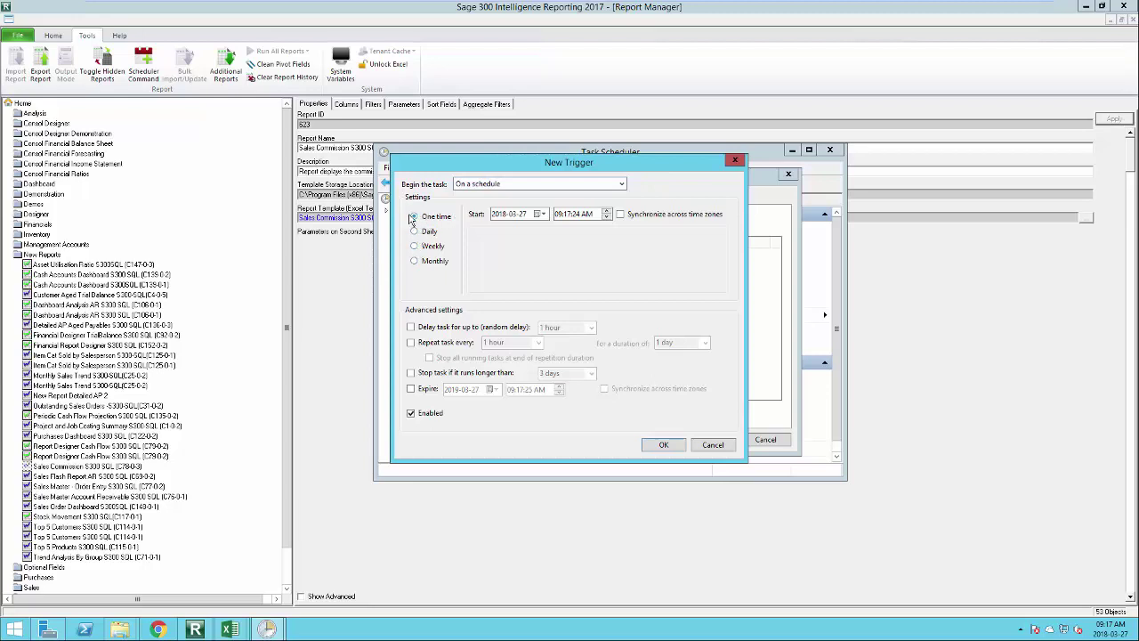
left_click(571, 216)
left_click(664, 446)
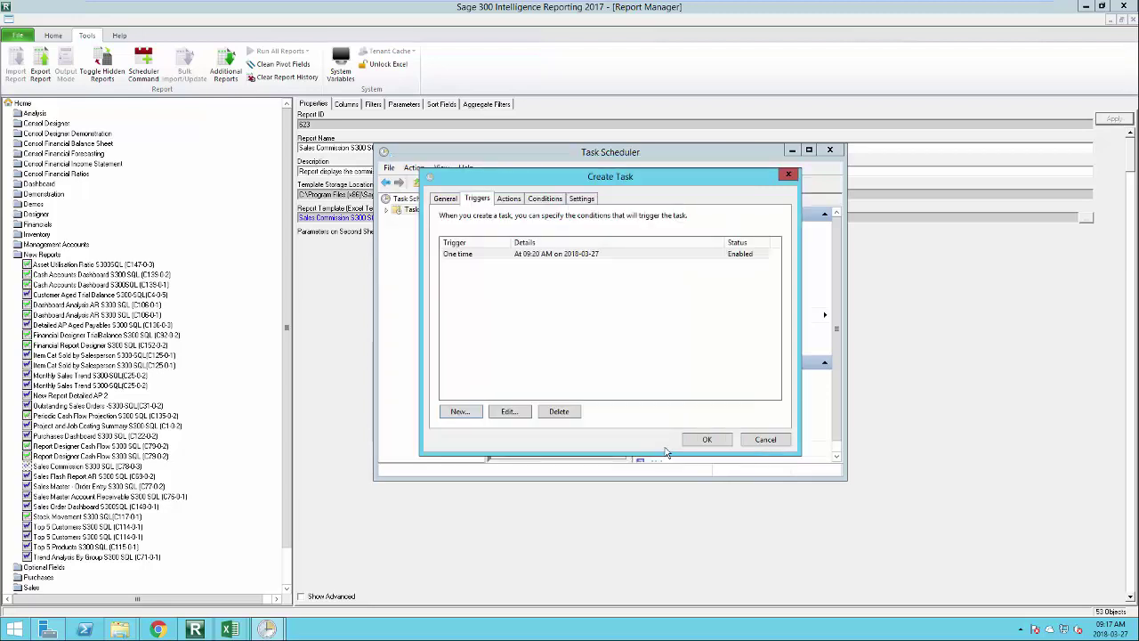
Add a start-a-program action using the copied scheduling command with its embedded database password, accept the split arguments, save the task and close Task Scheduler.
left_click(511, 199)
left_click(461, 411)
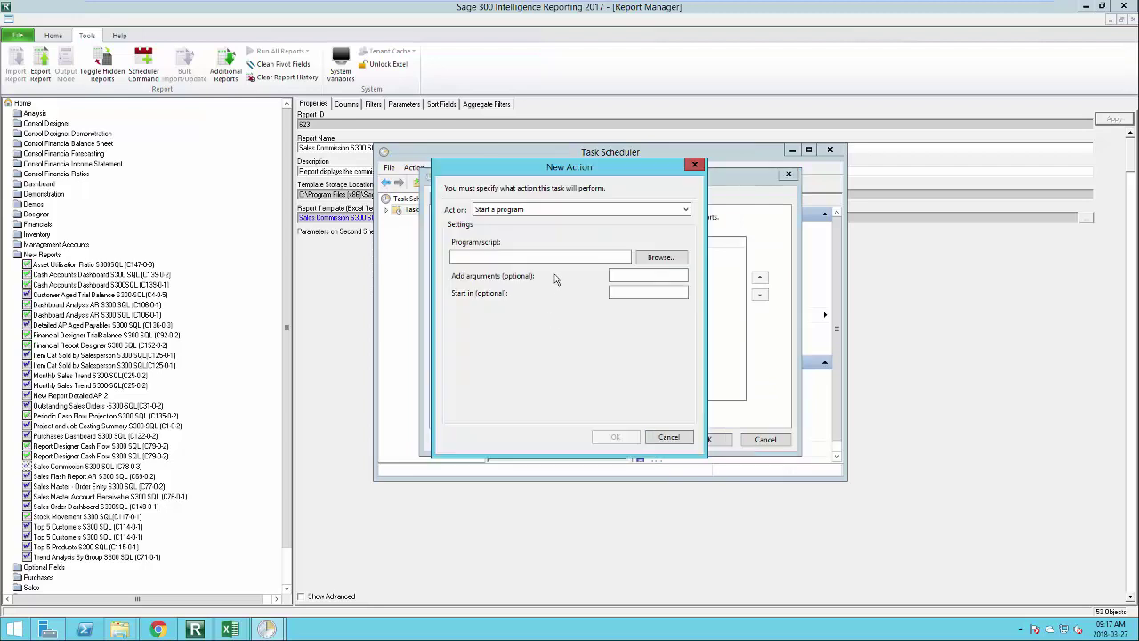
left_click(472, 255)
right_click(466, 257)
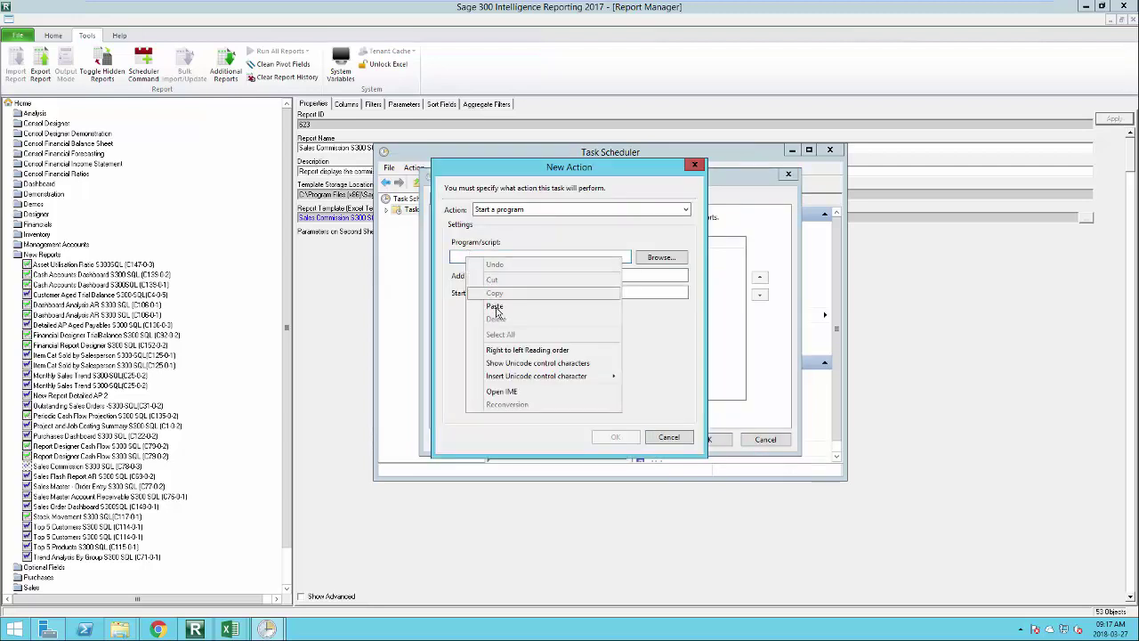
left_click(495, 308)
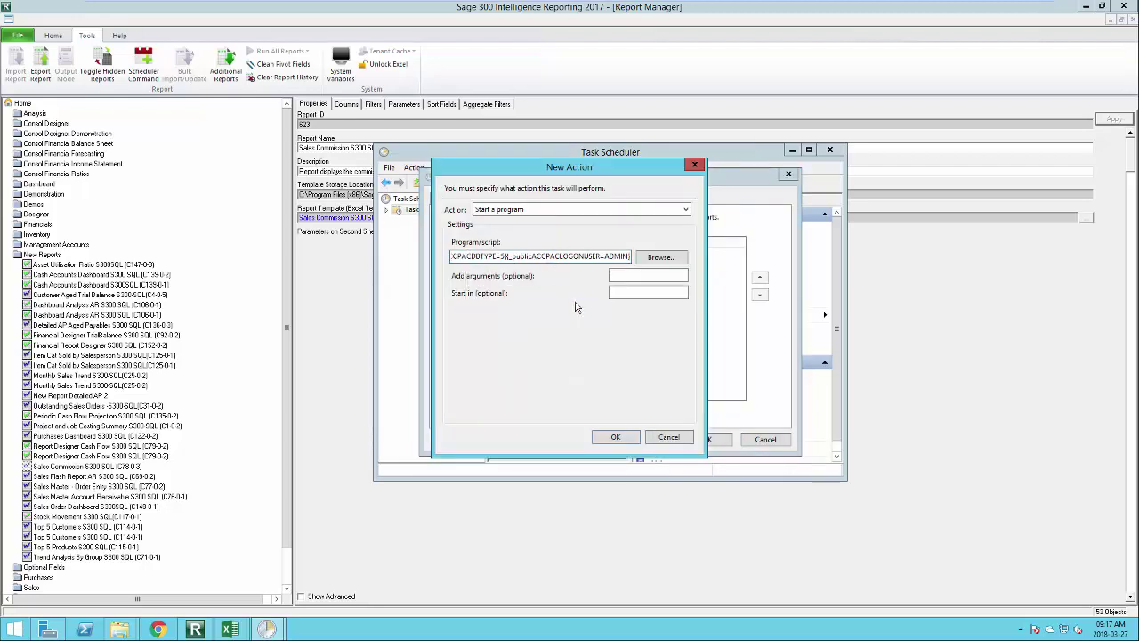
left_click(615, 437)
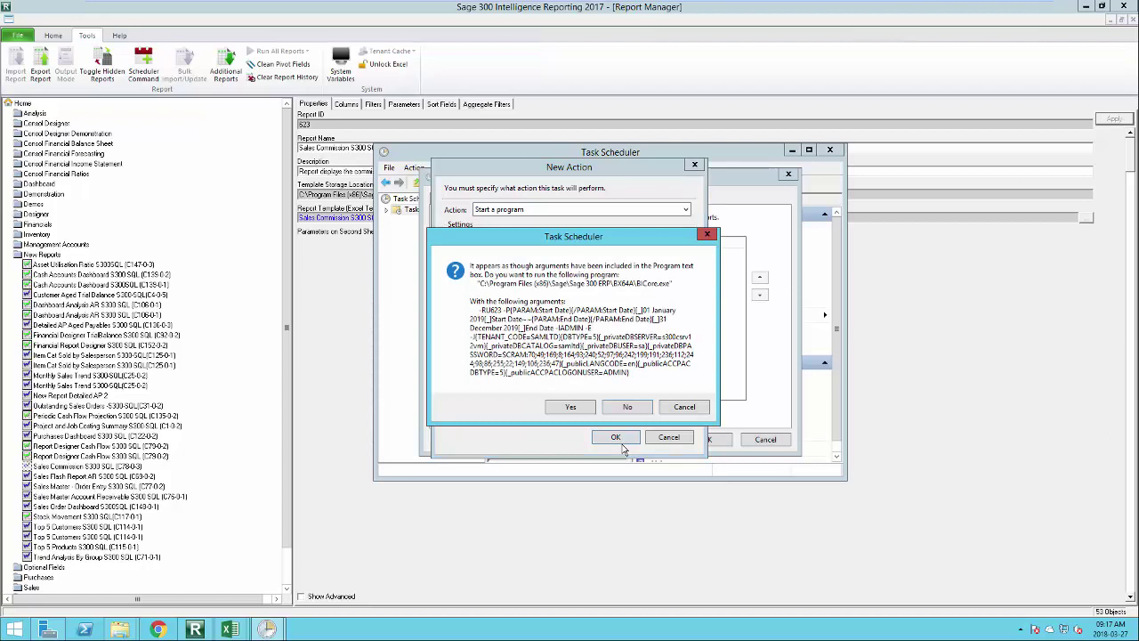
left_click(574, 411)
left_click(708, 440)
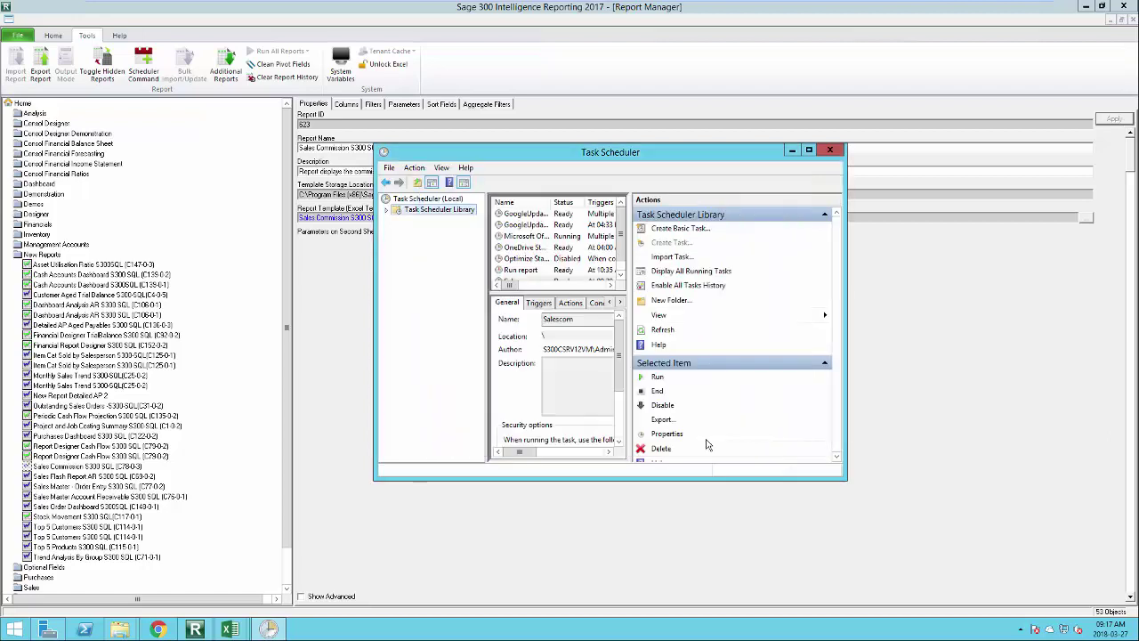
left_click(832, 153)
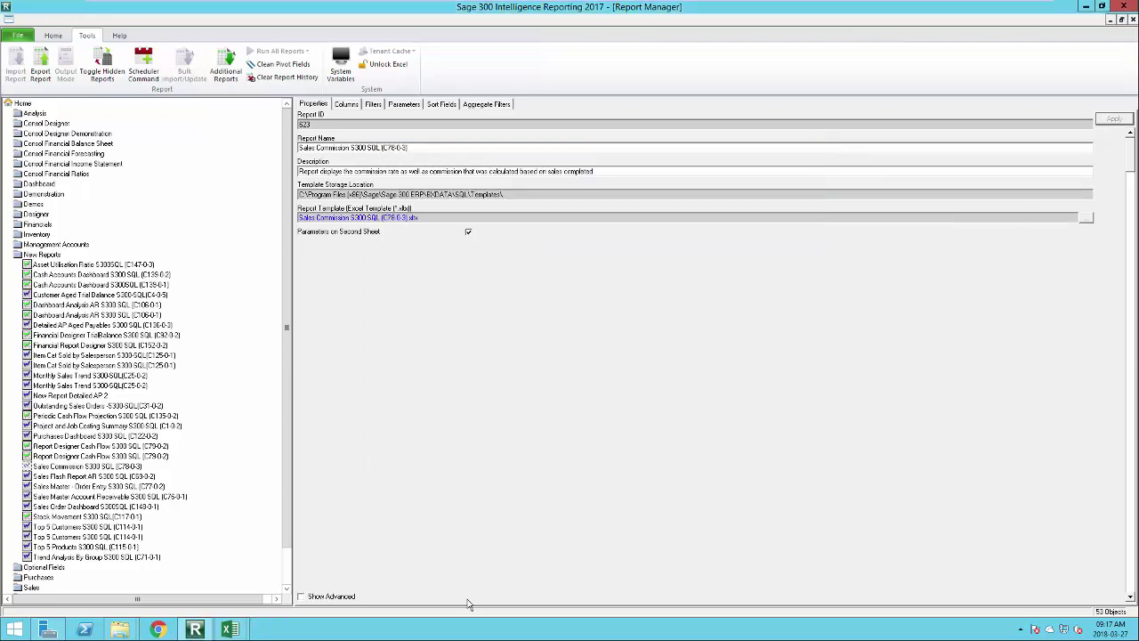
Check the contents of the OneDrive folder Power BI - Webcast and minimize its window.
mouse_move(125, 634)
left_click(238, 588)
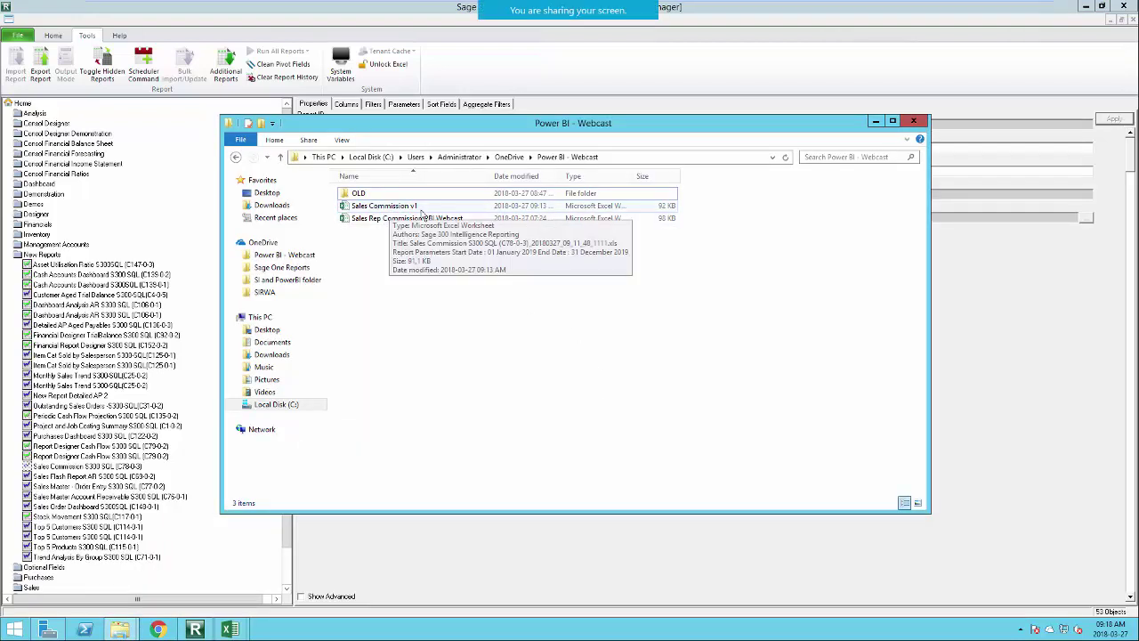
left_click(876, 122)
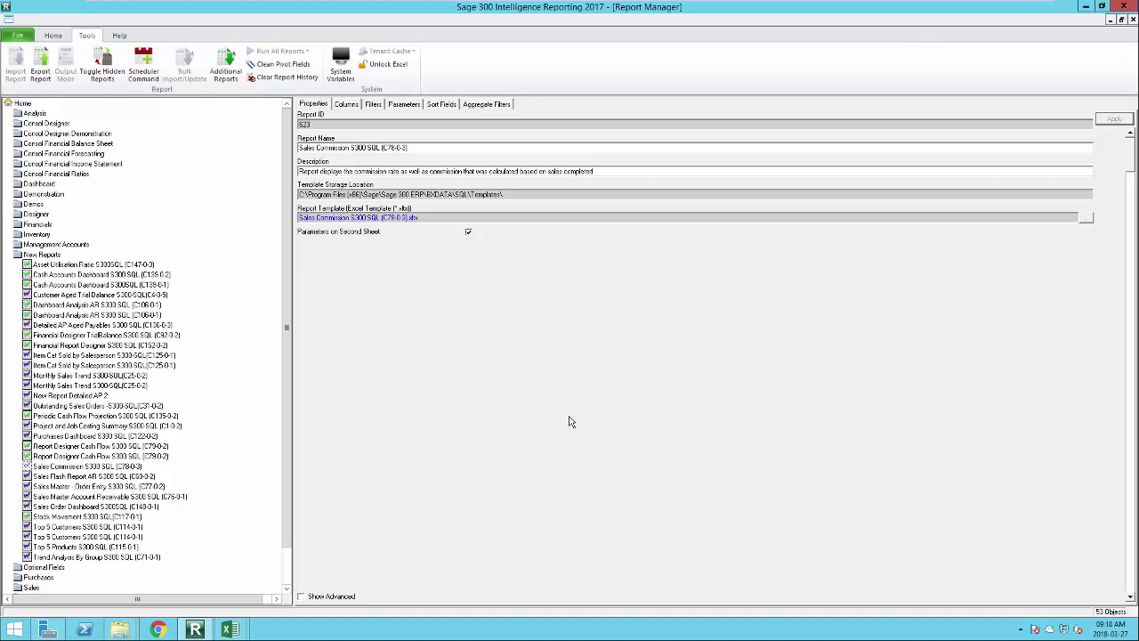
left_click(302, 597)
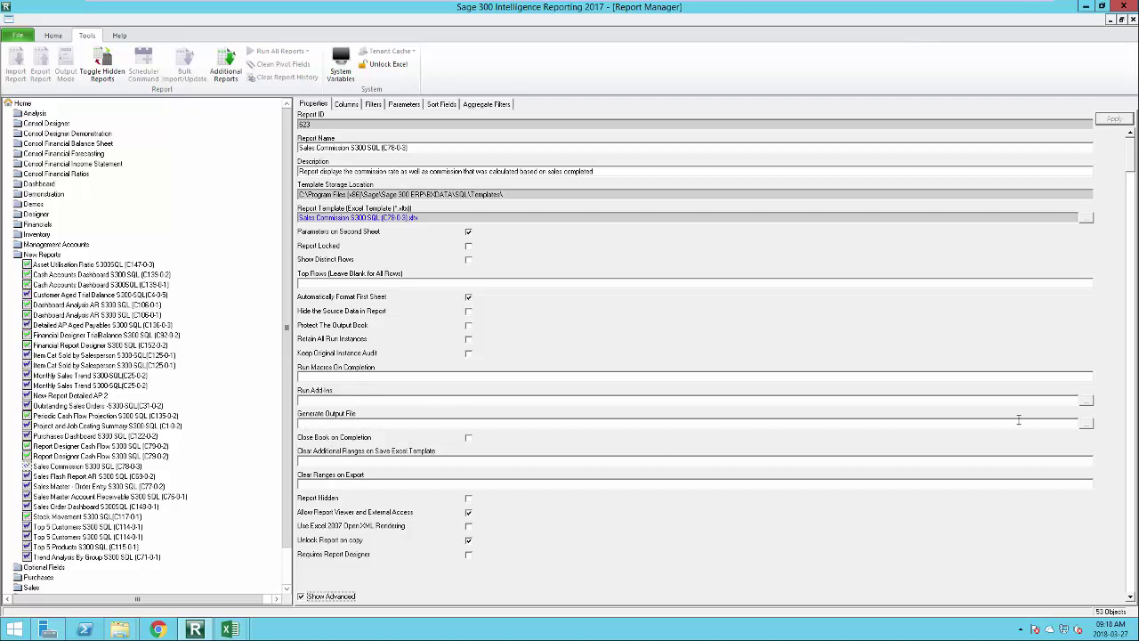
left_click(1086, 424)
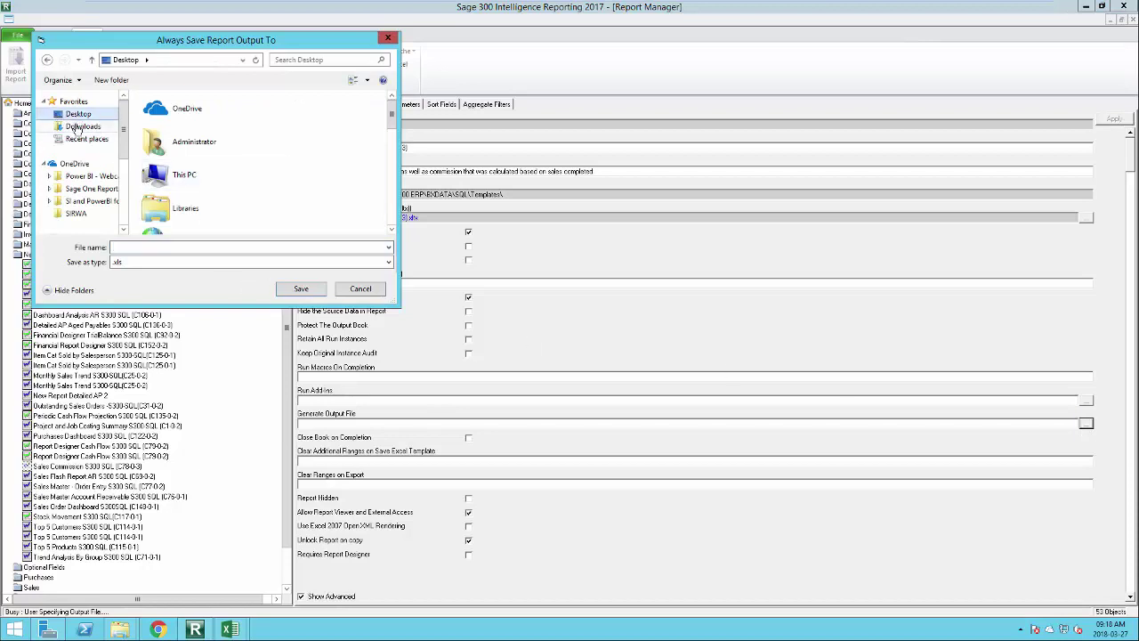
left_click(181, 116)
double_click(181, 115)
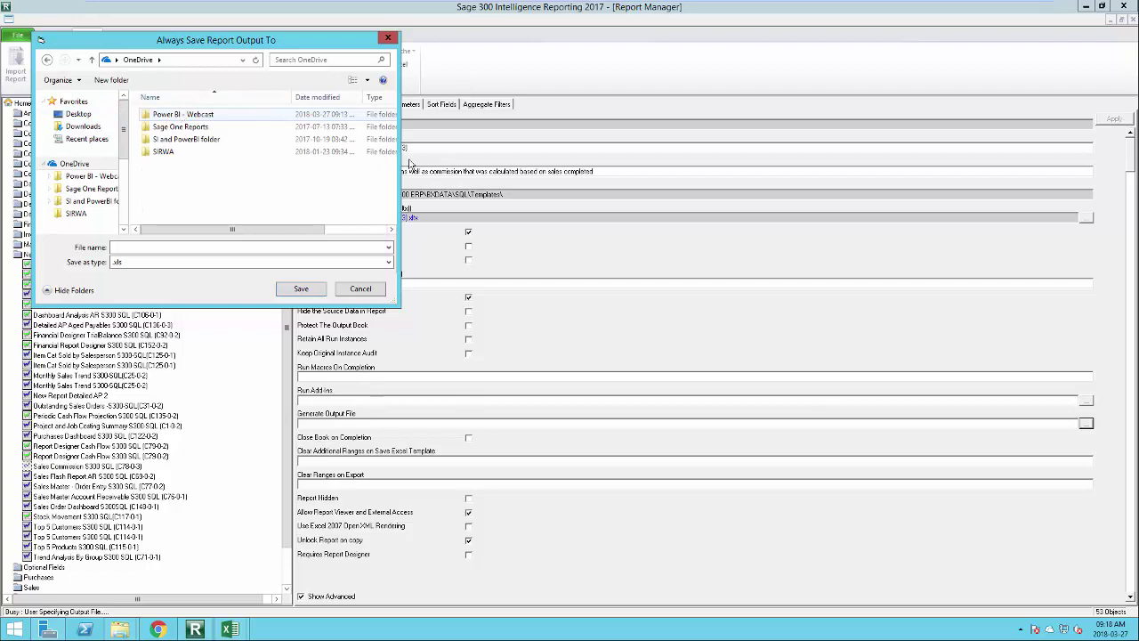
double_click(181, 115)
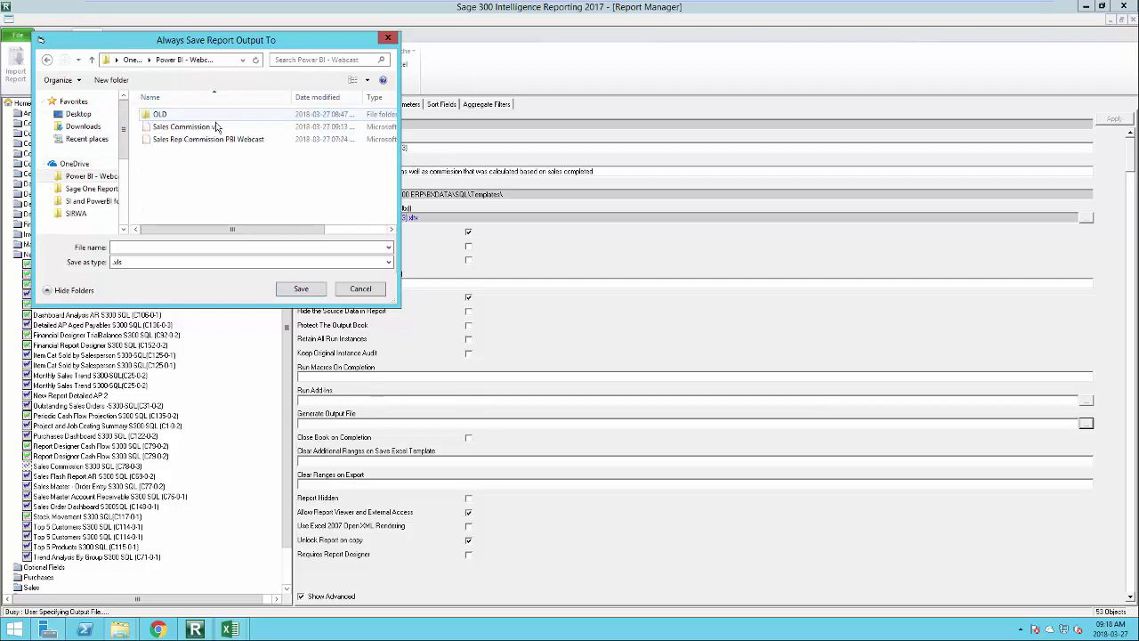
left_click(149, 250)
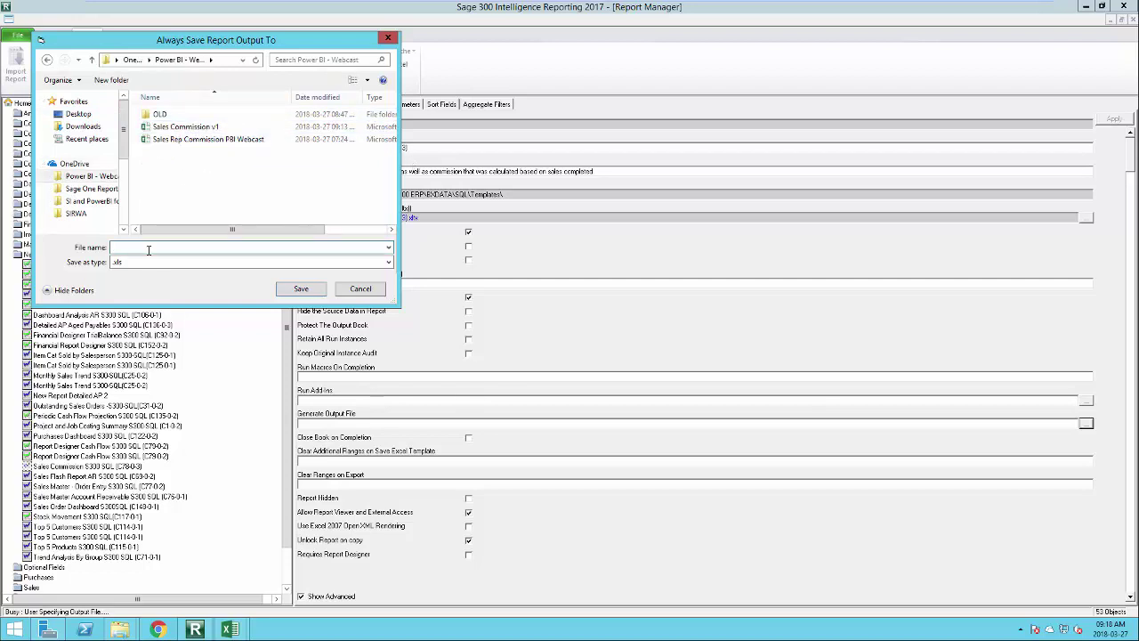
type("SalesComPBI @DATE@")
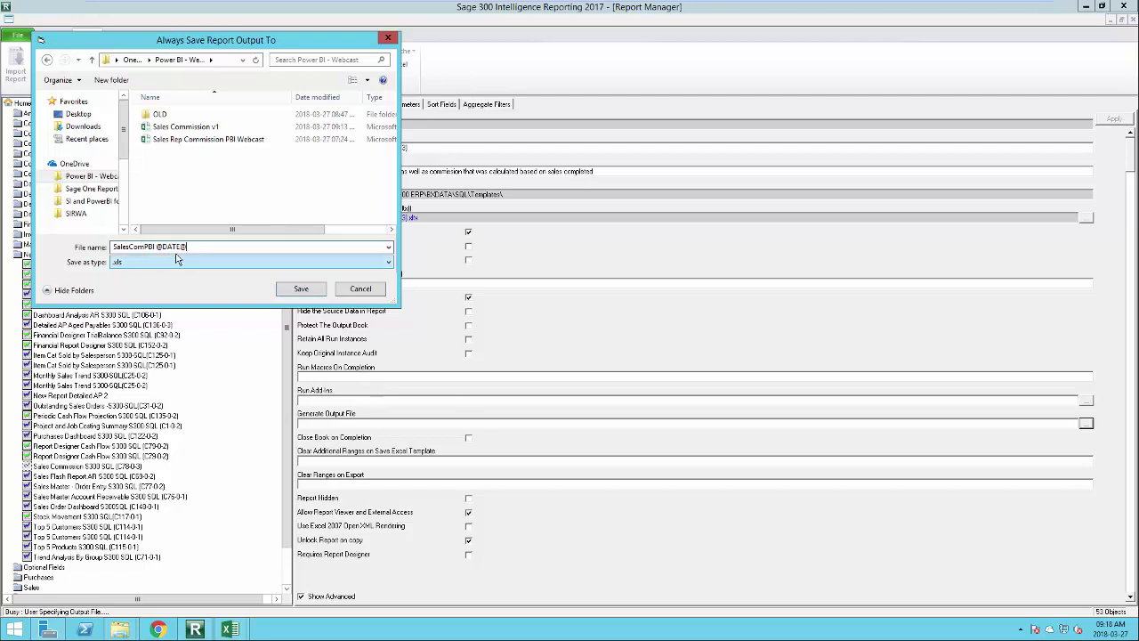
left_click(208, 247)
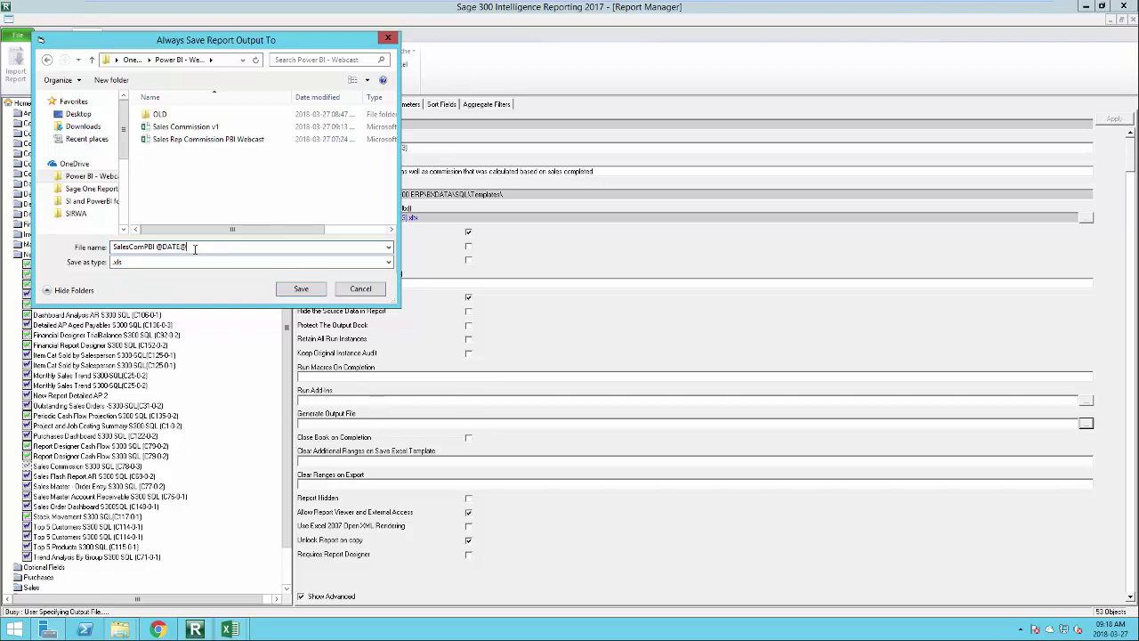
left_click(302, 289)
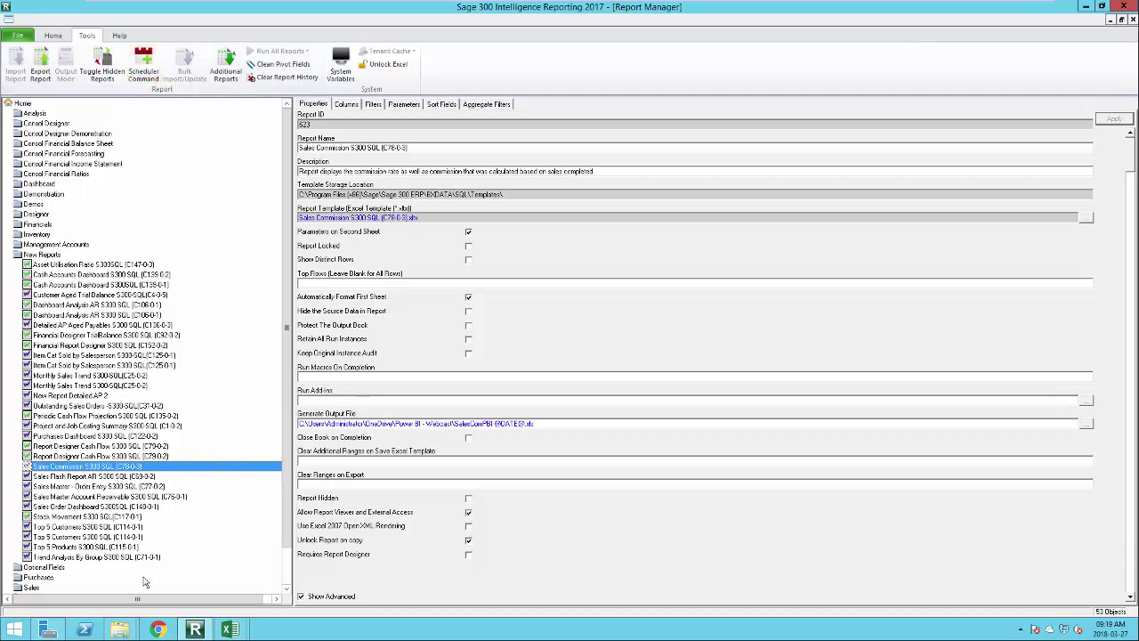
Recheck the Power BI - Webcast folder for the scheduled report's output and return to the Report Manager.
left_click(119, 629)
left_click(197, 570)
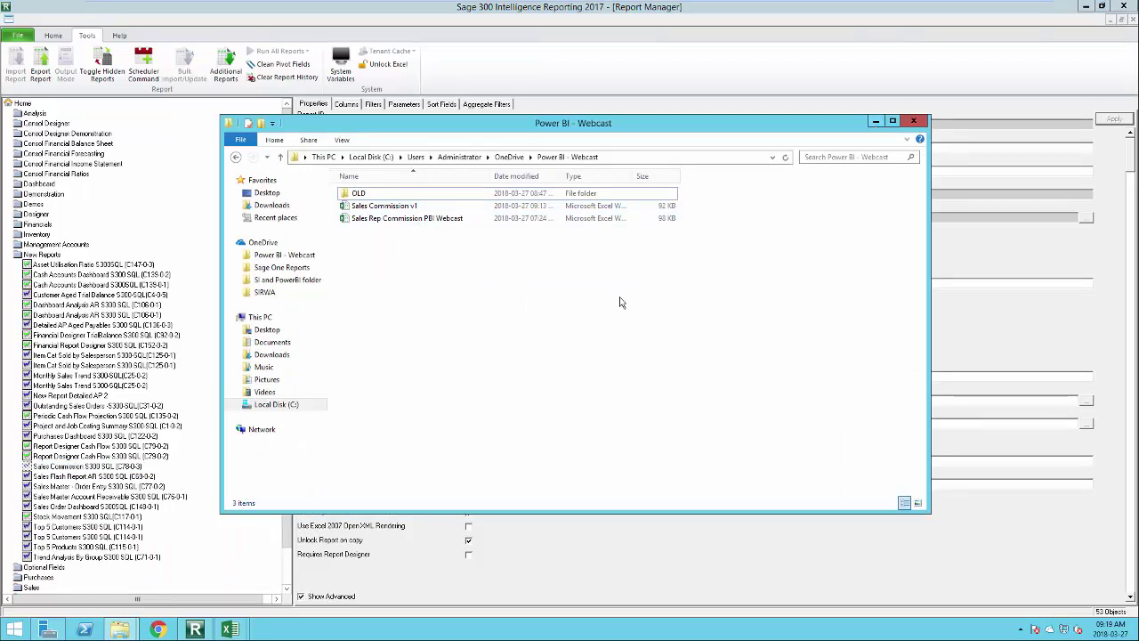
left_click(875, 122)
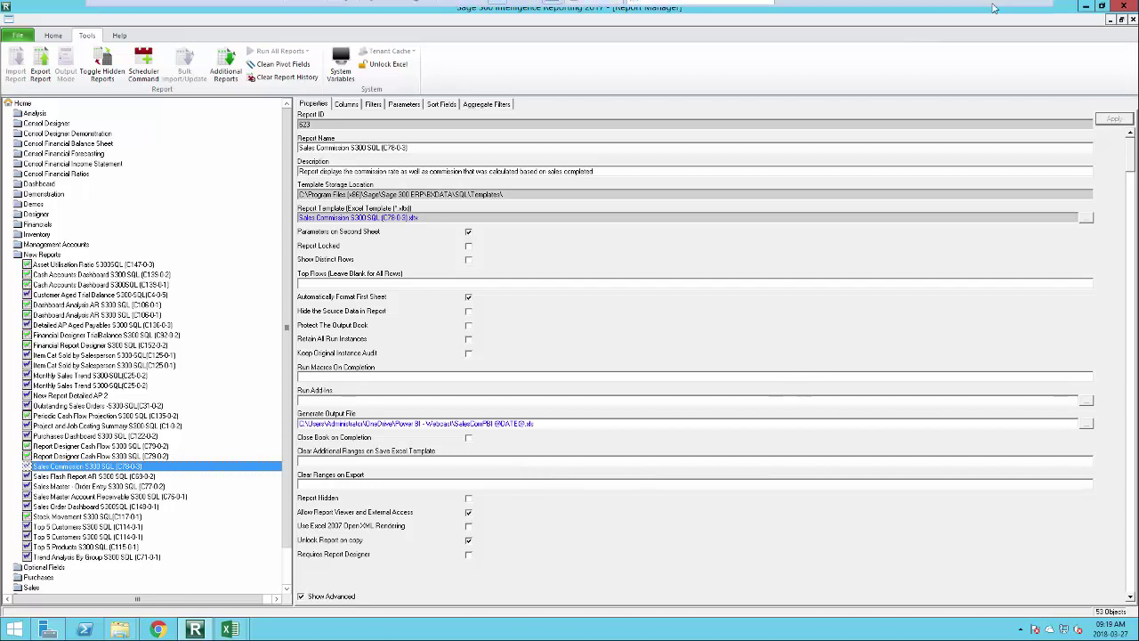
Switch from the virtual machine to the host computer and launch a new, blank Power BI Desktop window.
key("alt+Tab")
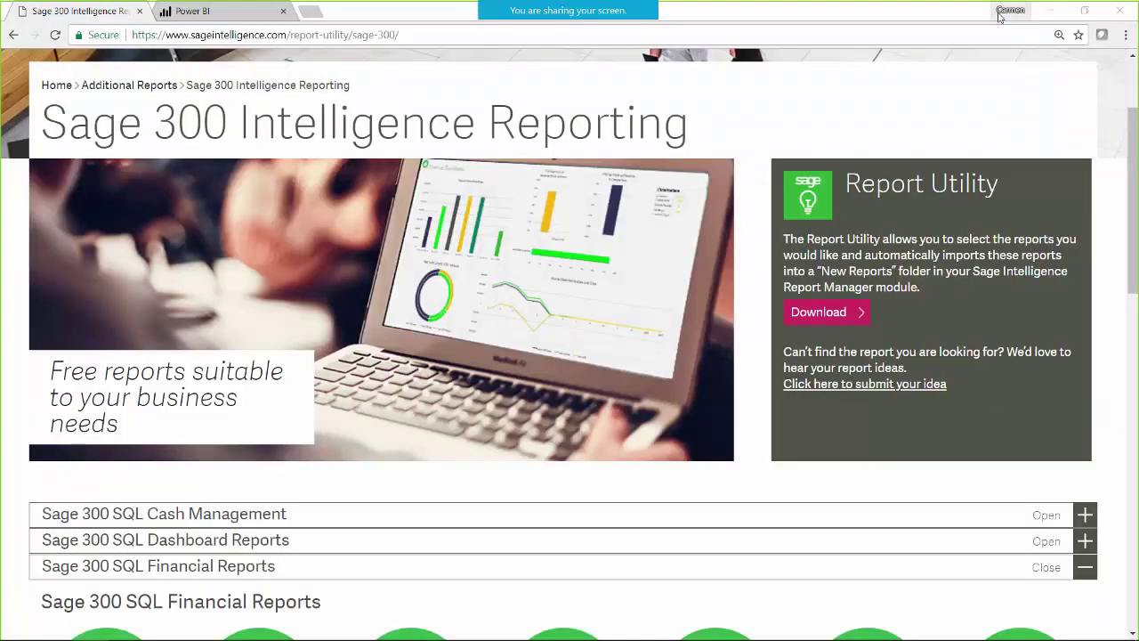
key("alt+Tab")
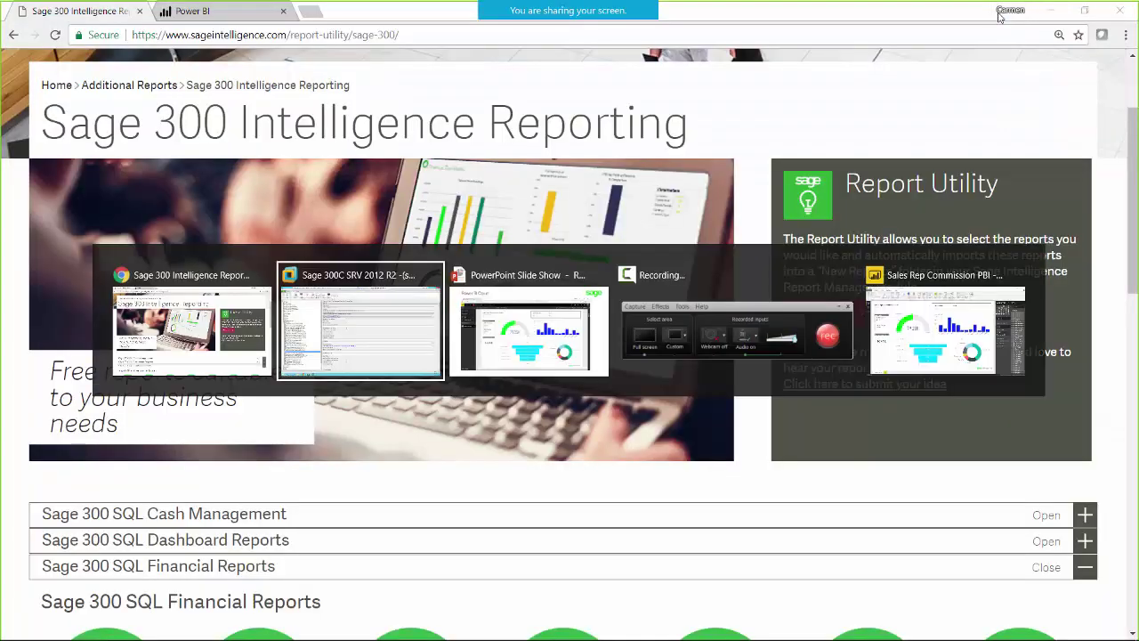
key("Tab")
key("Tab")
key("Tab")
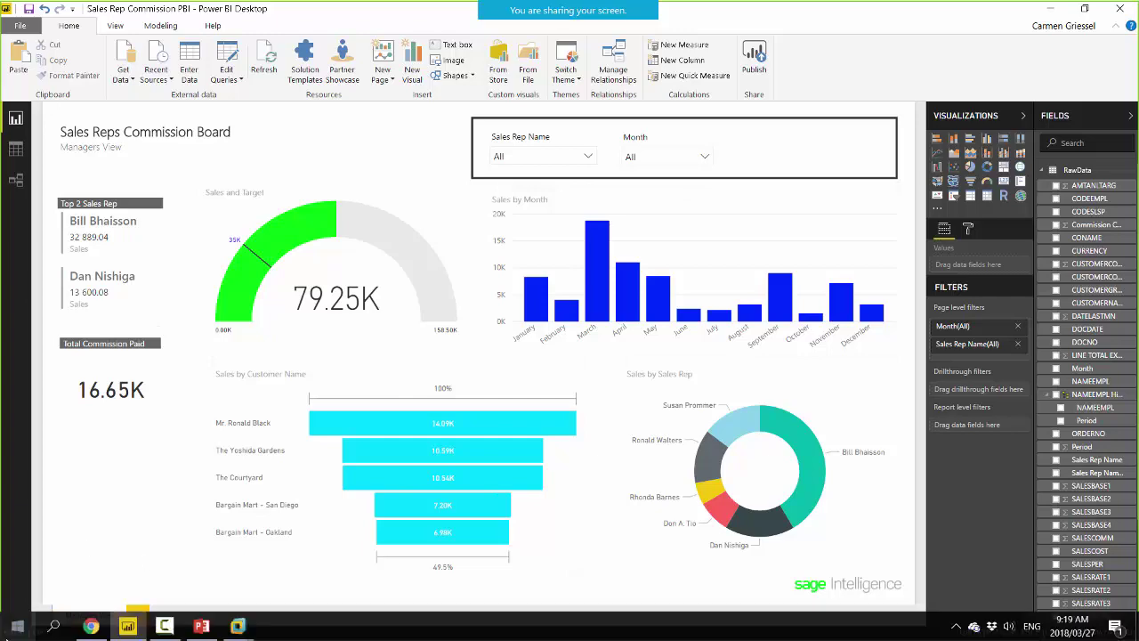
left_click(16, 626)
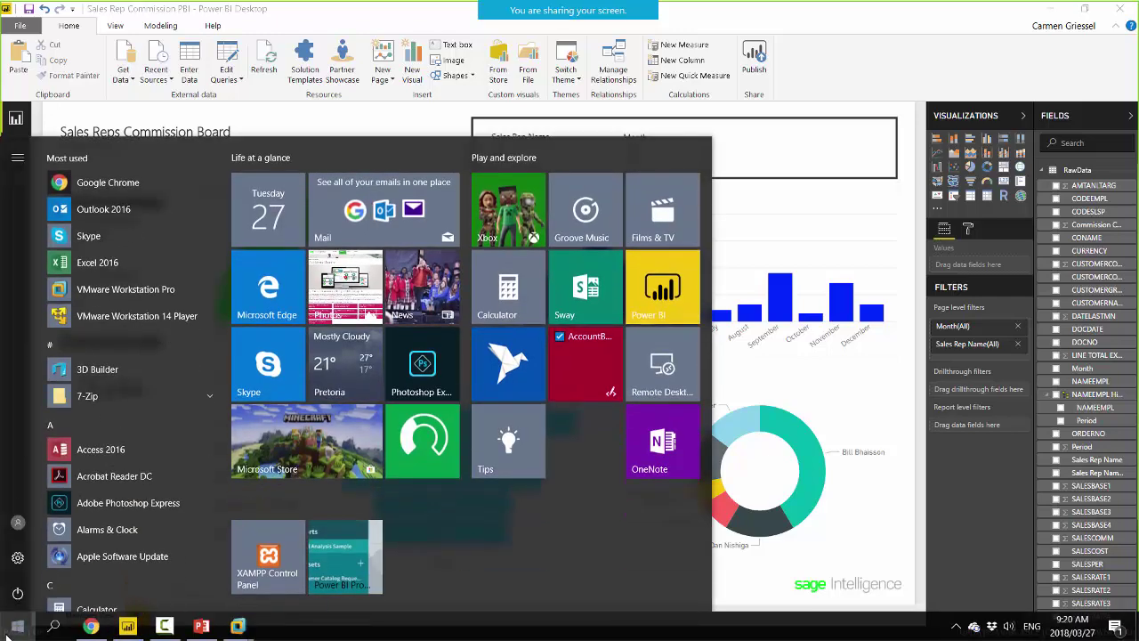
type("power")
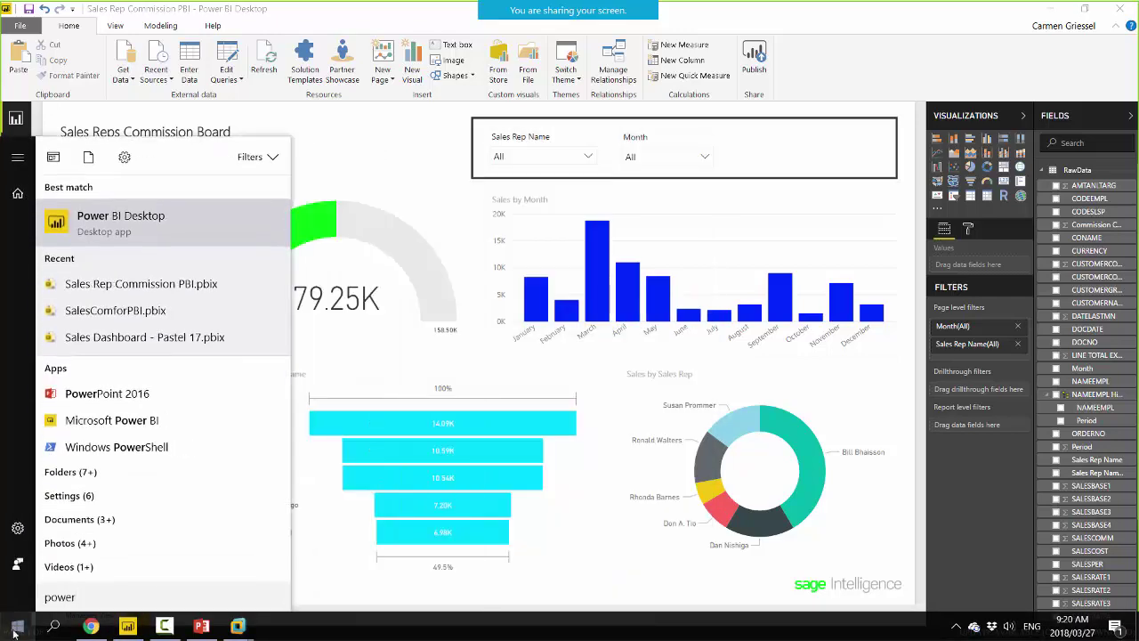
left_click(131, 229)
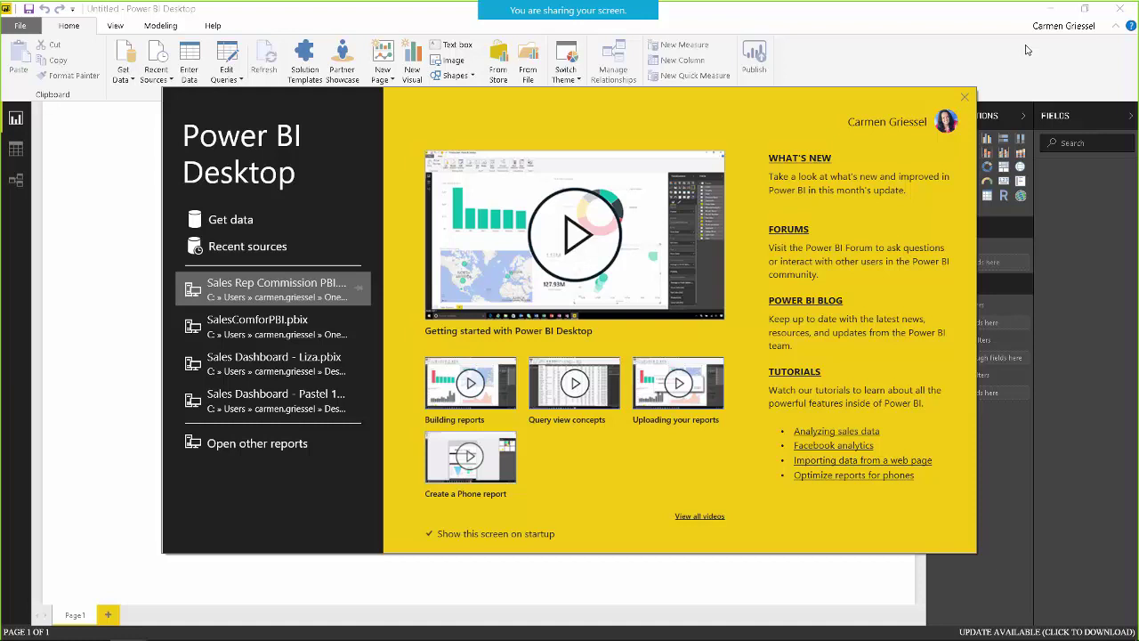
left_click(231, 220)
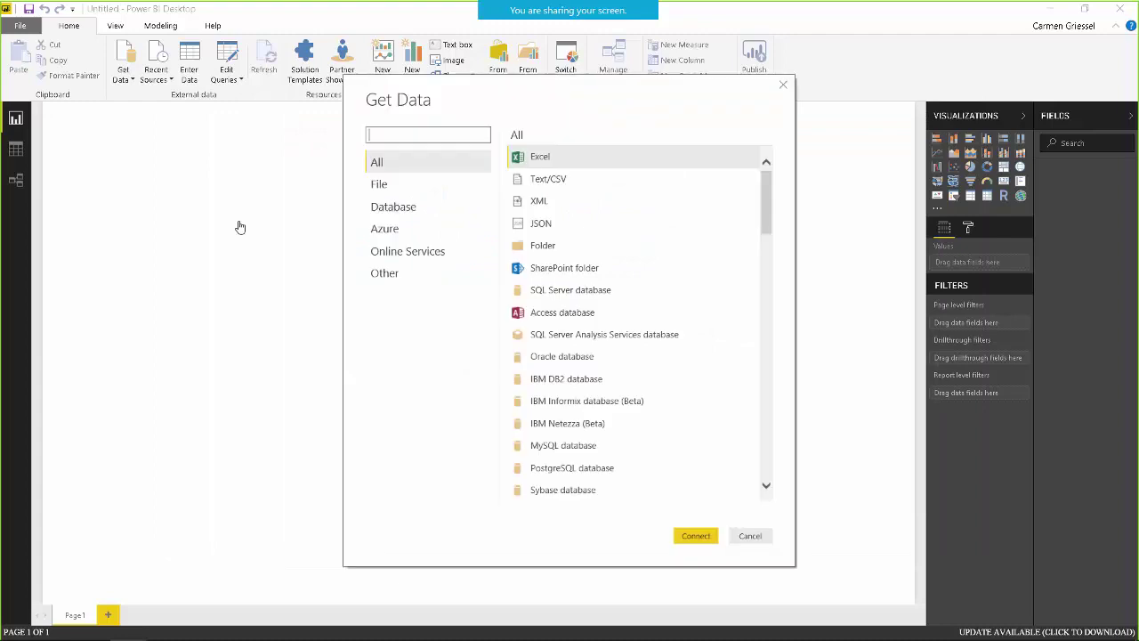
double_click(548, 159)
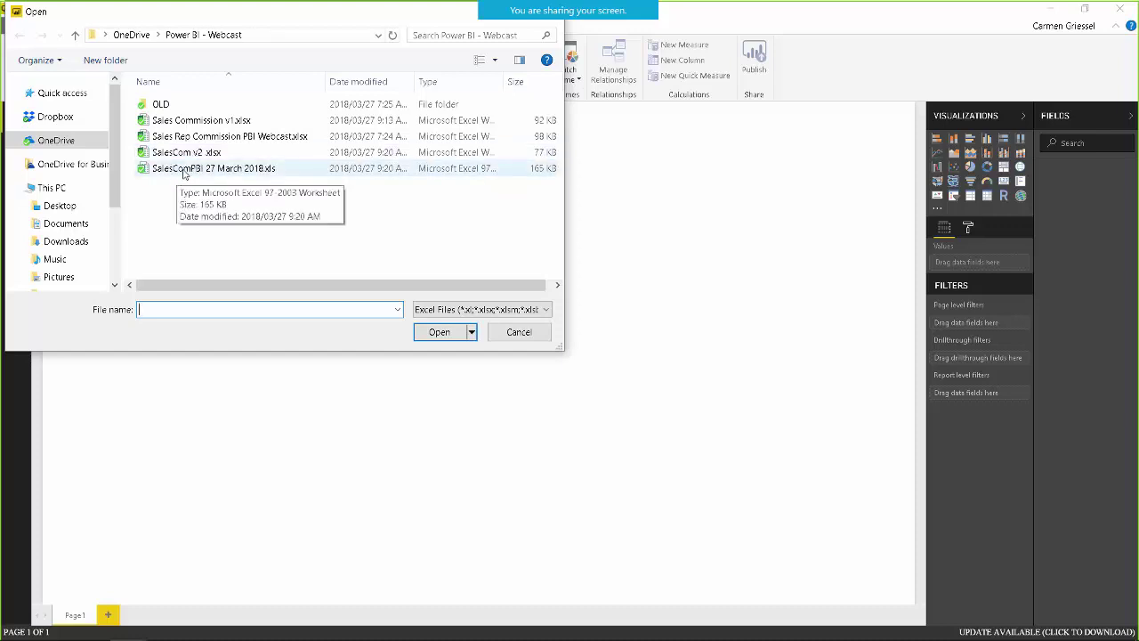
left_click(187, 177)
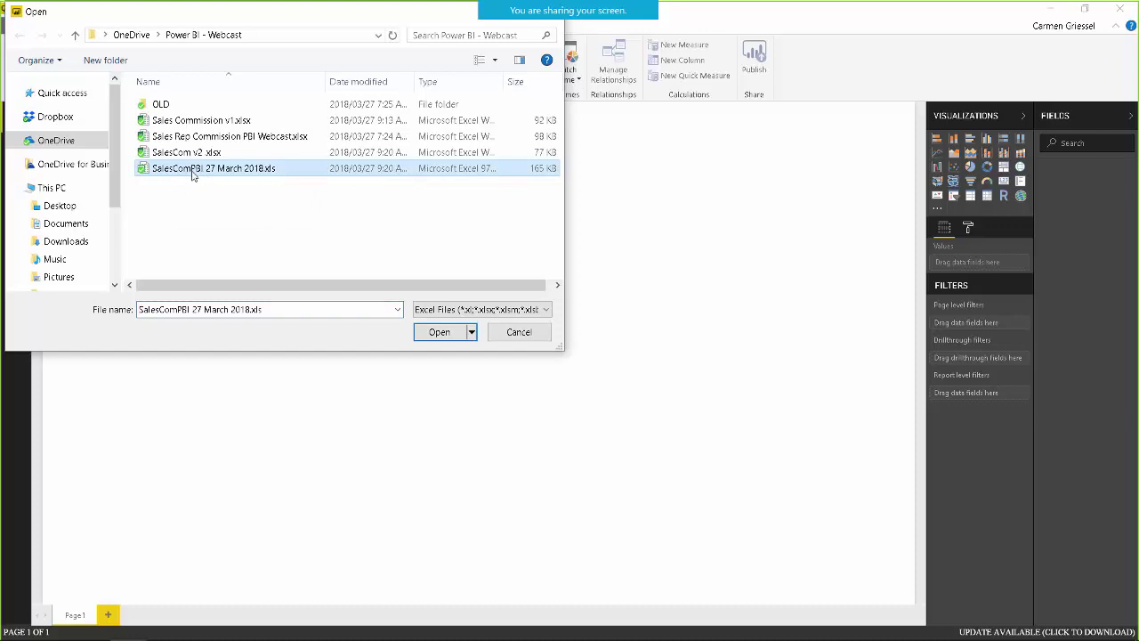
left_click(438, 334)
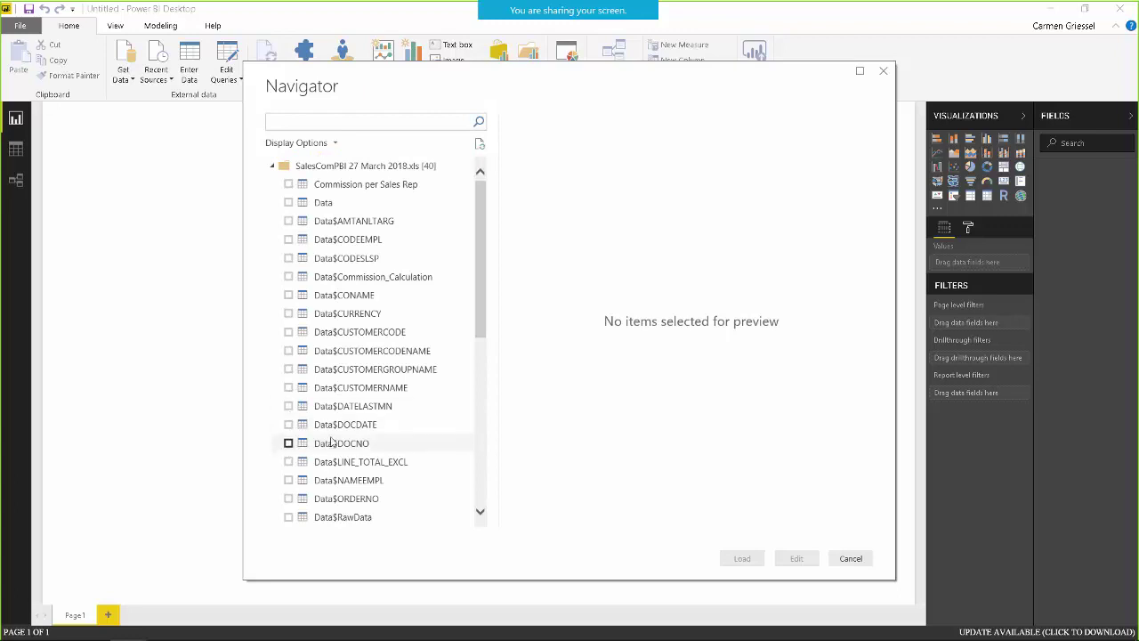
left_click_drag(481, 206, 494, 315)
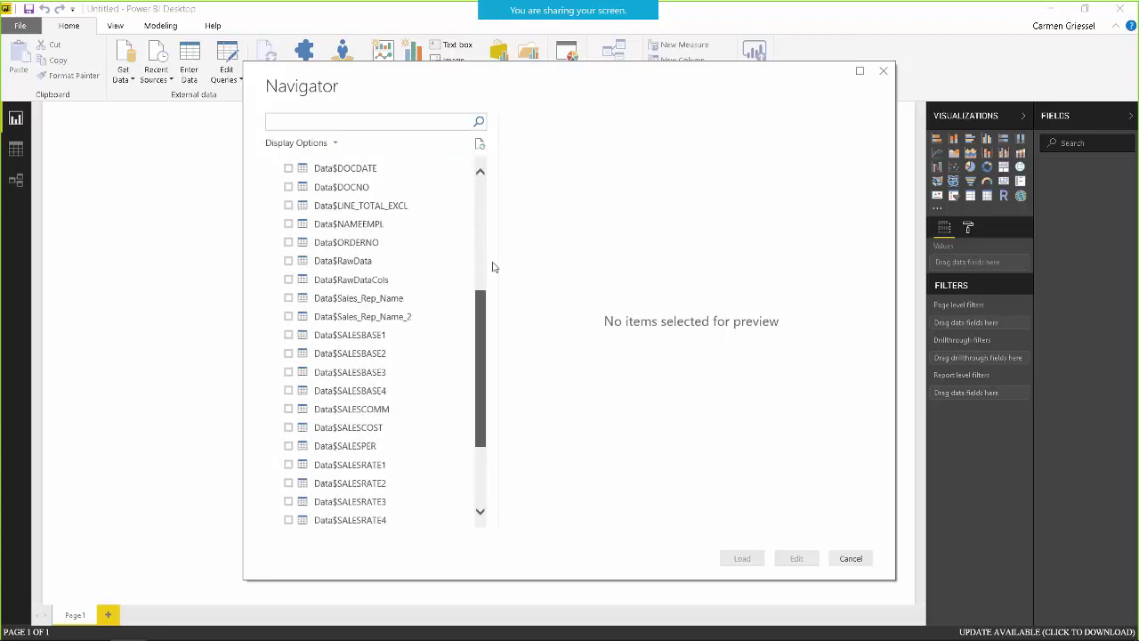
left_click_drag(495, 267, 501, 170)
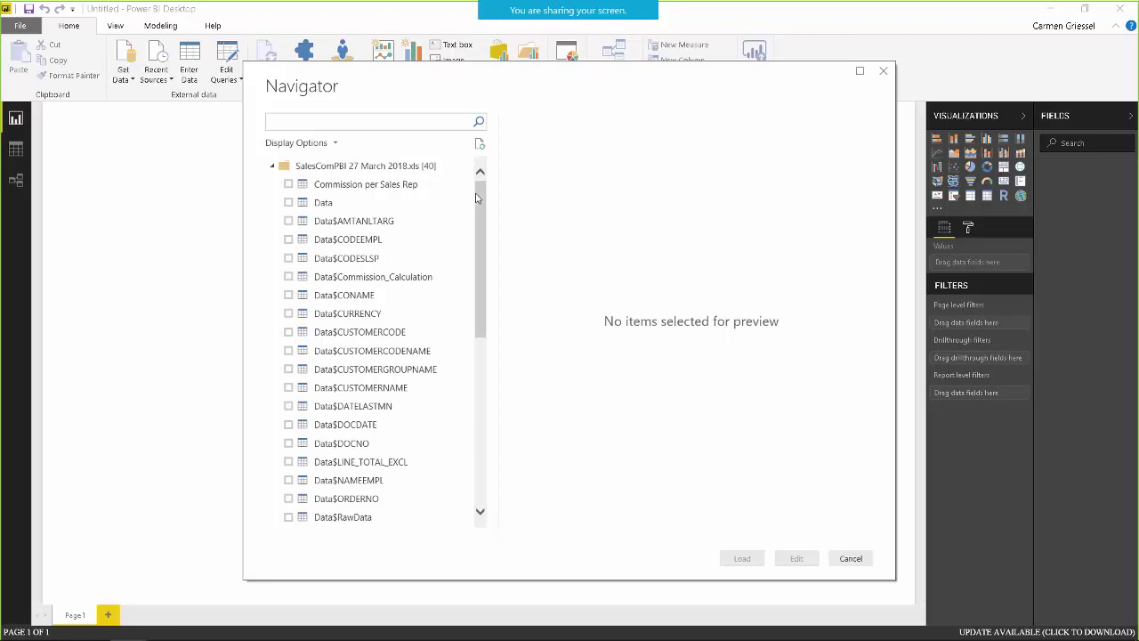
mouse_move(476, 197)
left_mouse_down()
mouse_move(471, 386)
mouse_move(487, 177)
left_mouse_up()
left_click(441, 185)
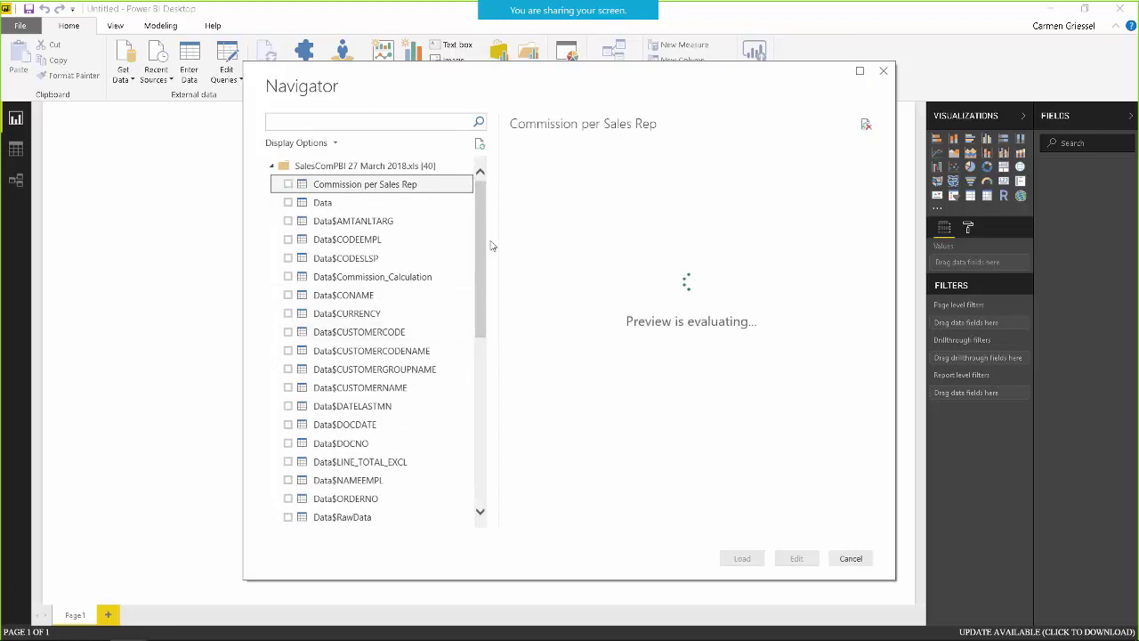
left_click_drag(481, 238, 475, 452)
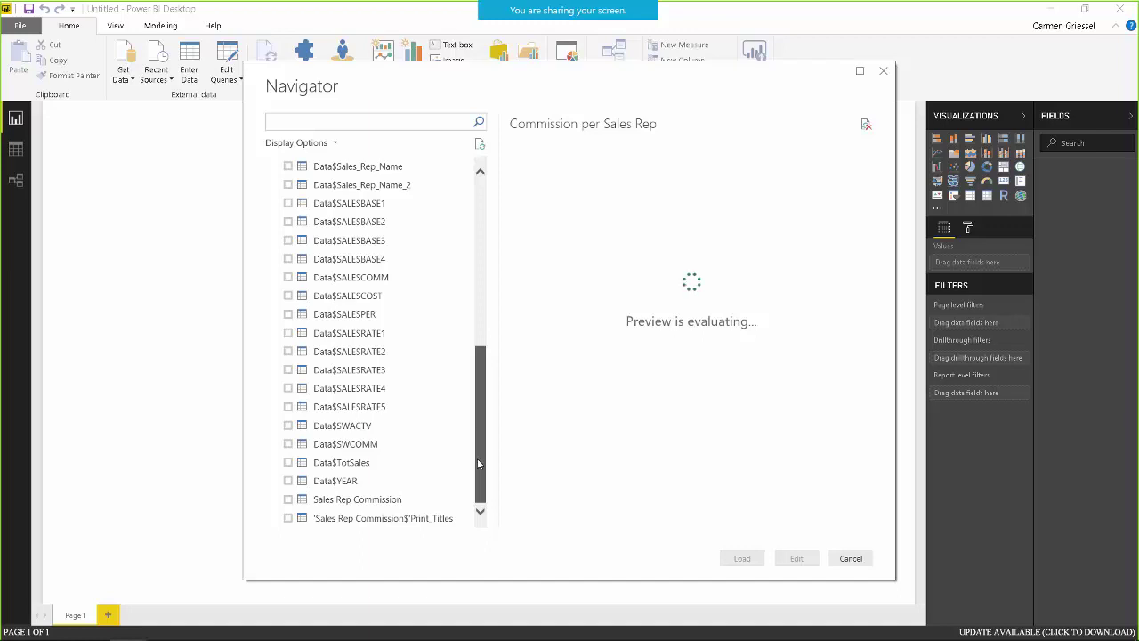
left_click_drag(477, 458, 495, 262)
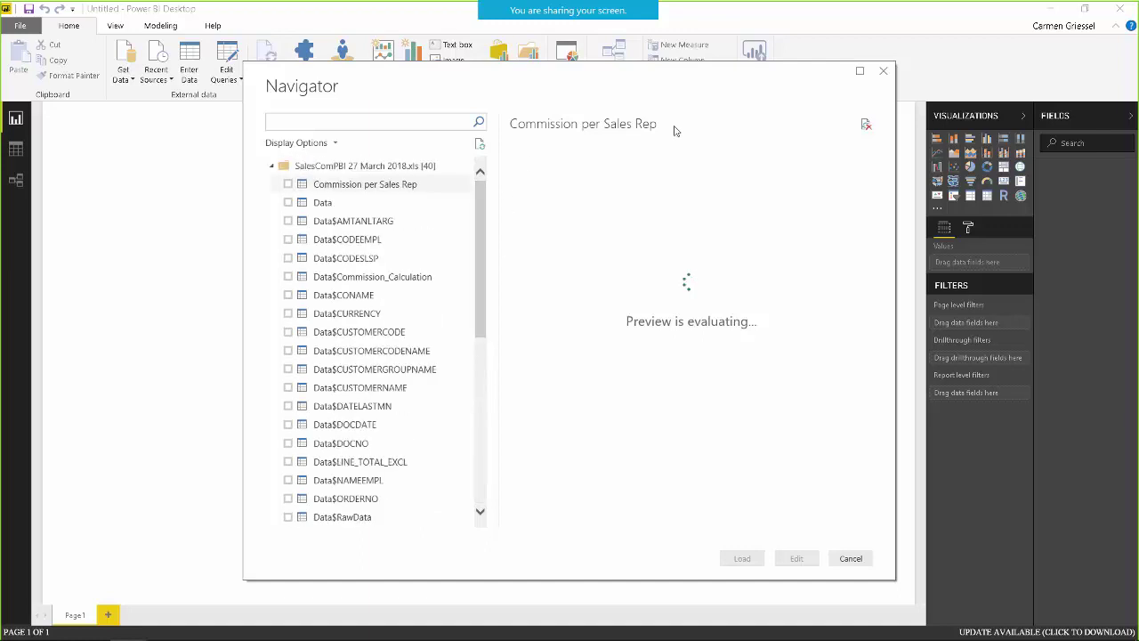
left_click(882, 77)
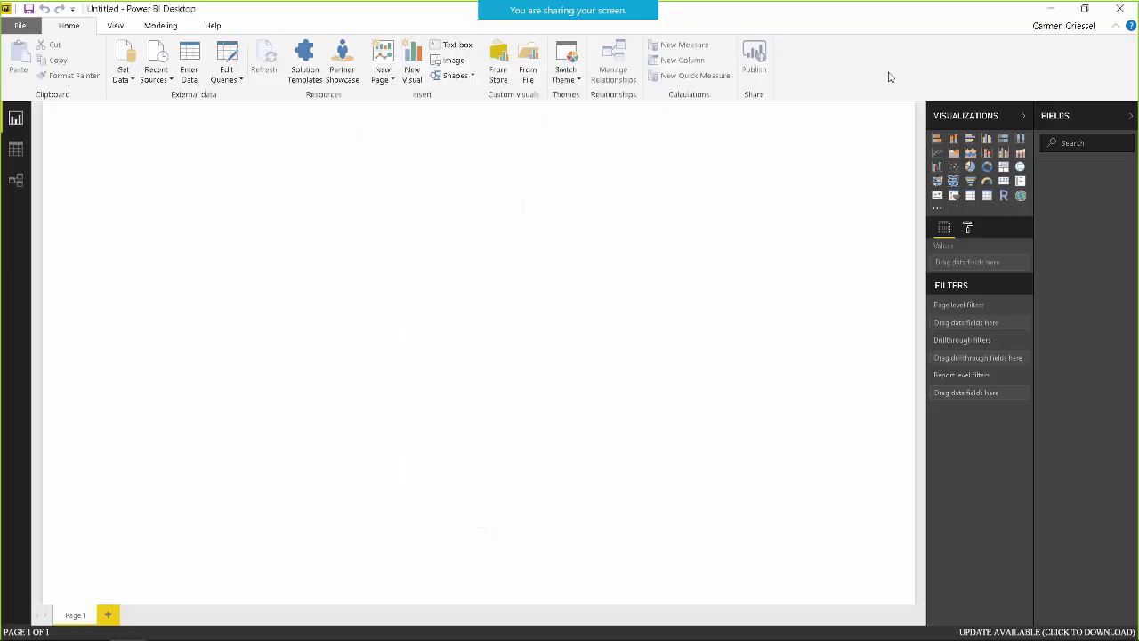
Connect to the Excel workbook SalesCom v2 .xlsx in the OneDrive folder Power BI - Webcast as a data source.
left_click(120, 75)
left_click(134, 114)
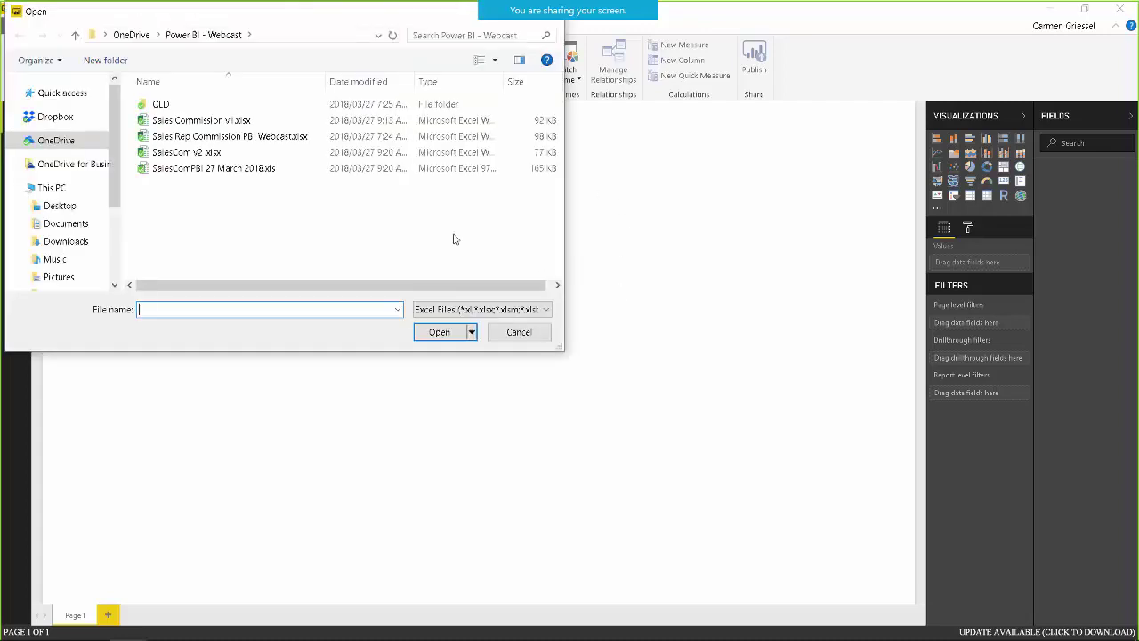
left_click(179, 170)
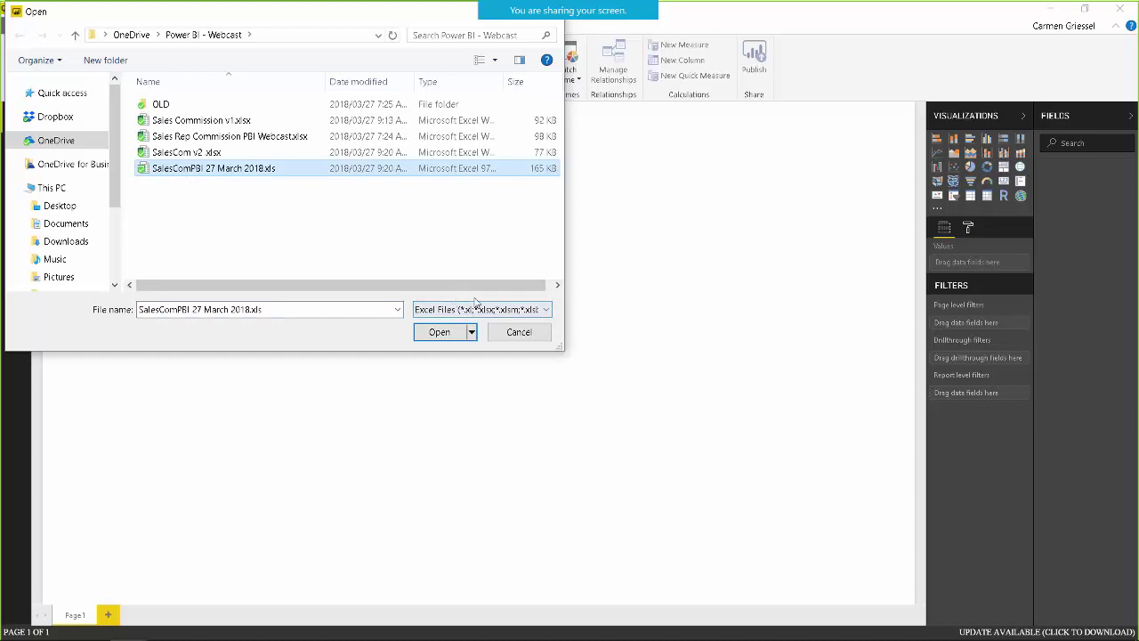
left_click(192, 153)
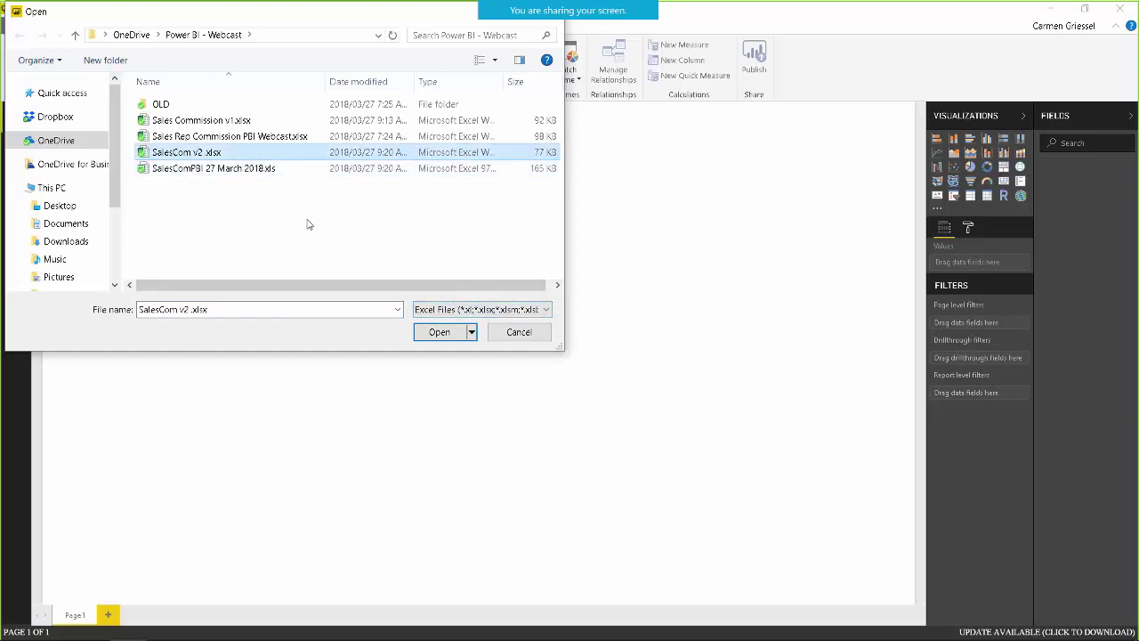
left_click(168, 155)
left_click(444, 333)
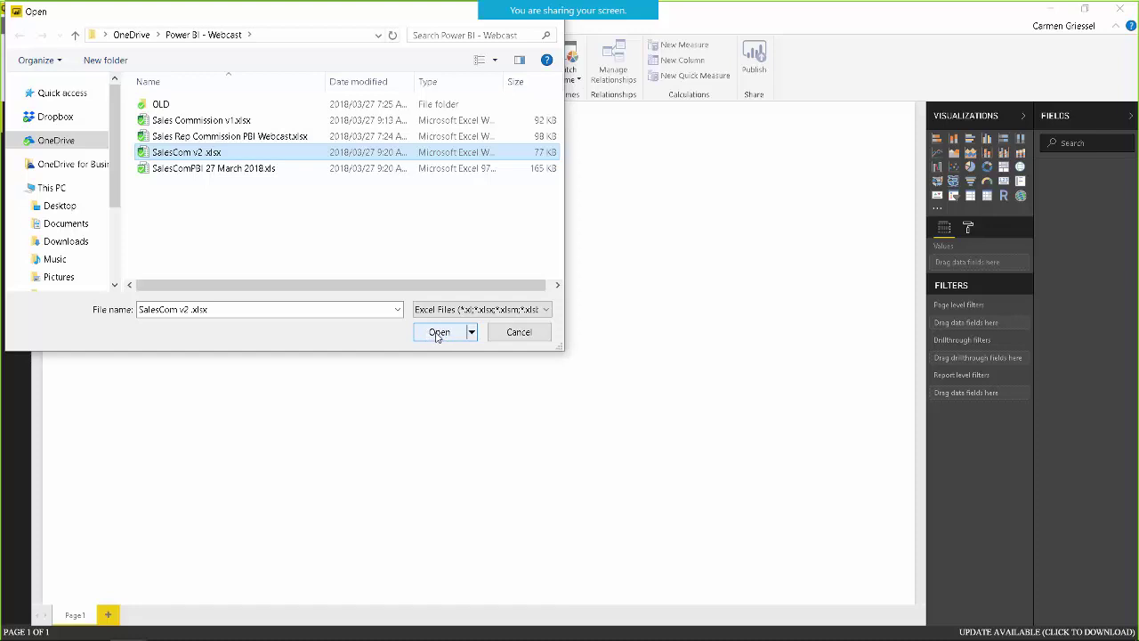
left_click(439, 333)
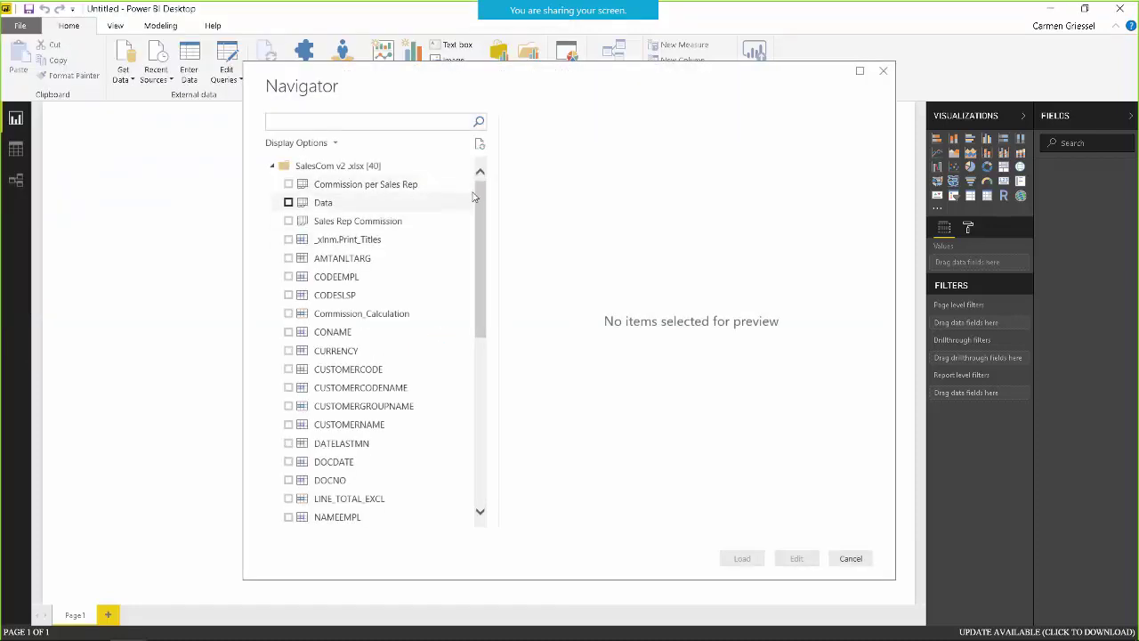
Load the RawData range from the SalesCom v2 workbook into the report.
left_click_drag(480, 202, 488, 387)
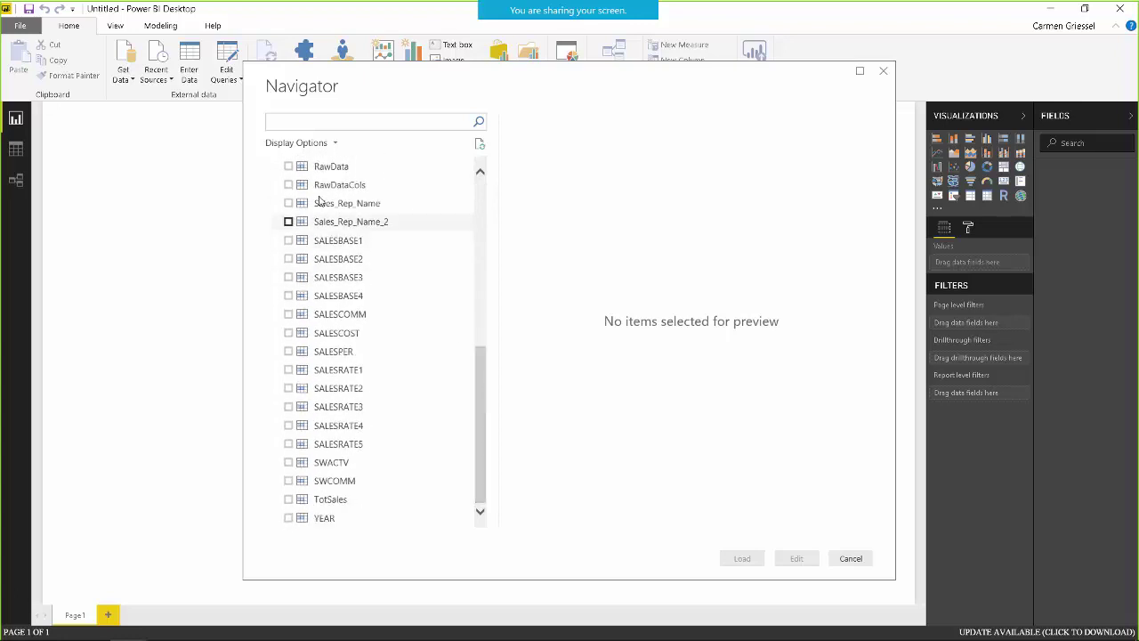
left_click(287, 167)
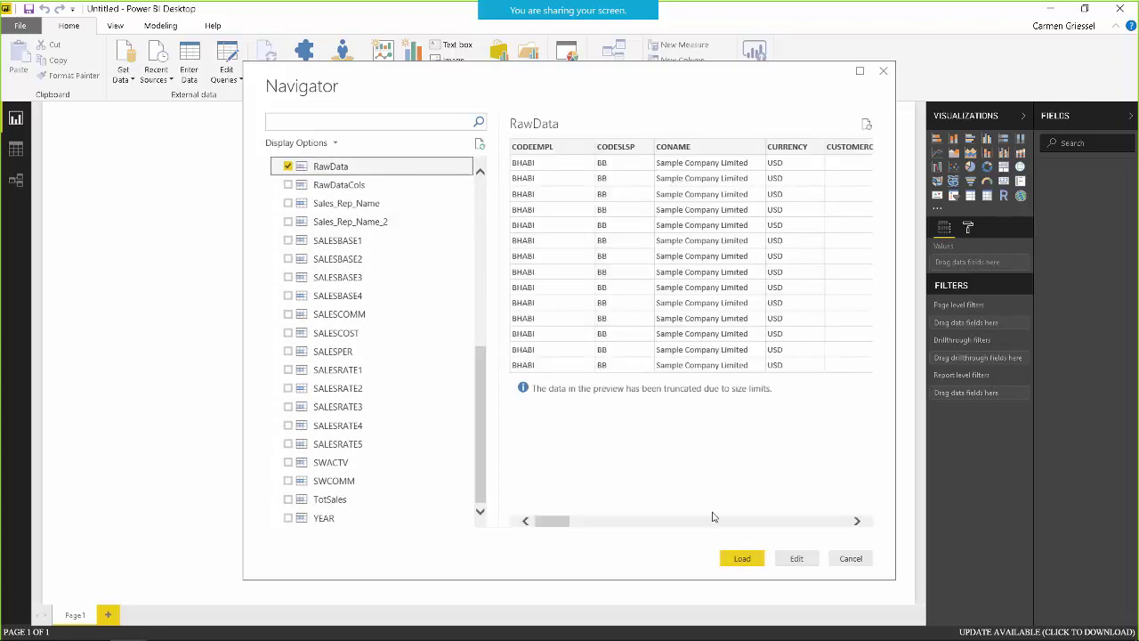
left_click(742, 558)
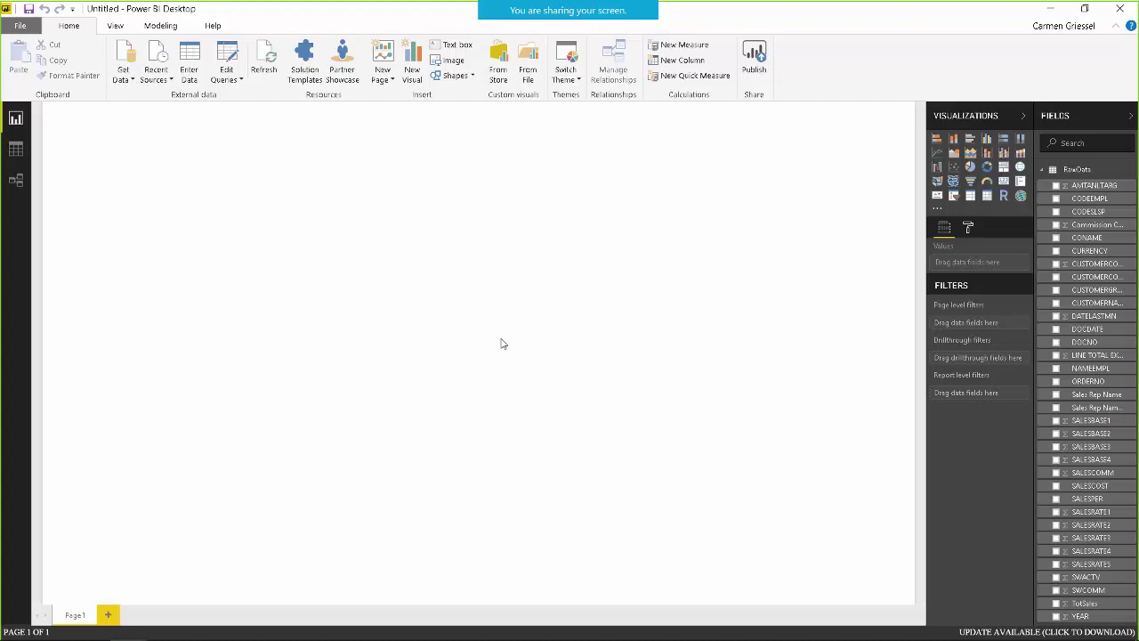
Examine the RawData table's full field list in the relationships view and return to the report canvas.
left_click(18, 183)
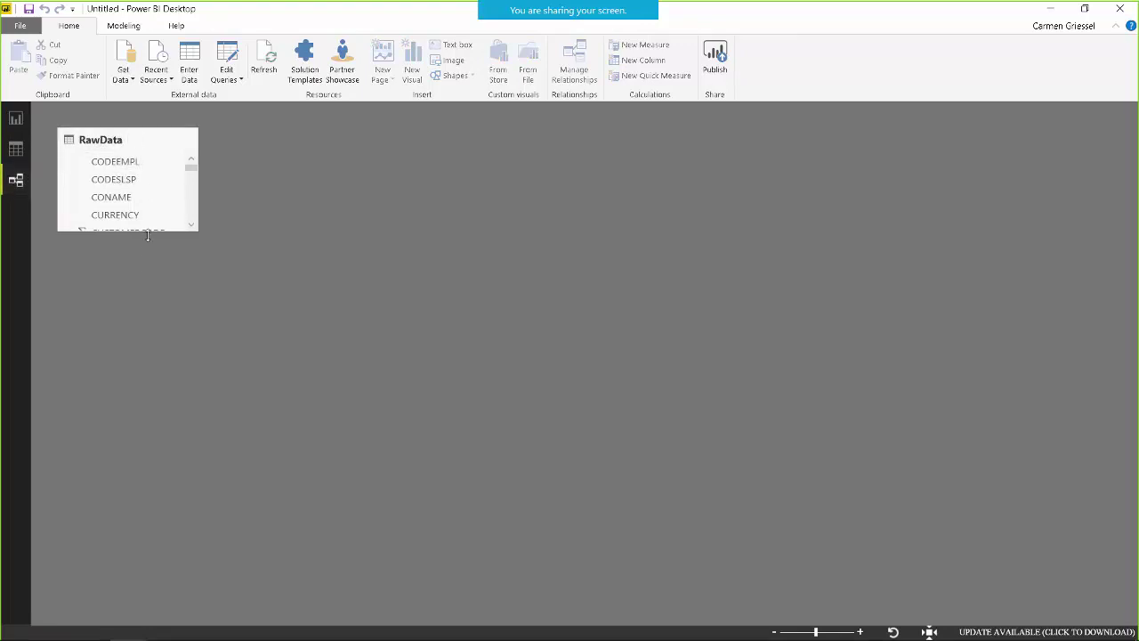
left_click_drag(148, 232, 143, 616)
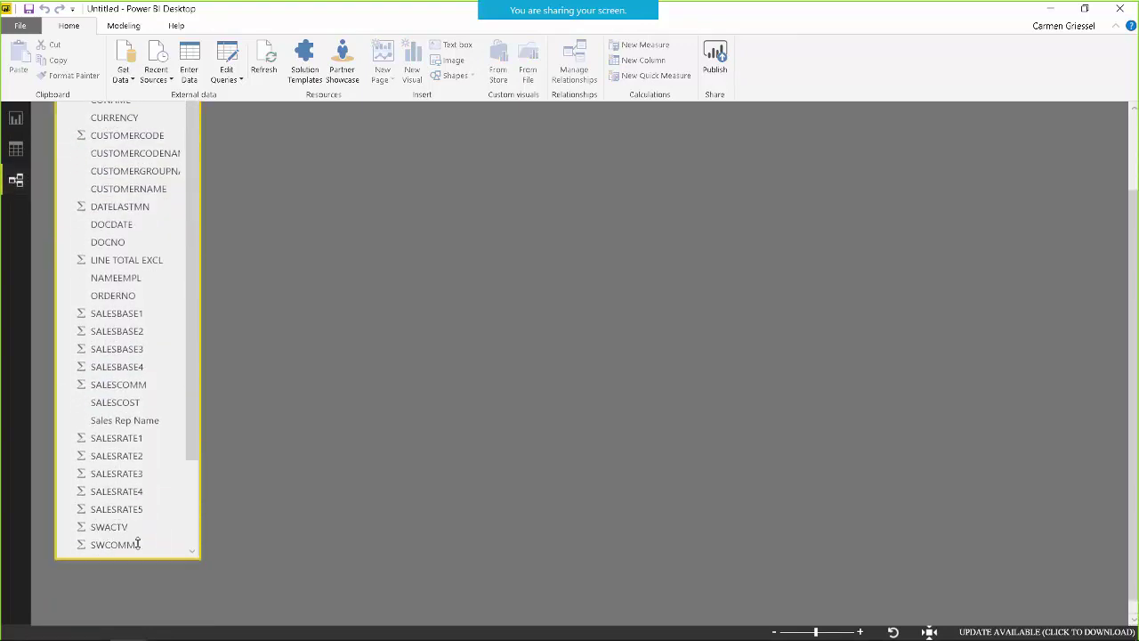
scroll(248, 445, "up", 2)
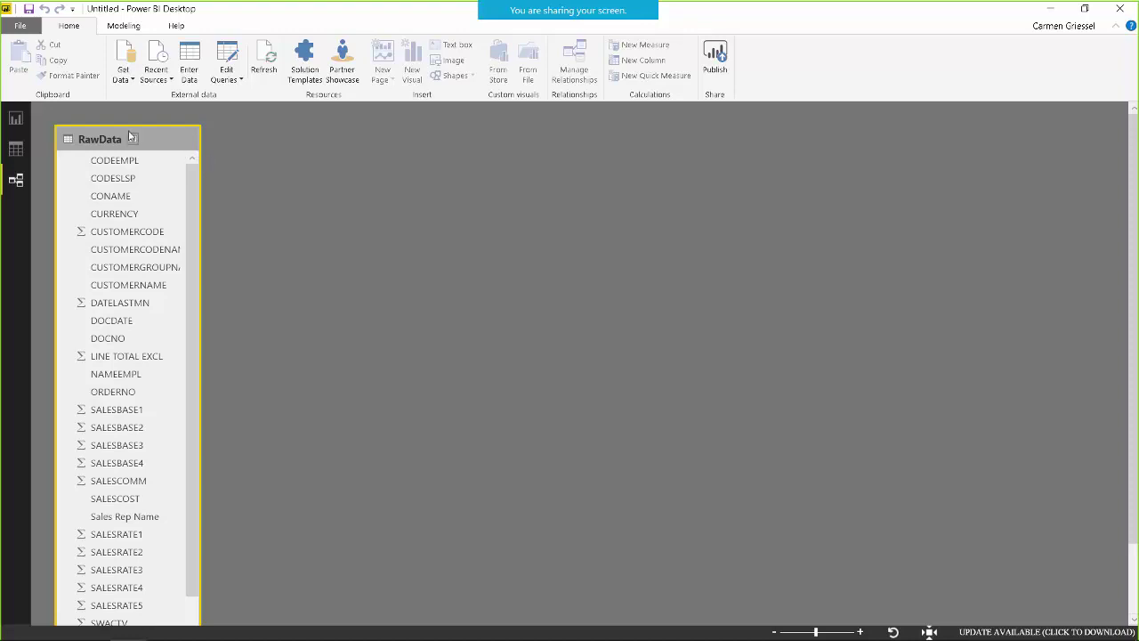
scroll(159, 140, "down", 1)
scroll(473, 234, "up", 1)
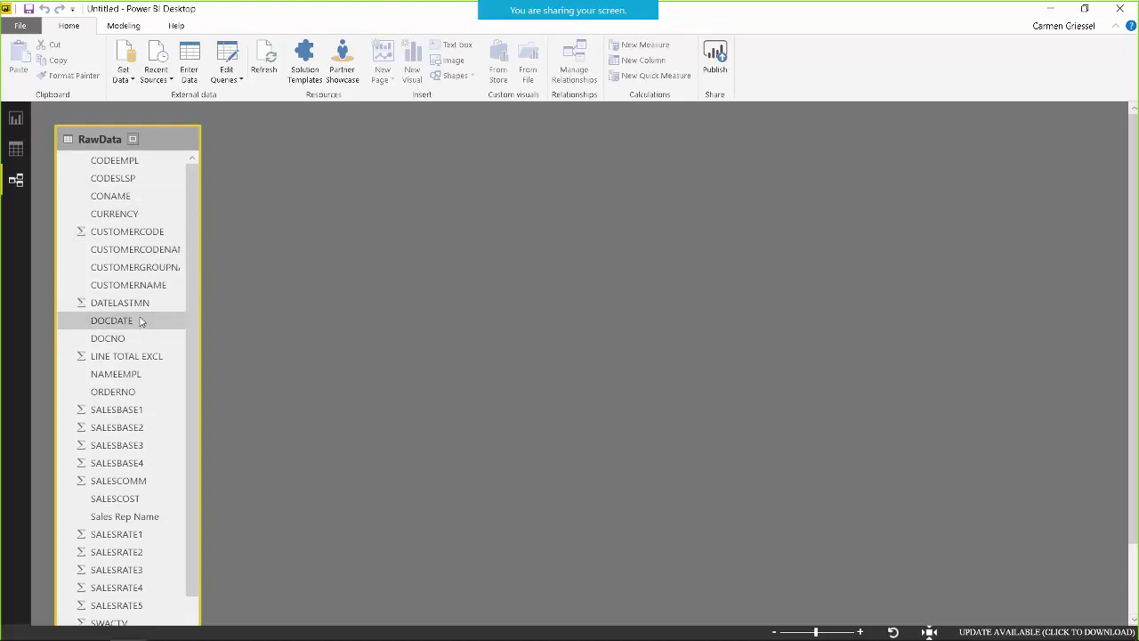
left_click(14, 127)
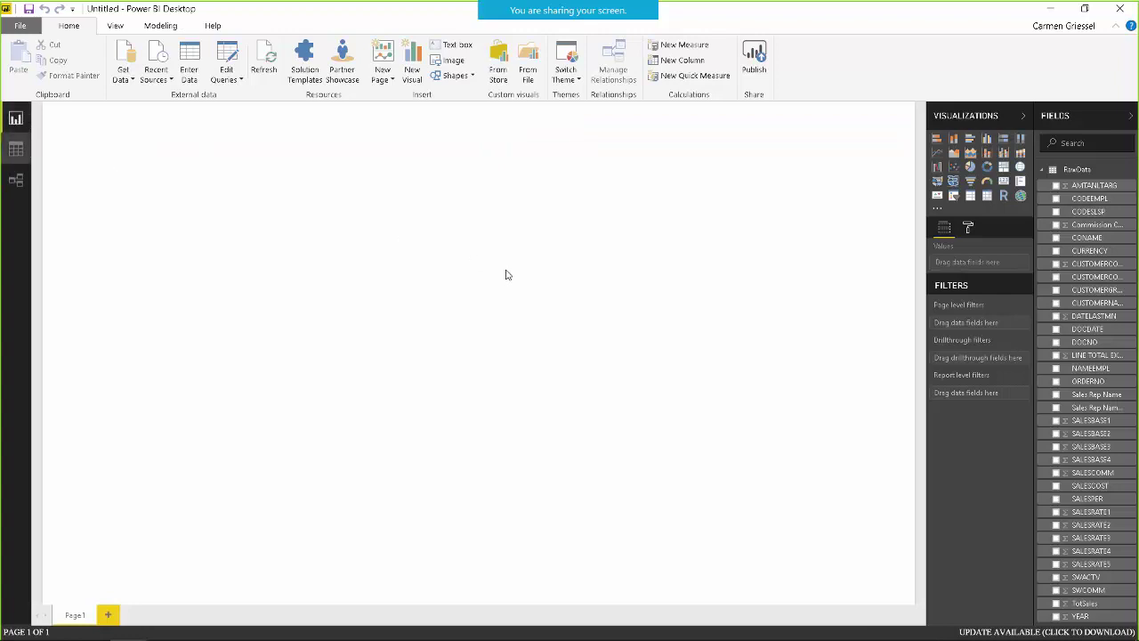
Add a text box to the page reading Sales Commission, with Managers view on a second line.
left_click(455, 44)
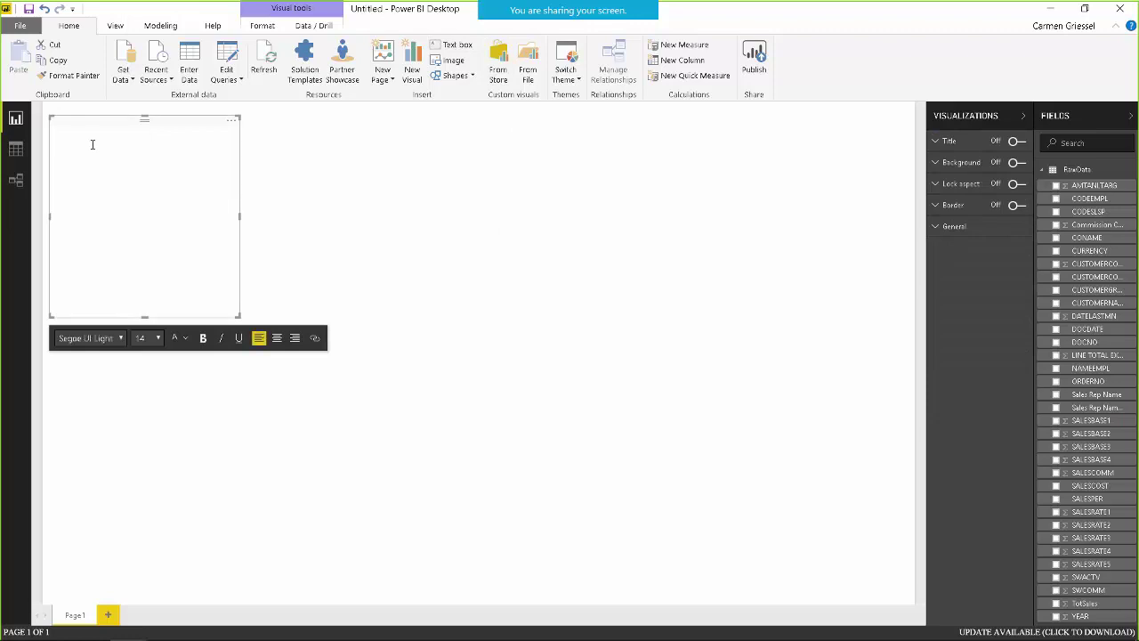
type("Sales Commission")
key("Return")
type("Managers view")
Undo the accidental line break in the title text and format the Sales Commission line as bold, size 20.
left_click_drag(188, 141, 45, 144)
left_click_drag(142, 144, 51, 145)
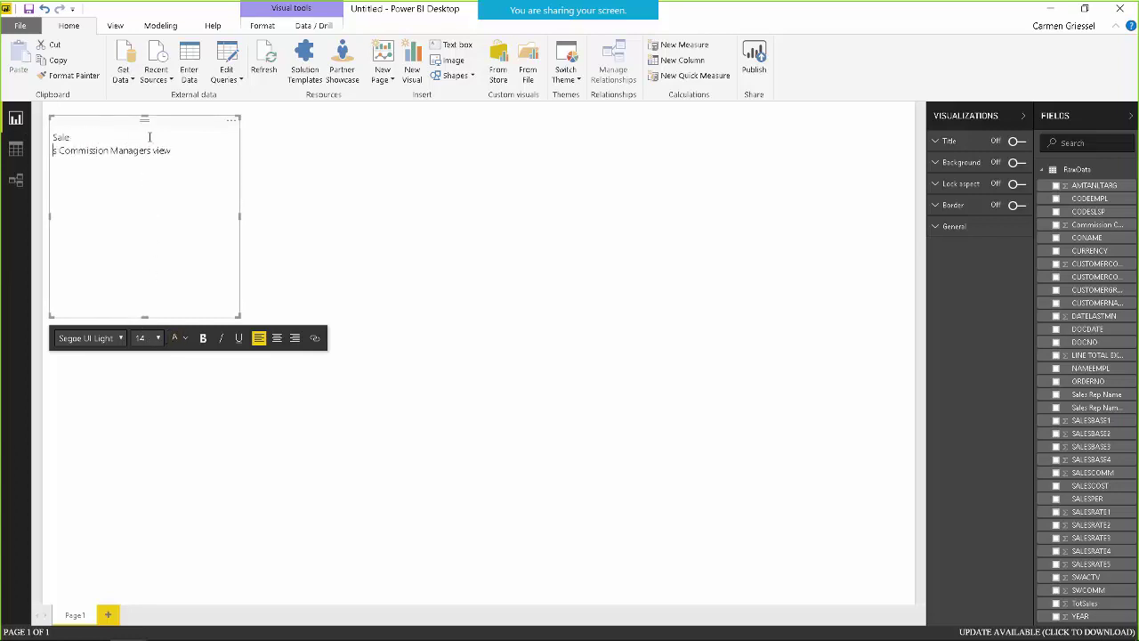
left_click(44, 8)
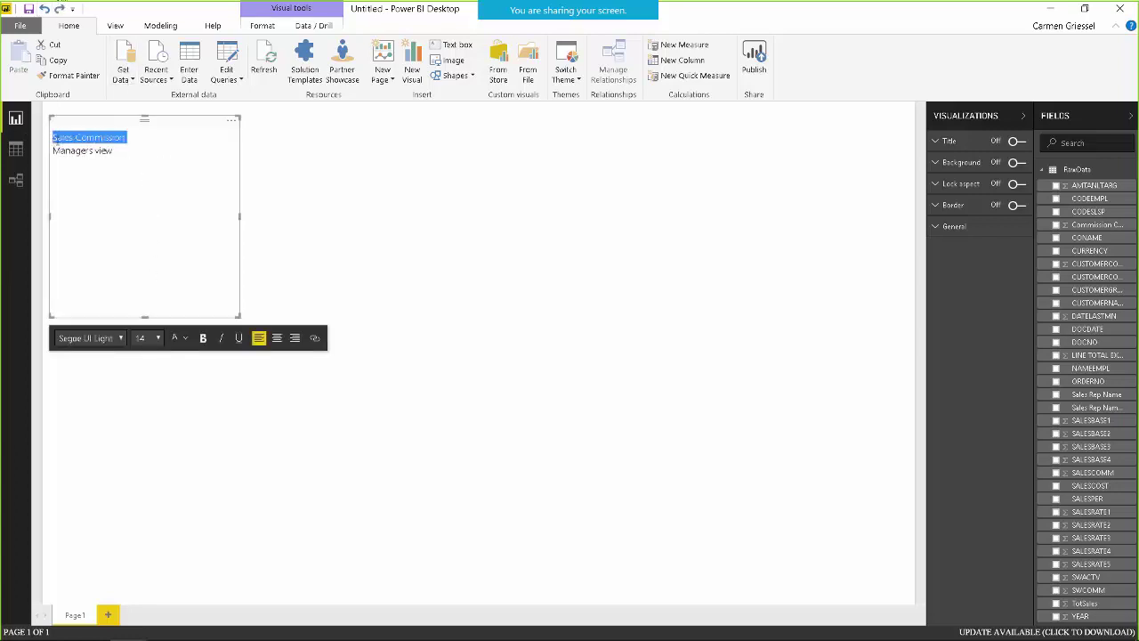
left_click(203, 338)
left_click(158, 339)
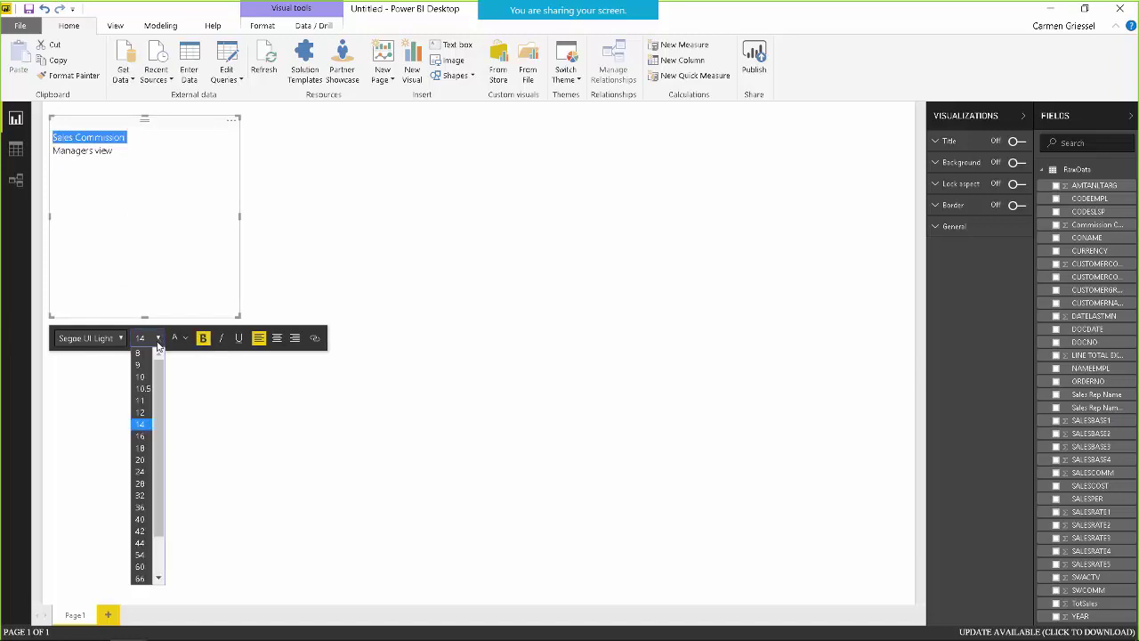
left_click(142, 459)
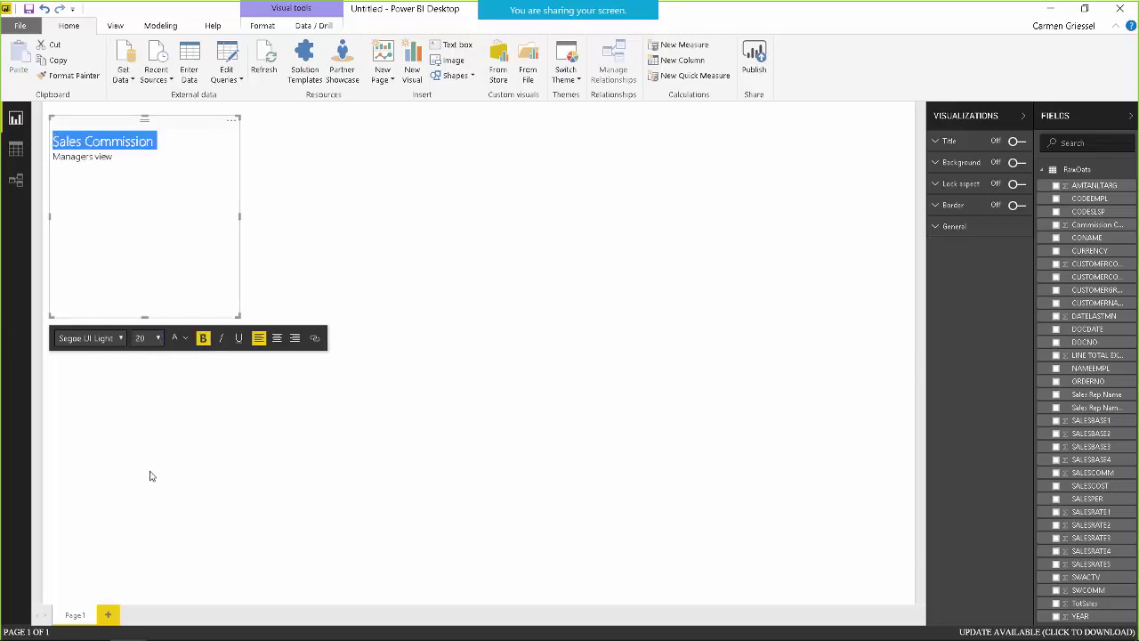
Reduce the title text box's height to fit its two lines and deselect it.
left_click(289, 227)
left_click(142, 318)
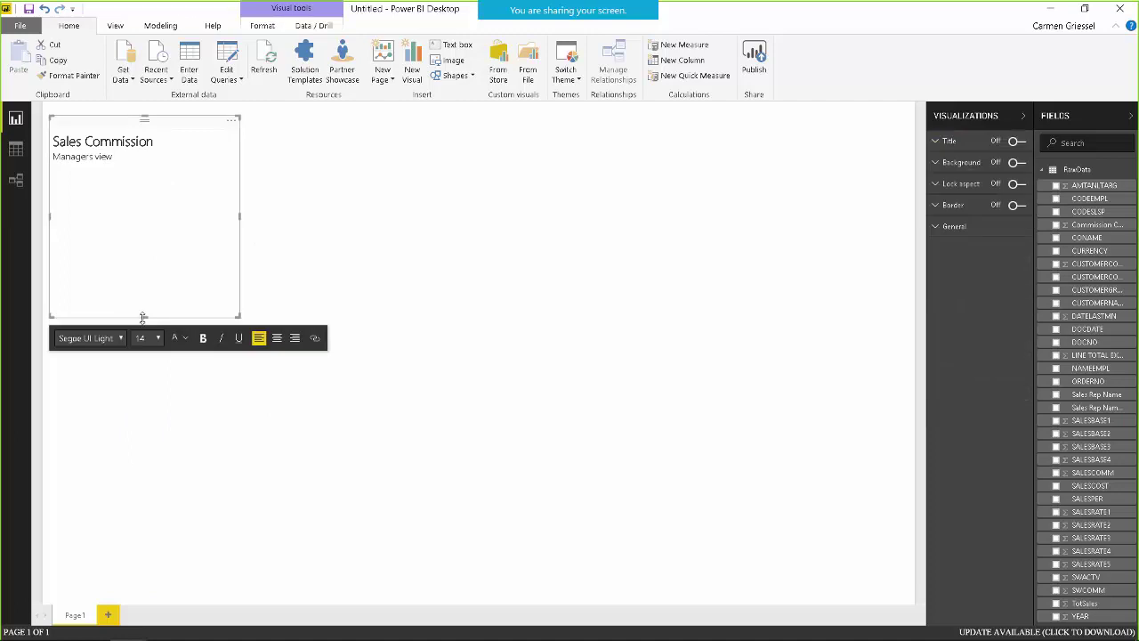
left_click_drag(143, 318, 112, 172)
left_click(286, 173)
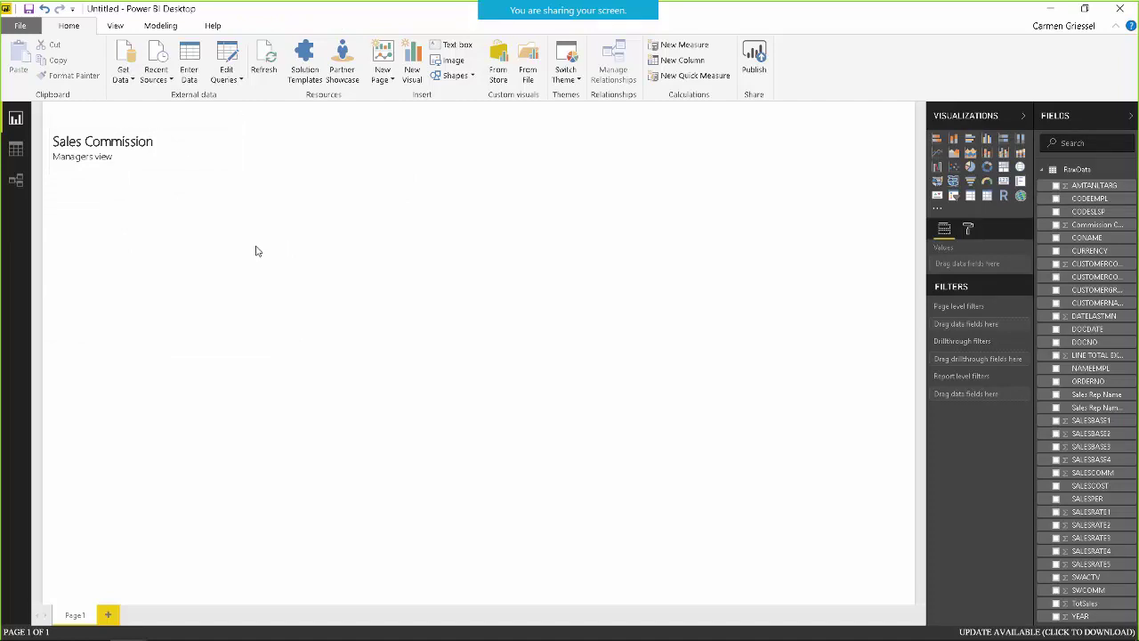
Insert the image SI Logo2.png from Pictures and shrink it into the lower-right corner of the report page.
left_click(107, 25)
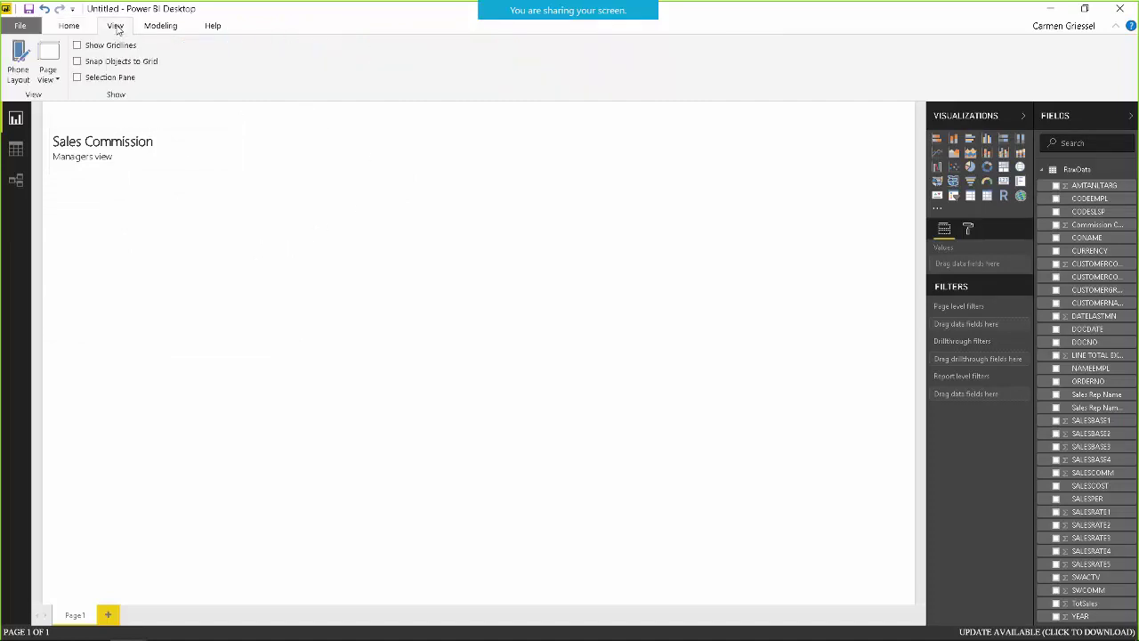
left_click(71, 27)
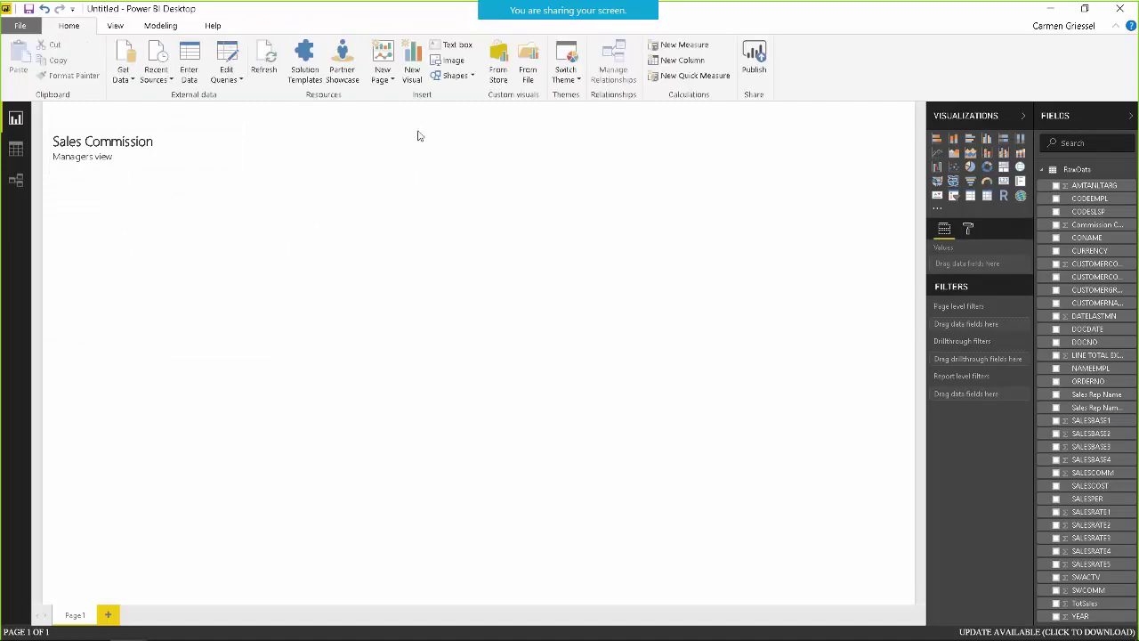
left_click(448, 60)
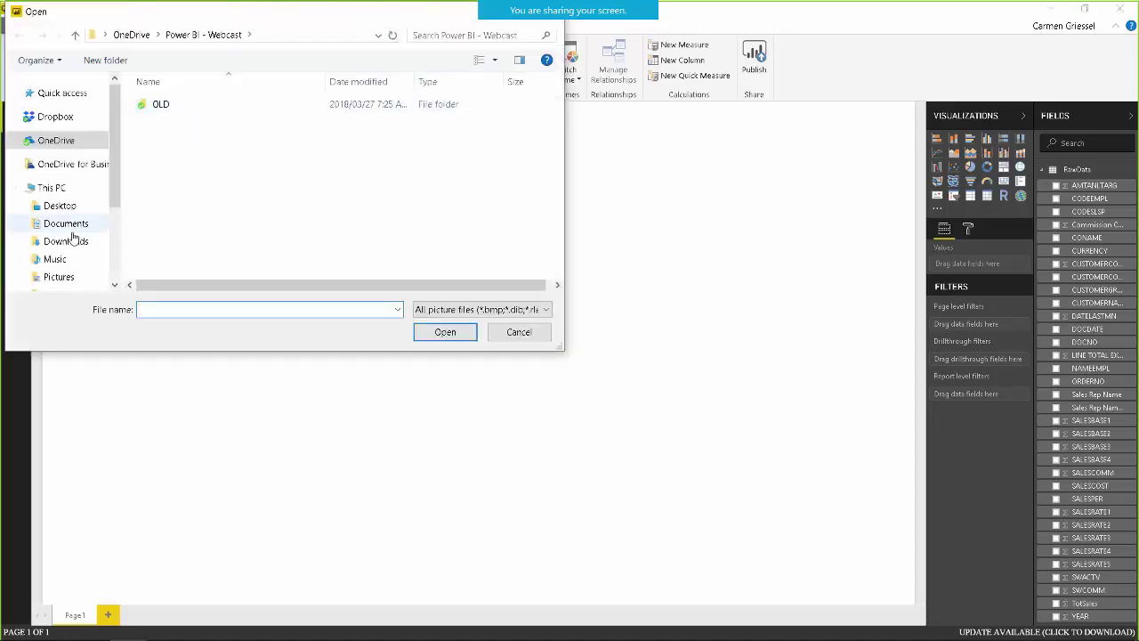
left_click(57, 277)
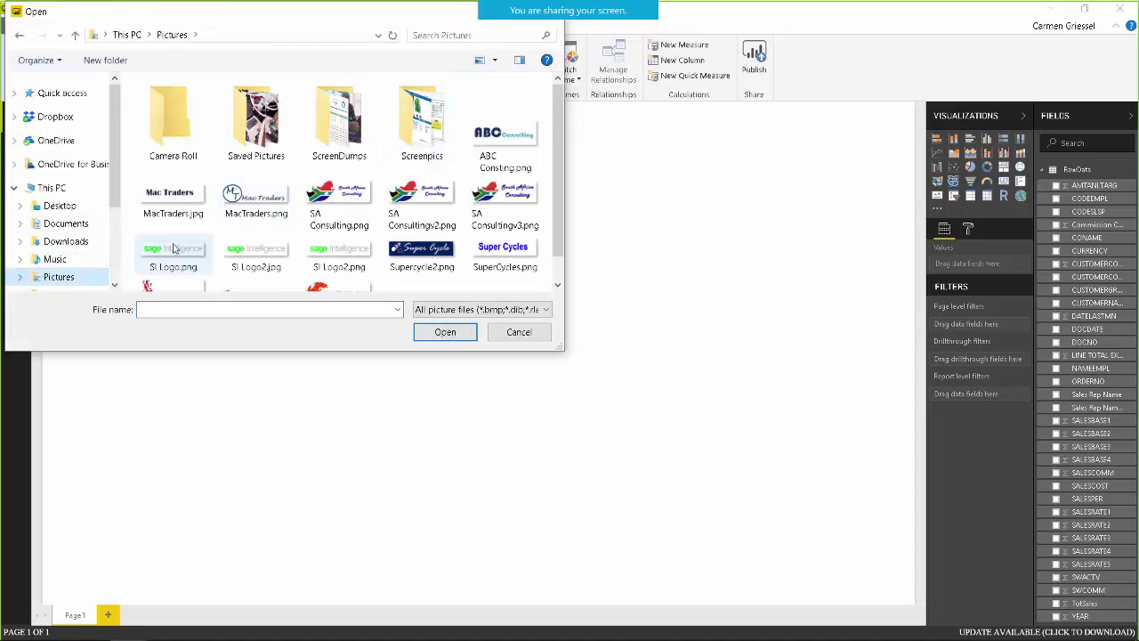
left_click(344, 258)
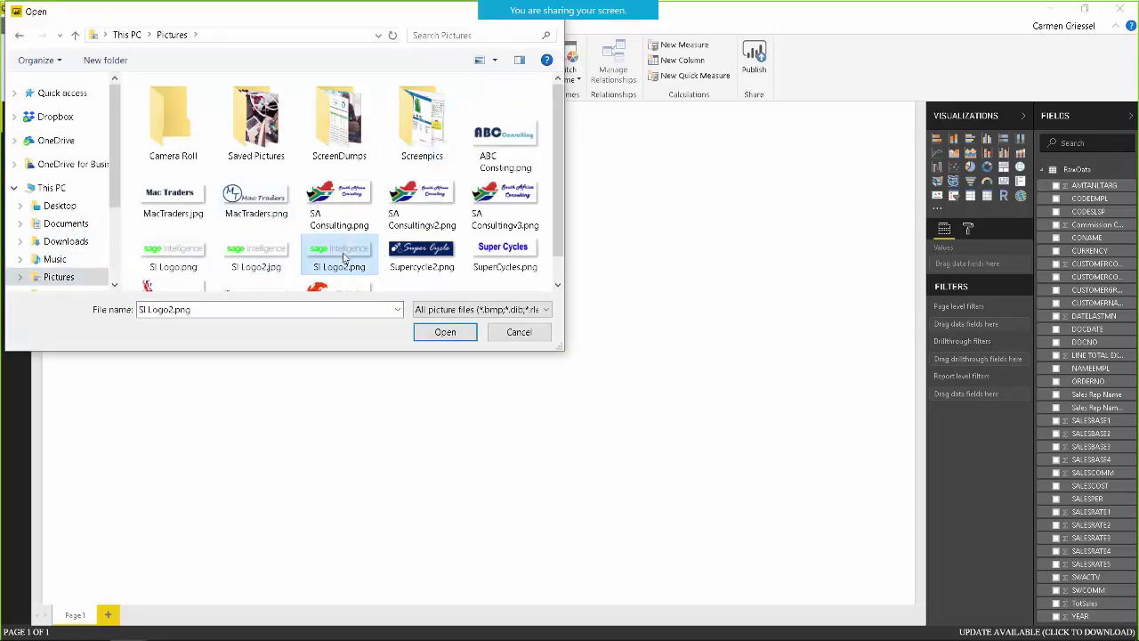
left_click(461, 334)
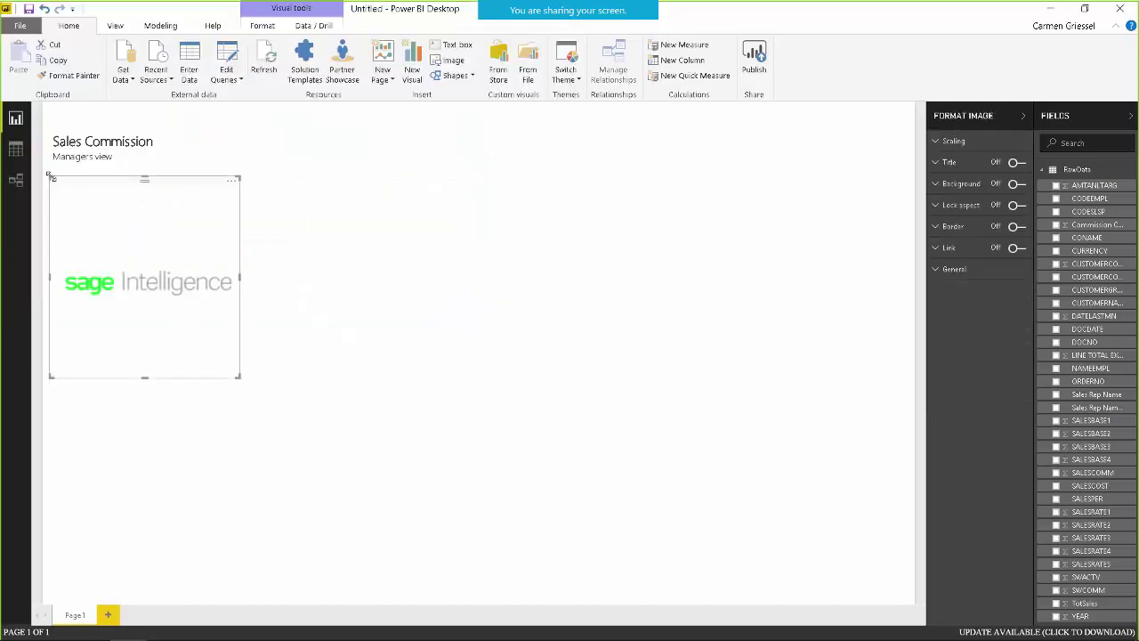
left_click_drag(51, 177, 792, 550)
left_click(632, 389)
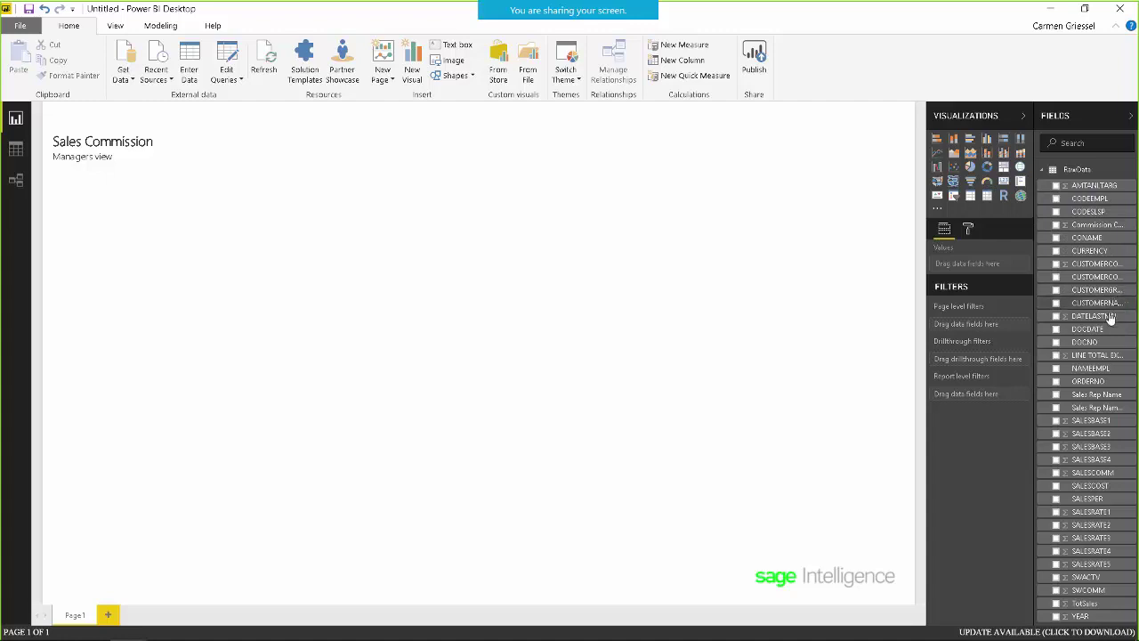
Add Sales Rep Name and DOCDATE as page level filters and collapse both filter cards.
left_click_drag(1090, 394, 979, 324)
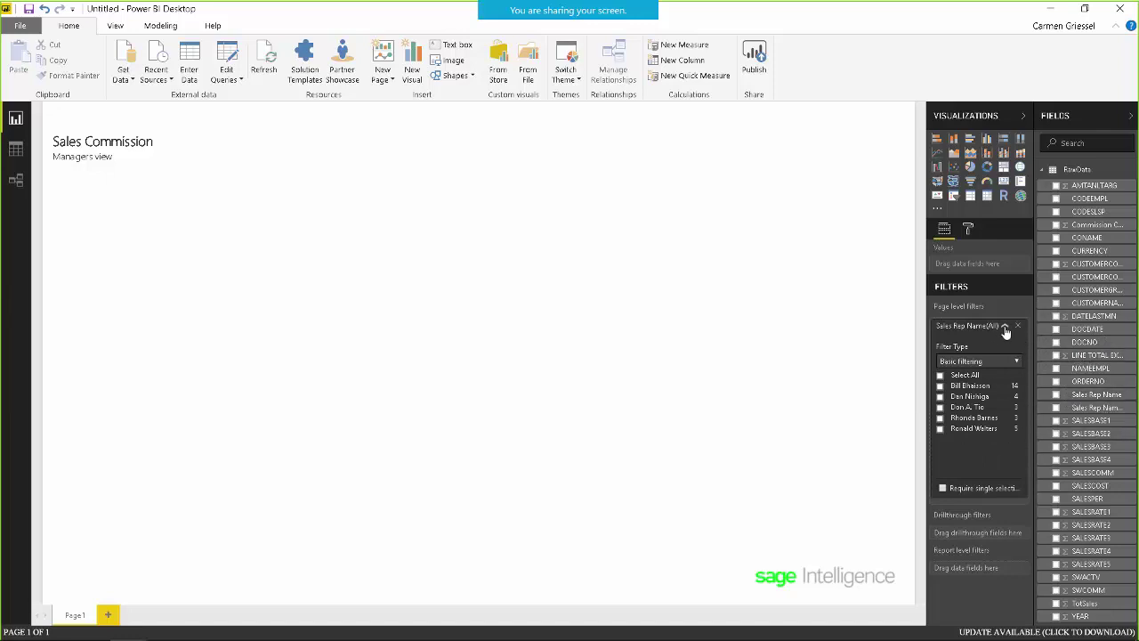
left_click(1005, 326)
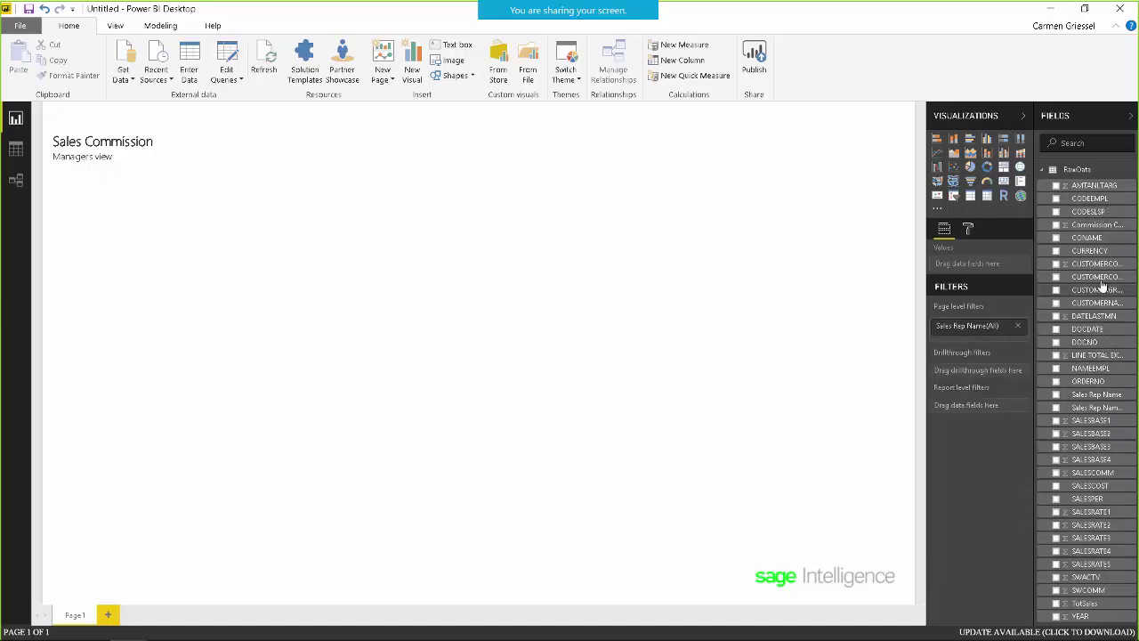
left_click_drag(1098, 330, 976, 345)
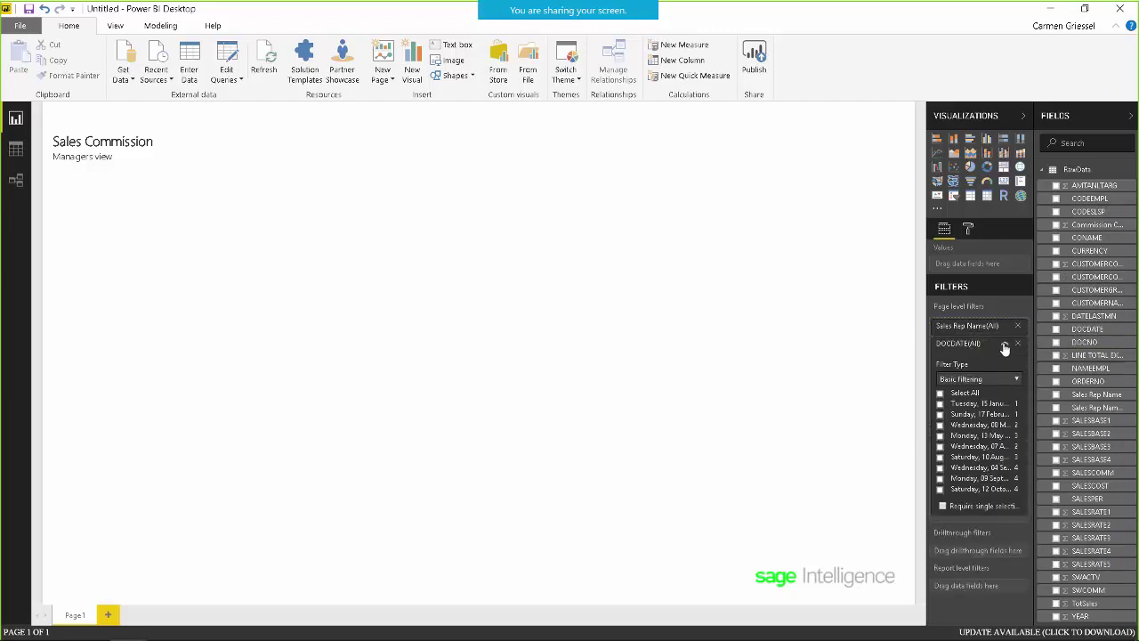
left_click(1005, 344)
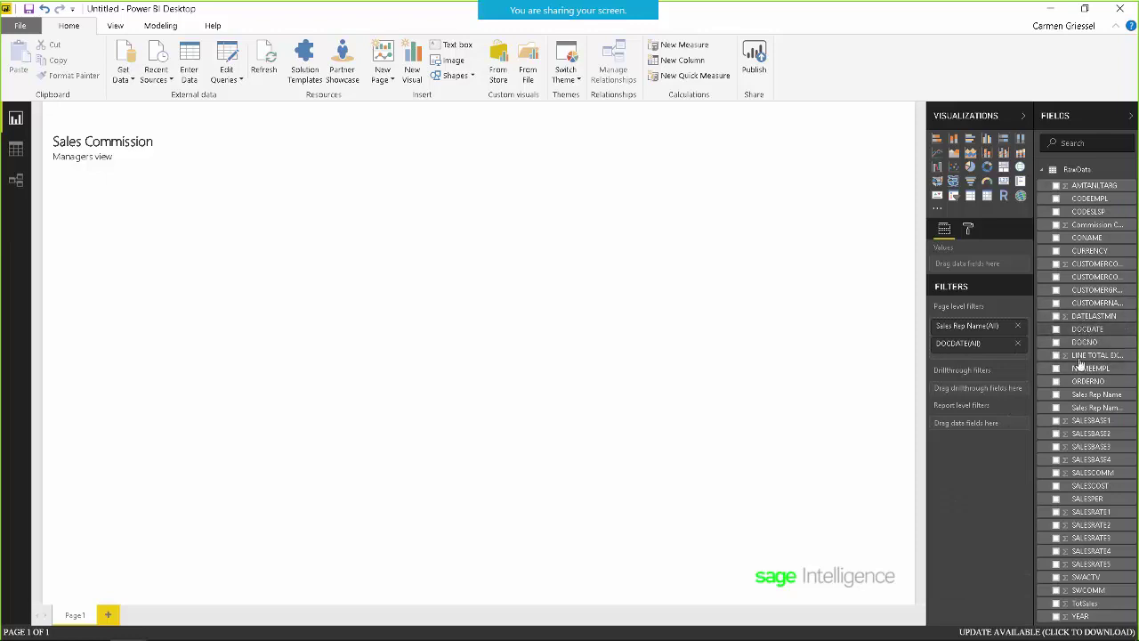
Place DOCDATE as a visual on the page and add a Sales Rep Name slicer beside it, displayed as a dropdown.
left_click_drag(1101, 329, 740, 178)
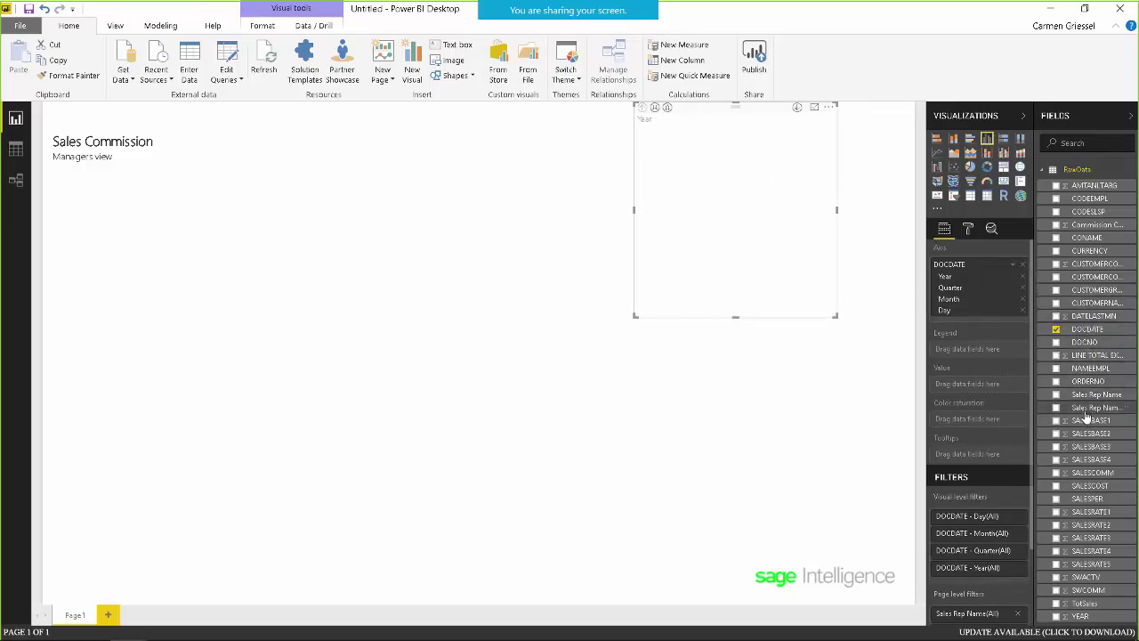
left_click_drag(1070, 398, 468, 178)
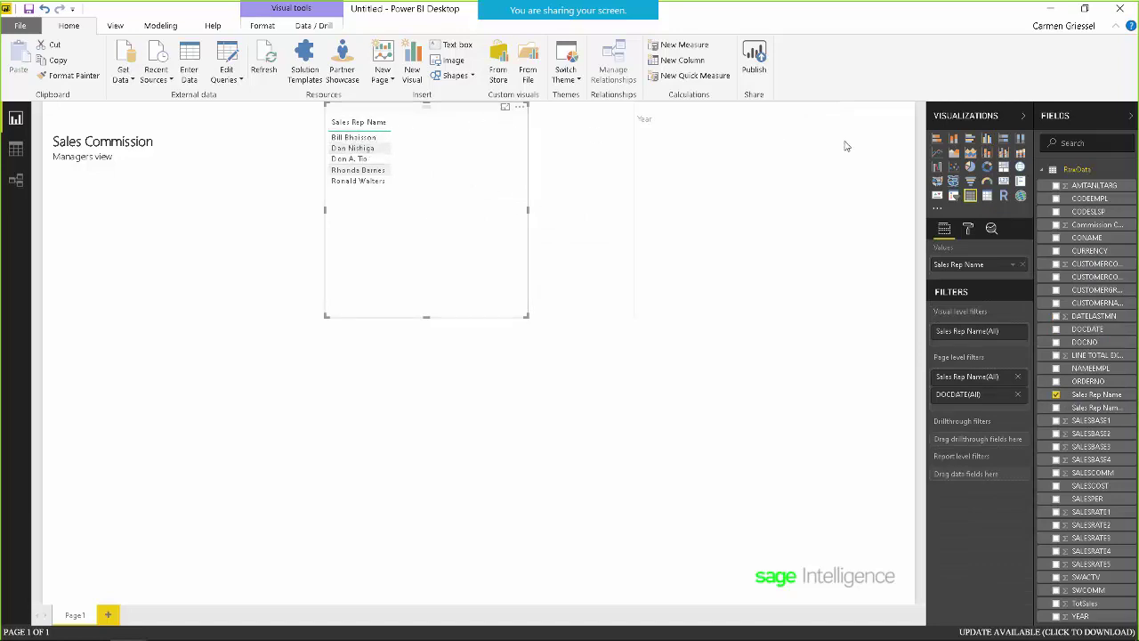
left_click(953, 196)
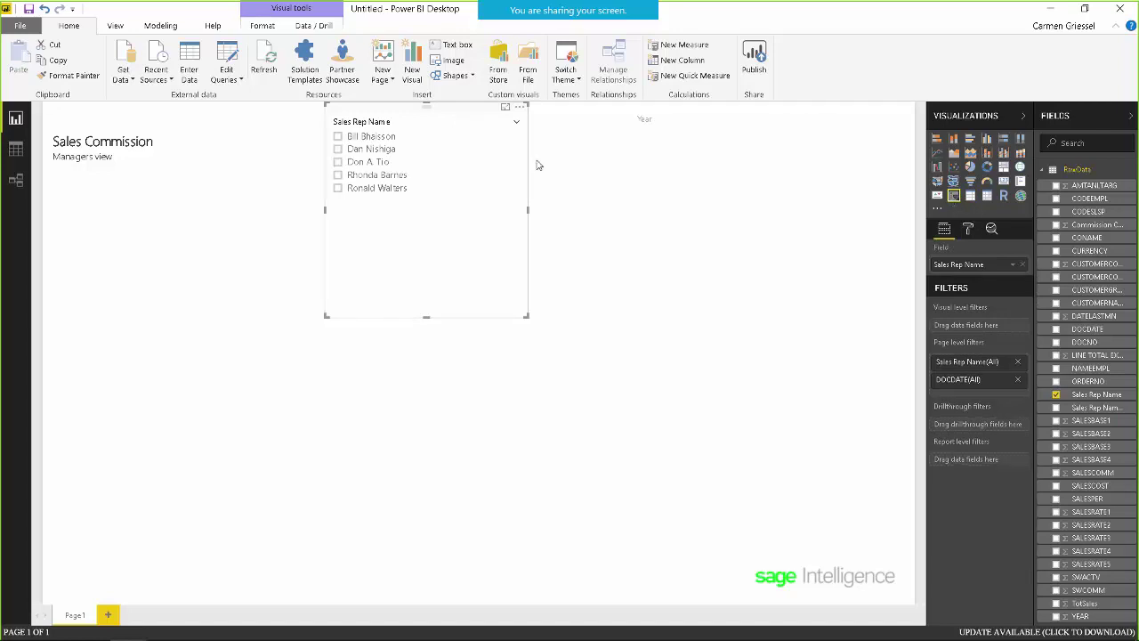
left_click(518, 126)
left_click(536, 160)
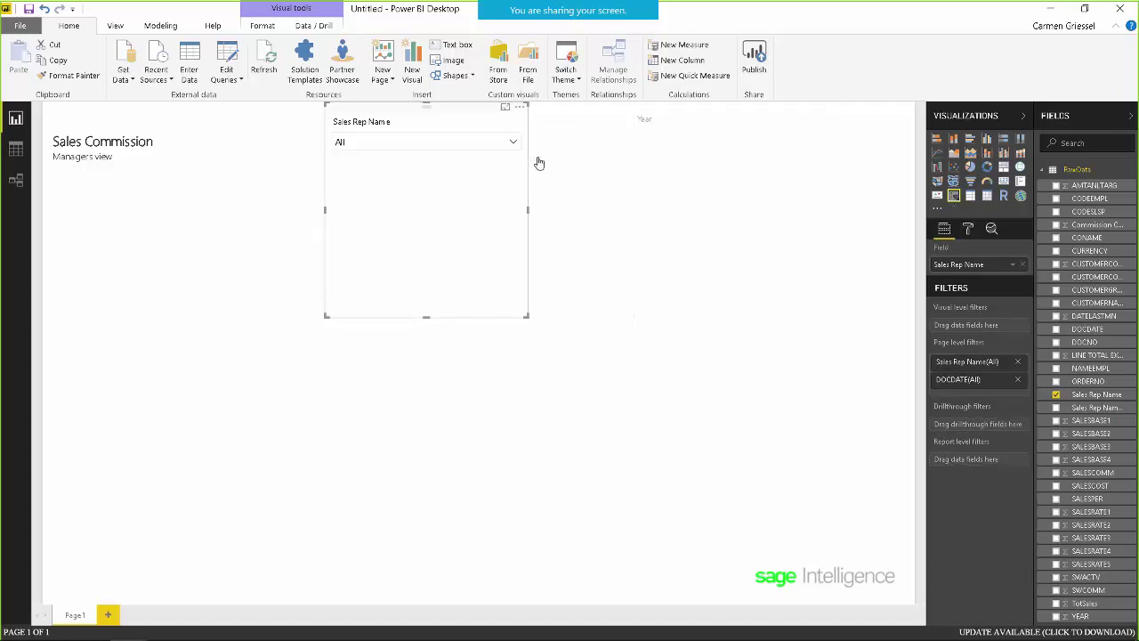
Test the Sales Rep Name slicer by choosing individual reps from its list, and clear the selection again.
left_click(512, 142)
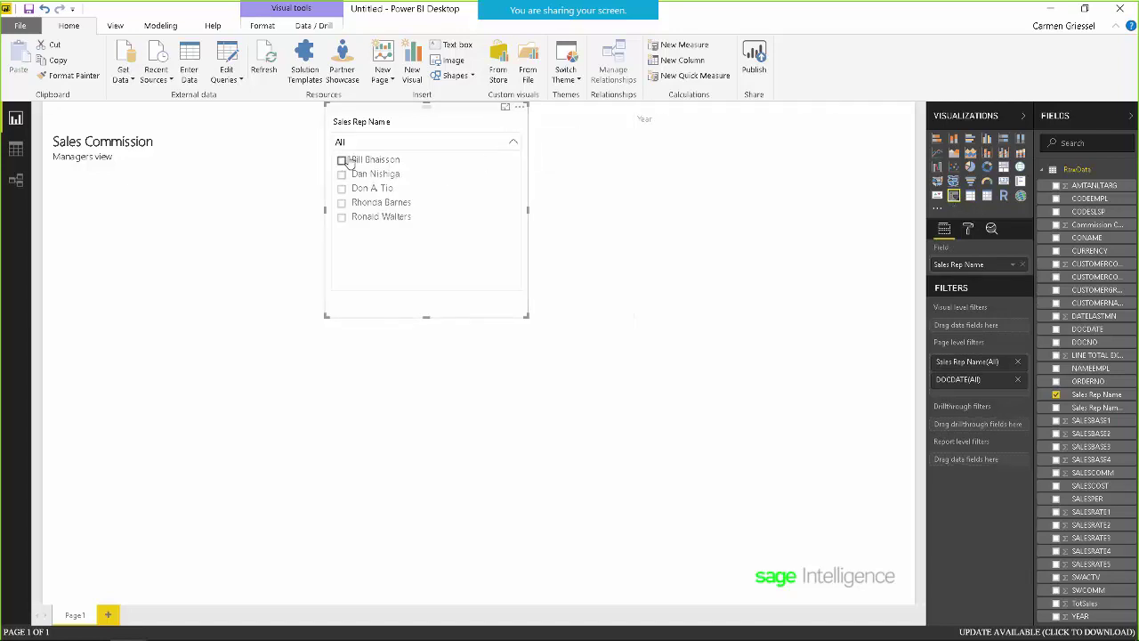
left_click(342, 161)
left_click(342, 160)
left_click(341, 174)
left_click(342, 160)
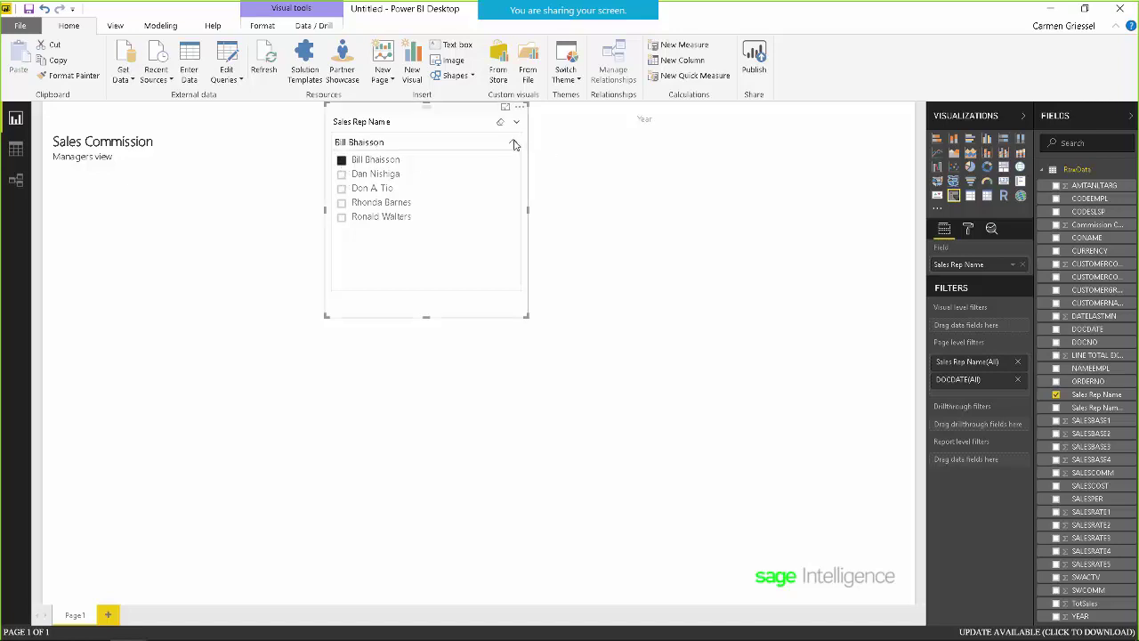
left_click(514, 145)
left_click(511, 144)
left_click(342, 160)
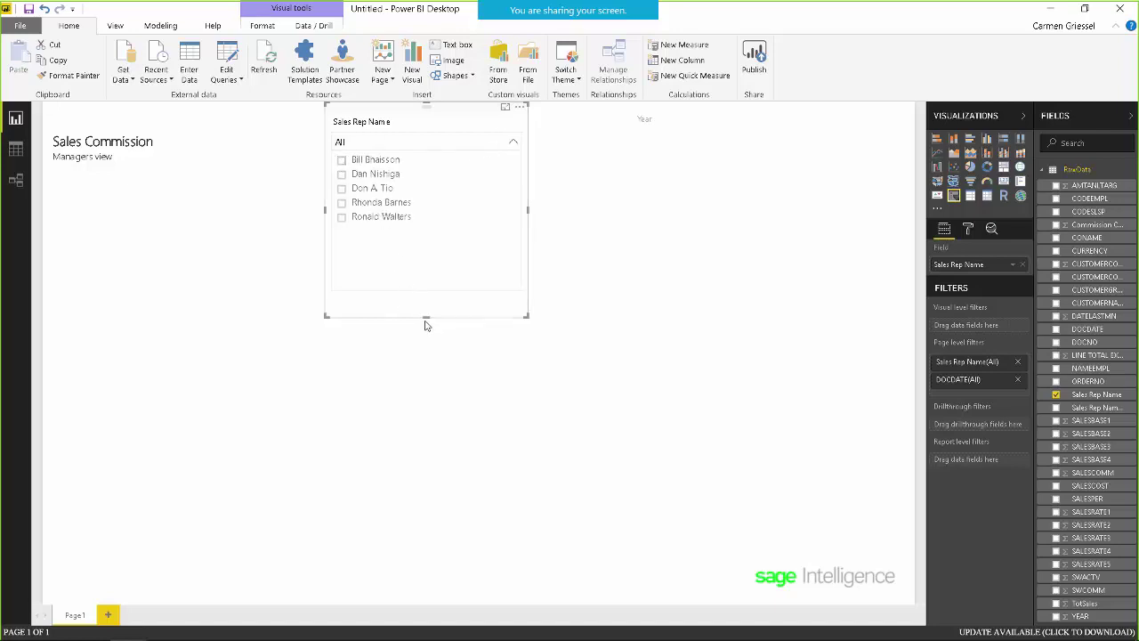
Shrink the Sales Rep Name slicer to a compact dropdown and place it to the right of the Sales Commission title.
left_click_drag(426, 318, 431, 170)
left_click_drag(532, 139, 463, 143)
left_click_drag(414, 113, 516, 124)
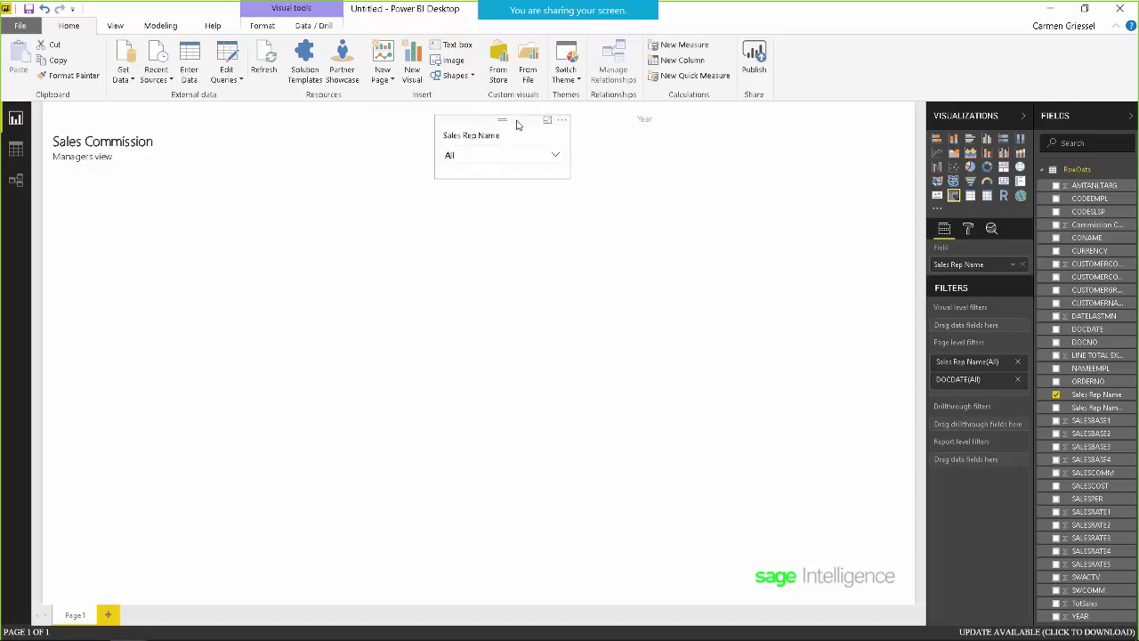
Take the Year and Month levels out of the DOCDATE visual's axis and remove the DOCDATE field entirely.
left_click(674, 119)
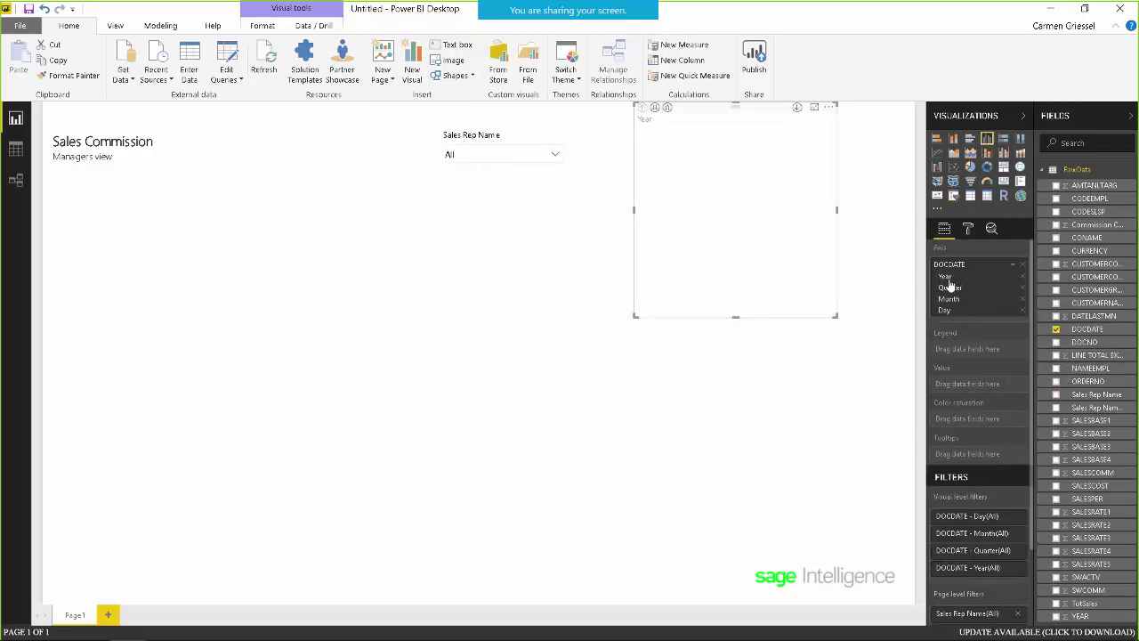
left_click(1022, 277)
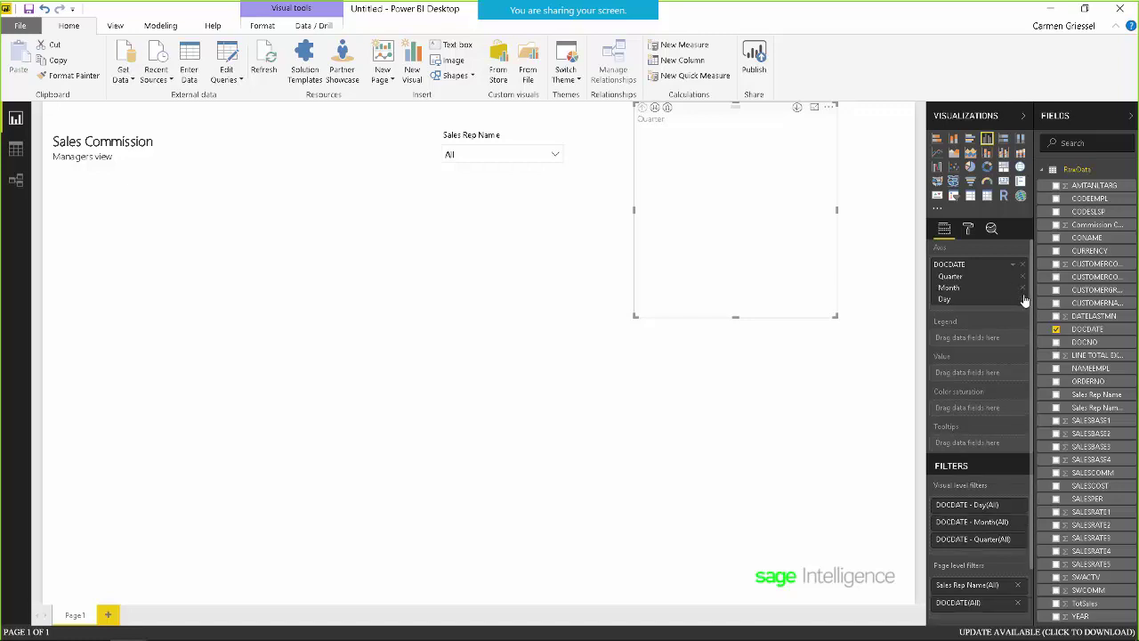
left_click(1023, 289)
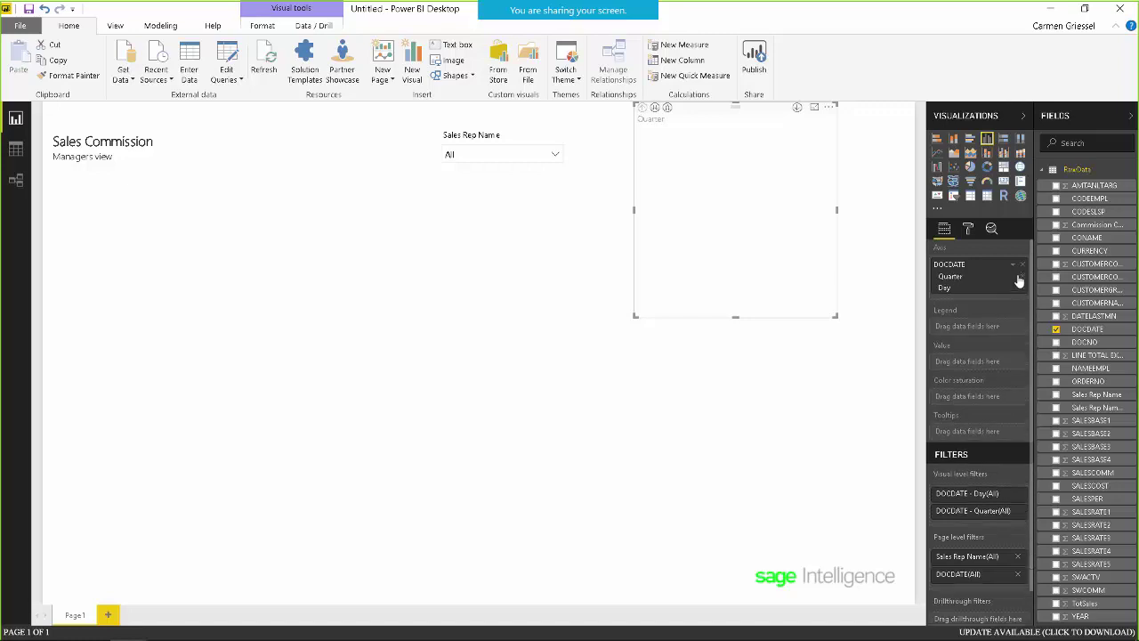
left_click(1023, 264)
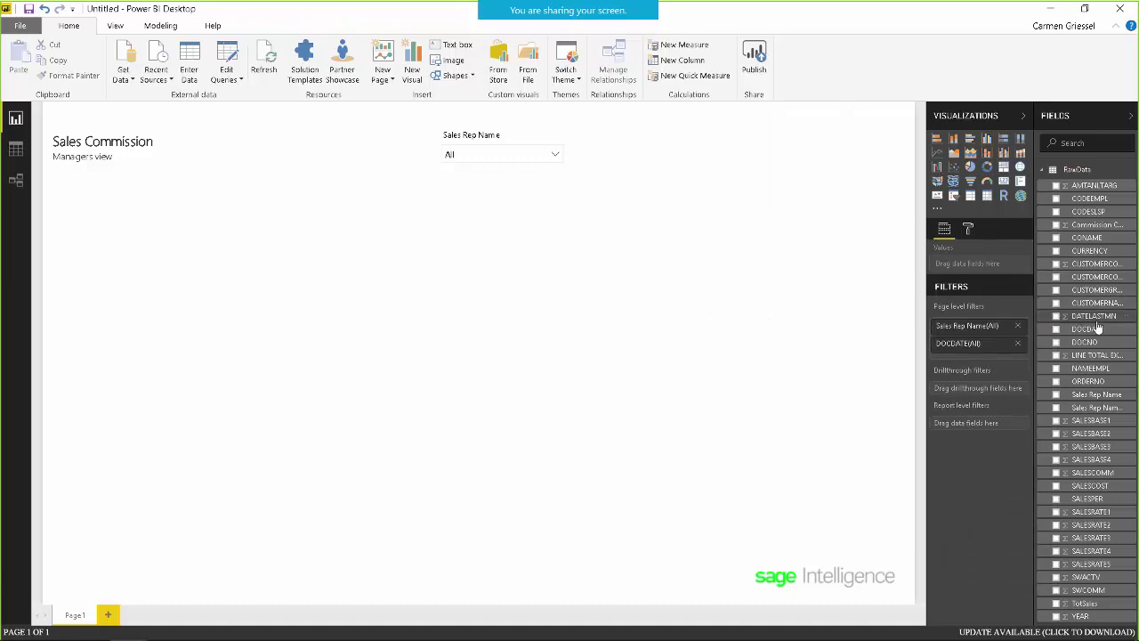
Place DOCDATE on the report page as a slicer and try out its date range handles.
left_click_drag(1092, 343, 785, 183)
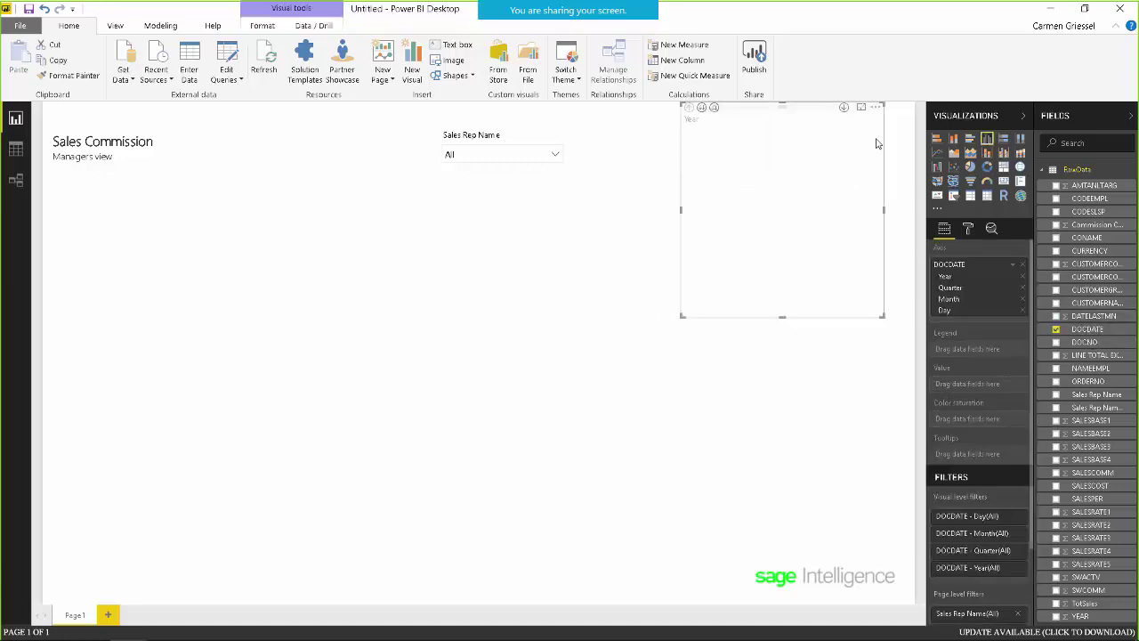
left_click(954, 196)
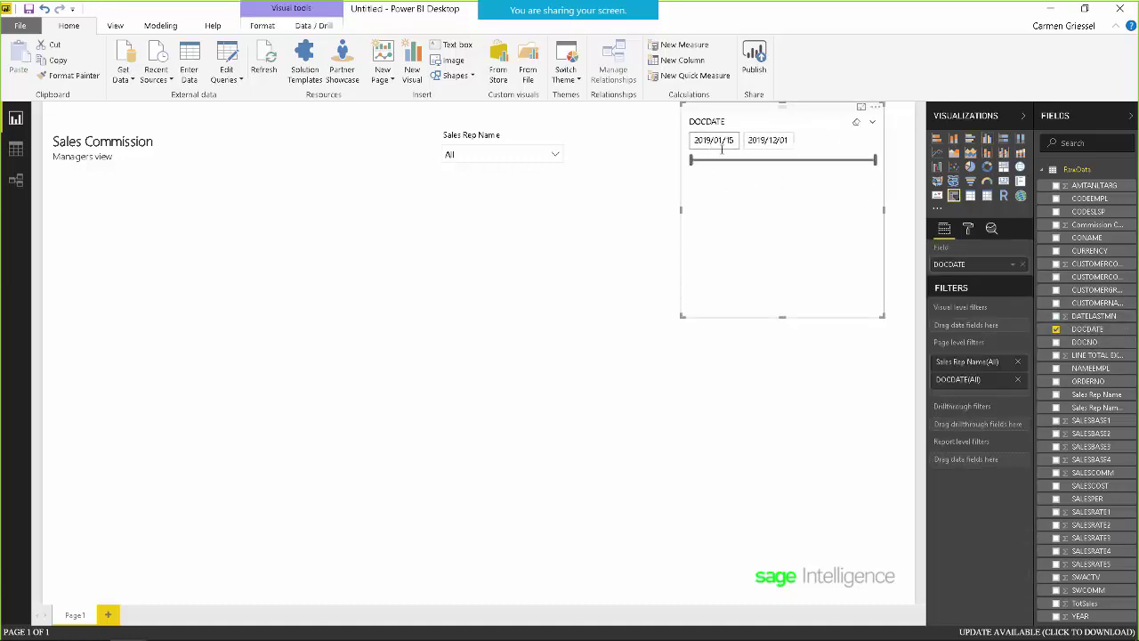
mouse_move(691, 161)
left_mouse_down()
mouse_move(756, 161)
mouse_move(762, 171)
mouse_move(678, 169)
left_mouse_up()
left_click(678, 169)
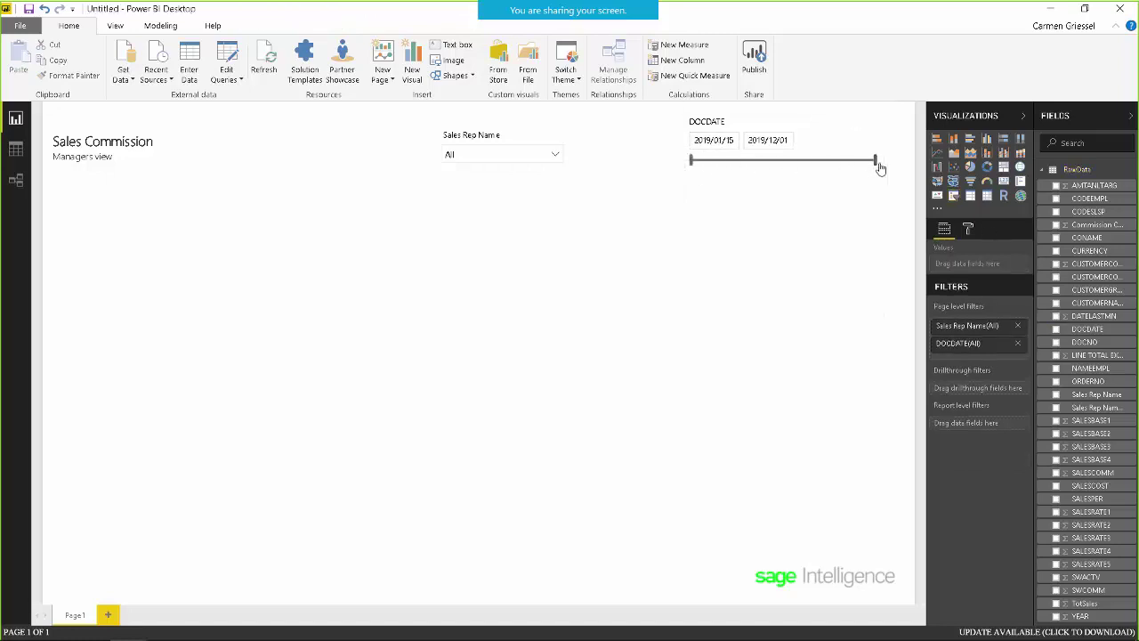
mouse_move(869, 170)
left_mouse_down()
mouse_move(804, 169)
mouse_move(885, 173)
left_mouse_up()
Display the DOCDATE slicer as a dropdown, look through its list of dates and delete the slicer.
left_click(873, 124)
left_click(873, 123)
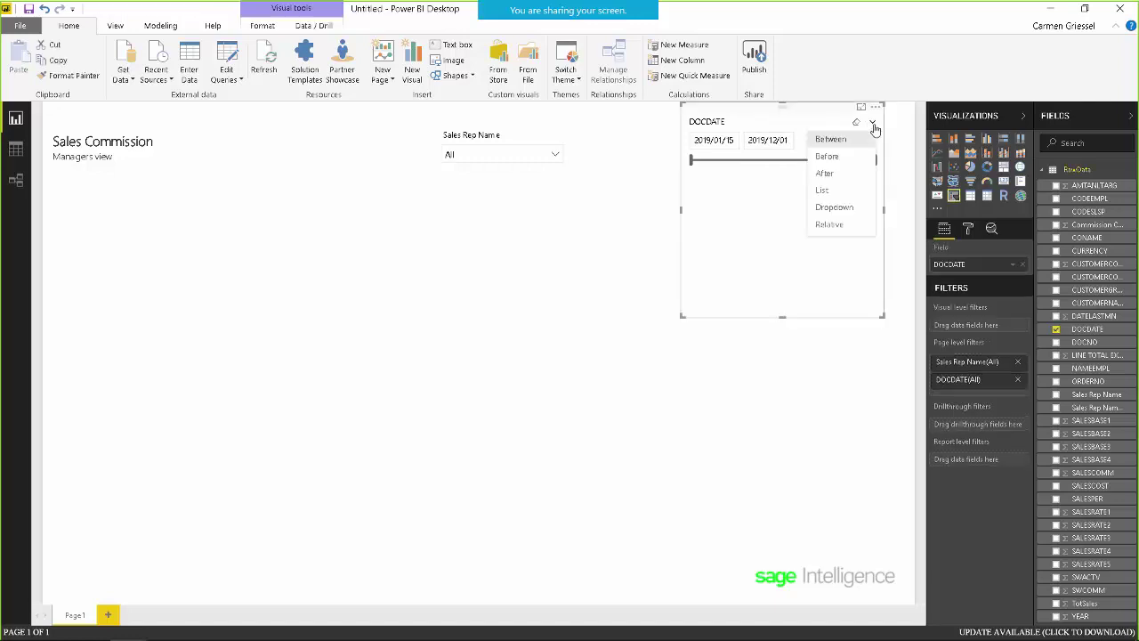
left_click(836, 207)
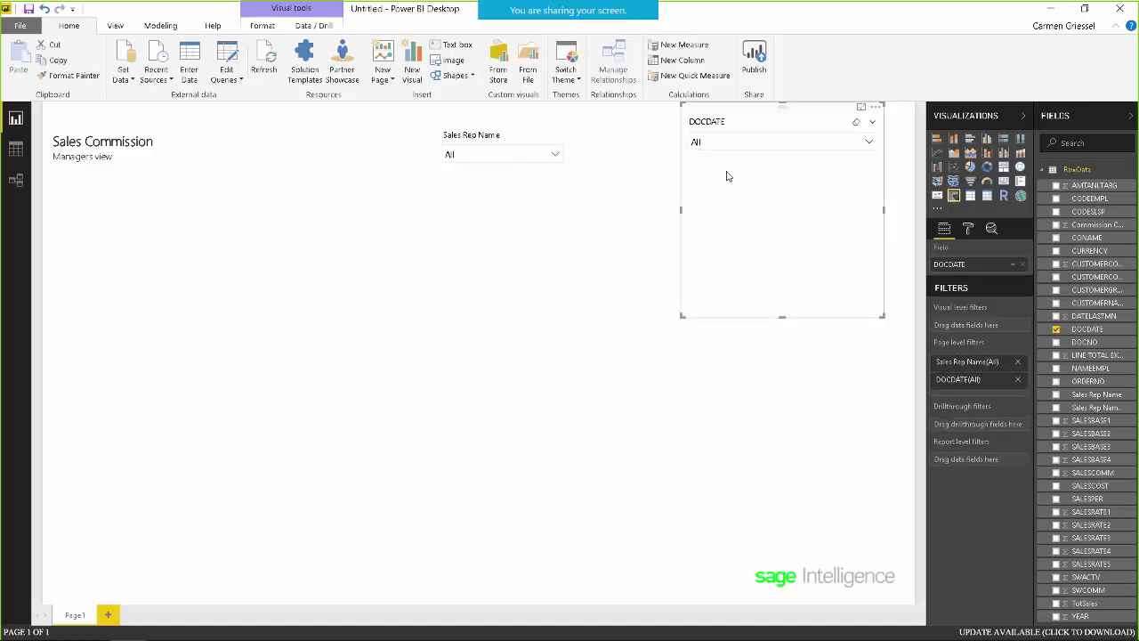
left_click(869, 142)
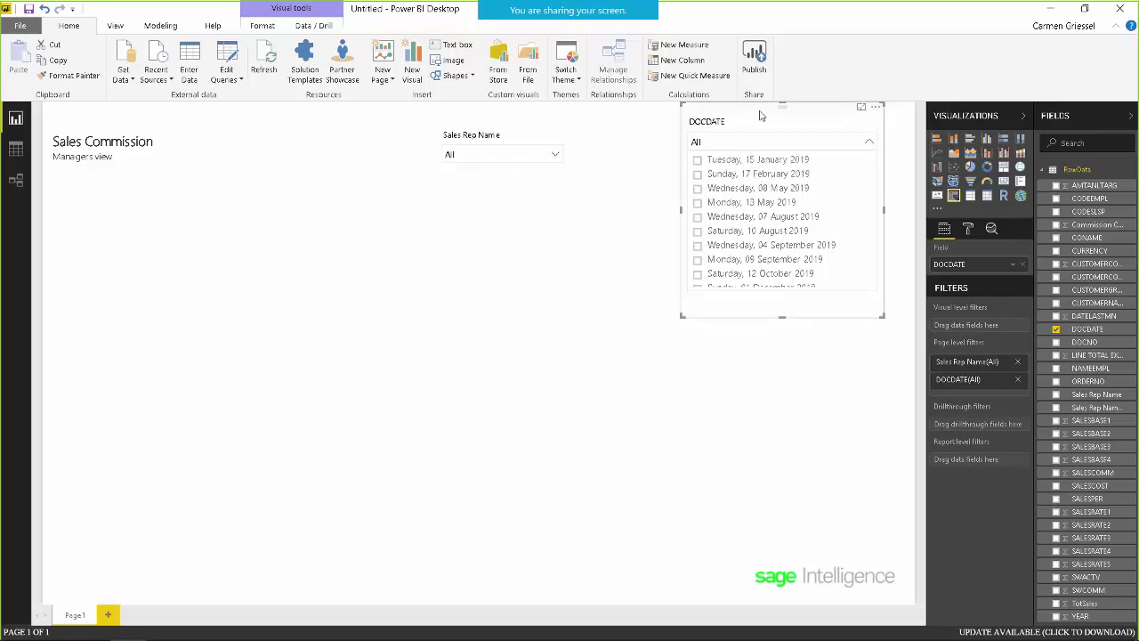
left_click(835, 118)
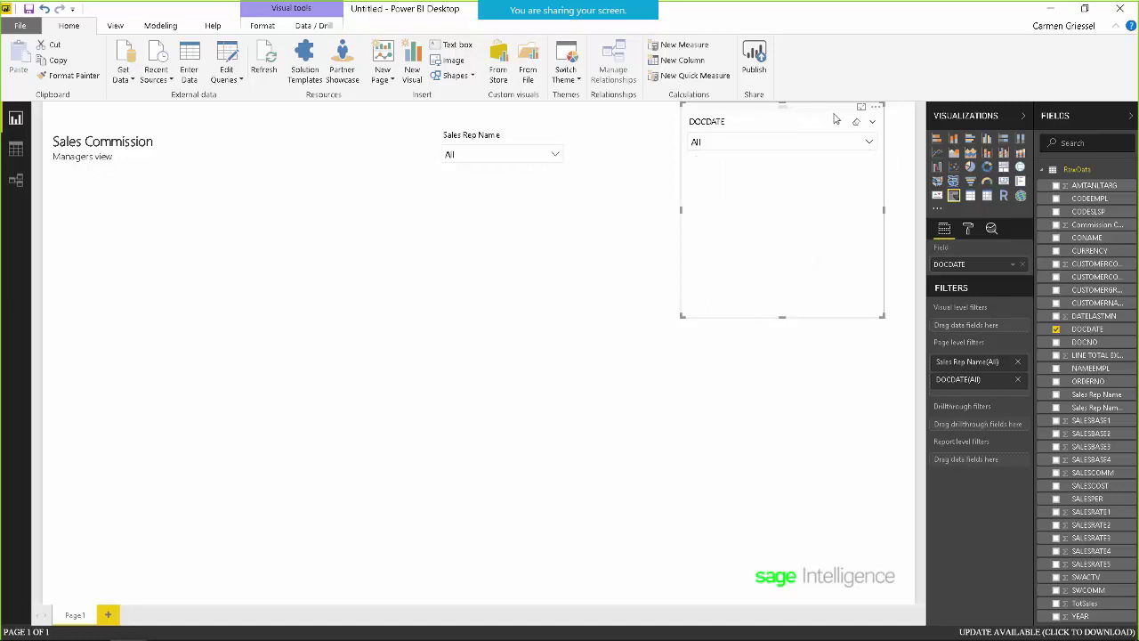
key("Delete")
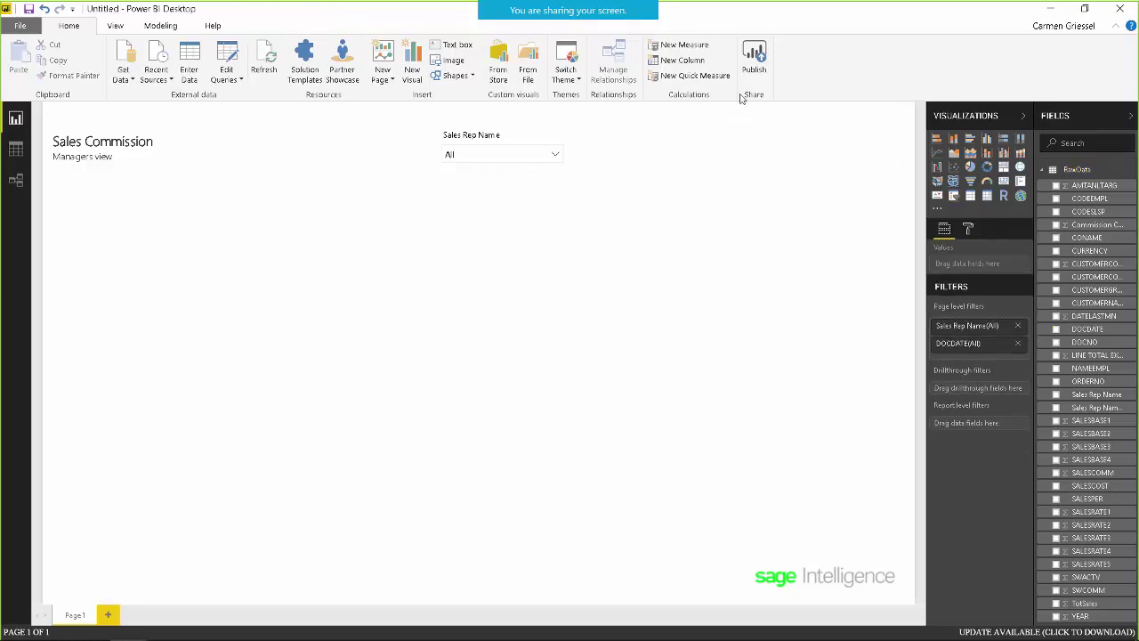
Open the RawData query in the Query Editor and duplicate the DOCDATE column.
left_click(15, 182)
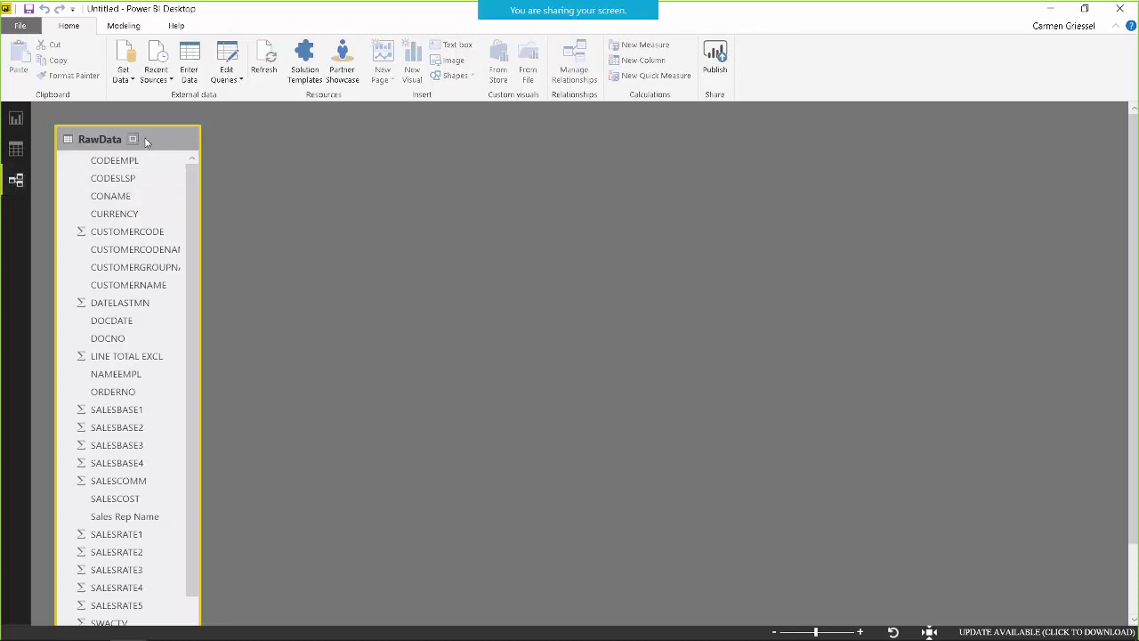
left_click(226, 60)
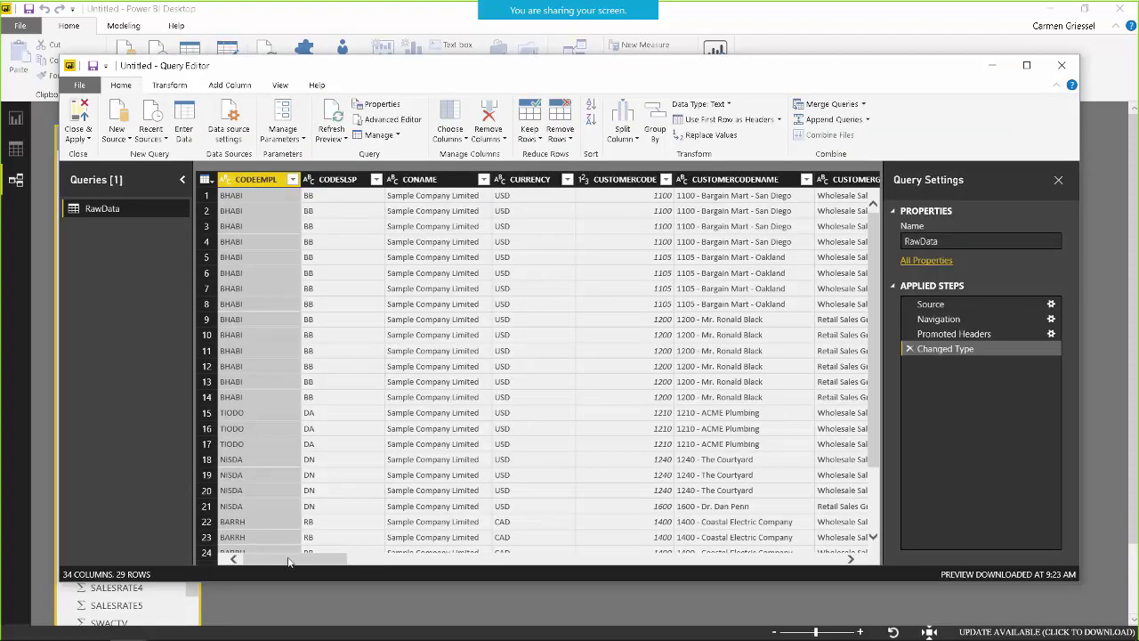
left_click_drag(288, 562, 438, 545)
left_click(506, 181)
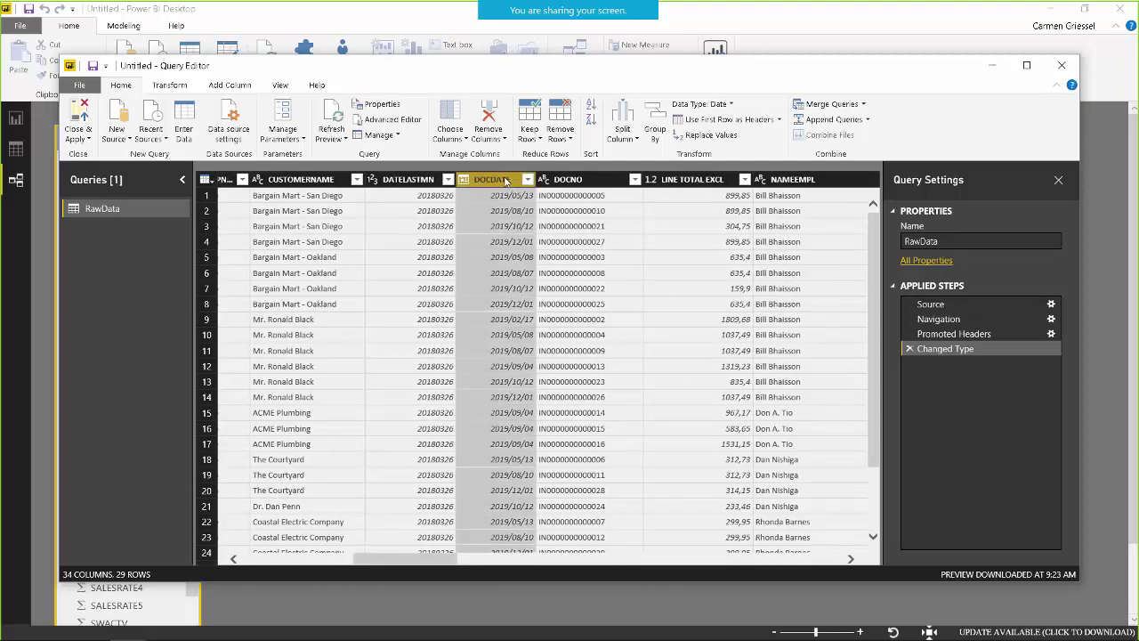
right_click(494, 183)
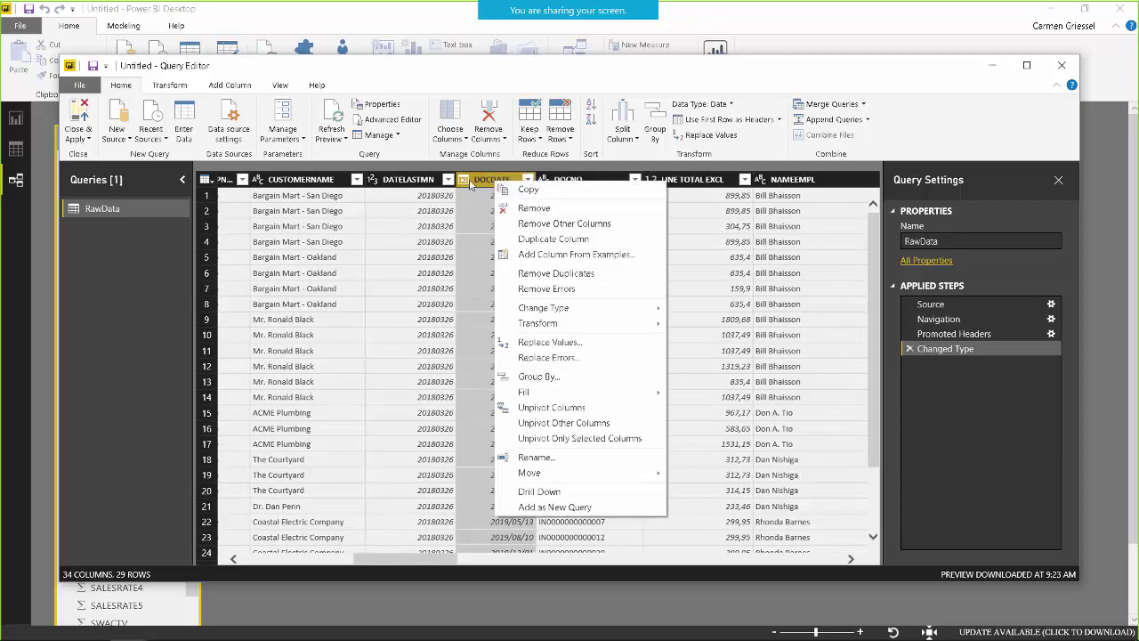
left_click(533, 241)
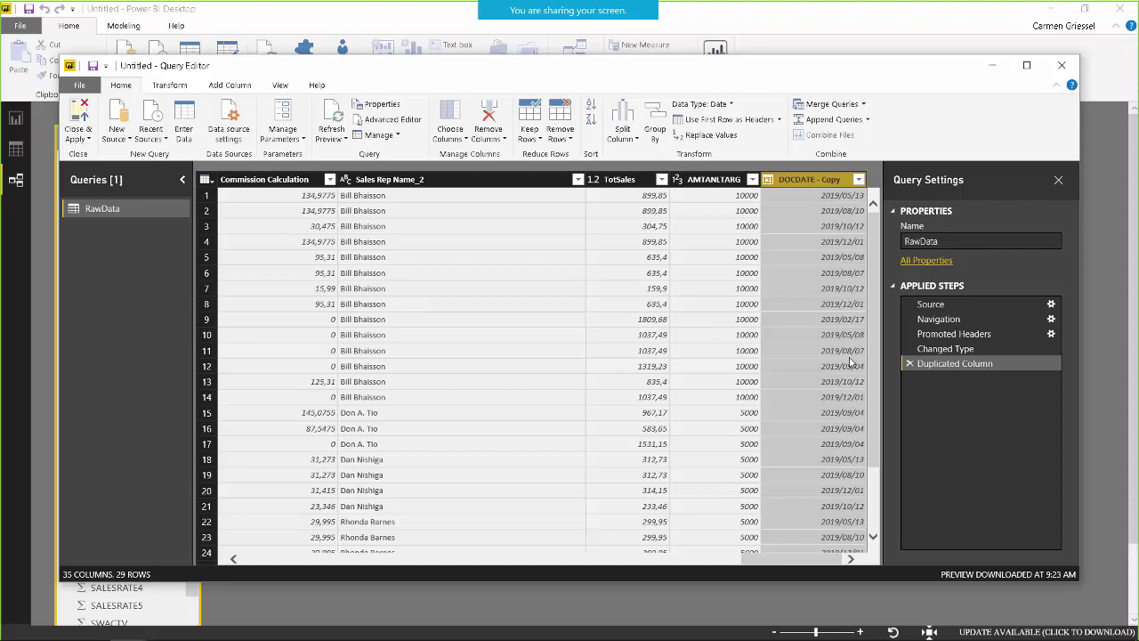
Rename the duplicated DOCDATE column as Month.
right_click(807, 180)
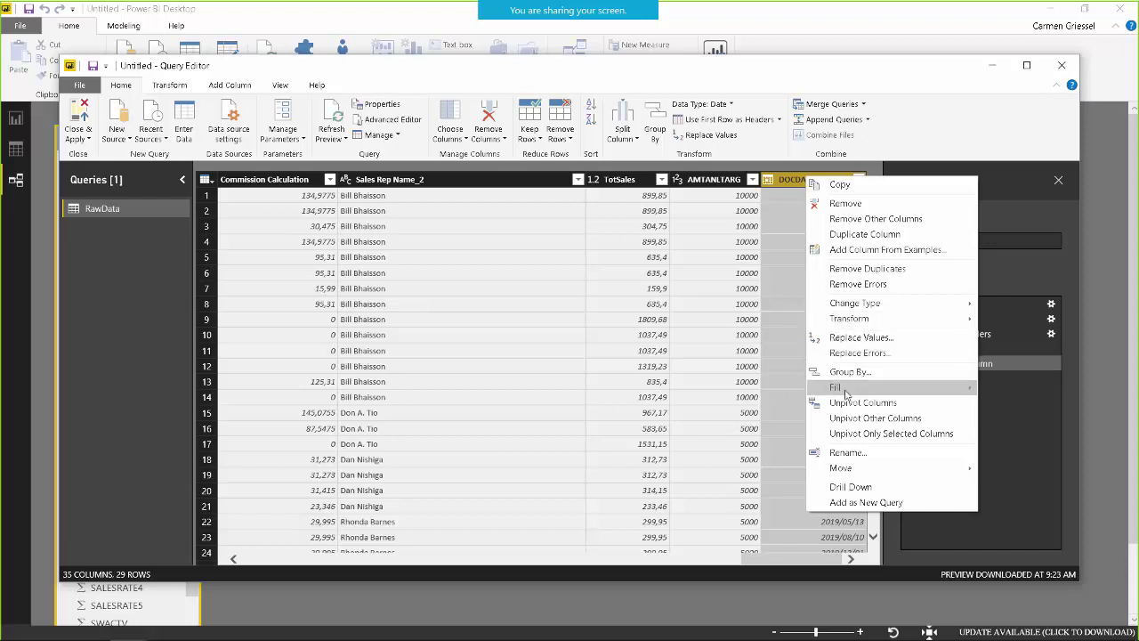
left_click(848, 452)
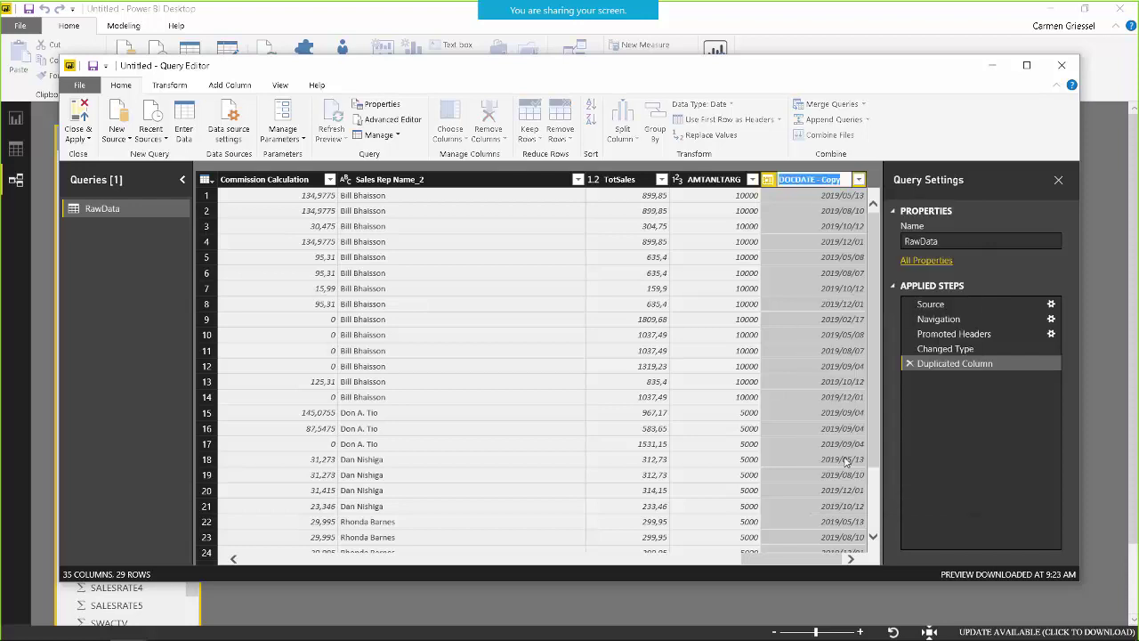
type("Month")
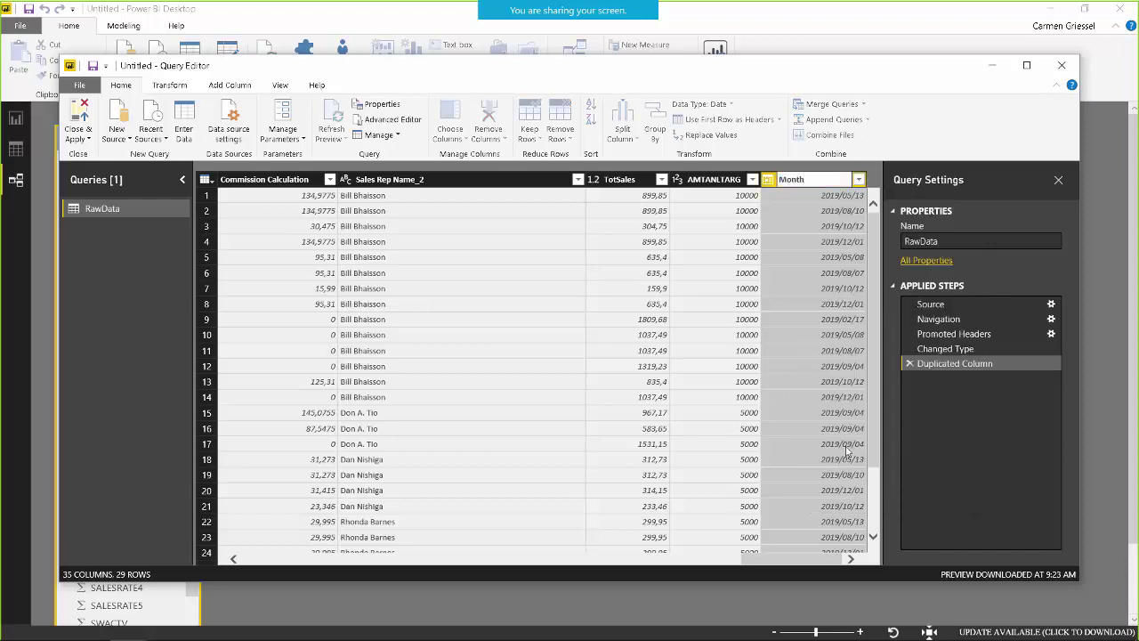
key("Return")
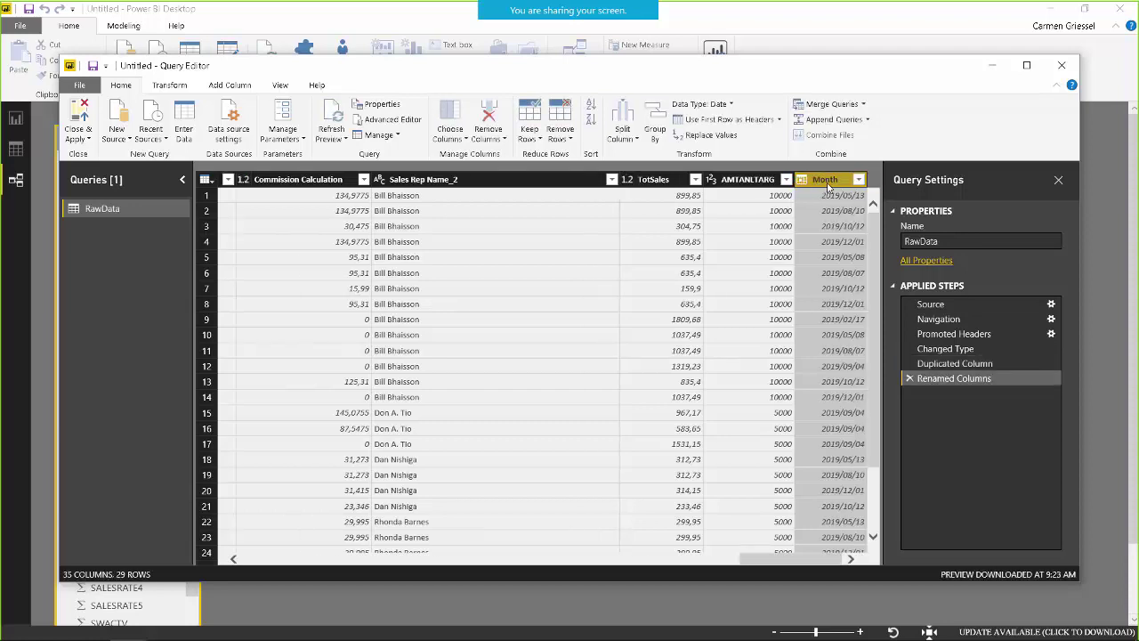
Transform the Month column to Name of Month, then apply the query changes and return to the report page.
right_click(828, 186)
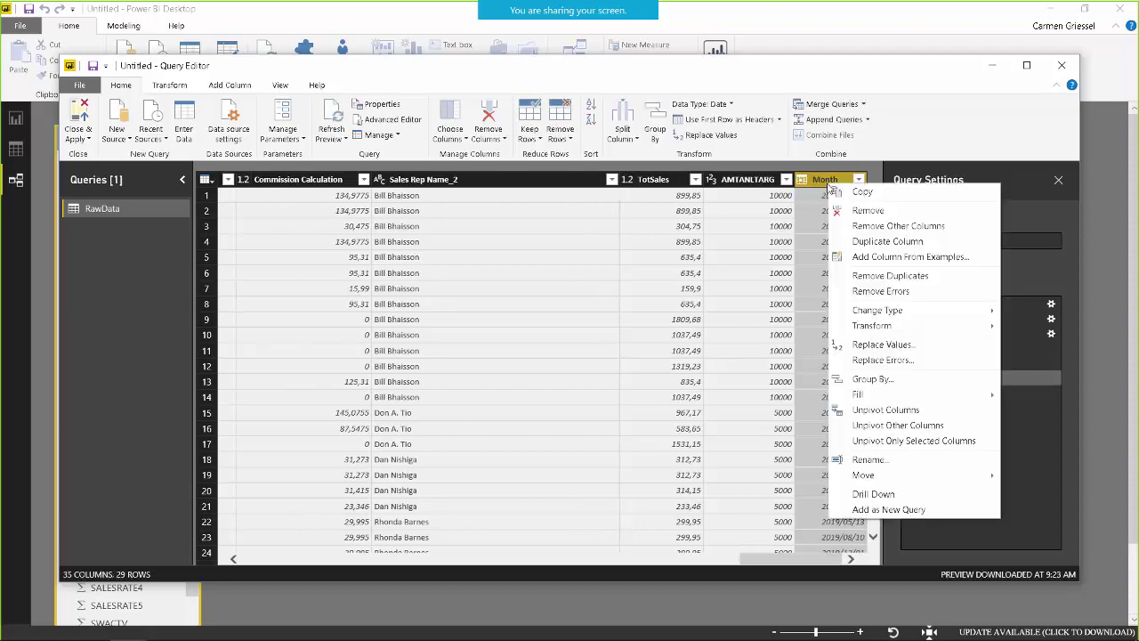
mouse_move(879, 330)
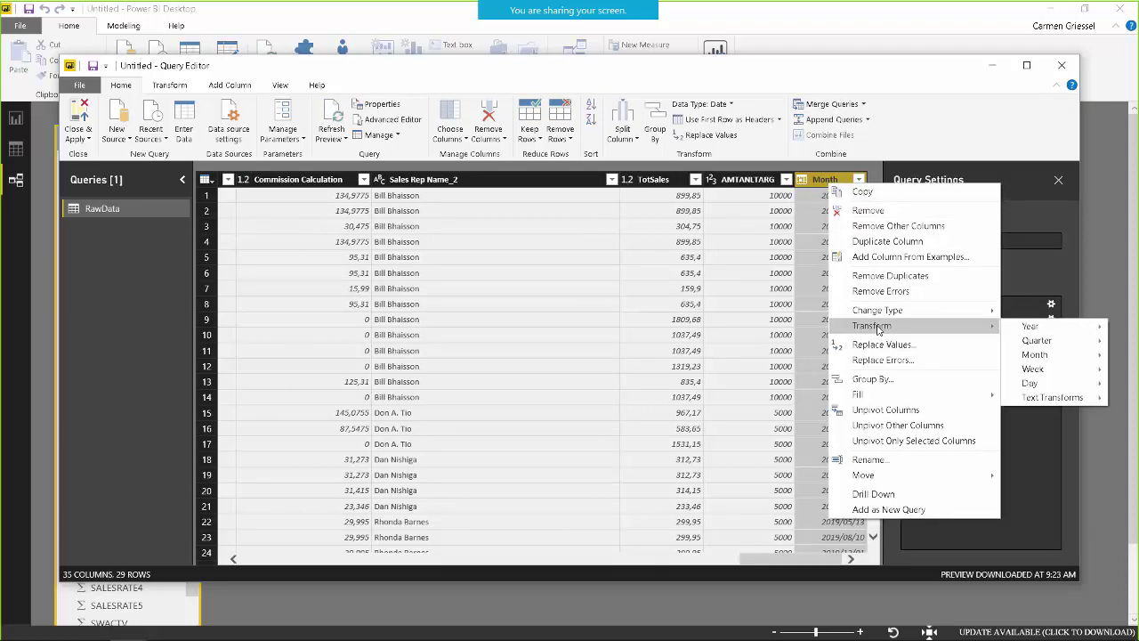
mouse_move(1033, 355)
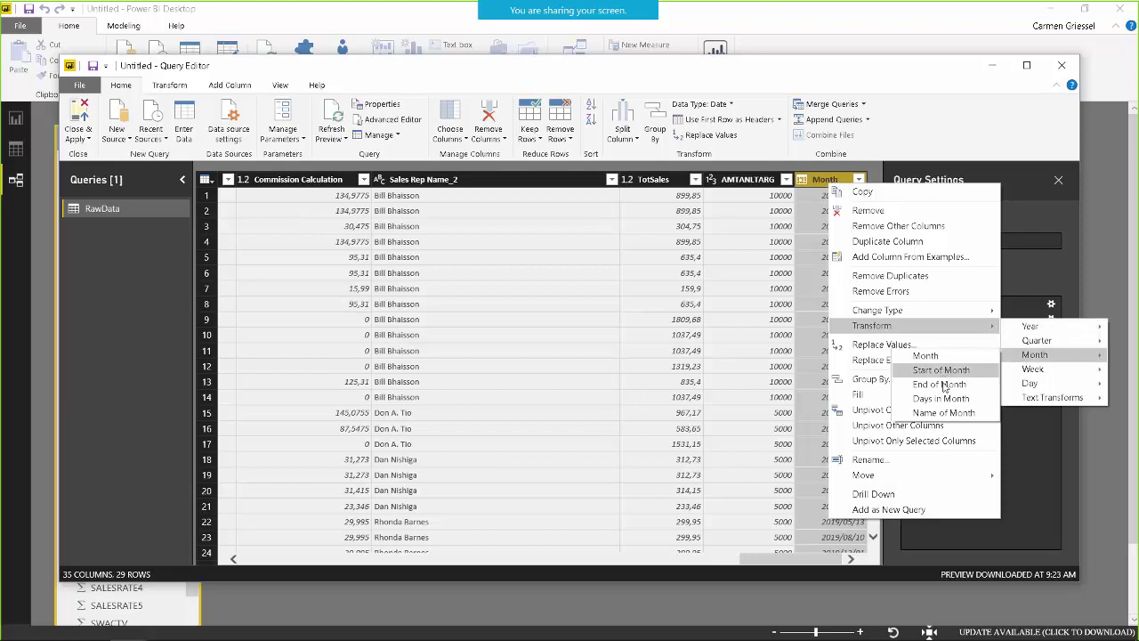
left_click(942, 412)
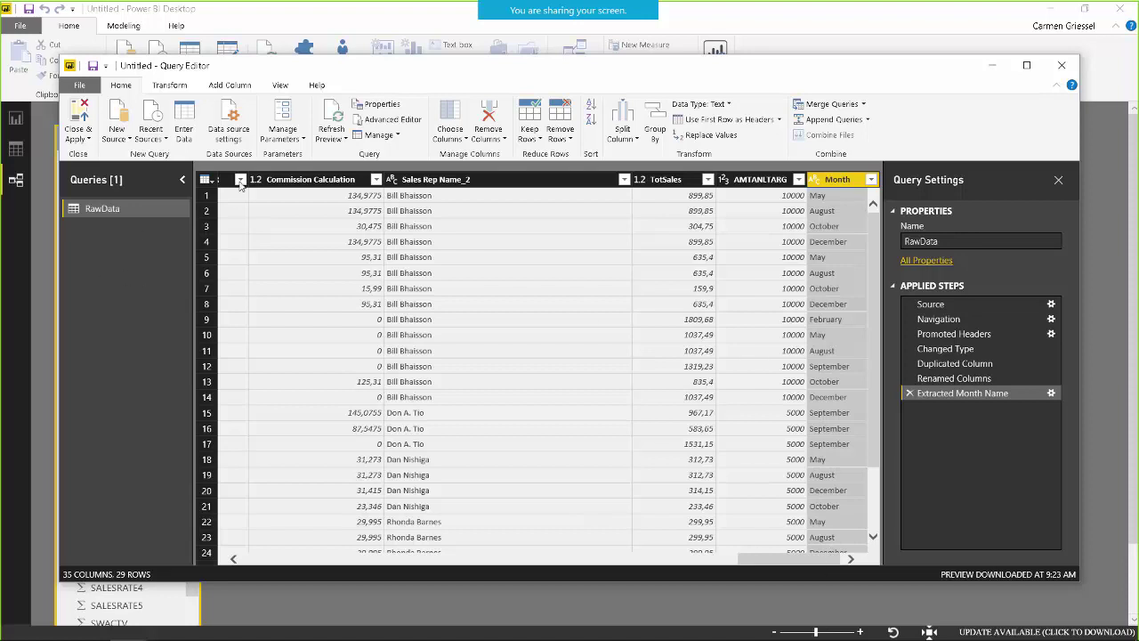
left_click(78, 120)
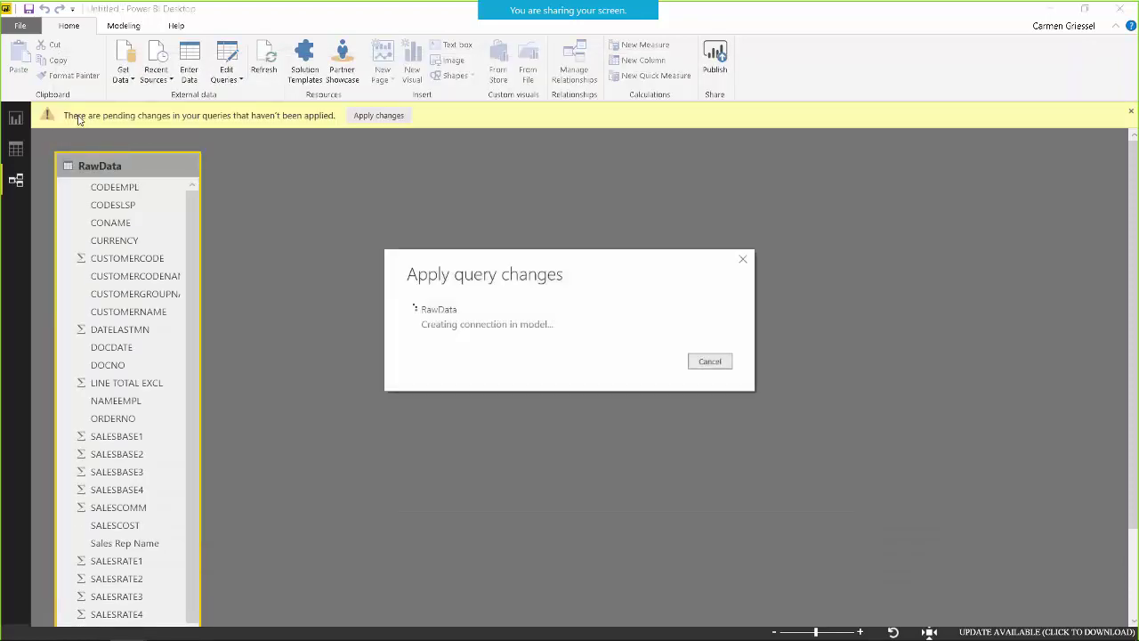
left_click(15, 118)
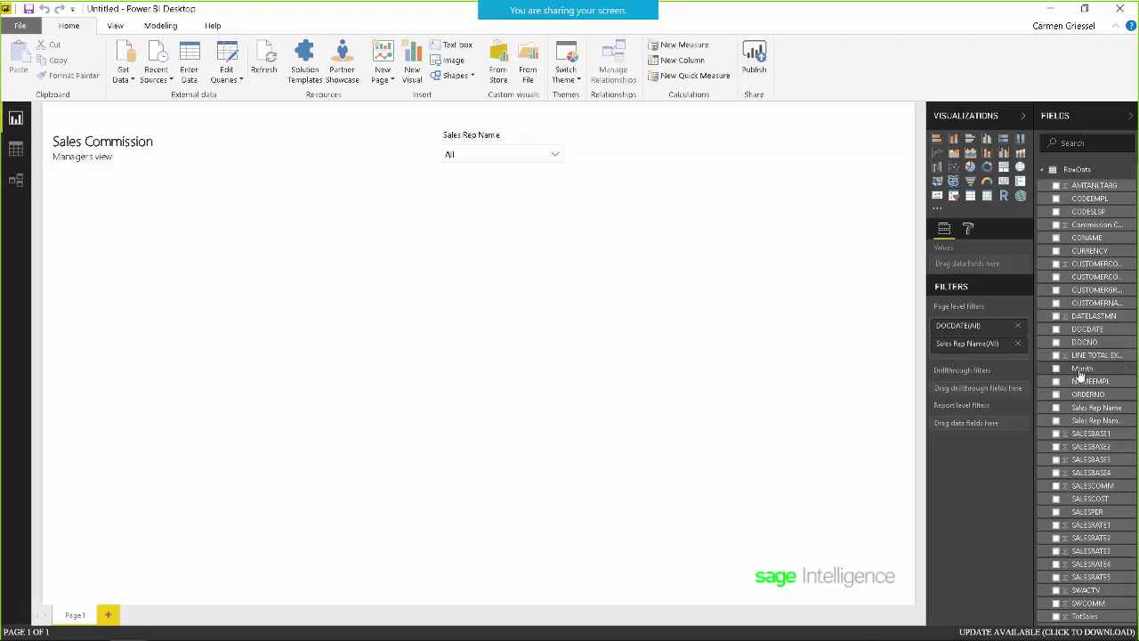
Add the Month field to the report page as a slicer displayed as a dropdown.
left_click_drag(1080, 375, 735, 160)
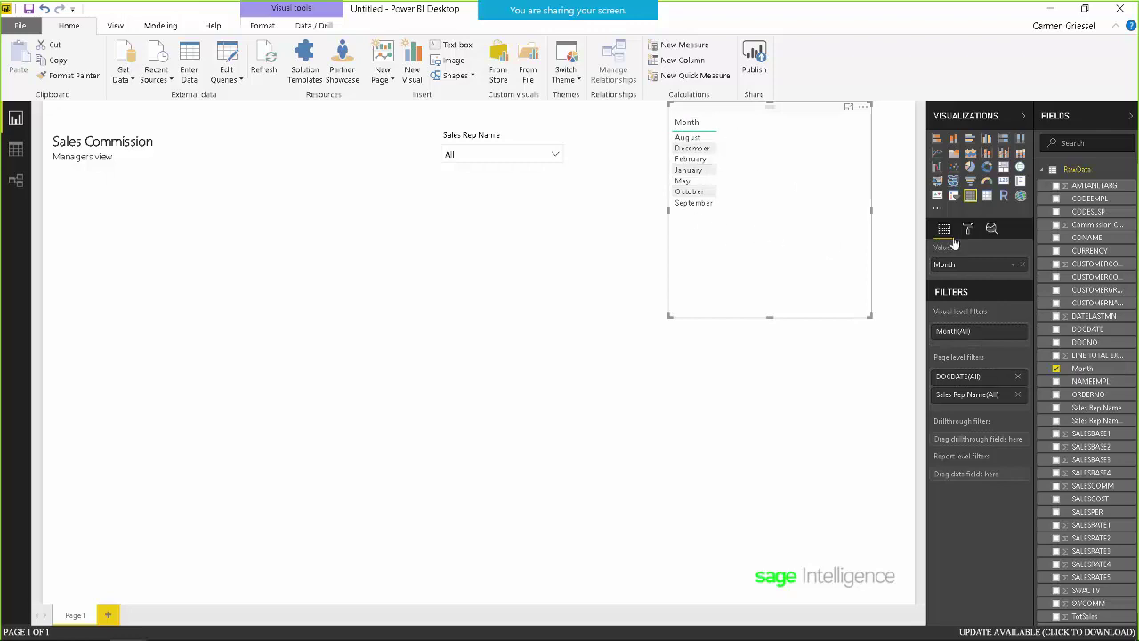
left_click(954, 197)
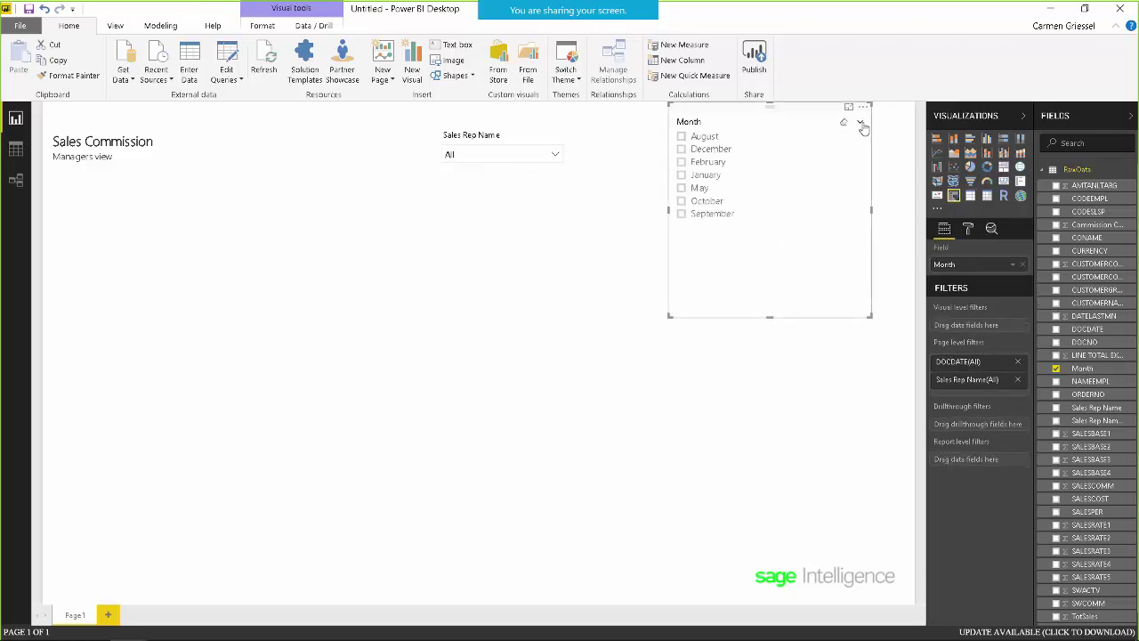
left_click(861, 123)
left_click(821, 157)
Shrink the Month slicer, place it directly beside the Sales Rep Name slicer and deselect it.
left_click_drag(771, 315, 766, 172)
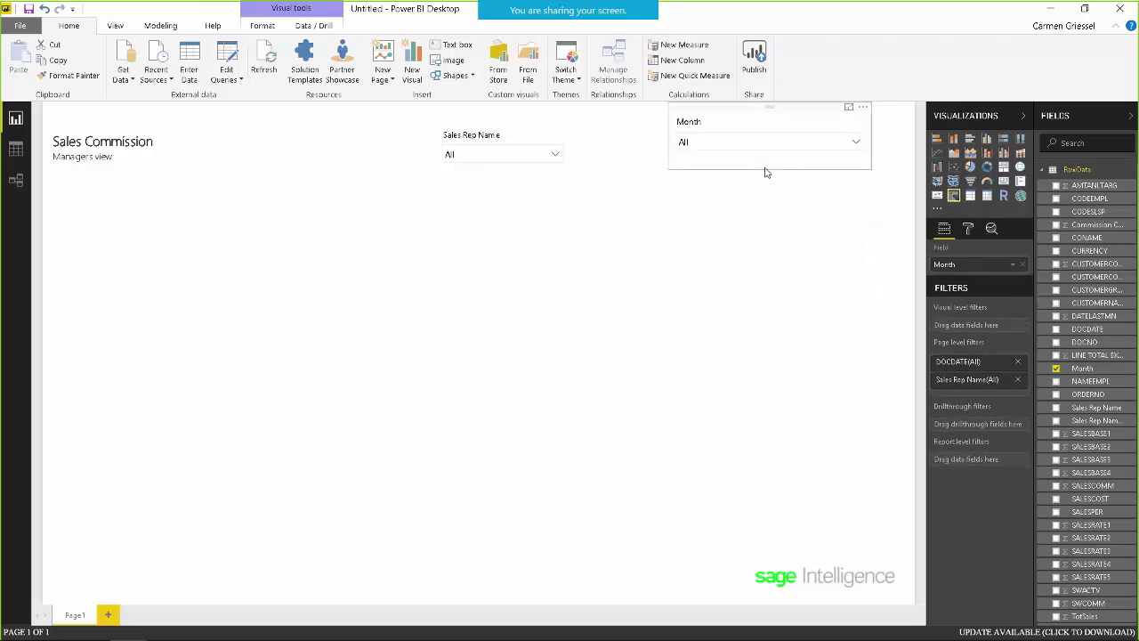
left_click_drag(871, 135, 801, 145)
left_click_drag(716, 118, 624, 127)
left_click(667, 231)
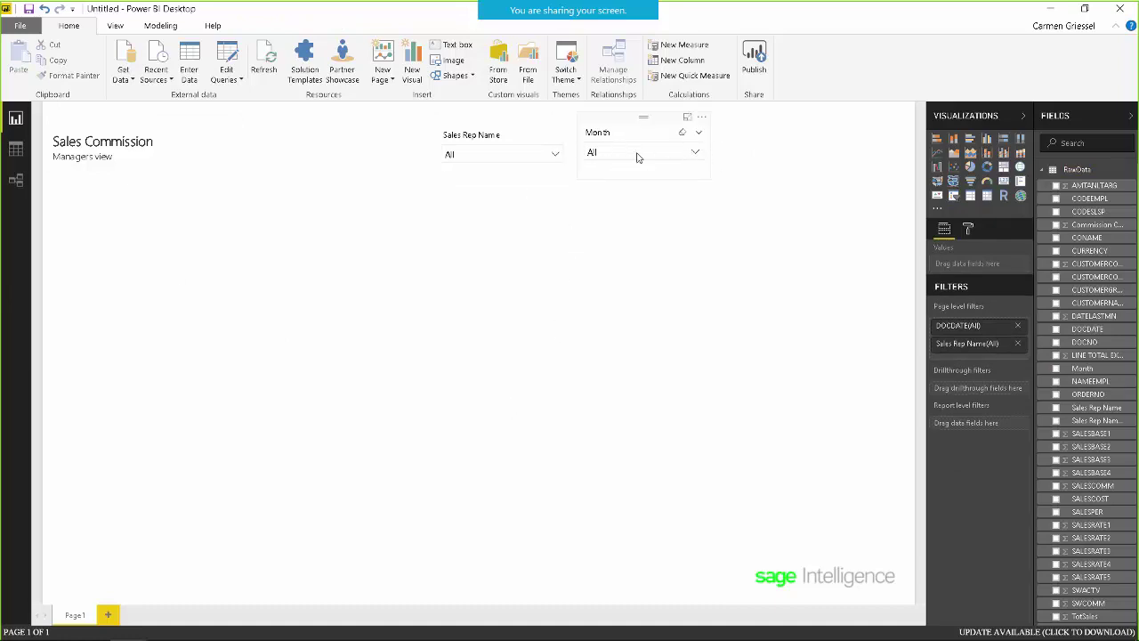
Replace the DOCDATE page-level filter with Month and collapse the new filter's options.
left_click(1017, 325)
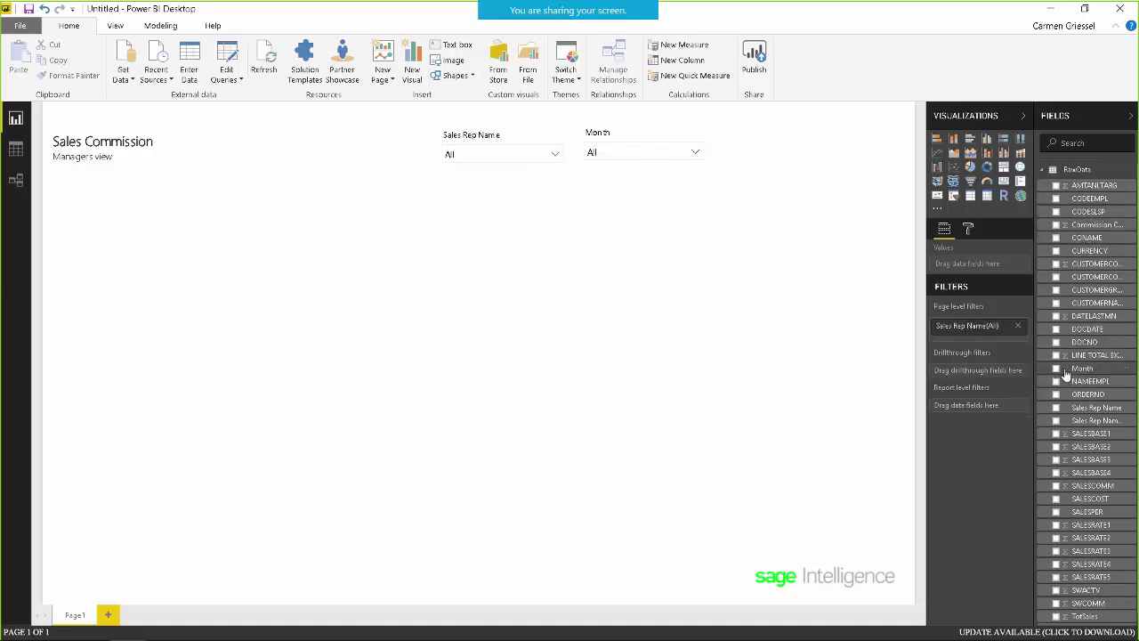
left_click_drag(1035, 359, 963, 345)
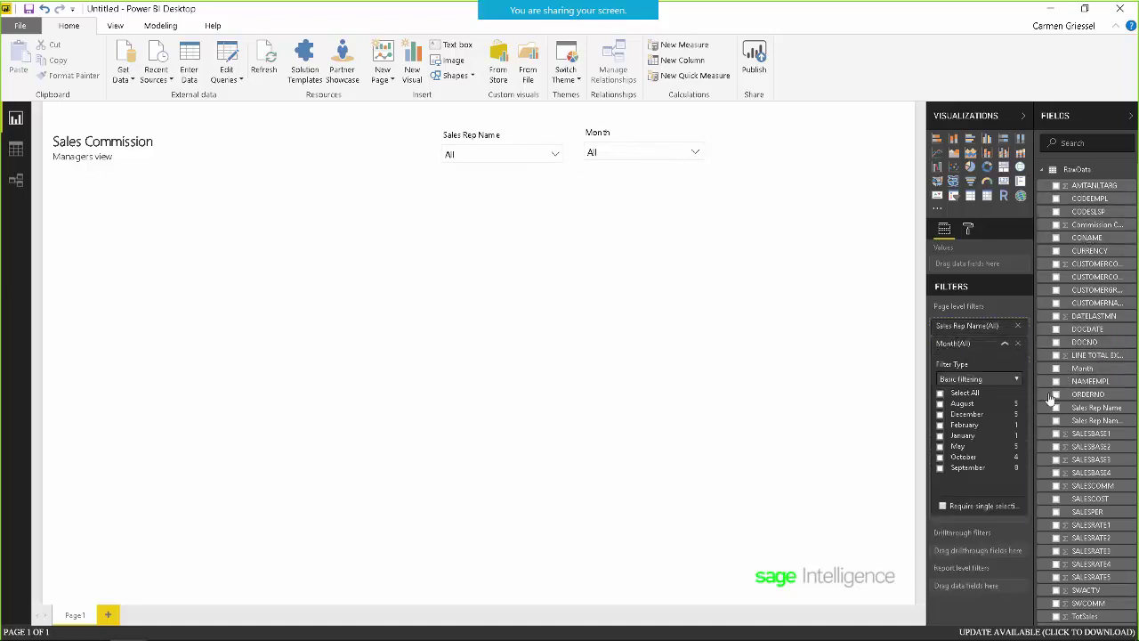
left_click(1007, 345)
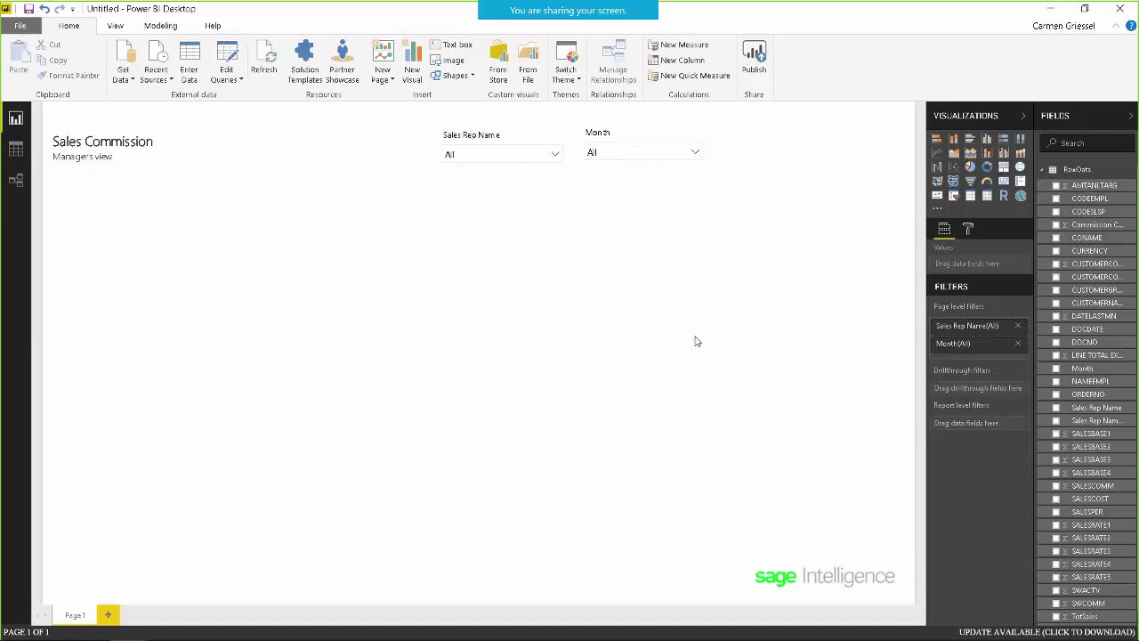
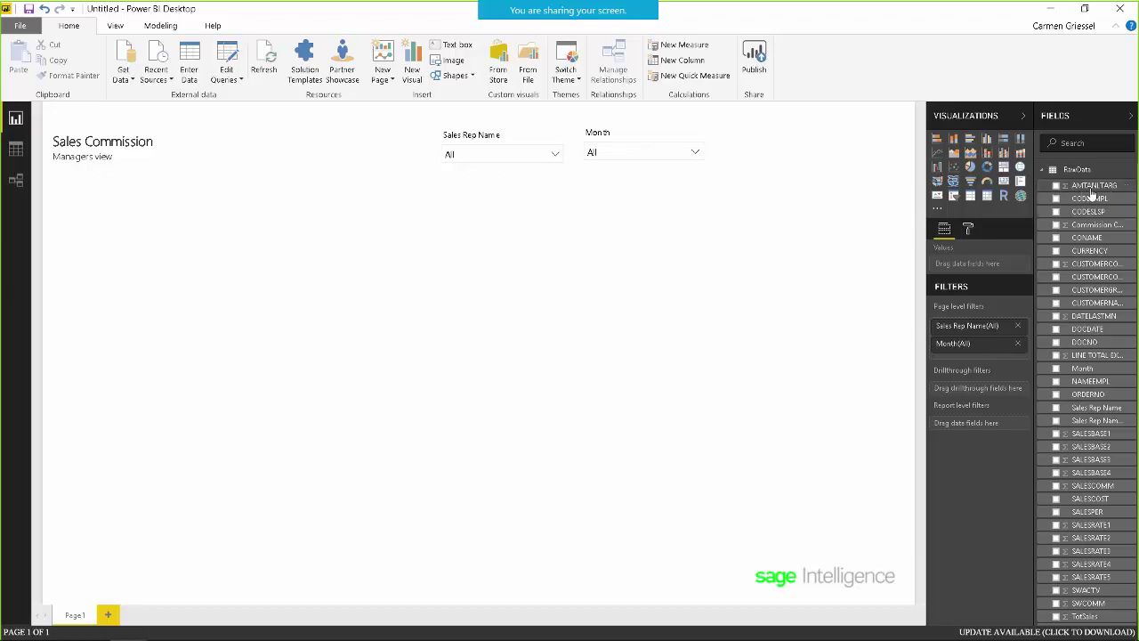
Rename the AMTANLTARG field in the RawData table as Target.
right_click(1095, 193)
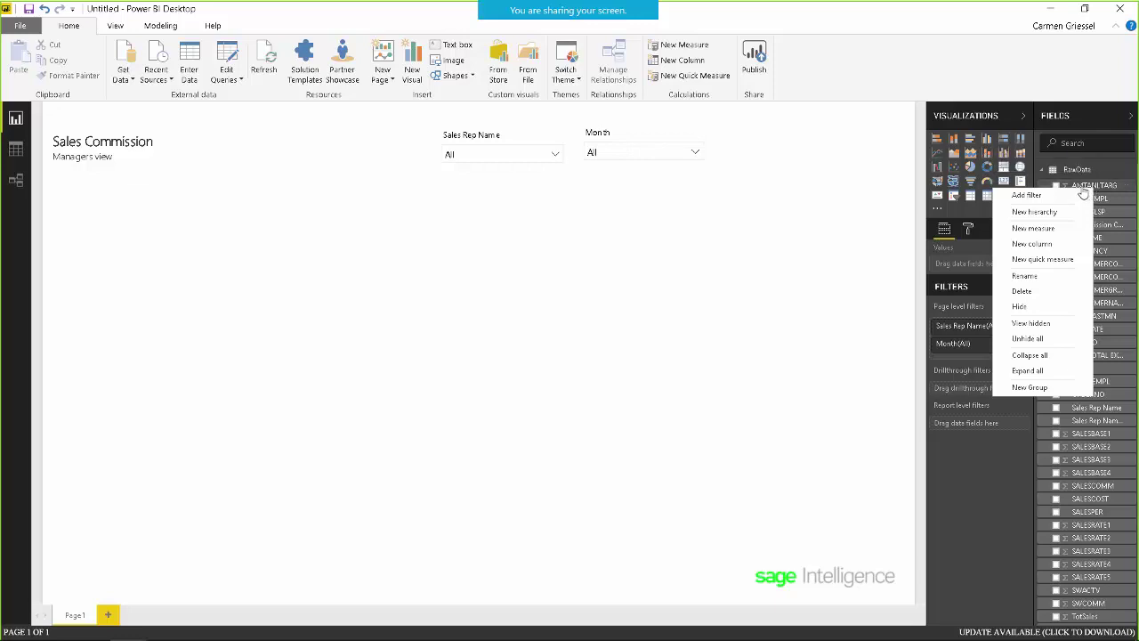
left_click(1026, 277)
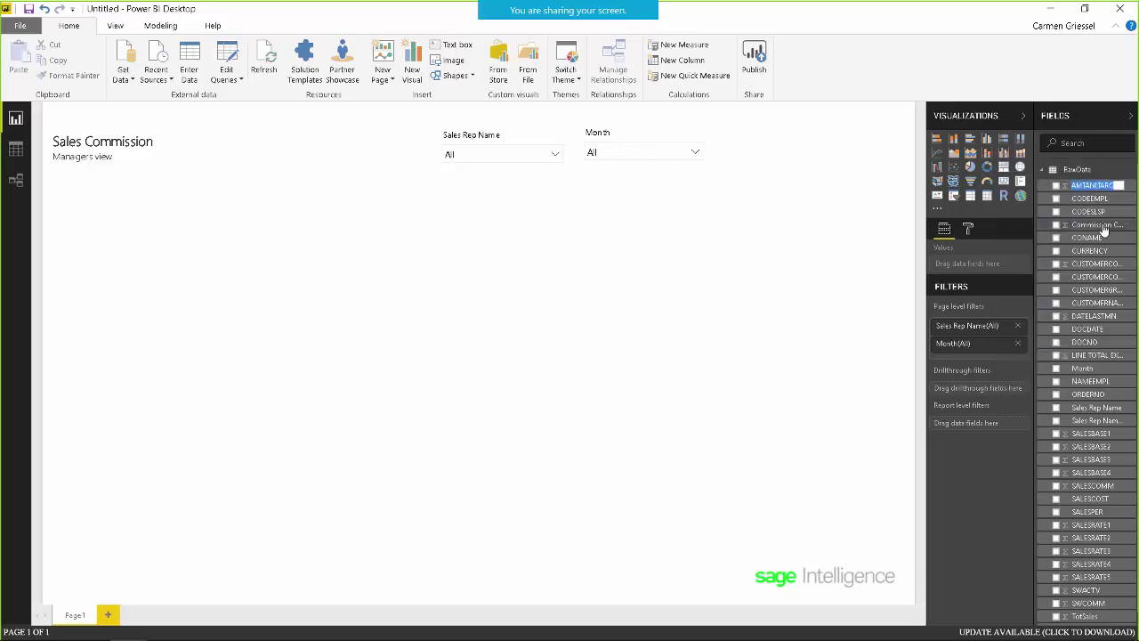
type("Tot")
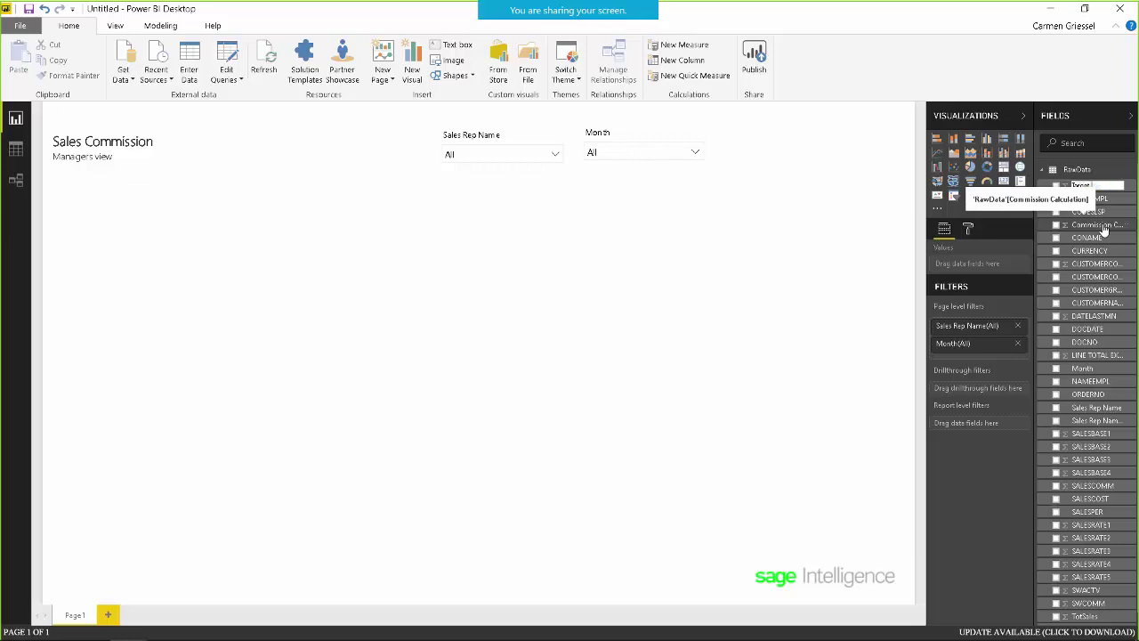
left_click(1111, 170)
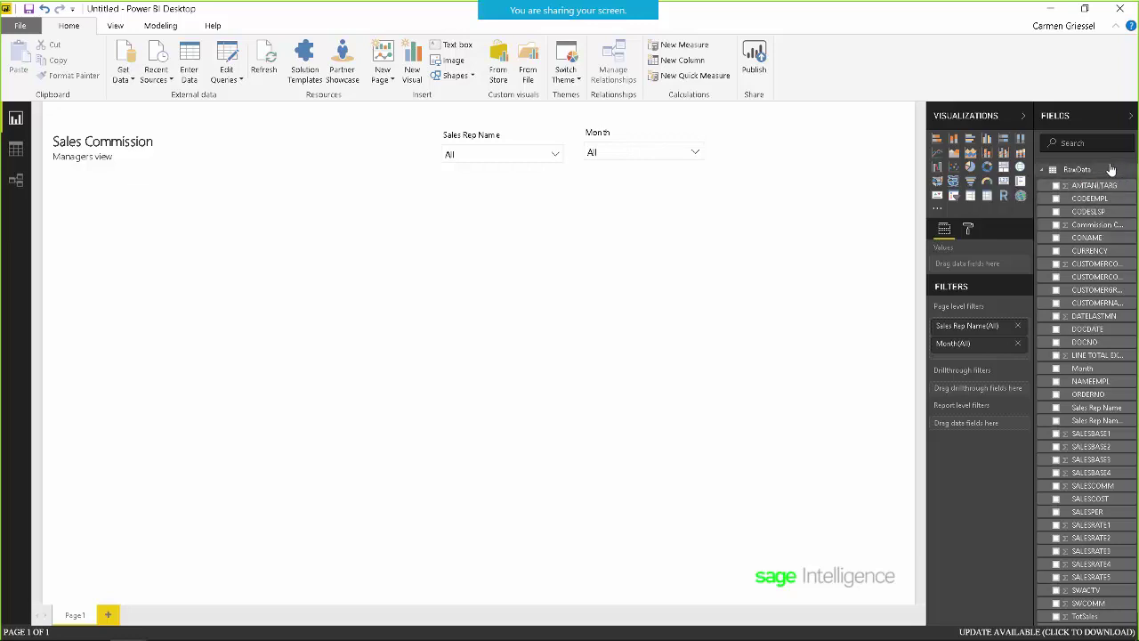
left_click(1095, 170)
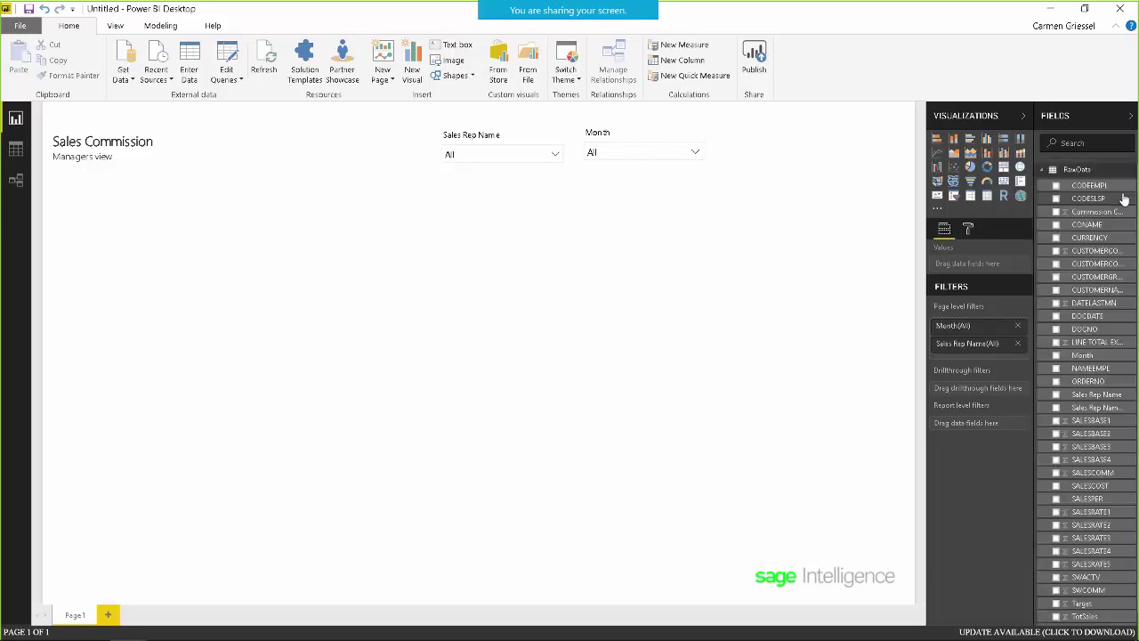
Rename the TotSales field in the RawData table as Sales.
right_click(1100, 617)
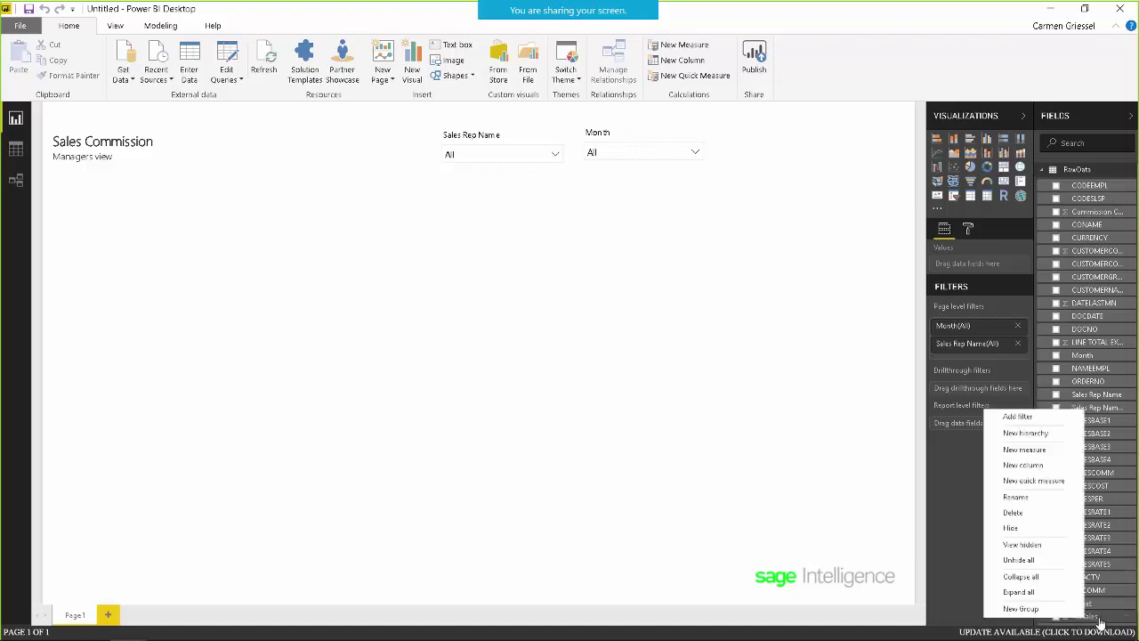
left_click(1024, 501)
type("Sale")
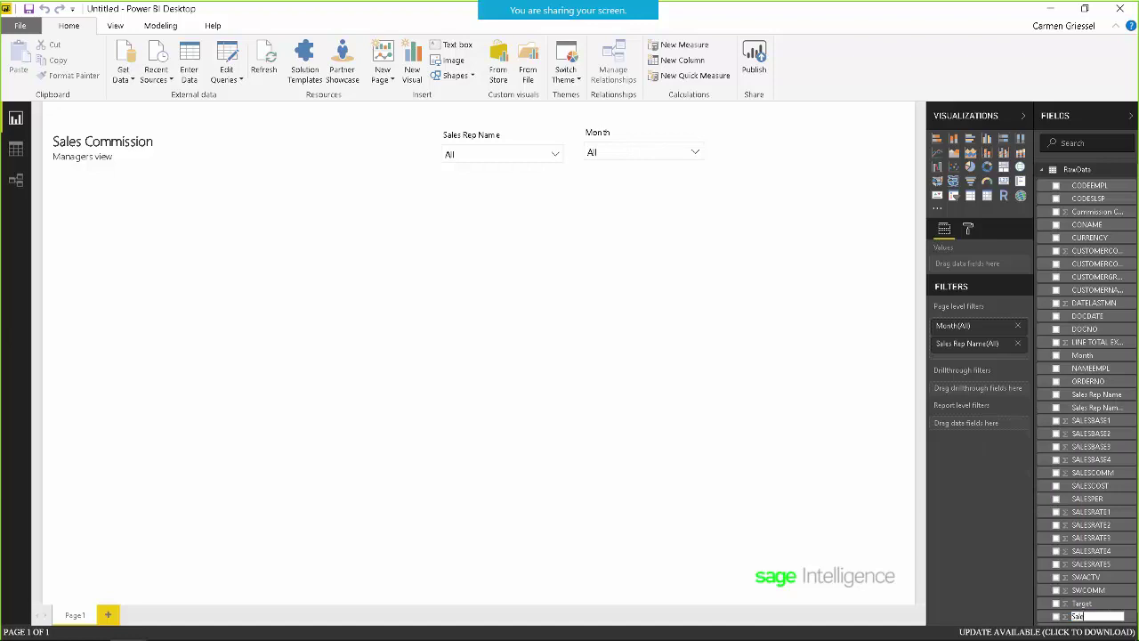
type("s")
key("Return")
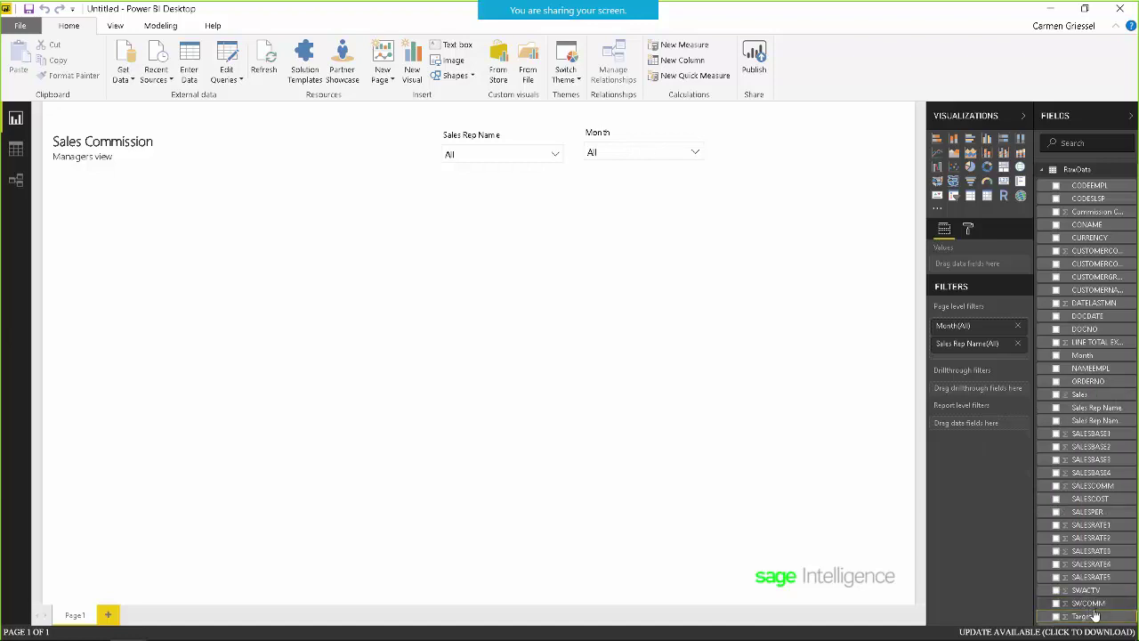
Create a gauge with Sales as its value and Target as its target value, leaving the maximum value without a field.
left_click_drag(1074, 623, 498, 343)
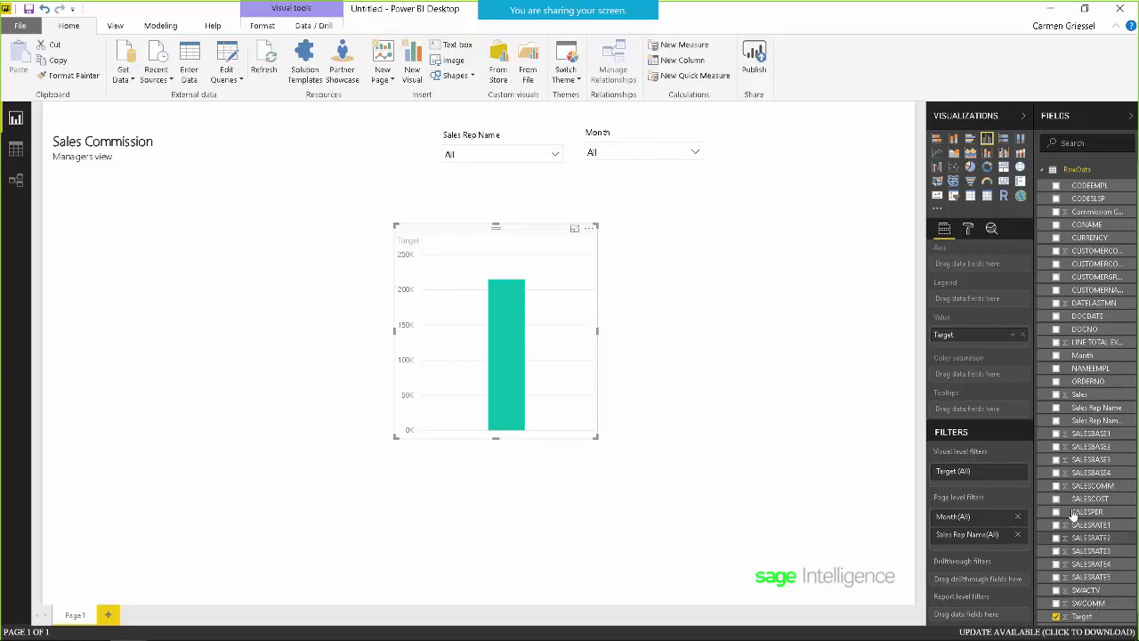
left_click(1056, 394)
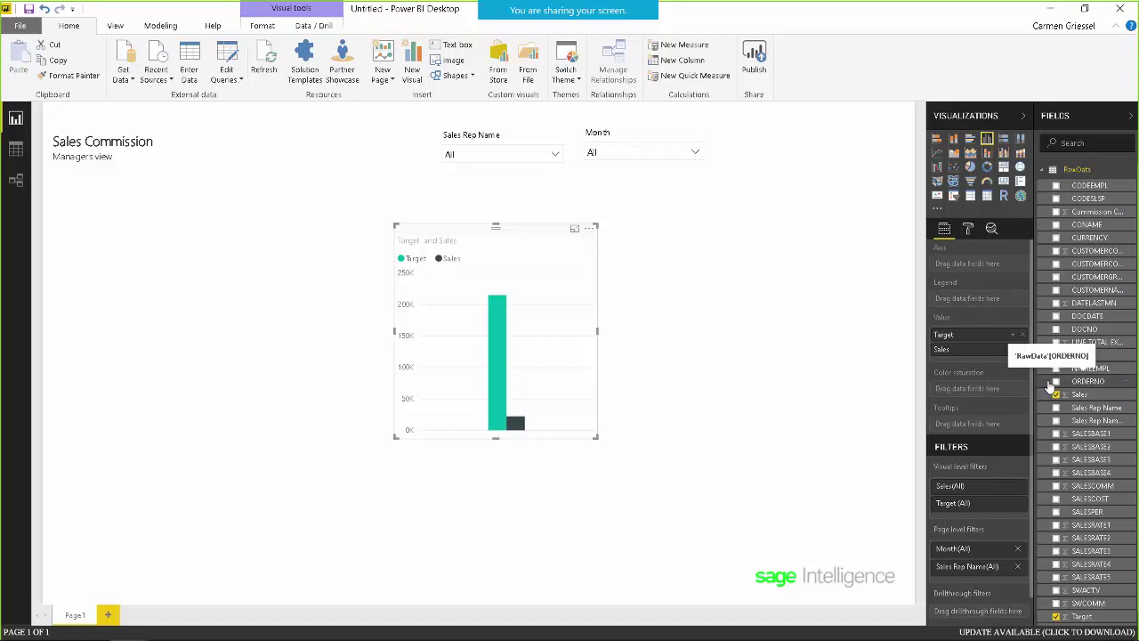
left_click(987, 183)
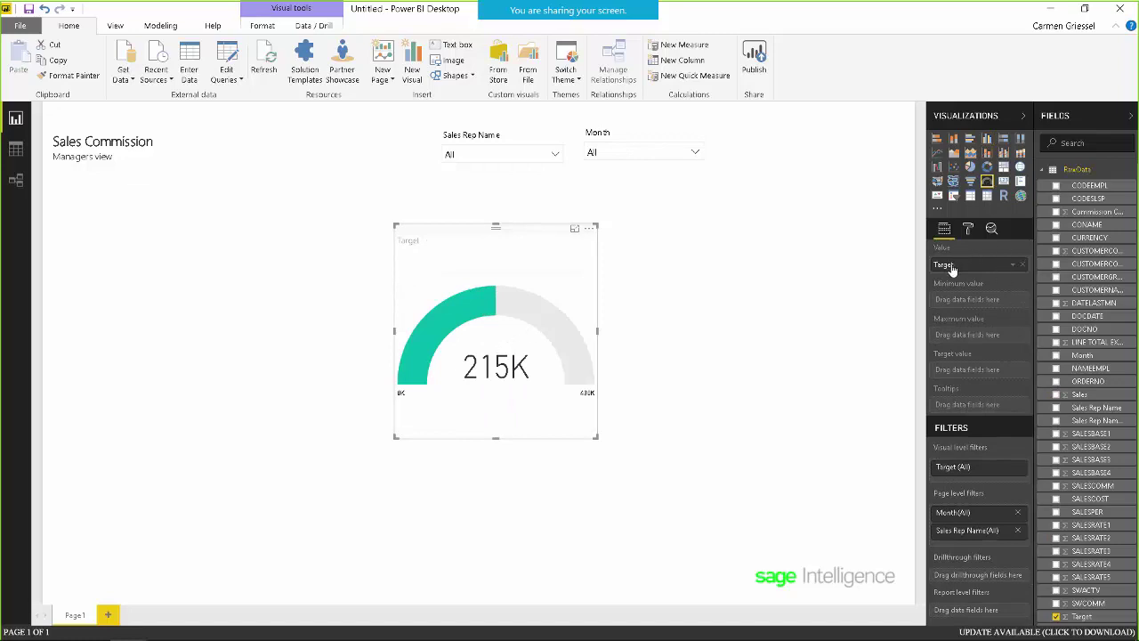
left_click_drag(950, 268, 962, 369)
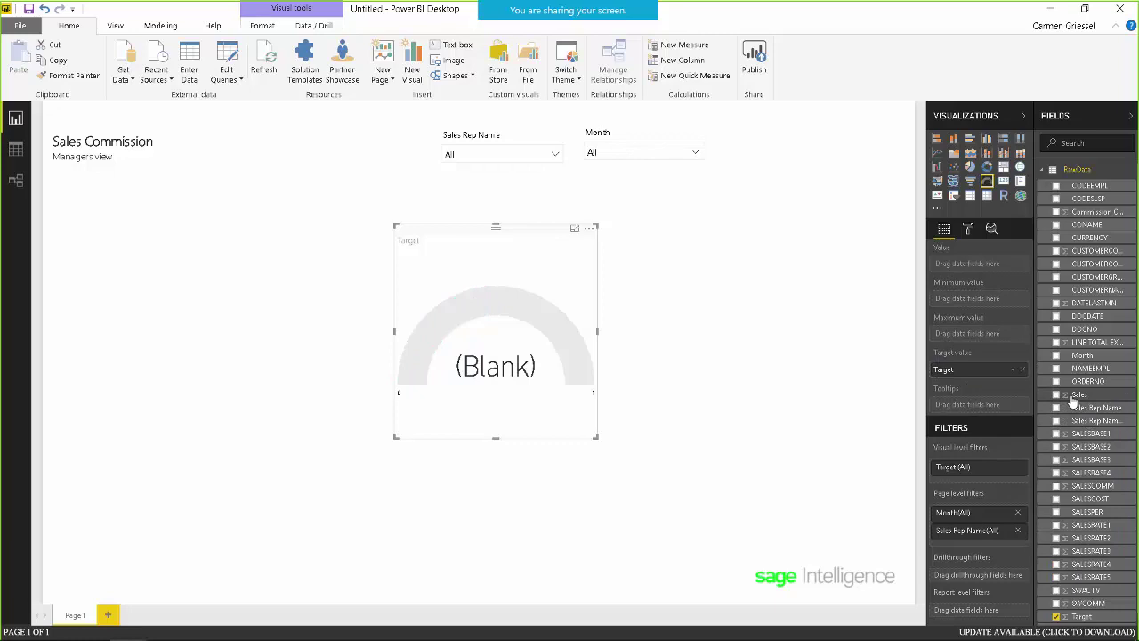
left_click_drag(1071, 401, 961, 260)
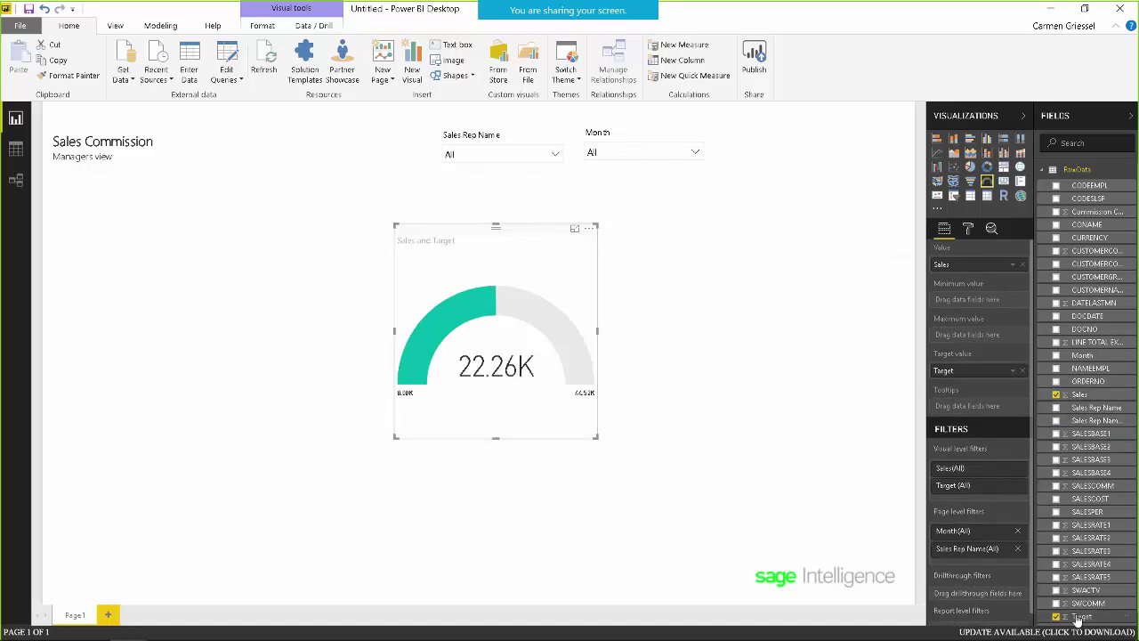
left_click_drag(1080, 618, 993, 344)
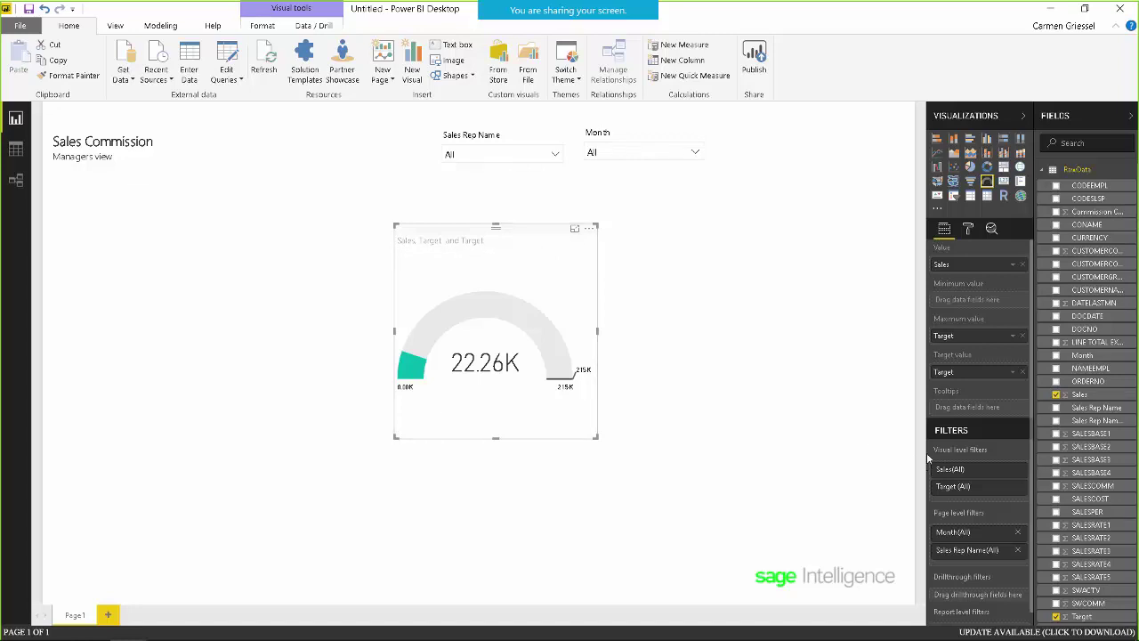
left_click(1022, 336)
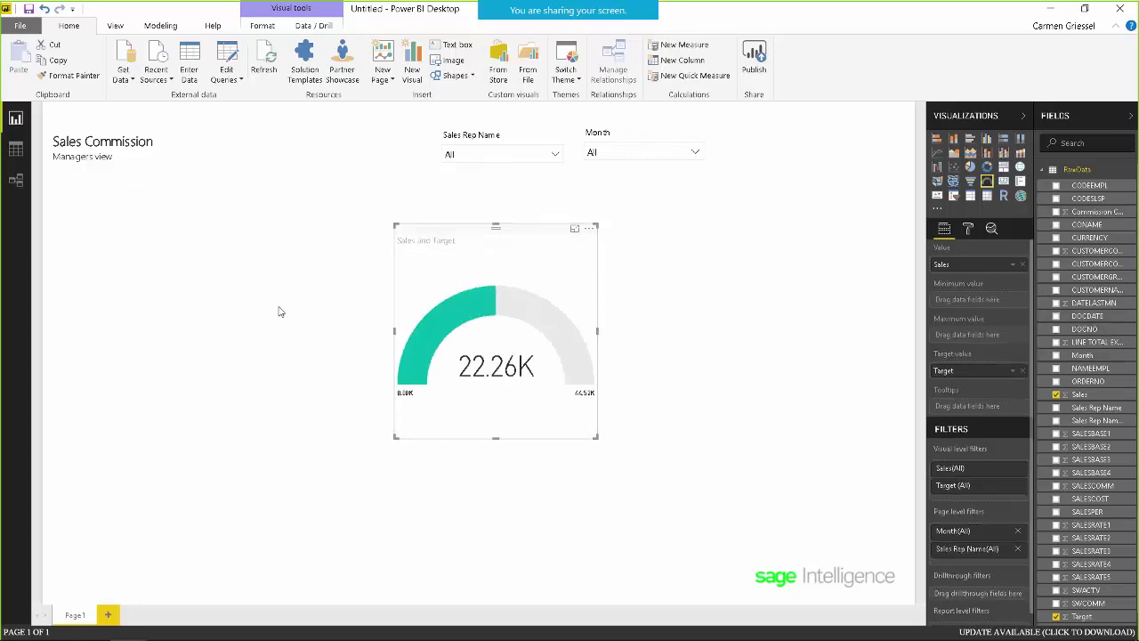
Move the gauge below the Sales Commission heading, reduce its height and deselect it.
left_click_drag(432, 241, 235, 206)
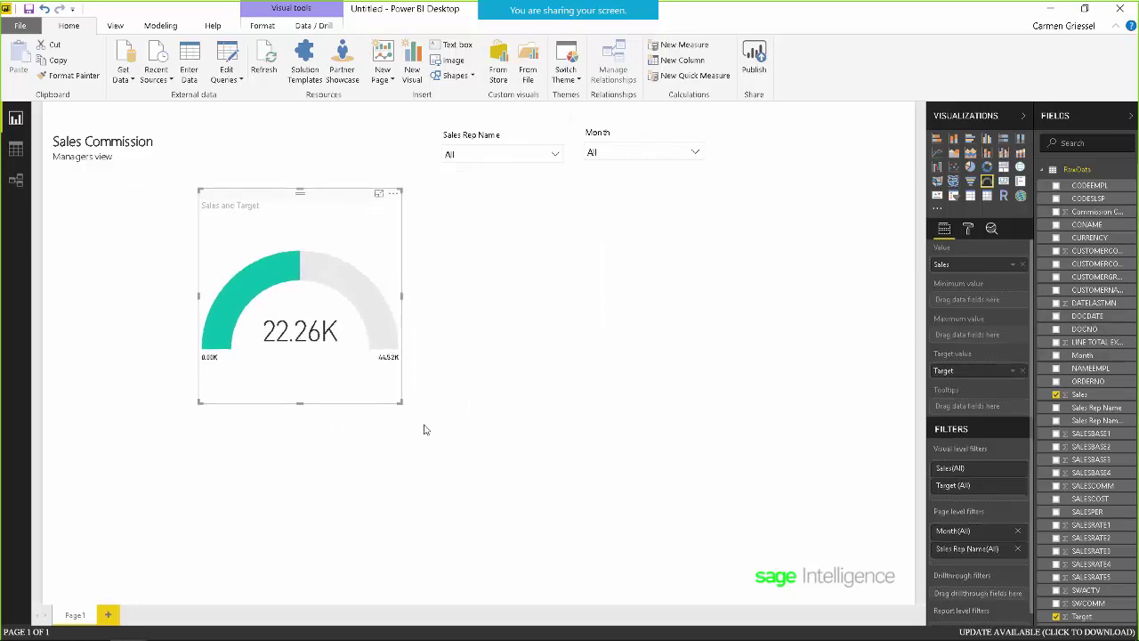
left_click_drag(303, 403, 312, 319)
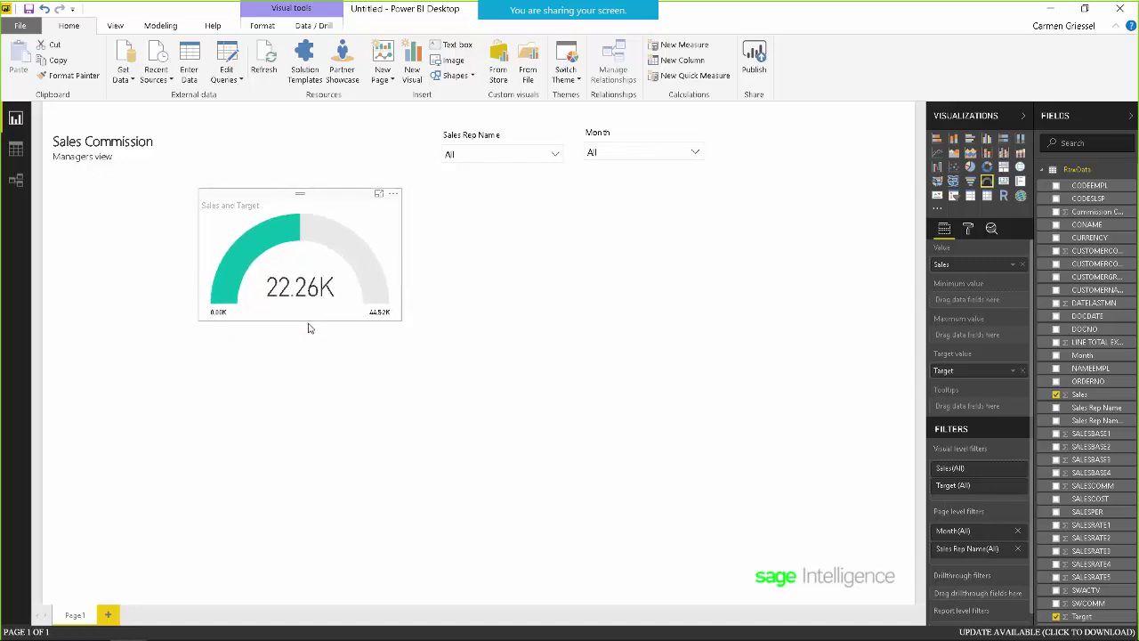
left_click(440, 326)
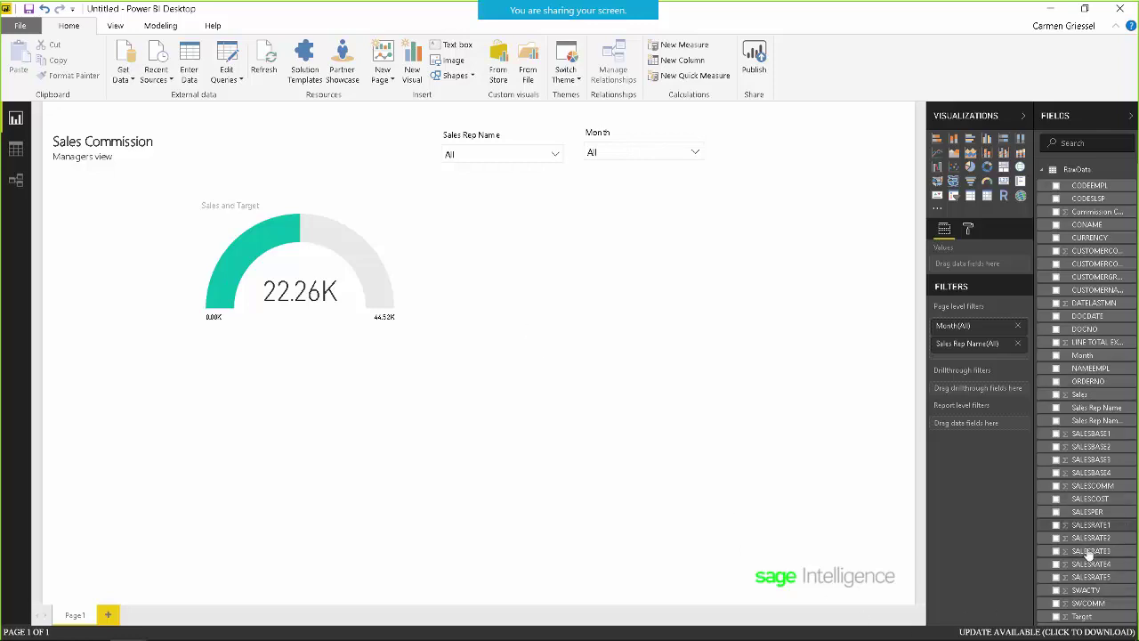
left_click_drag(1072, 397, 715, 330)
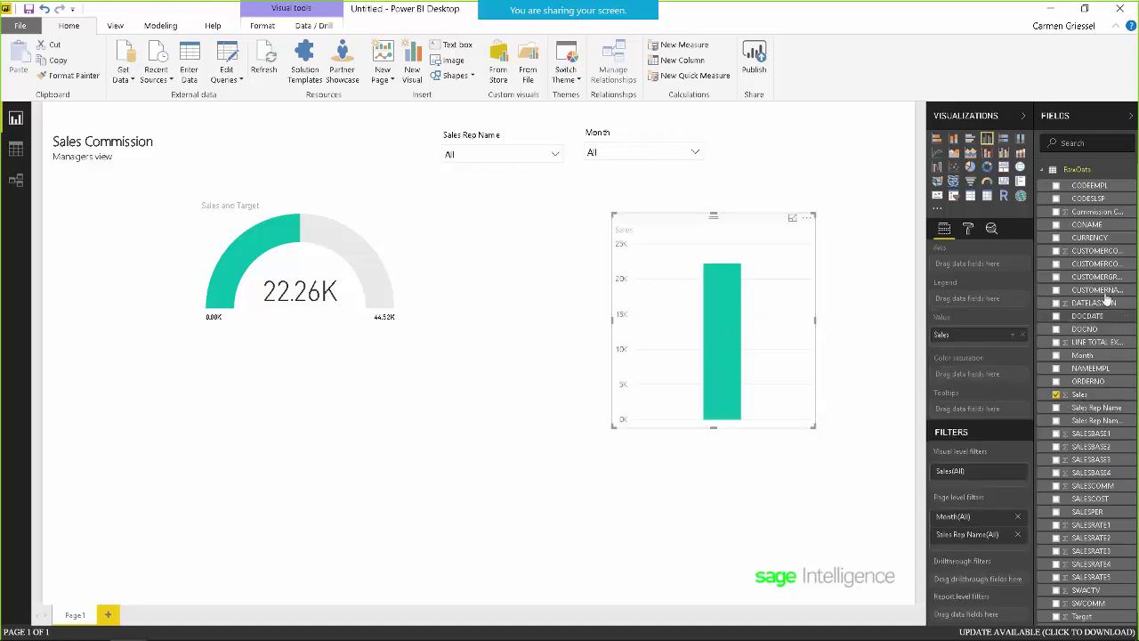
left_click_drag(1065, 357, 994, 303)
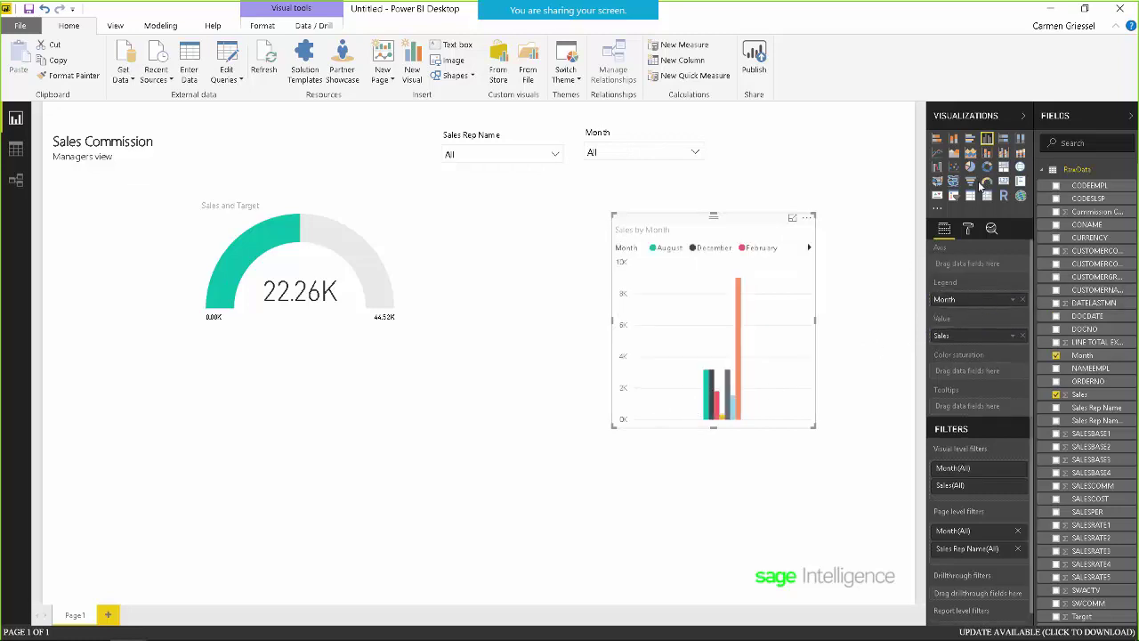
left_click(938, 139)
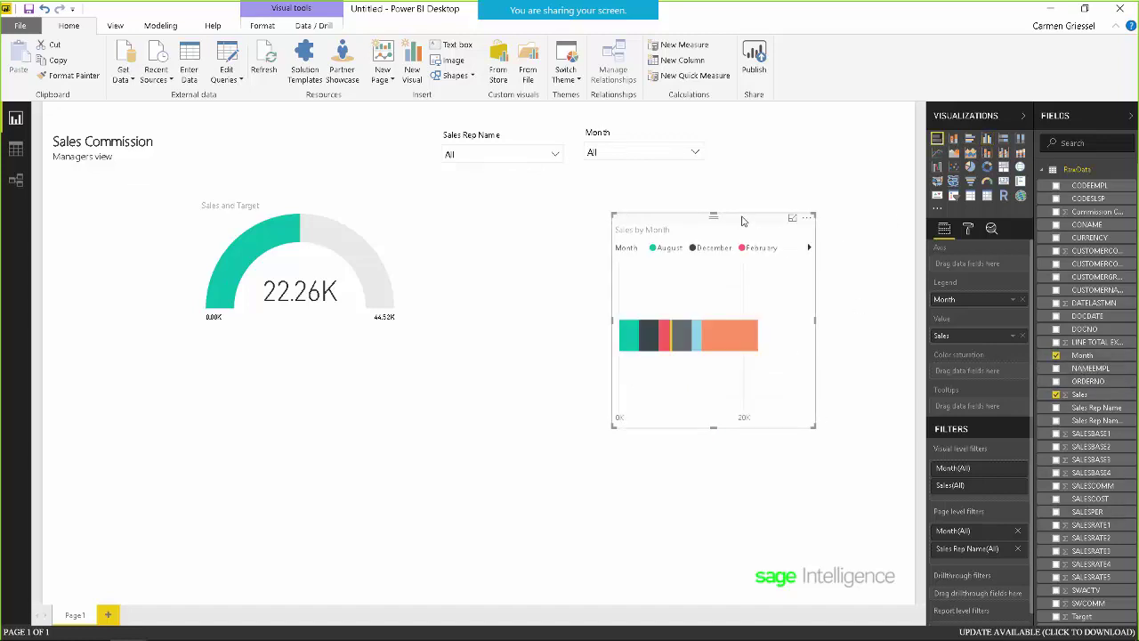
key("Delete")
Create a clustered column chart with Month on the axis and Sales as the value.
left_click_drag(1082, 355, 686, 314)
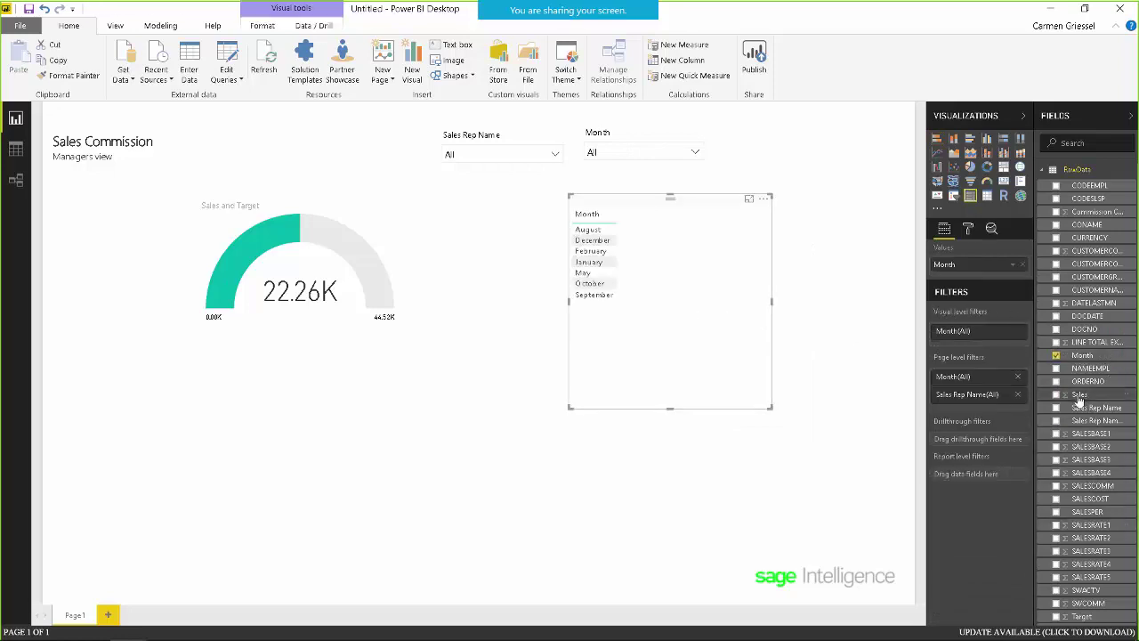
left_click_drag(1078, 400, 970, 276)
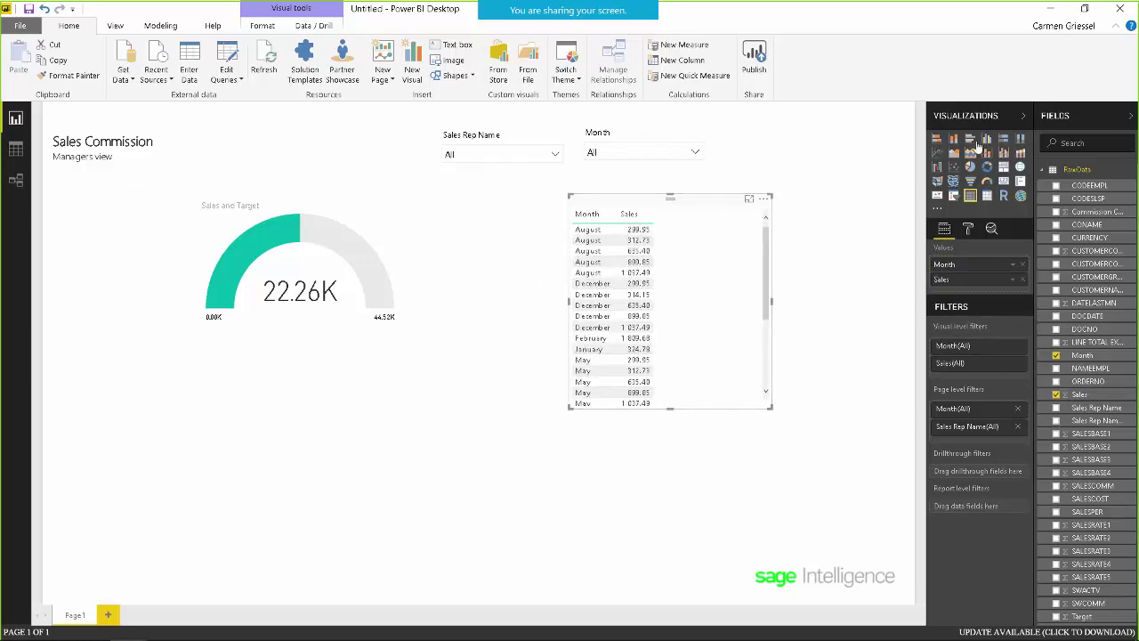
left_click(938, 140)
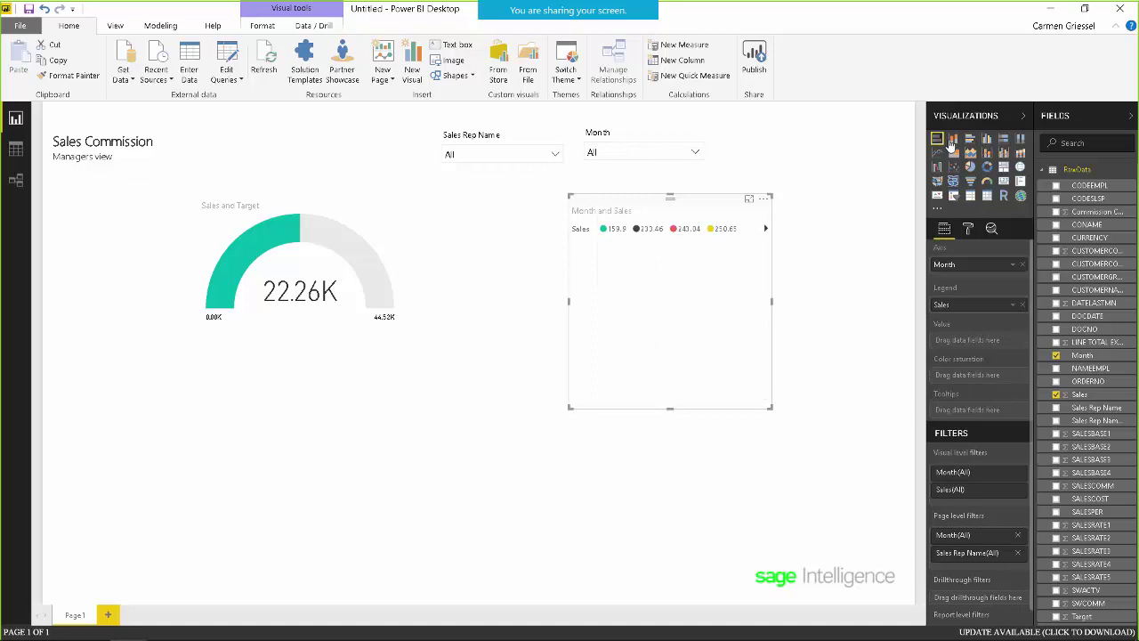
left_click(987, 138)
left_click_drag(958, 315, 957, 341)
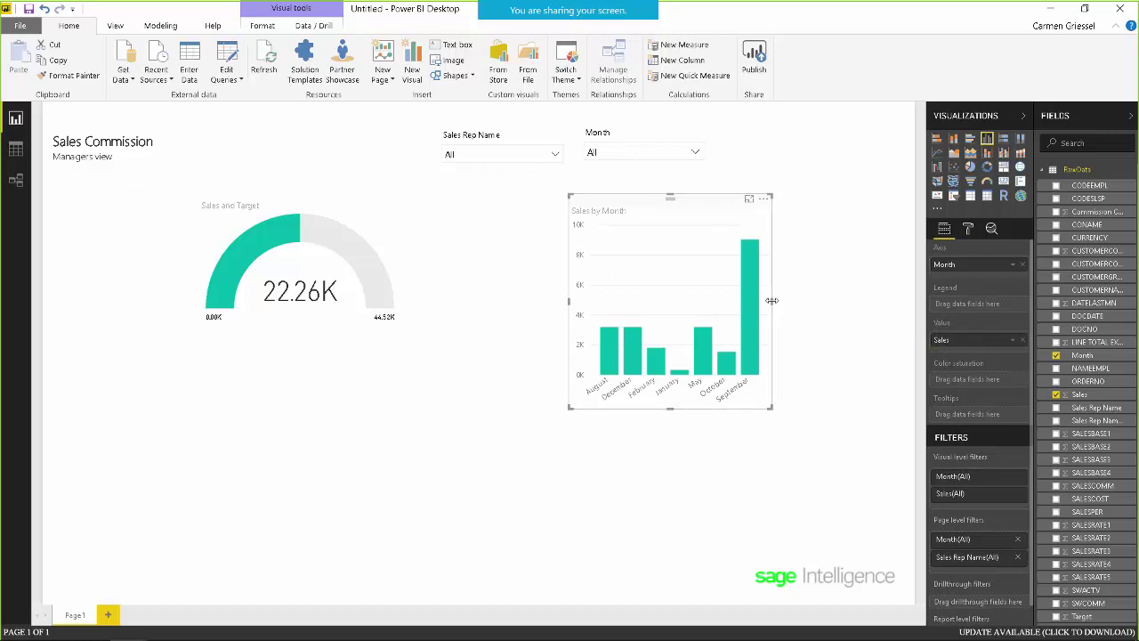
Widen the Sales by Month column chart and position it beside the gauge so it fills the remaining page width.
left_click_drag(807, 304, 902, 305)
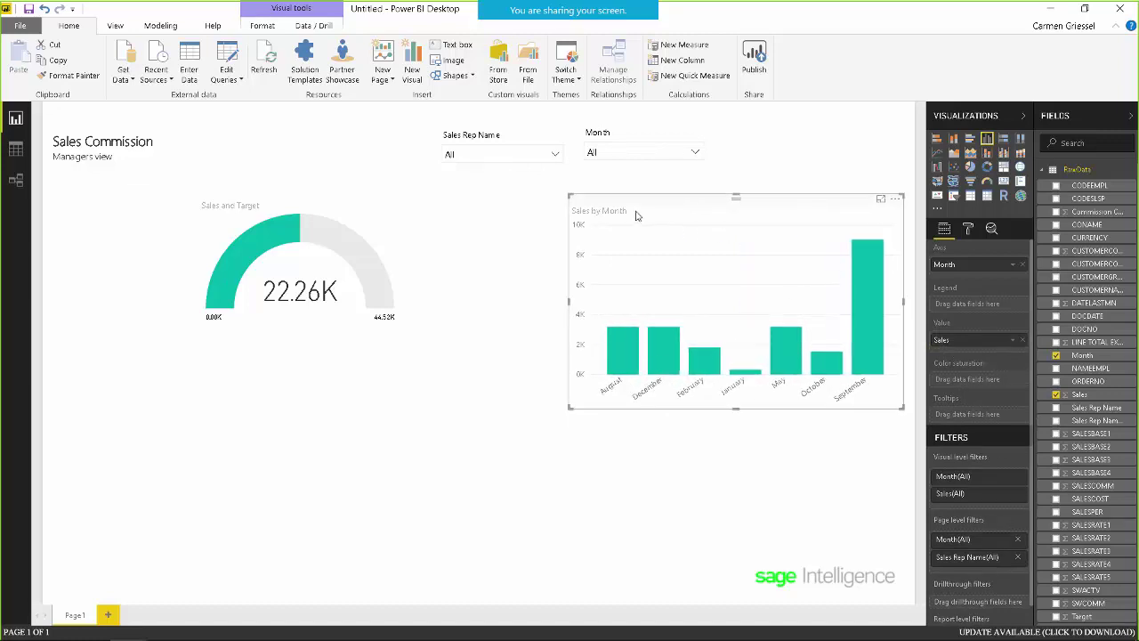
left_click_drag(614, 201, 521, 201)
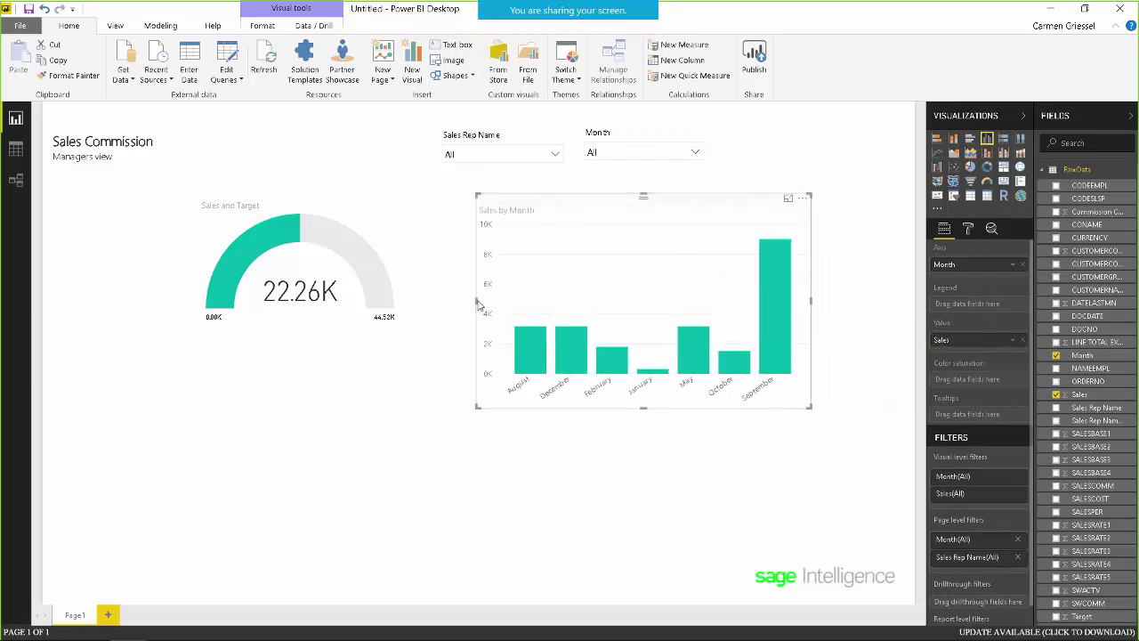
left_click_drag(476, 299, 436, 295)
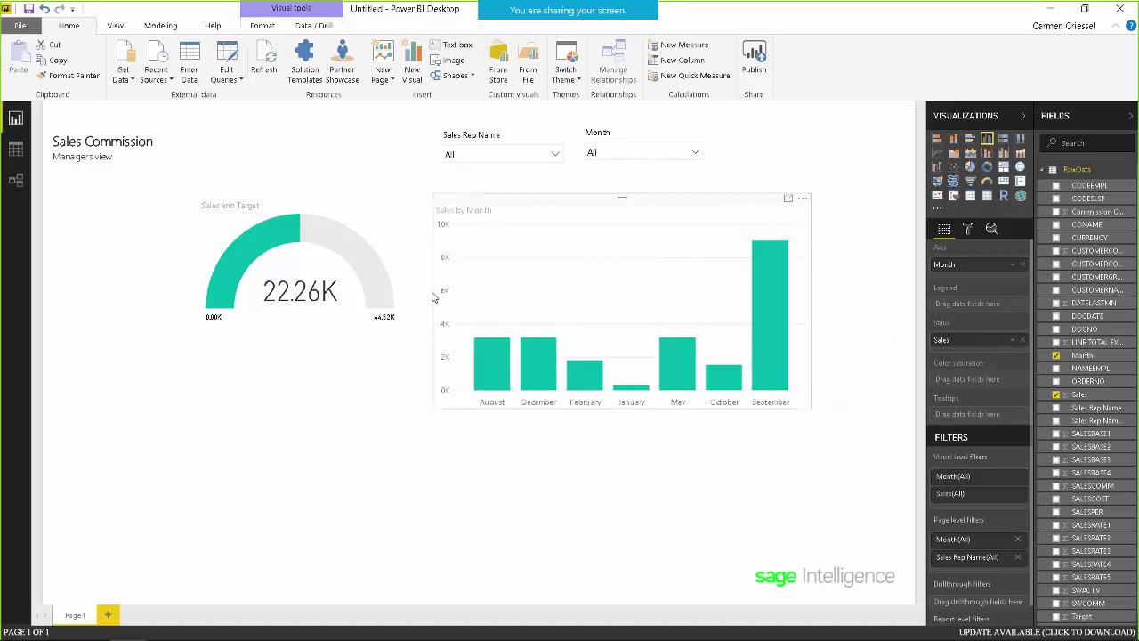
left_click(422, 298)
left_click(811, 314)
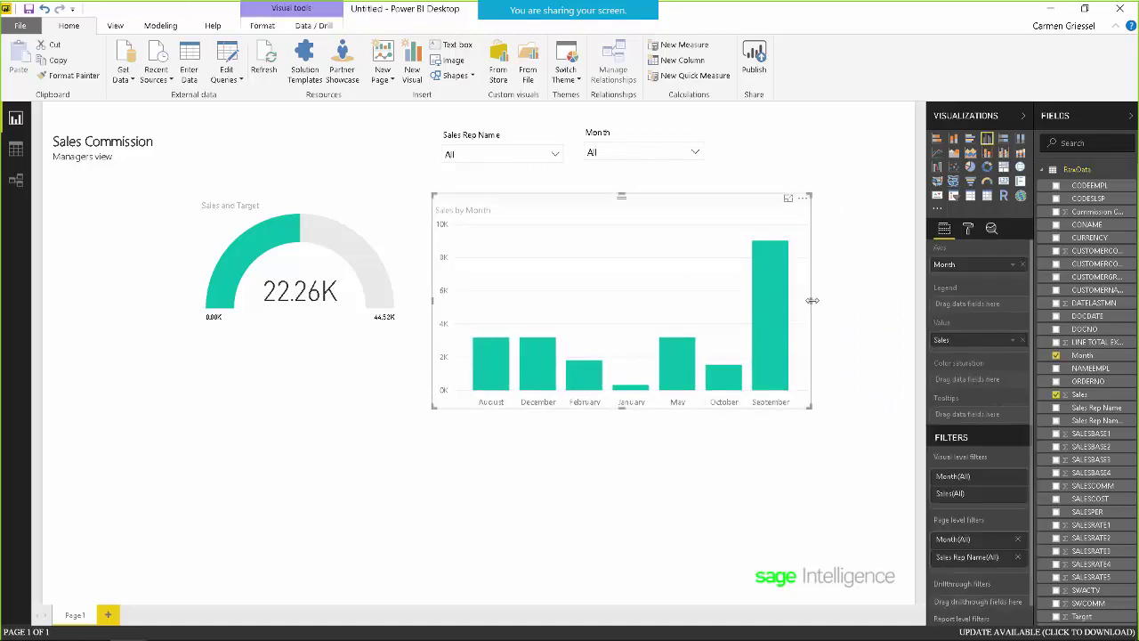
left_click(813, 305)
left_click(811, 306)
left_click_drag(812, 304, 887, 300)
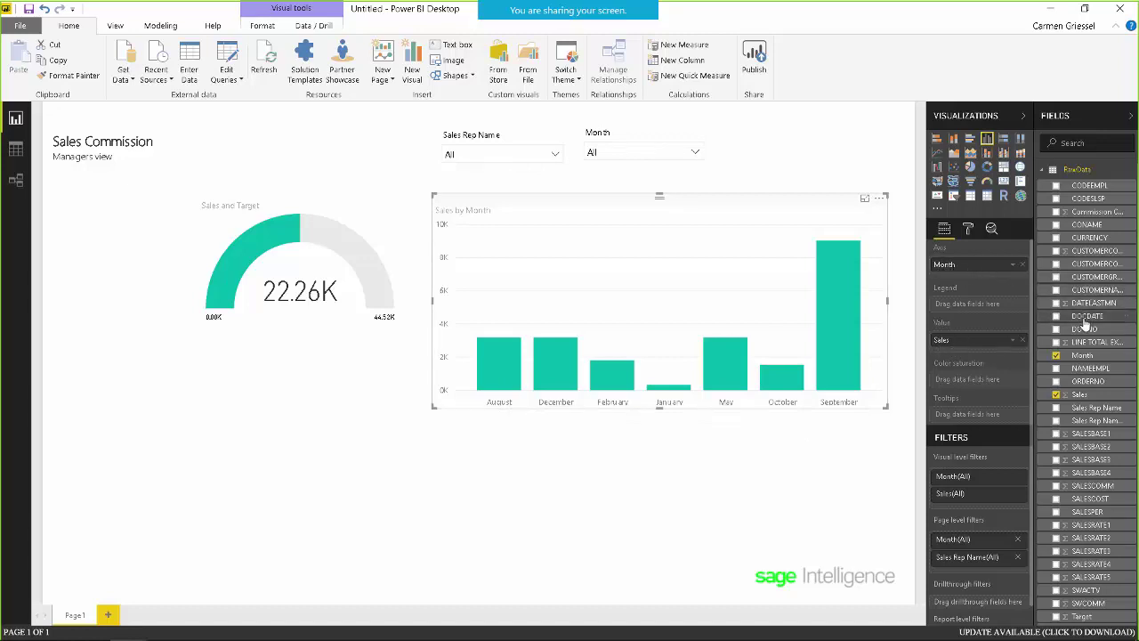
Replace Month on the column chart's axis with DOCDATE, keeping only the Month level of its date hierarchy.
left_click(1022, 265)
left_click_drag(1086, 316, 979, 265)
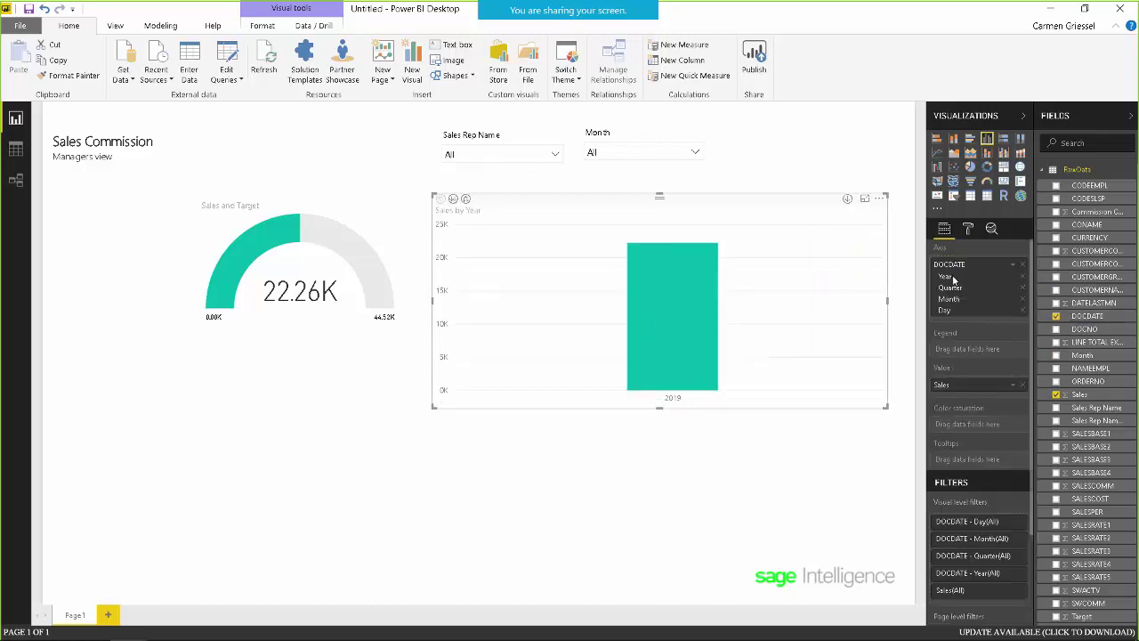
left_click(1023, 277)
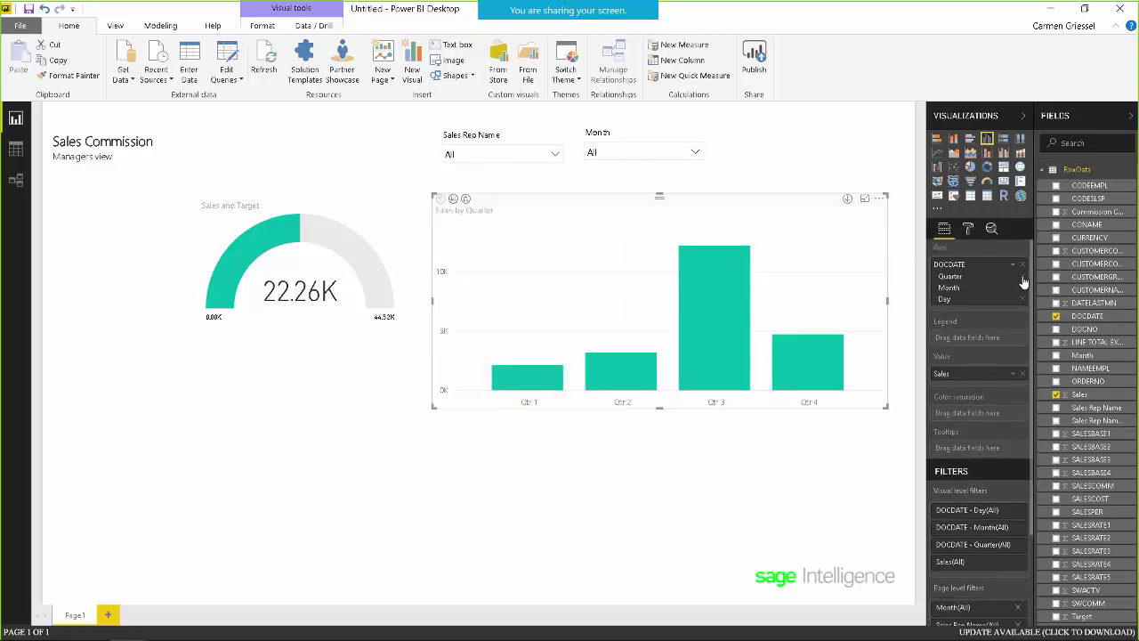
left_click(1023, 277)
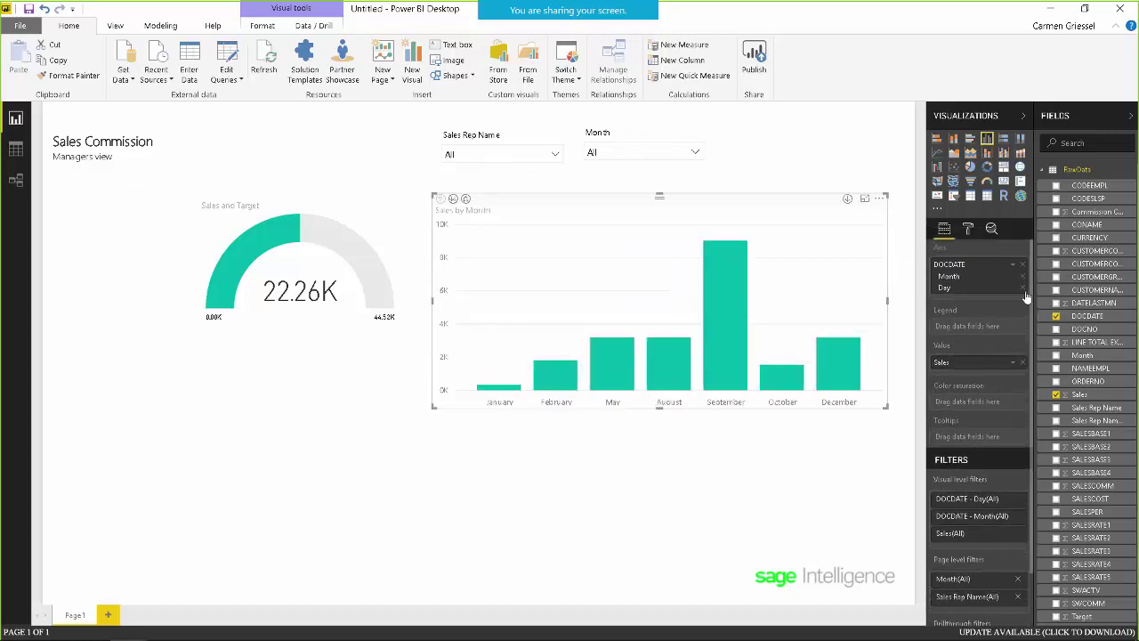
left_click(1022, 289)
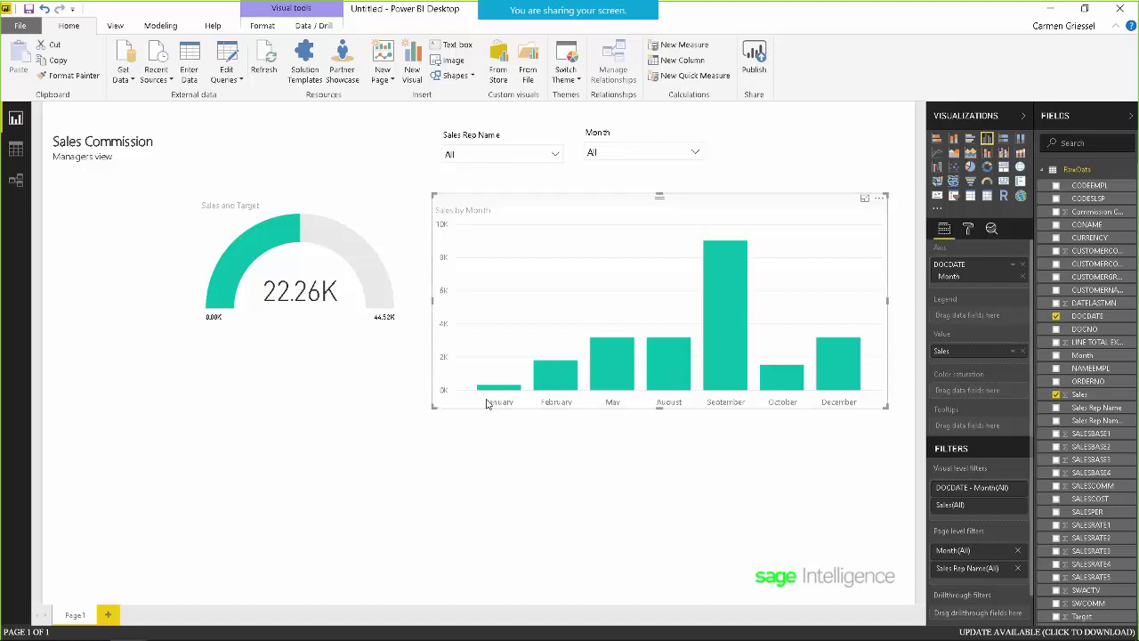
Check how the gauge responds to selecting the September, August, May and October columns, finishing with no column selected.
mouse_move(861, 386)
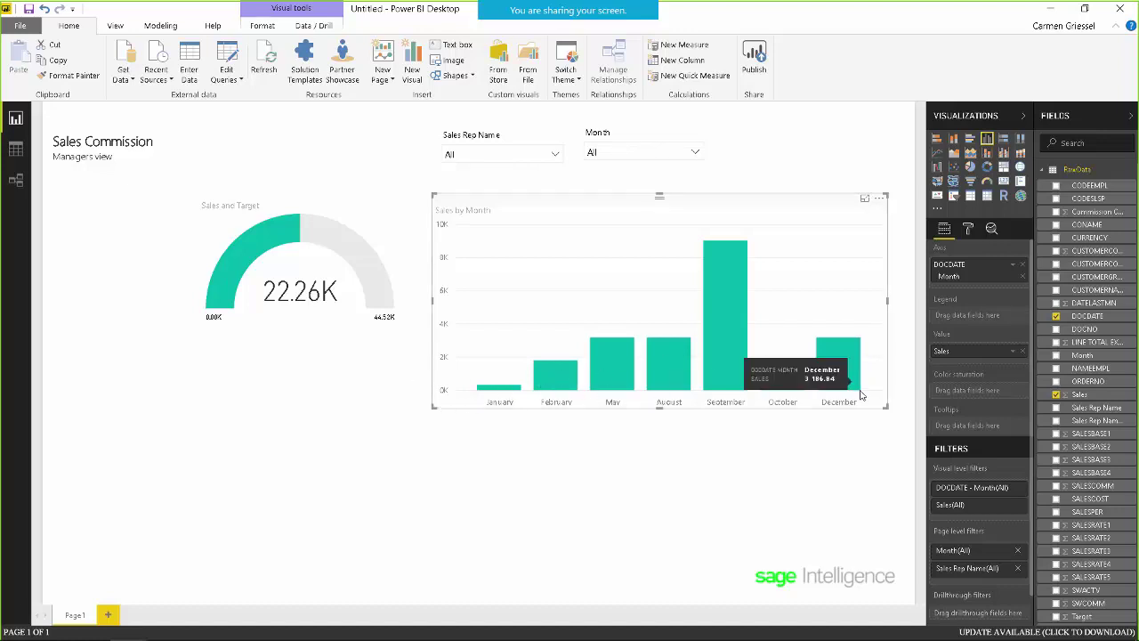
left_click(722, 332)
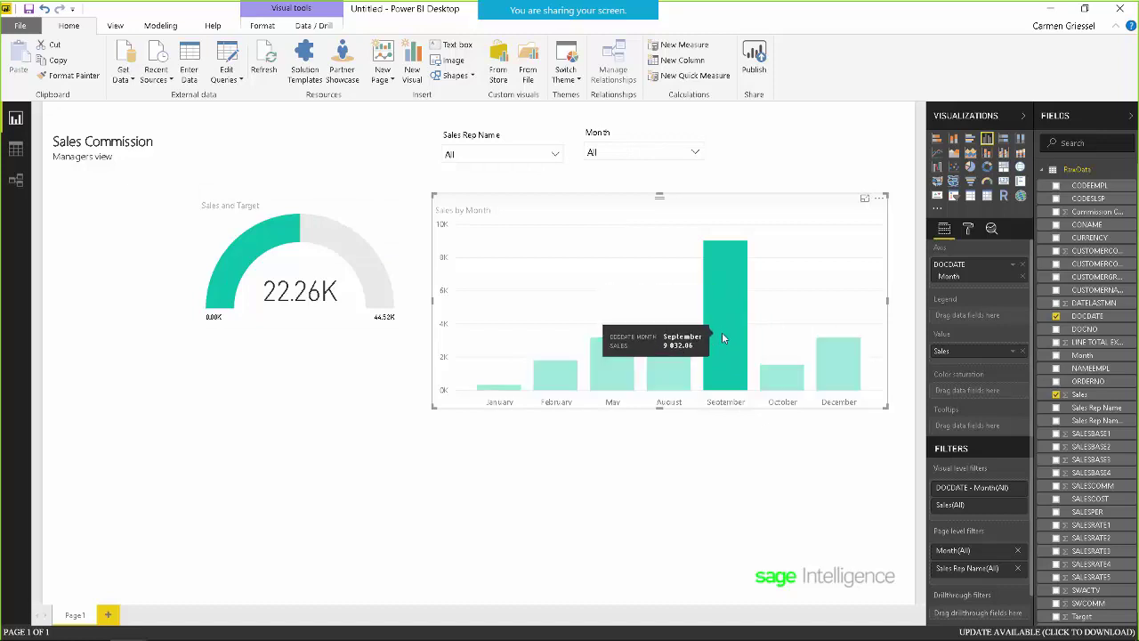
left_click(677, 372)
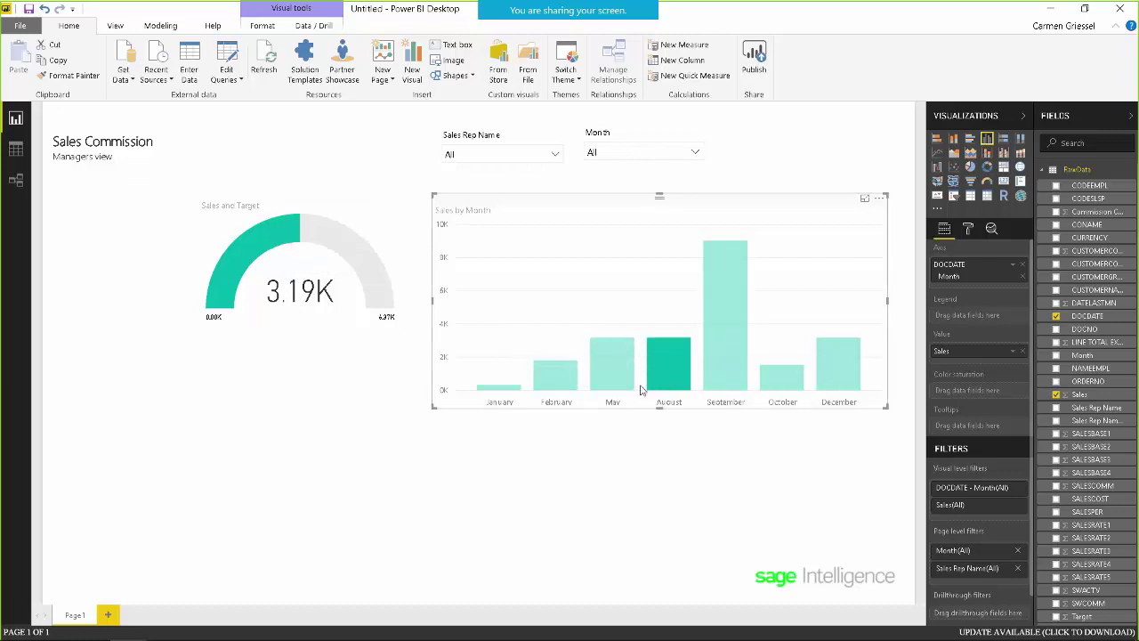
left_click(612, 375)
left_click(774, 379)
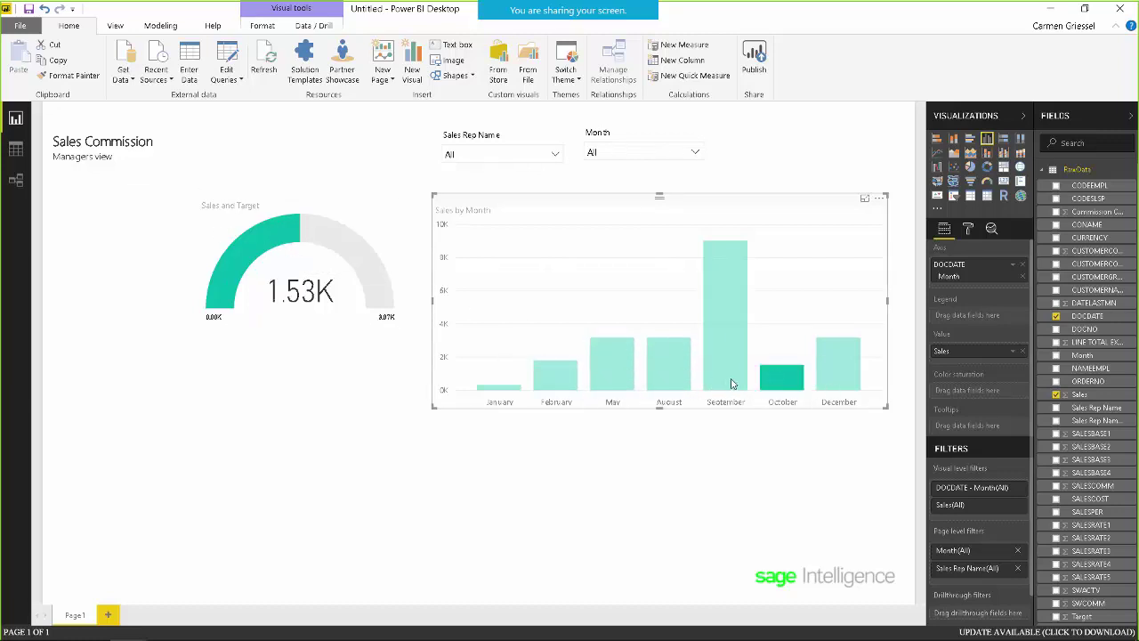
left_click(777, 379)
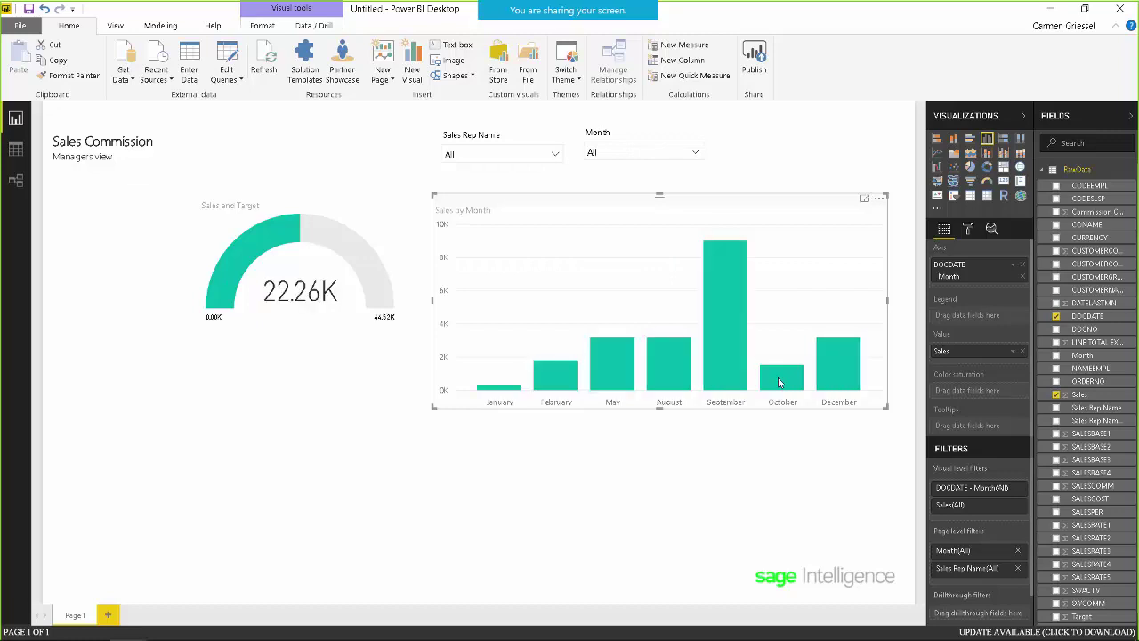
Reduce the height of the Sales by Month chart, move it up close beneath the slicers and deselect it.
left_click_drag(660, 197, 599, 182)
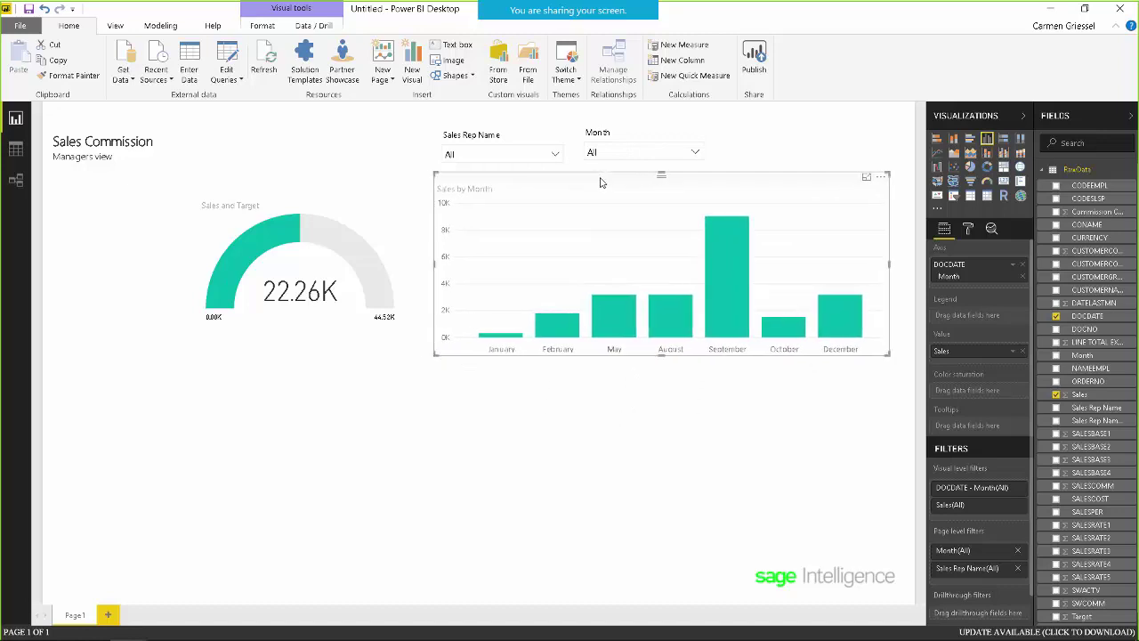
left_click(605, 457)
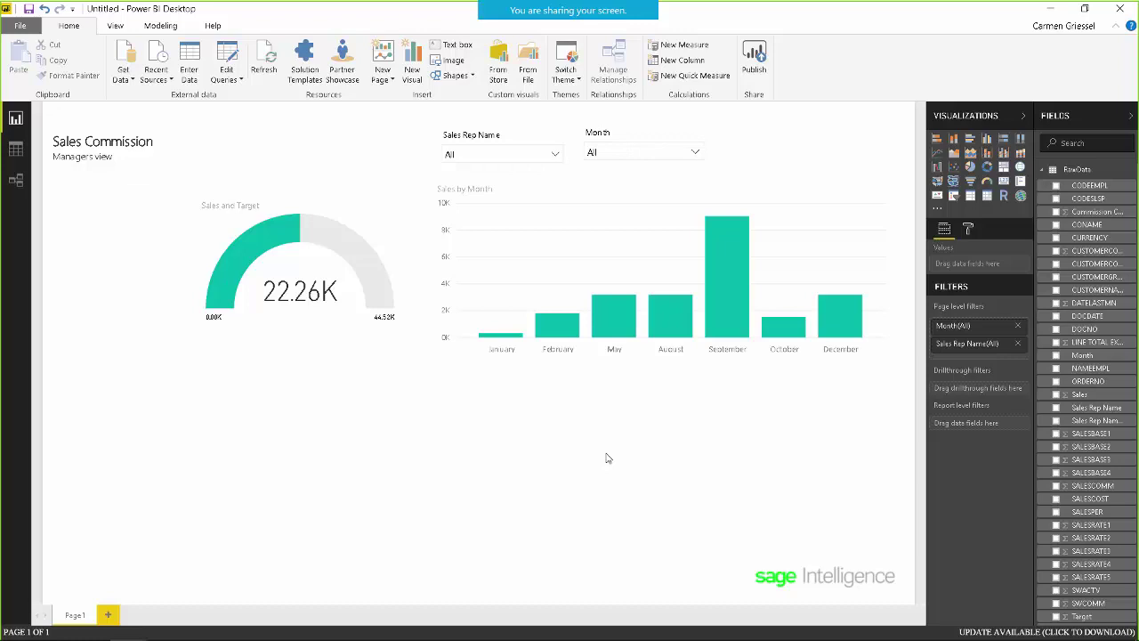
Create a table of Sales Rep Name and Sales below the column chart and filter it to the top 2 reps by Sales.
left_click_drag(1086, 419, 570, 504)
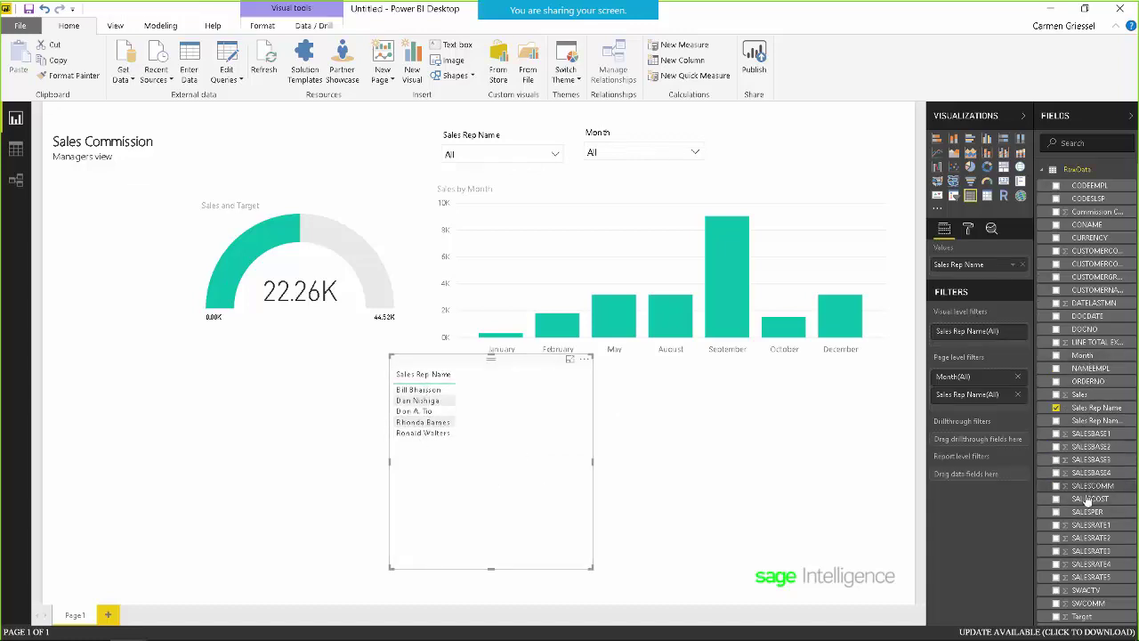
left_click_drag(1073, 396, 516, 460)
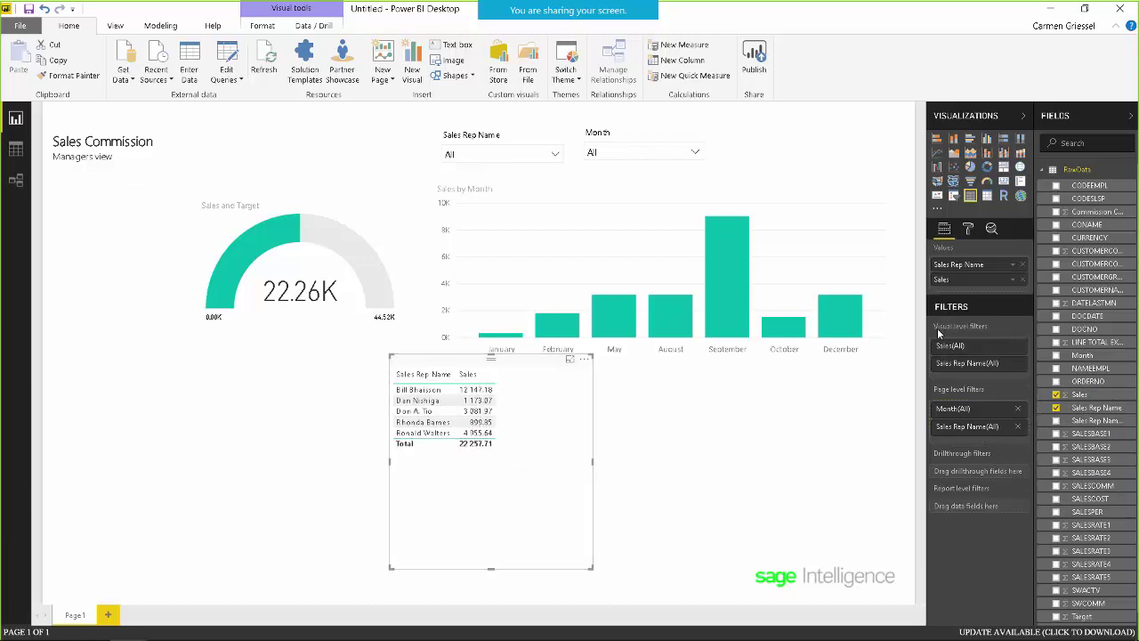
left_click(1019, 364)
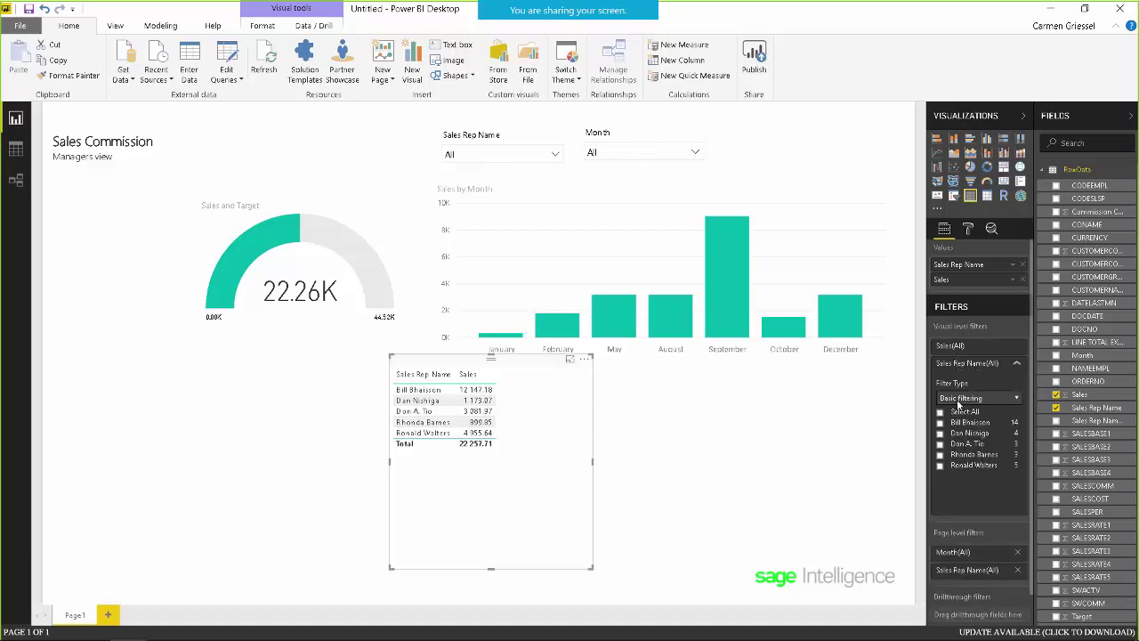
left_click(1015, 400)
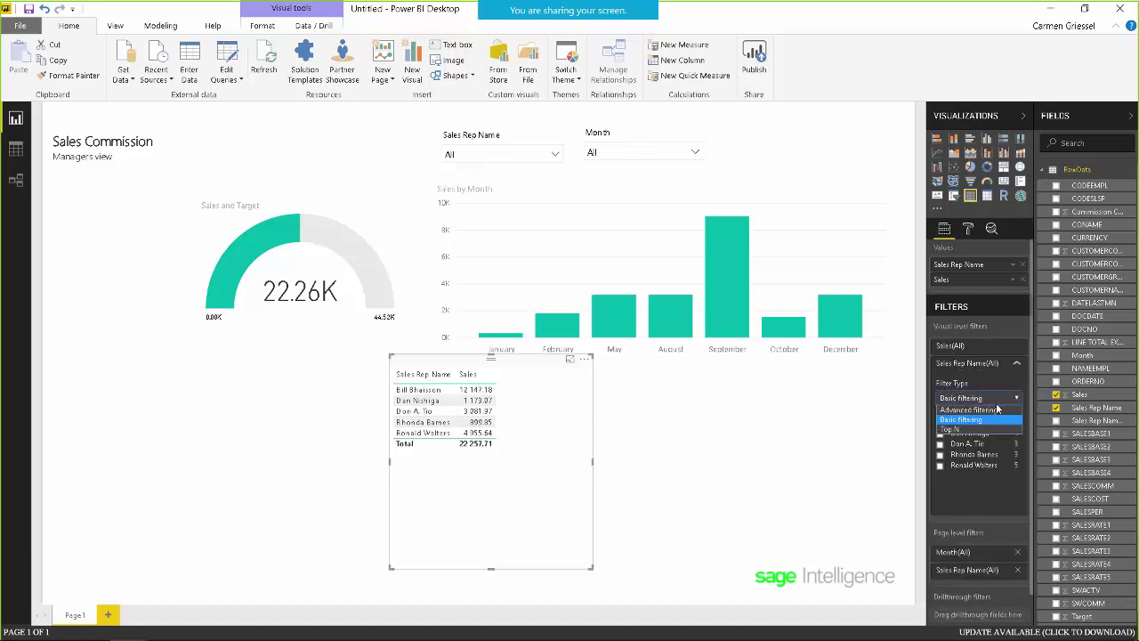
left_click(952, 431)
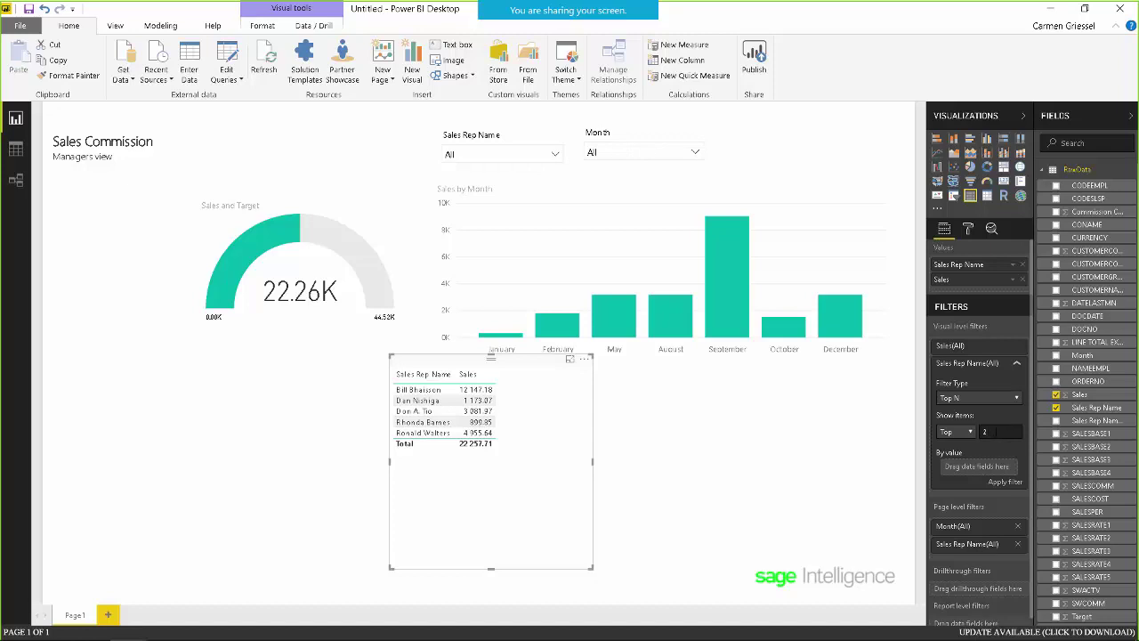
left_click_drag(1094, 396, 987, 474)
left_click(1006, 482)
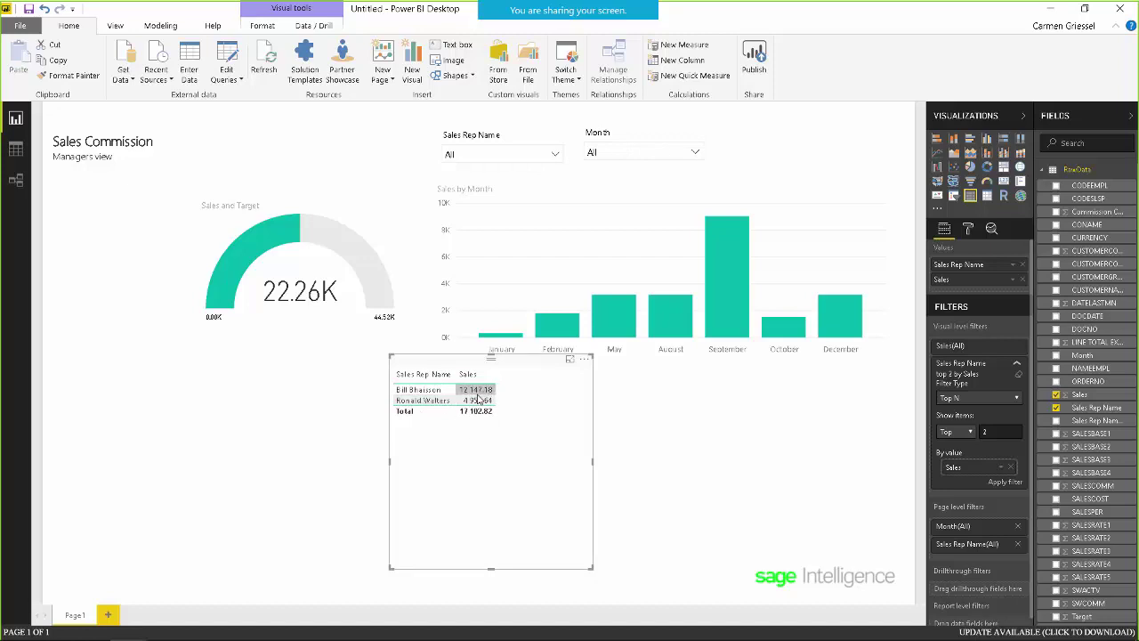
Convert the filtered table to a multi-row card and place it, reduced in height, below the gauge near the page's left edge.
left_click(1022, 184)
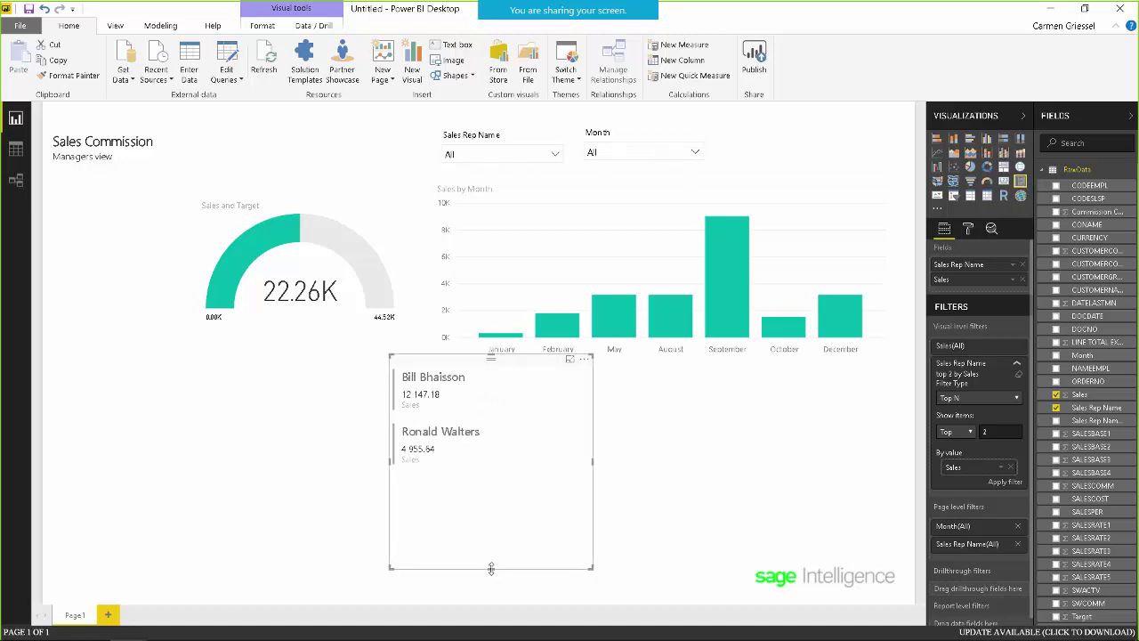
left_click_drag(490, 568, 491, 477)
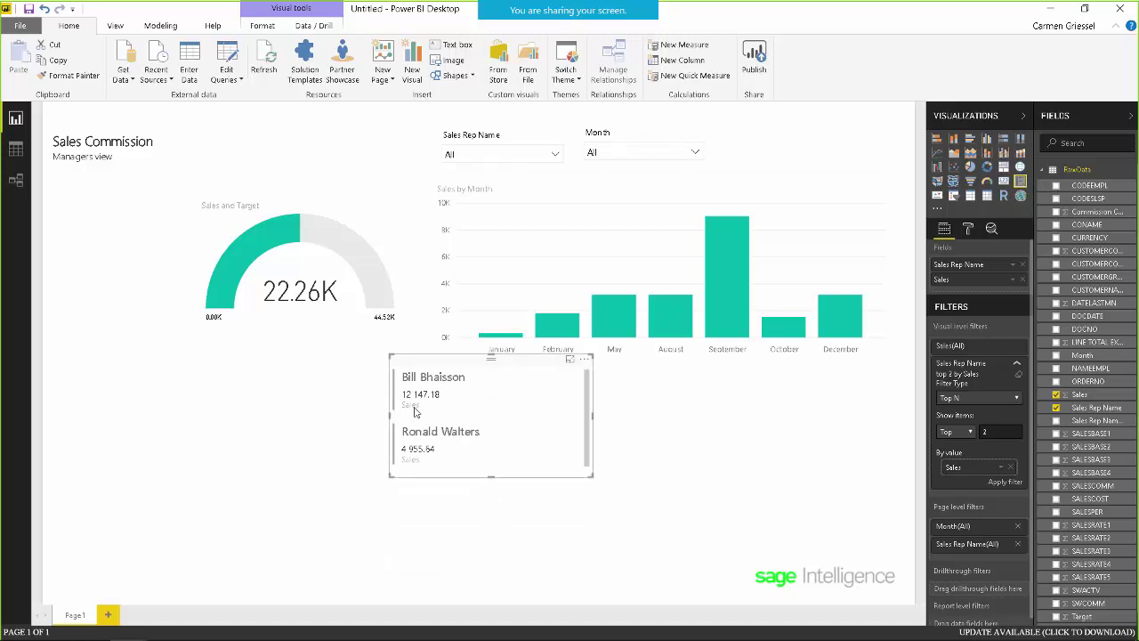
left_click_drag(455, 363, 147, 374)
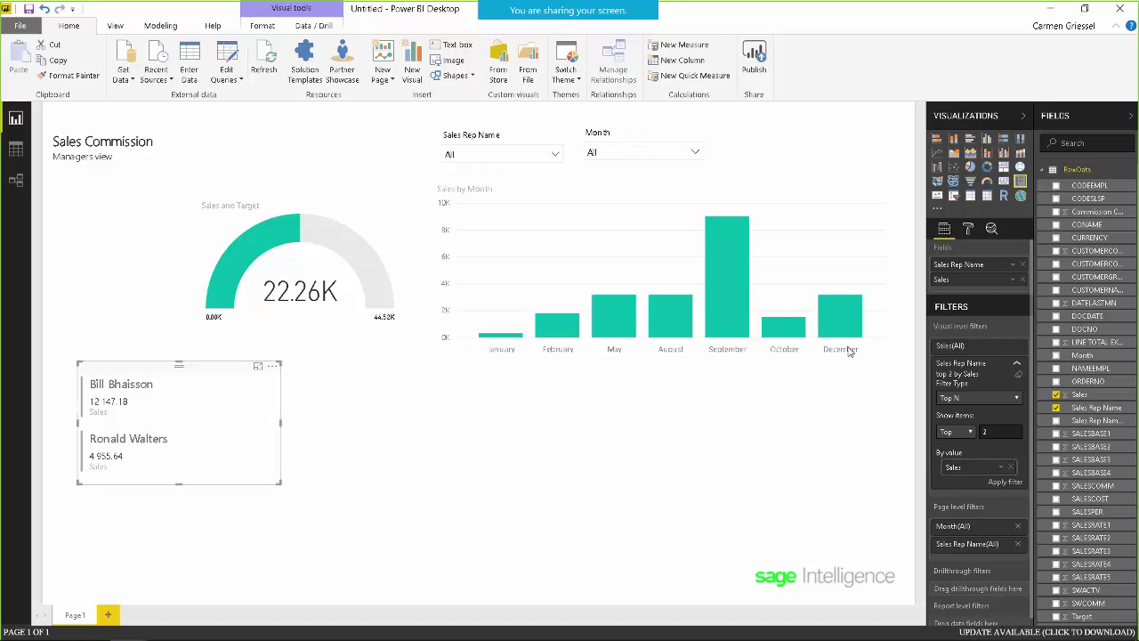
Turn on the multi-row card's title and set its text to "Top 2 Sales Reps".
left_click(969, 230)
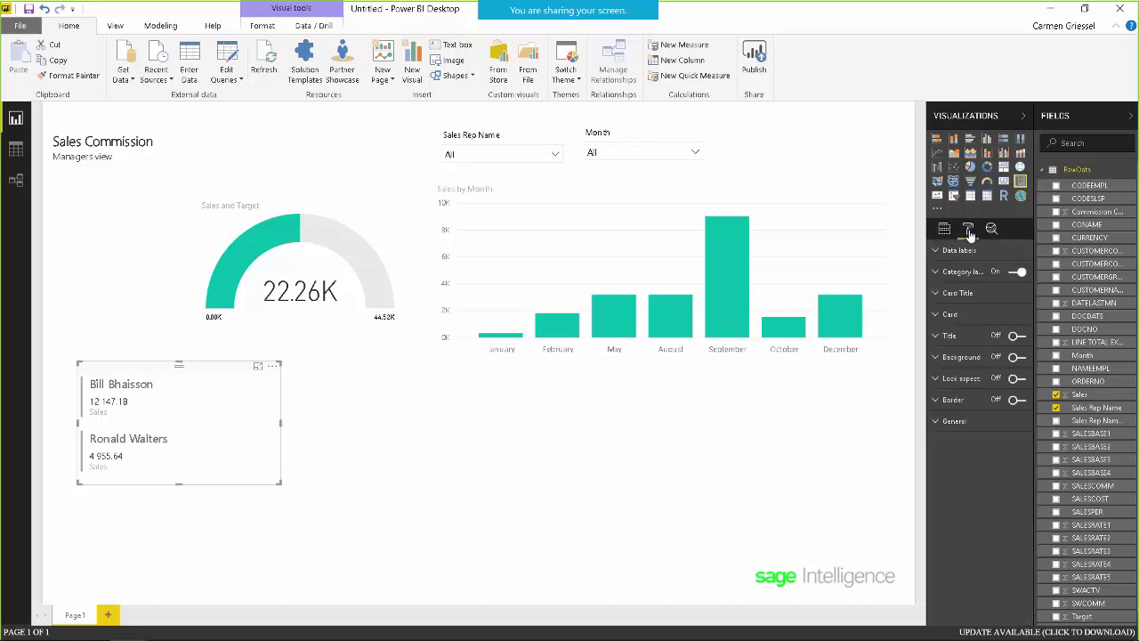
left_click(936, 299)
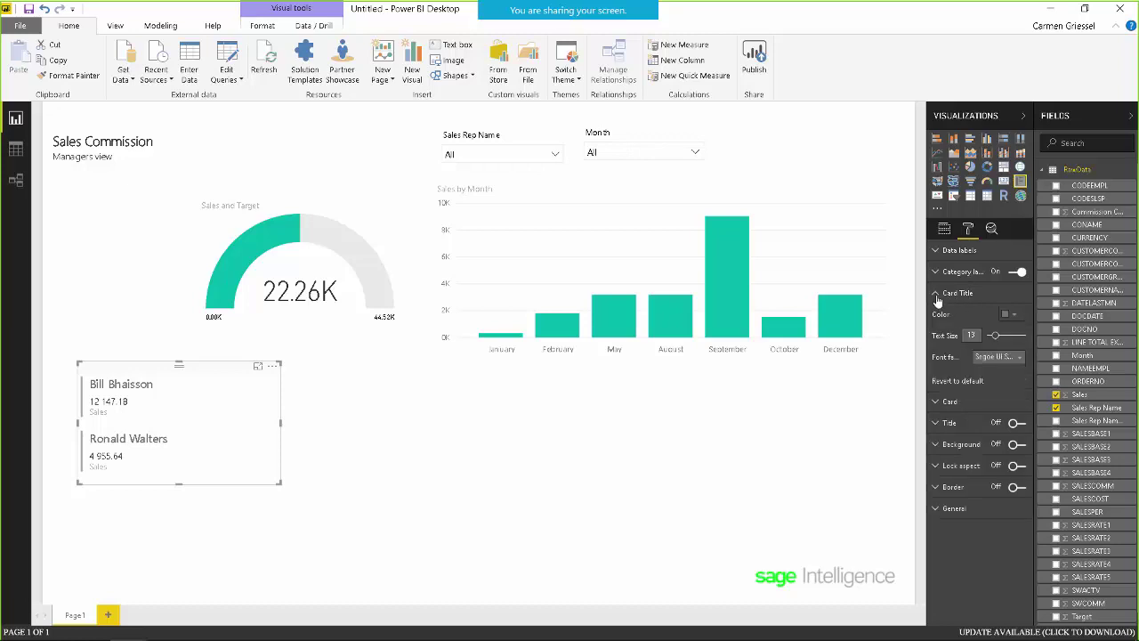
left_click(935, 294)
left_click(934, 337)
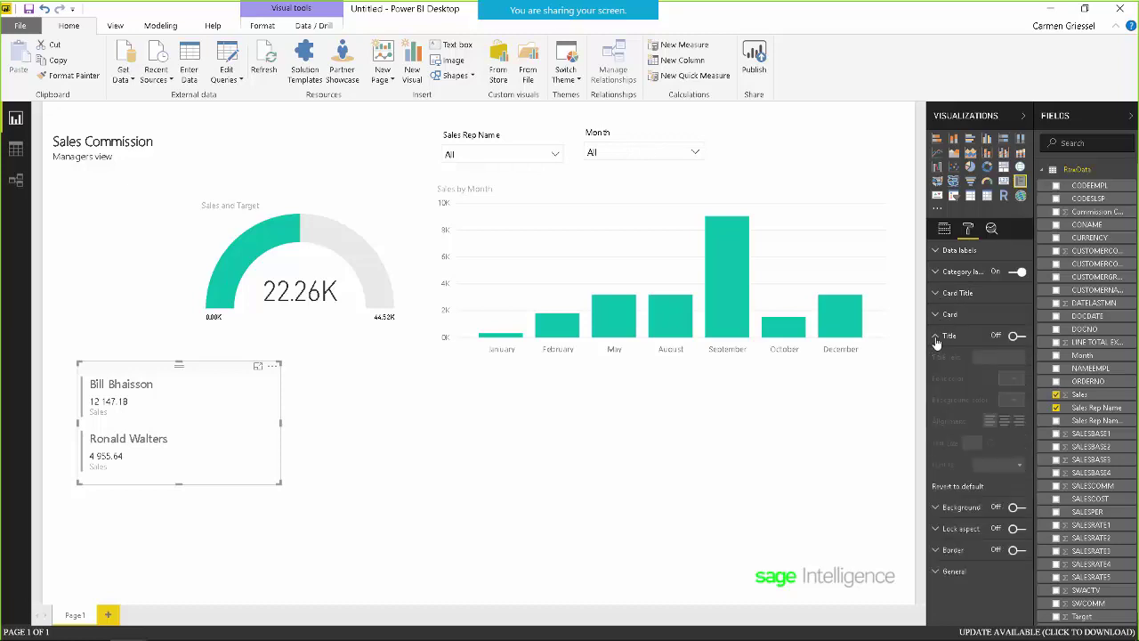
left_click(1017, 335)
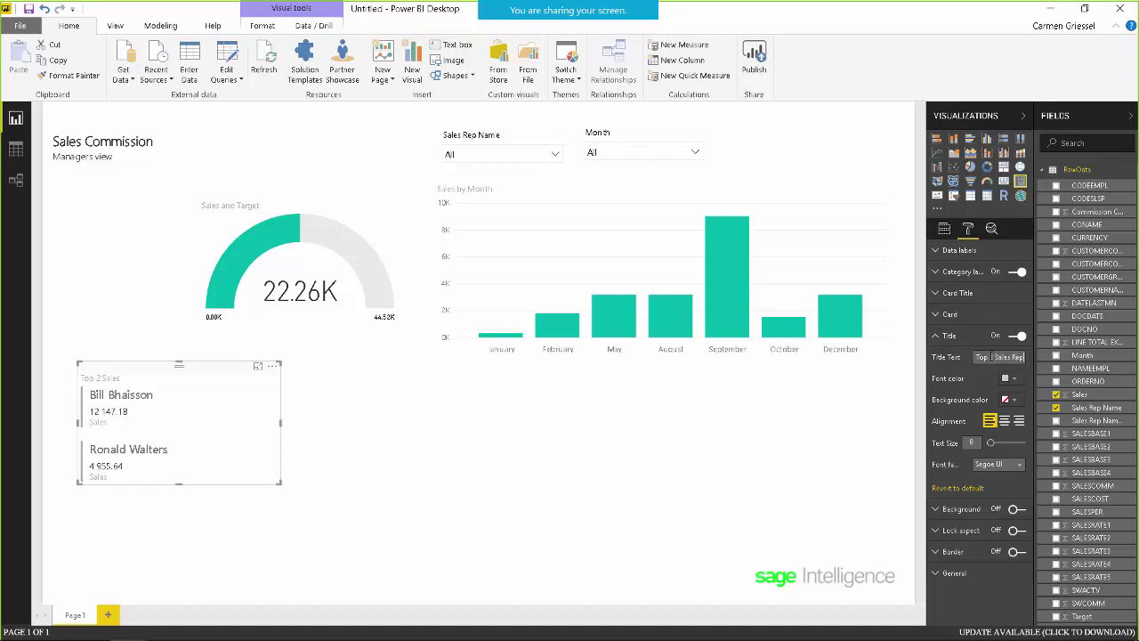
type("s")
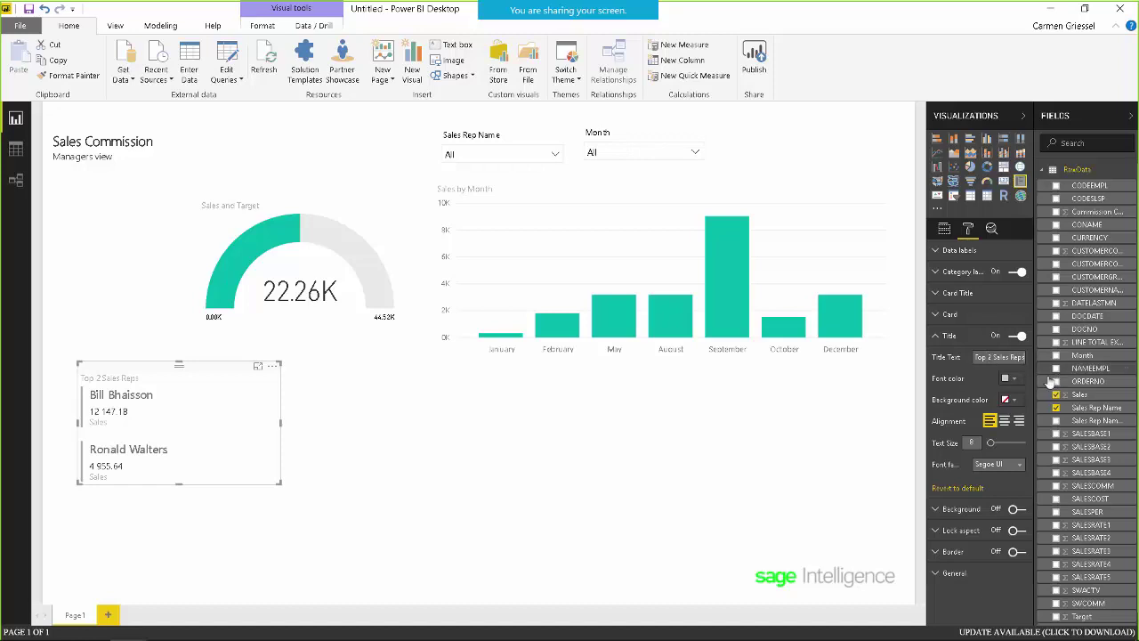
Give the card's title a dark, near-black background and a white font color.
left_click(1015, 400)
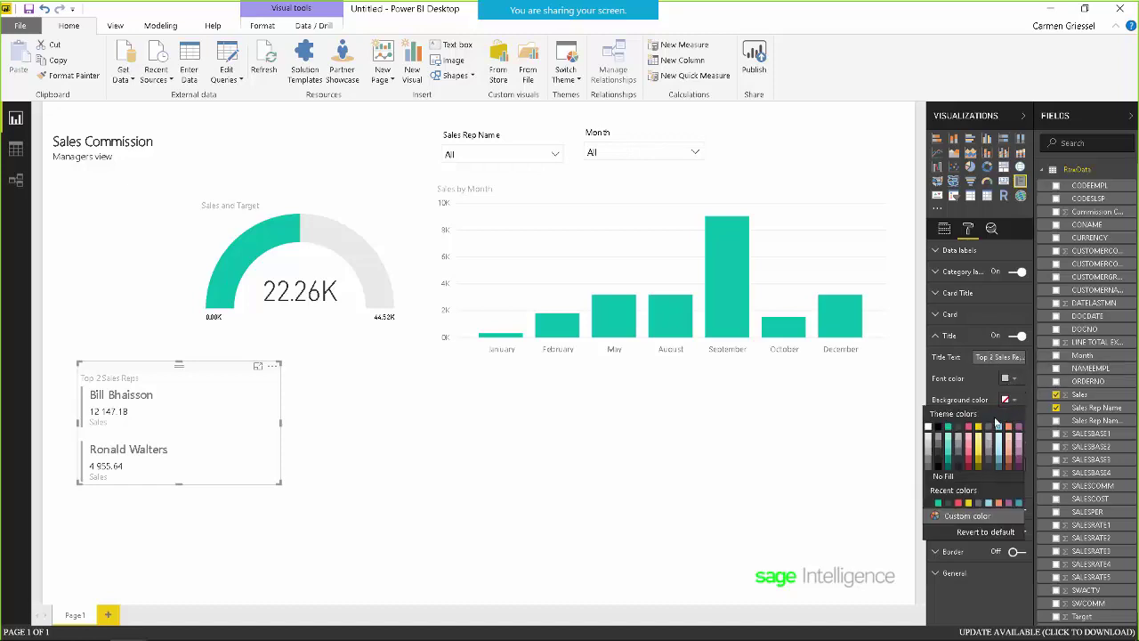
left_click(939, 456)
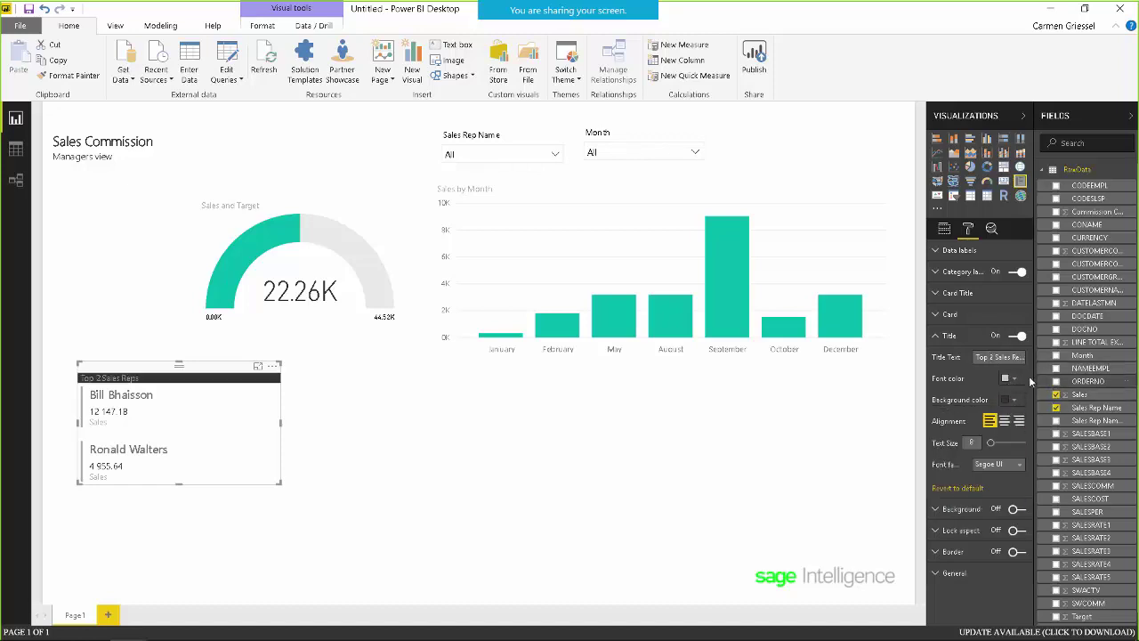
left_click(1020, 380)
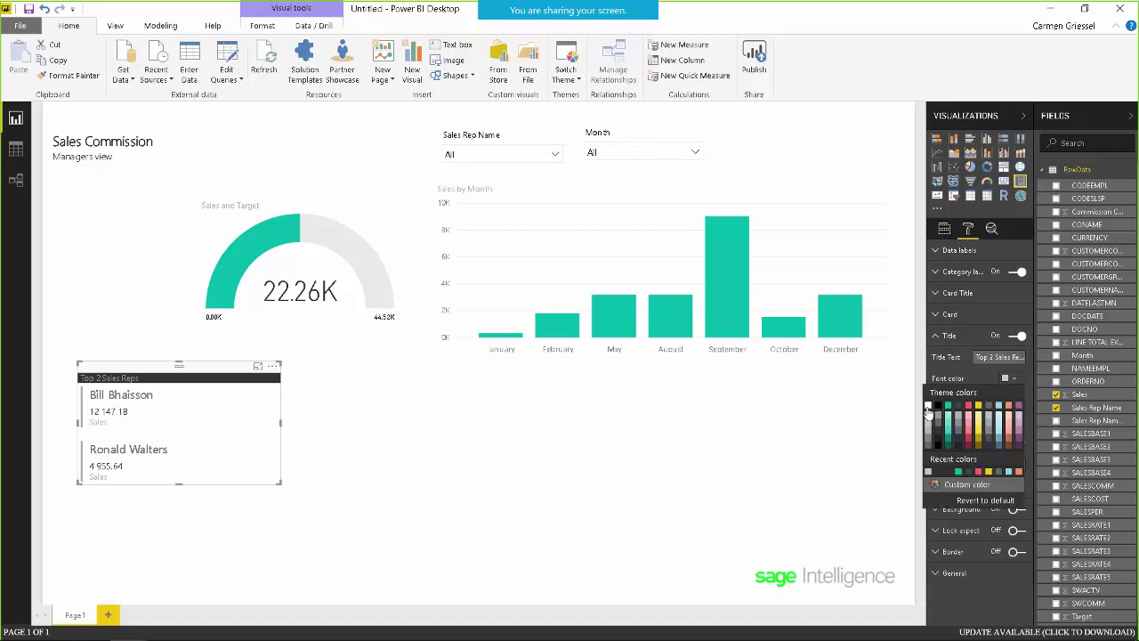
left_click(933, 410)
Narrow the Top 2 Sales Reps card, fit it beside the gauge under the Managers view subtitle and deselect it.
left_click_drag(279, 425, 189, 420)
left_click_drag(102, 365, 78, 201)
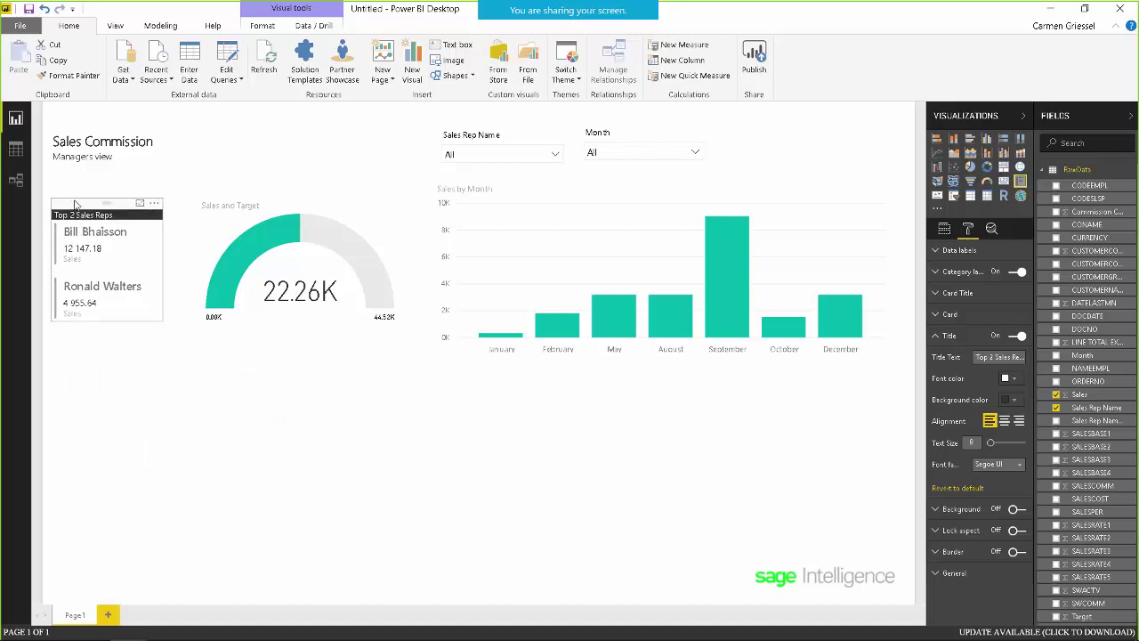
left_click(603, 584)
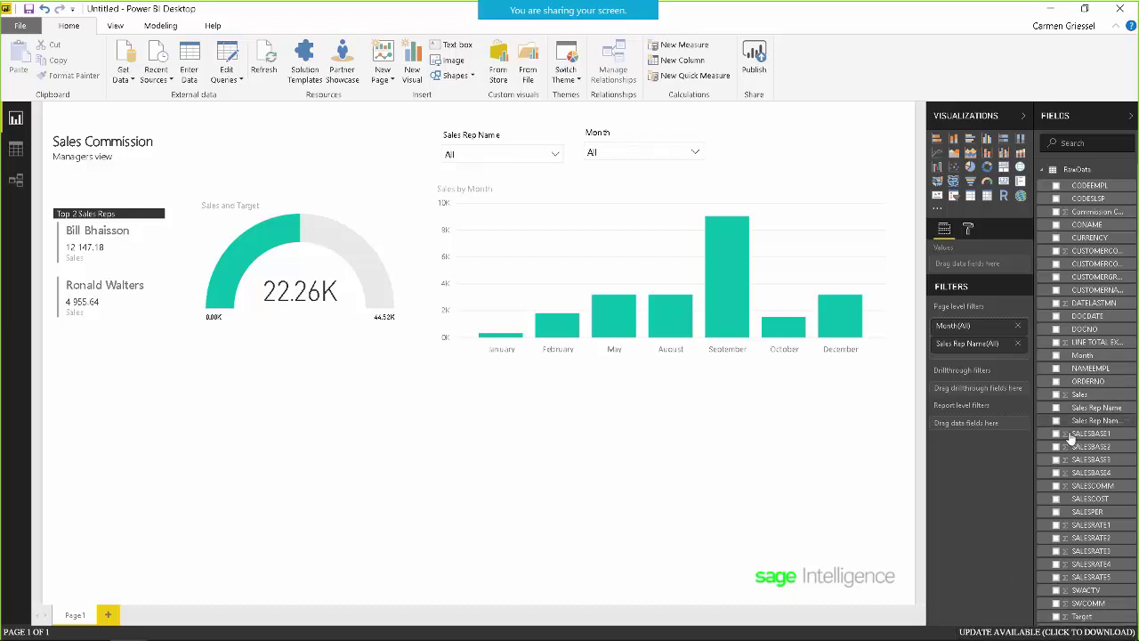
Create a donut chart below the column chart with Sales Rep Name as legend and Sales as values.
left_click_drag(1088, 414, 744, 481)
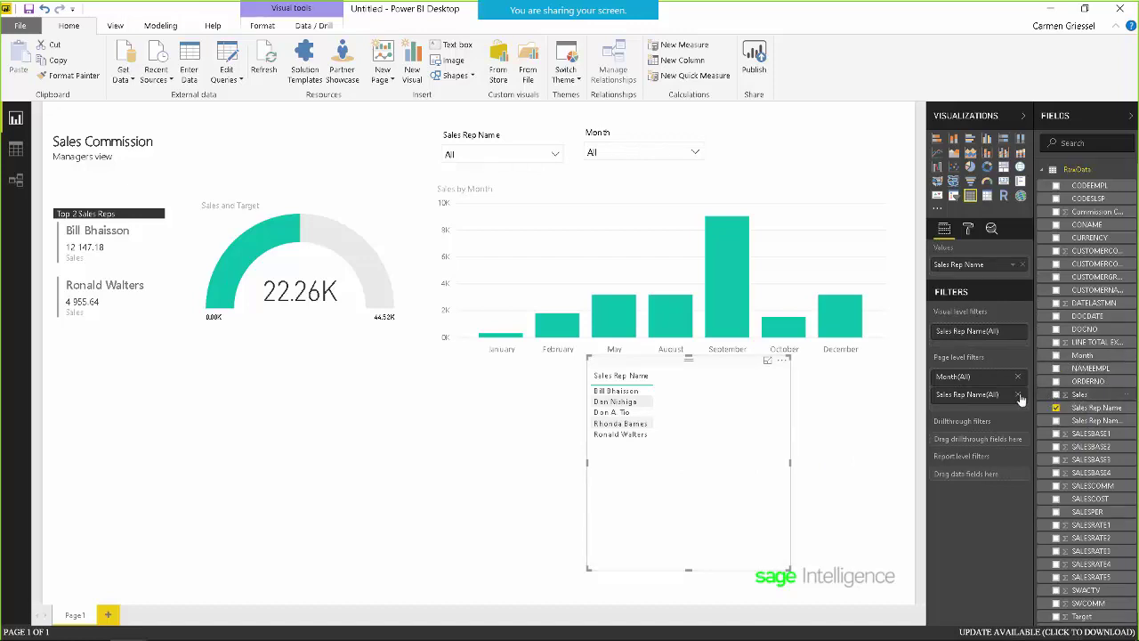
left_click_drag(1079, 394, 709, 415)
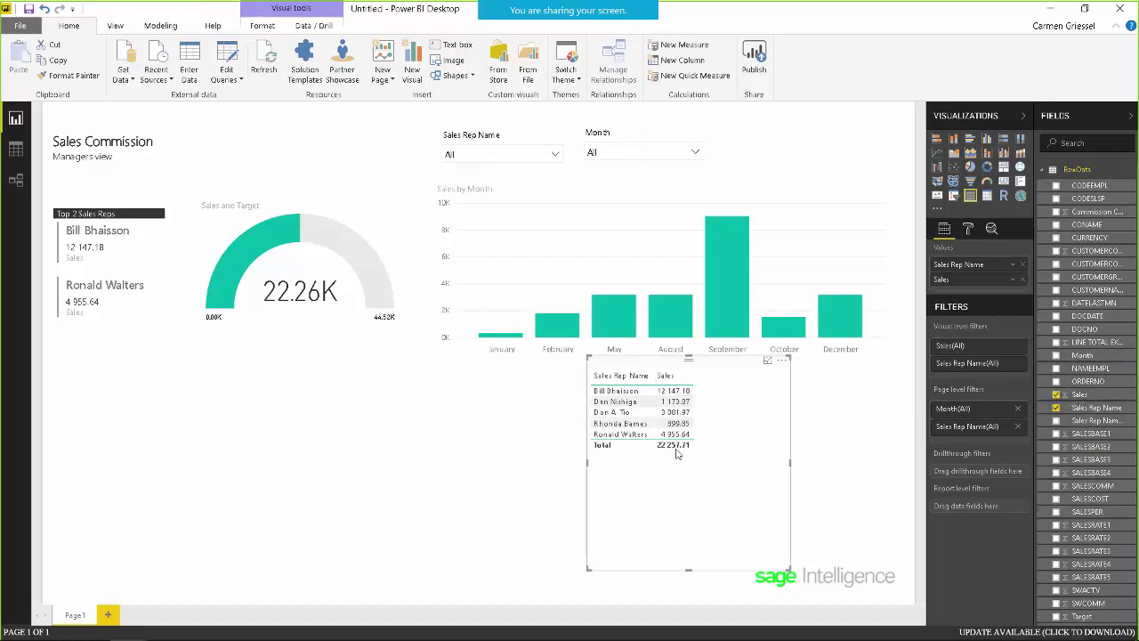
left_click(989, 173)
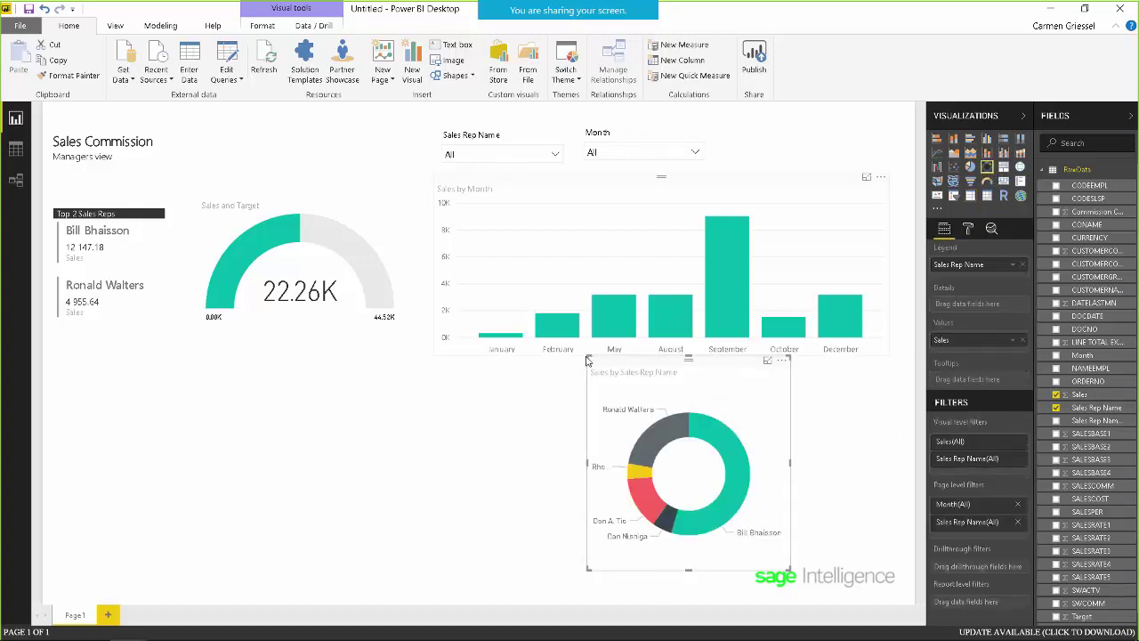
Widen the Sales by Sales Rep Name donut chart and move it to the page's lower right corner.
left_click_drag(587, 360, 451, 366)
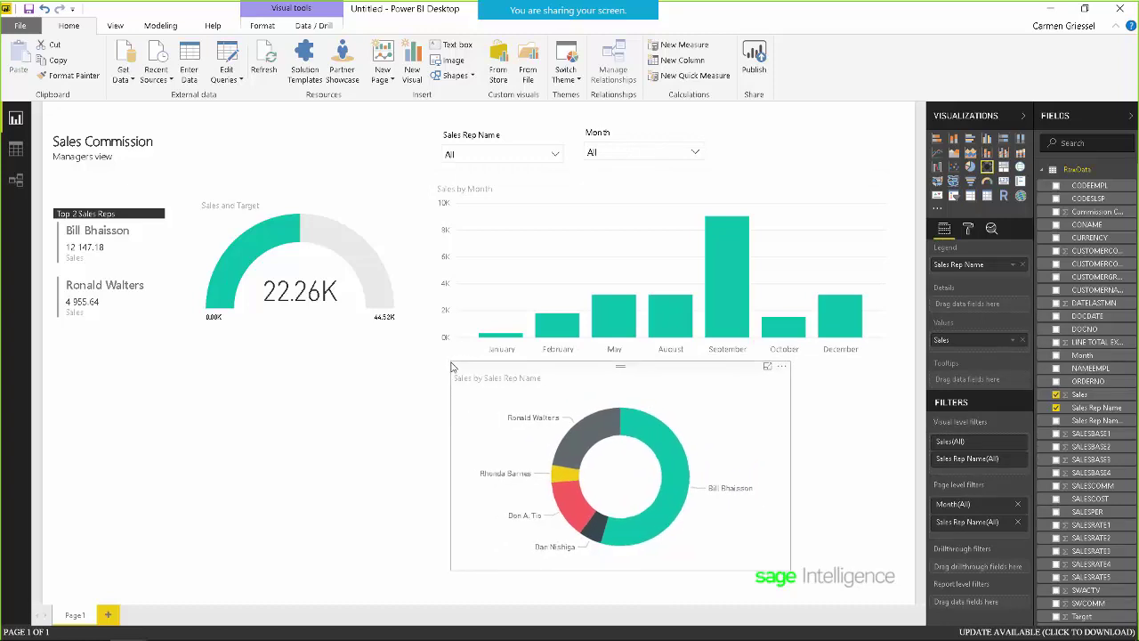
left_click_drag(663, 371, 771, 388)
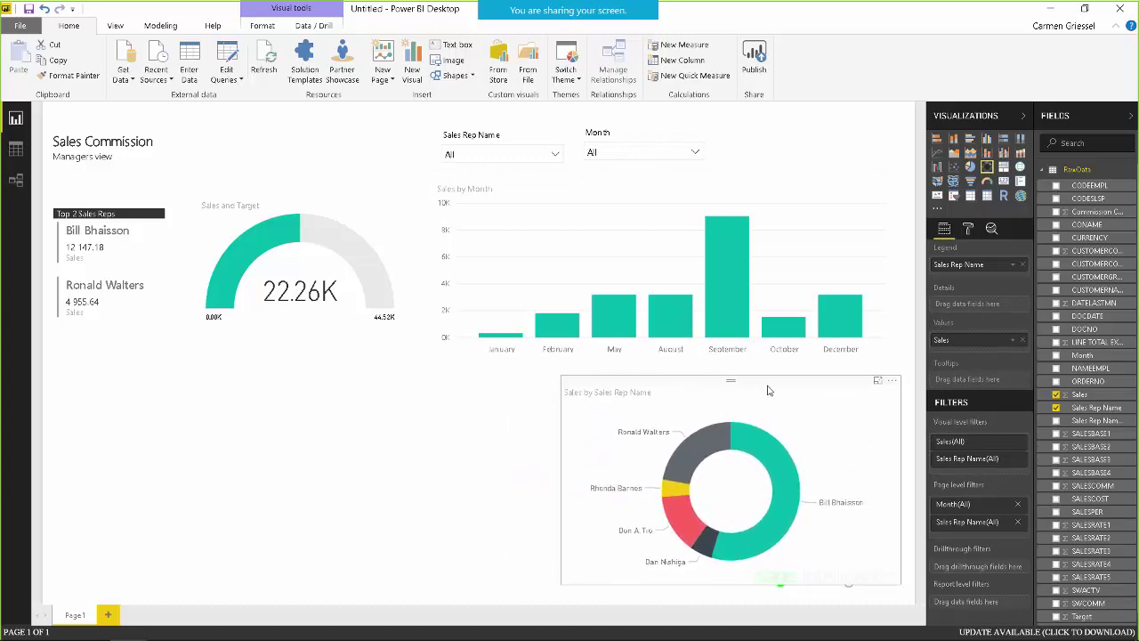
Create a table of CUSTOMERNAME and Sales in the empty area below the gauge.
left_click(375, 474)
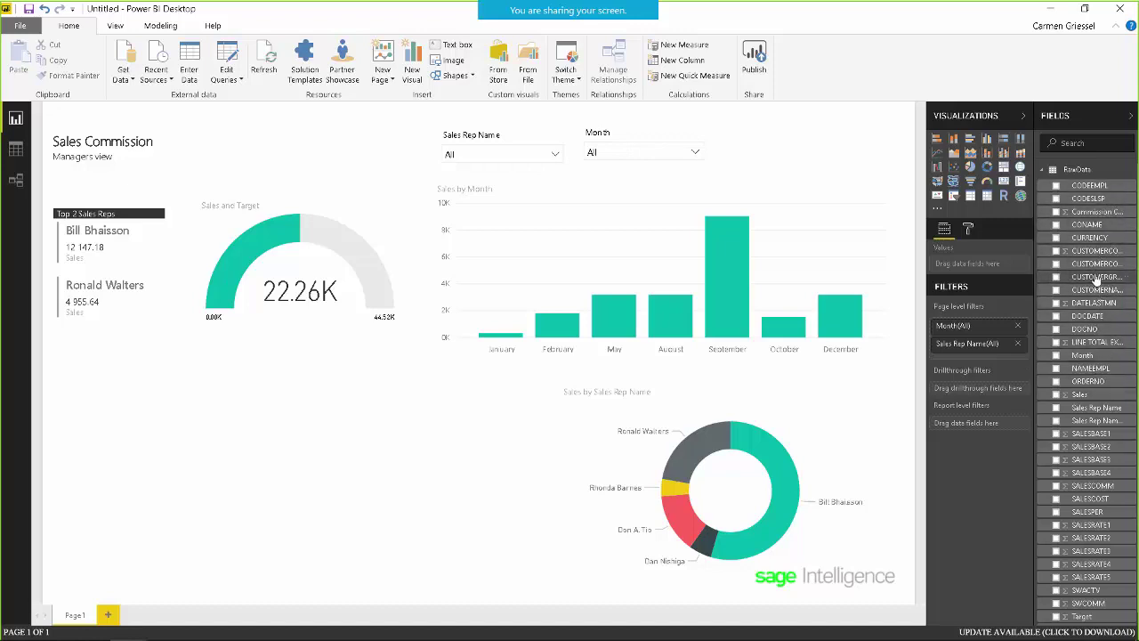
left_click_drag(1097, 290, 362, 376)
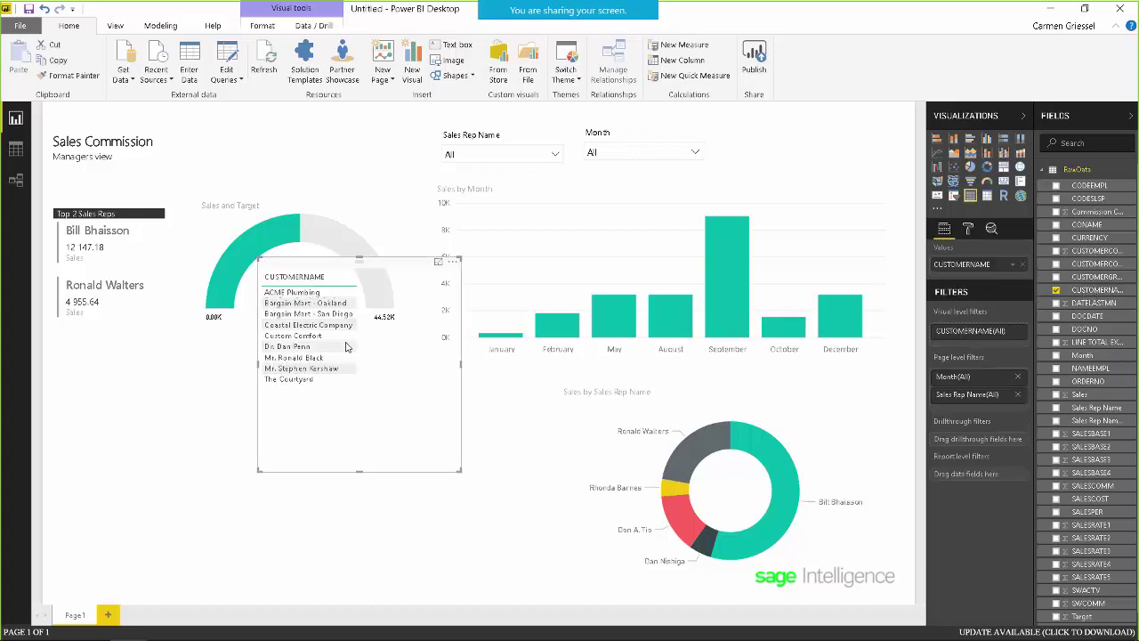
left_click_drag(325, 267, 169, 380)
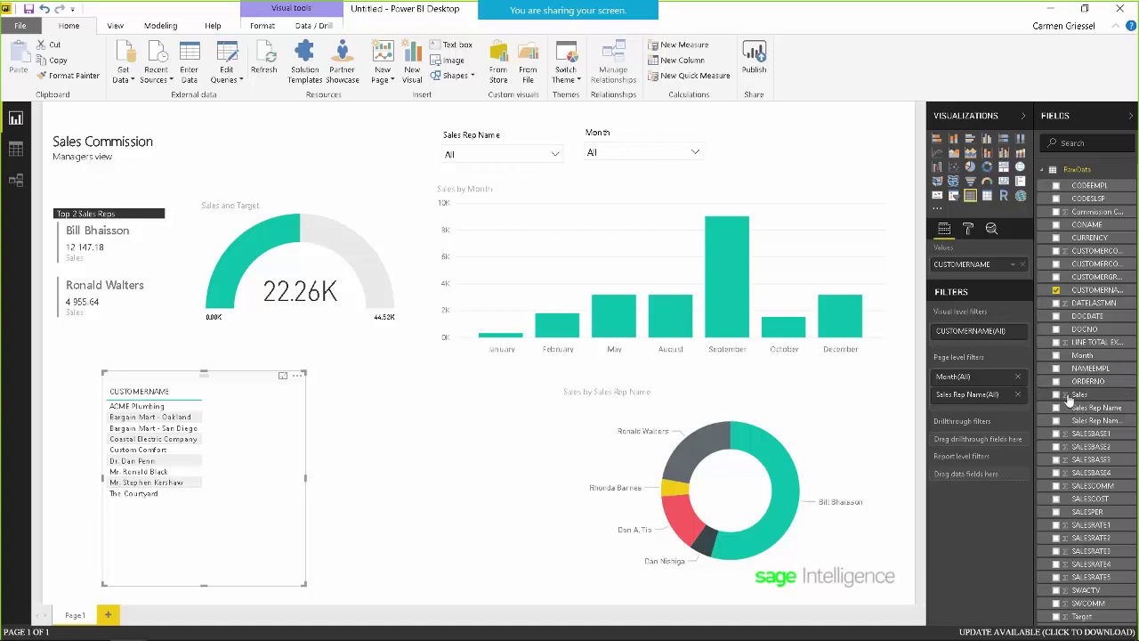
left_click_drag(1068, 400, 218, 469)
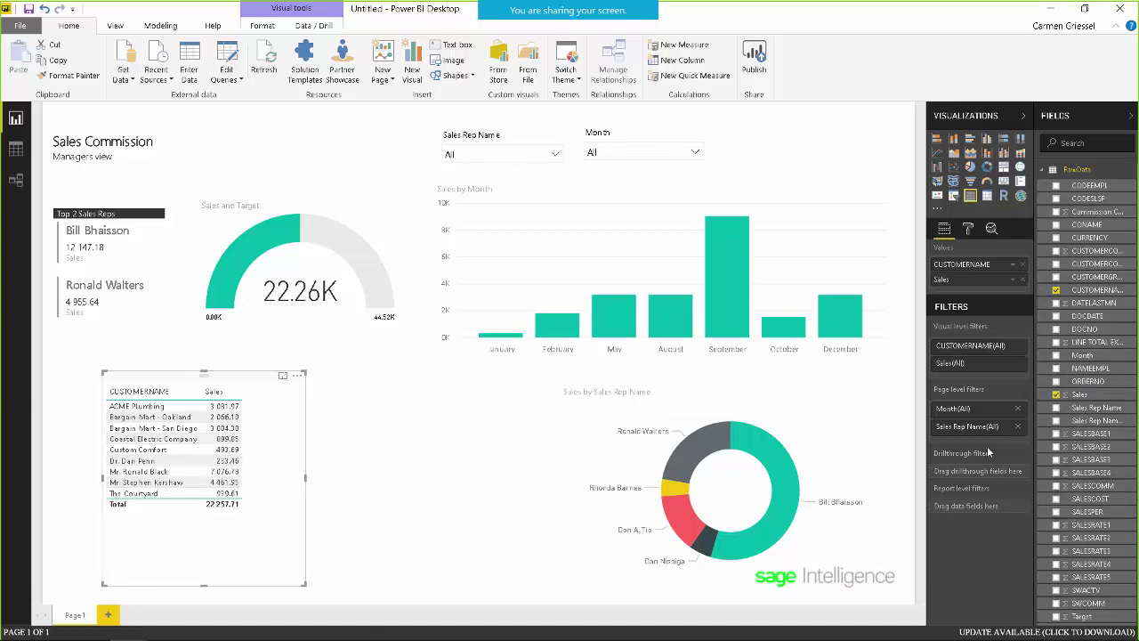
Filter the customer table with a Top N filter showing the top 5 CUSTOMERNAME items by Sales.
left_click(1018, 346)
left_click(979, 381)
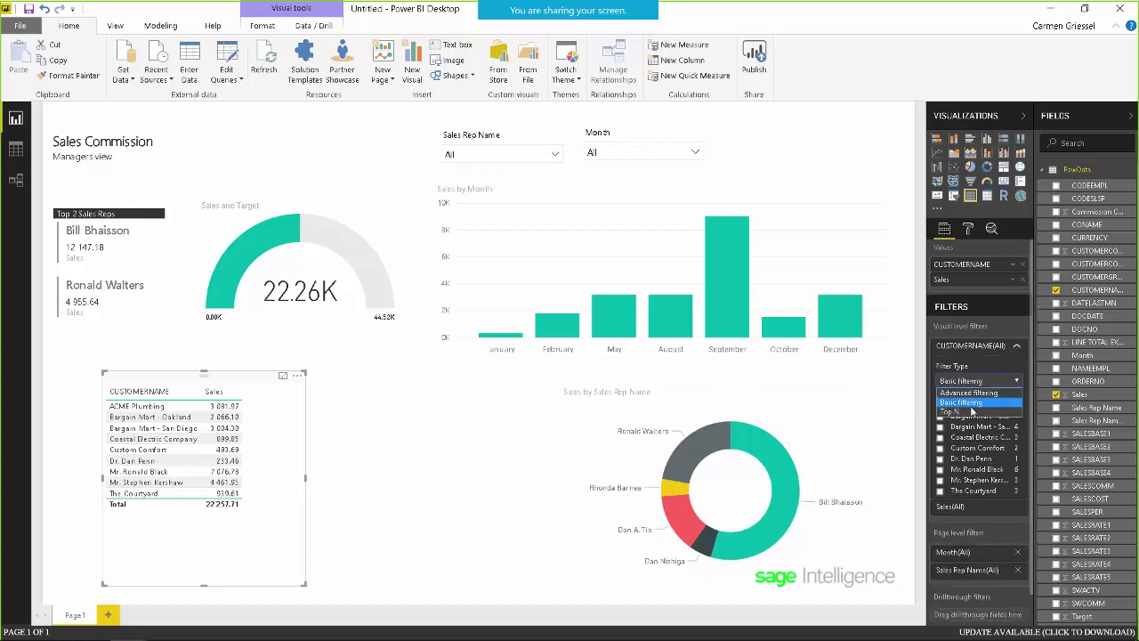
left_click(972, 411)
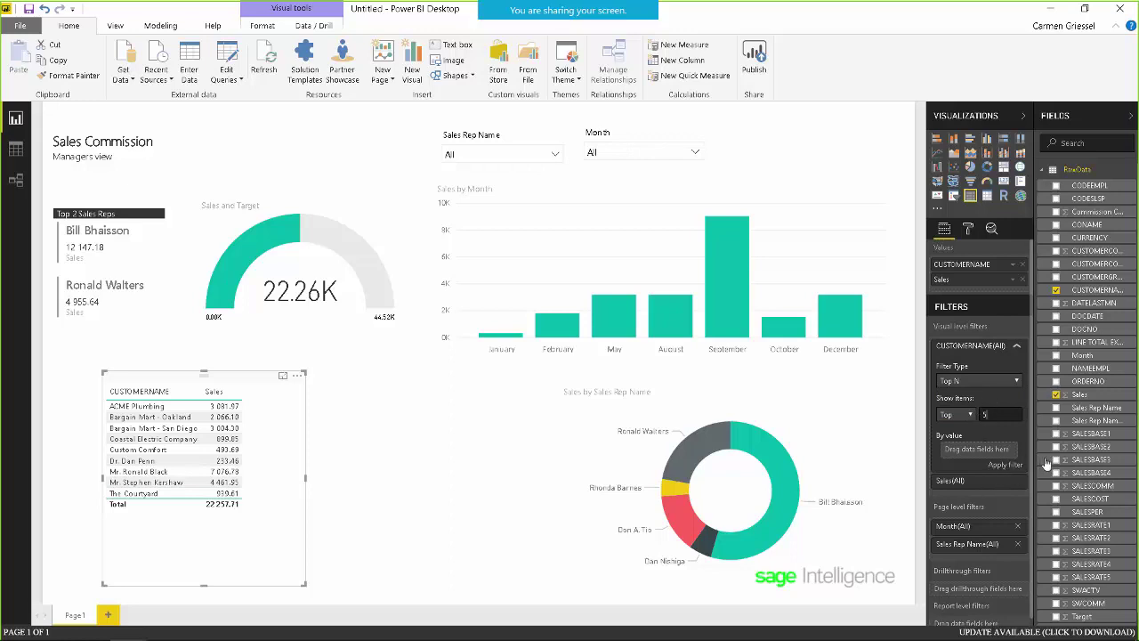
left_click_drag(1103, 396, 979, 454)
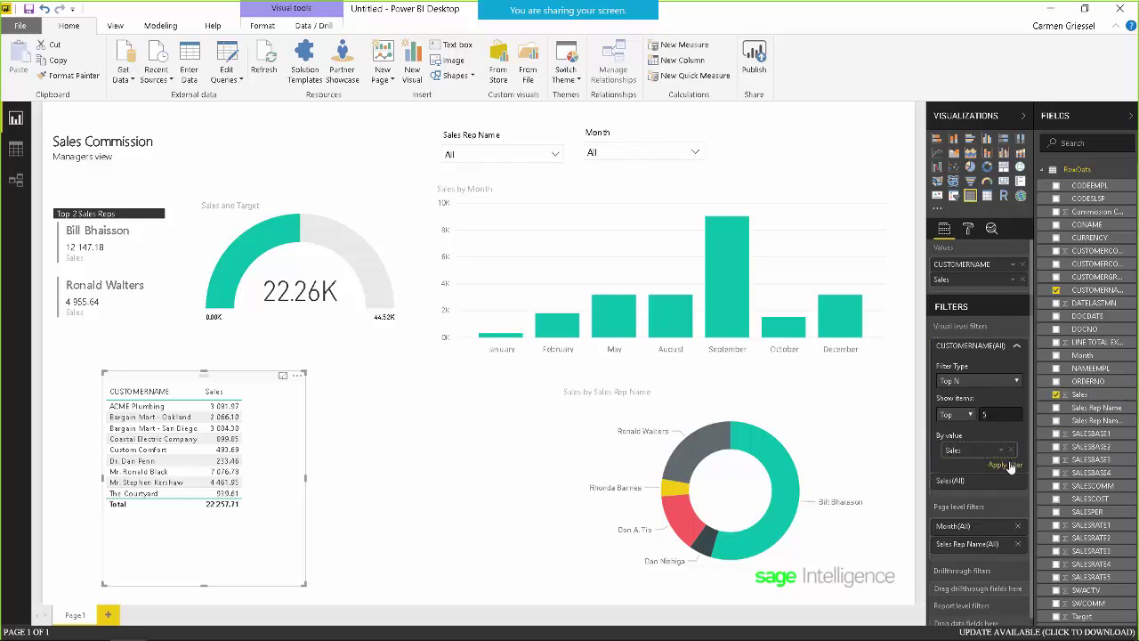
left_click(1006, 464)
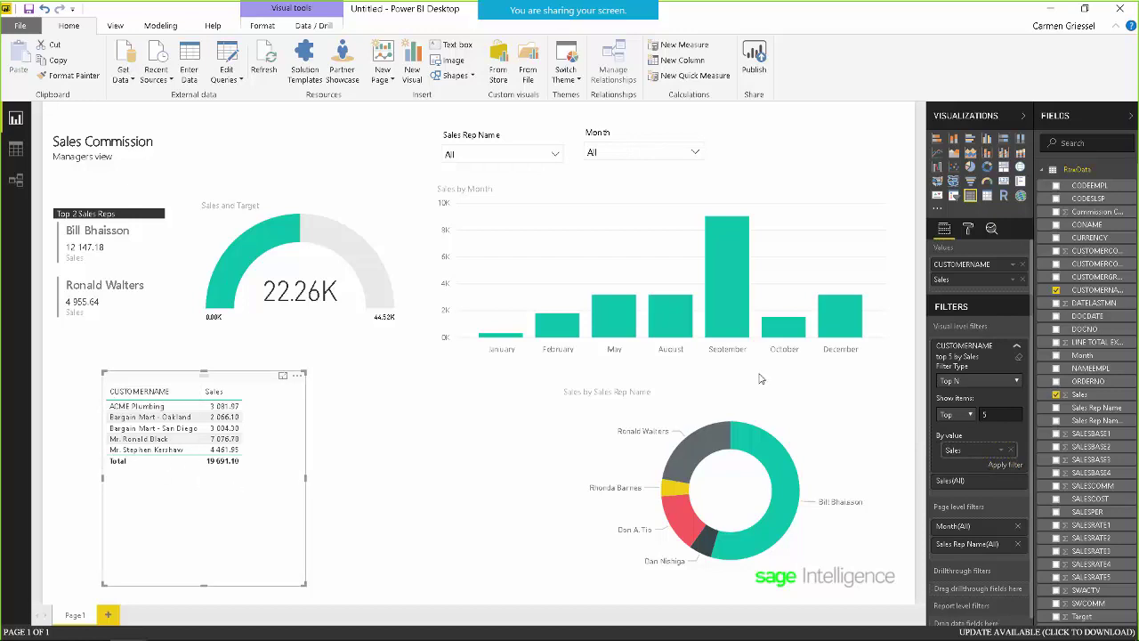
Convert the customer table into a funnel chart and widen it toward the donut chart.
left_click(987, 140)
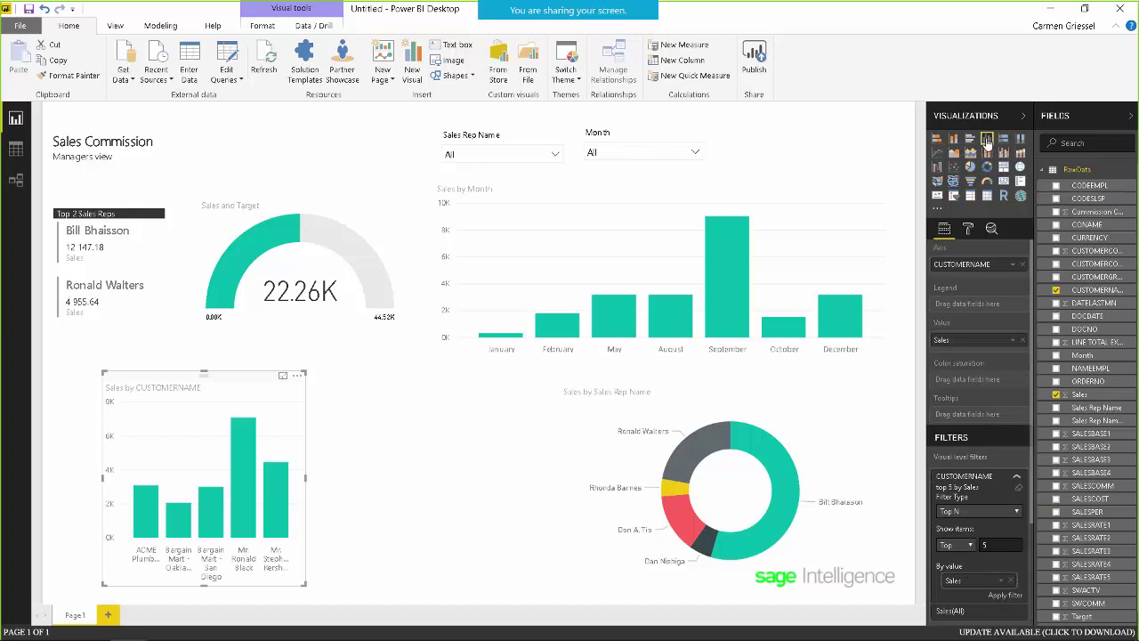
left_click(936, 139)
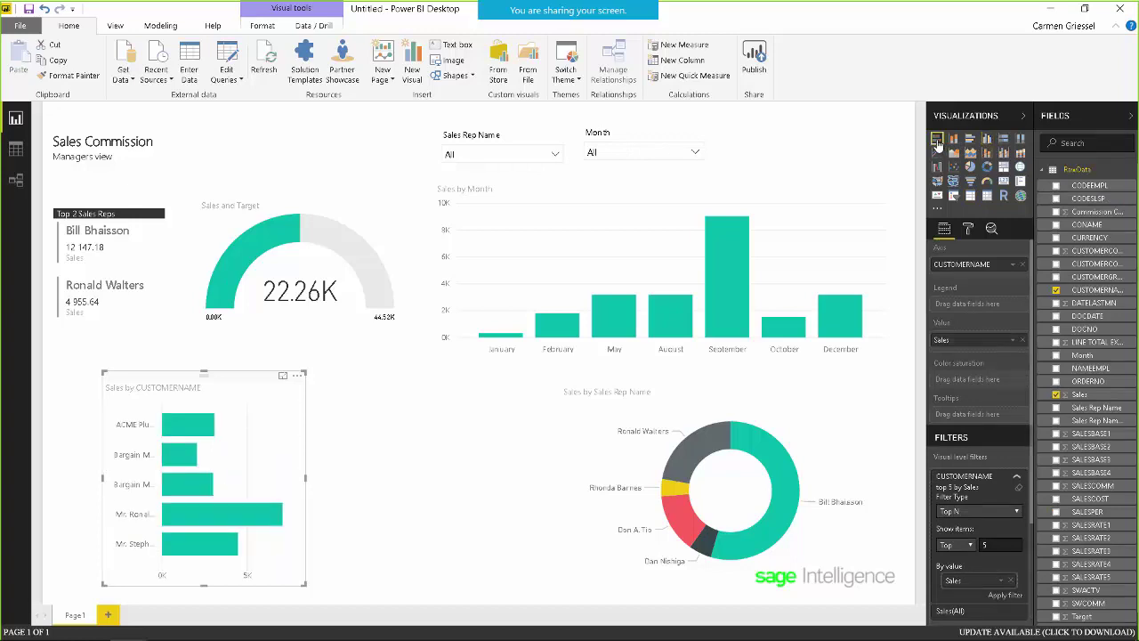
left_click(971, 181)
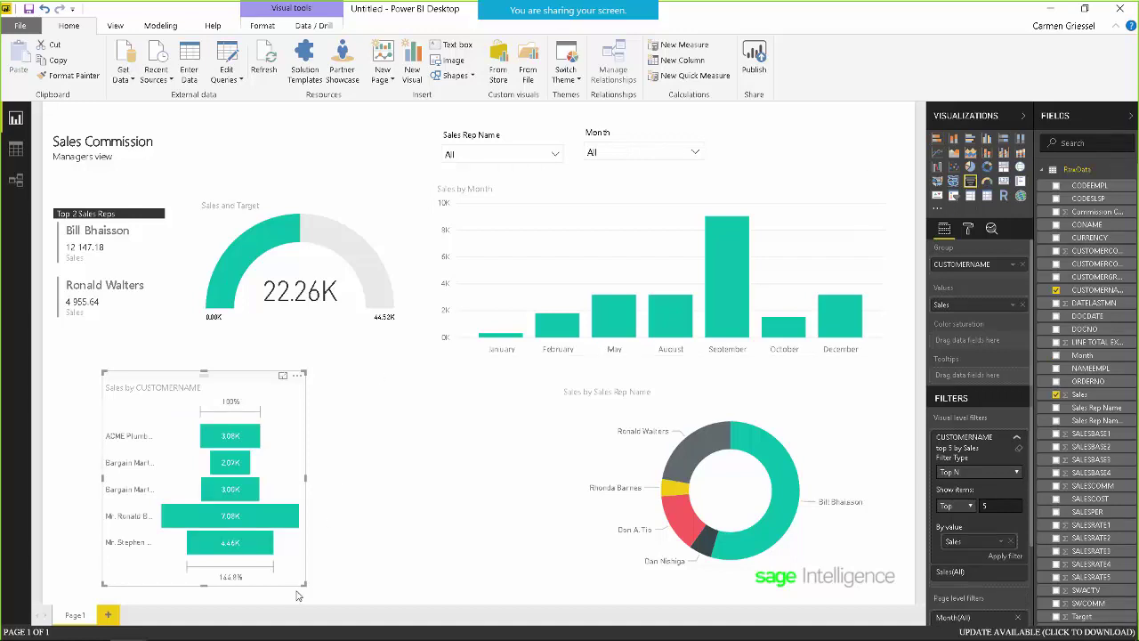
left_click_drag(339, 590, 504, 590)
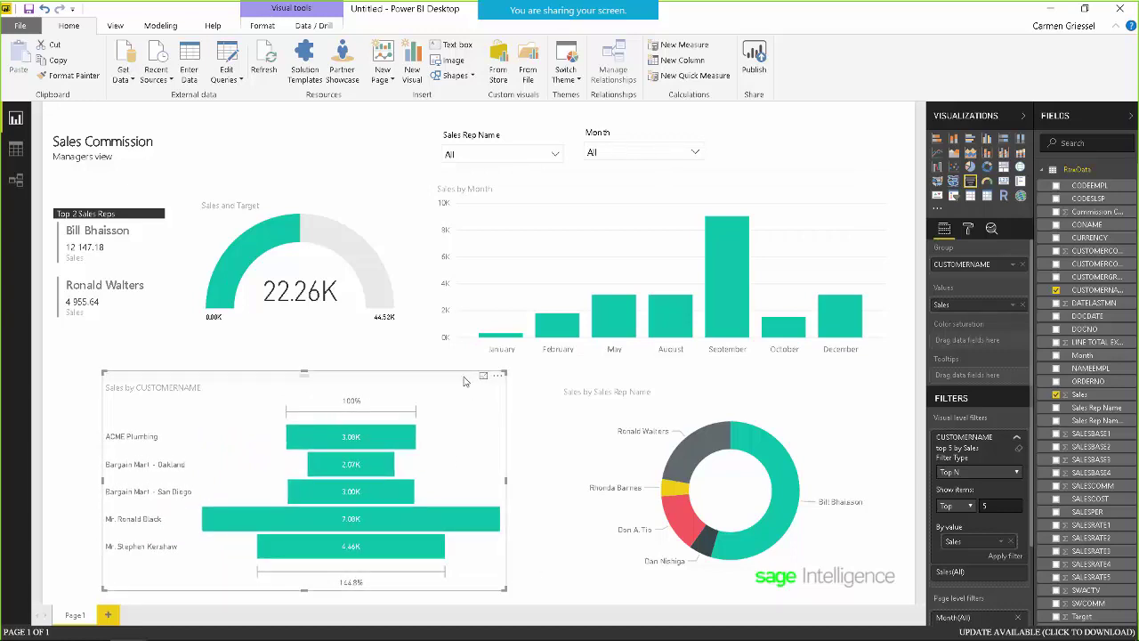
Sort the funnel chart by Sales, move it closer to the donut chart and deselect it.
left_click(497, 375)
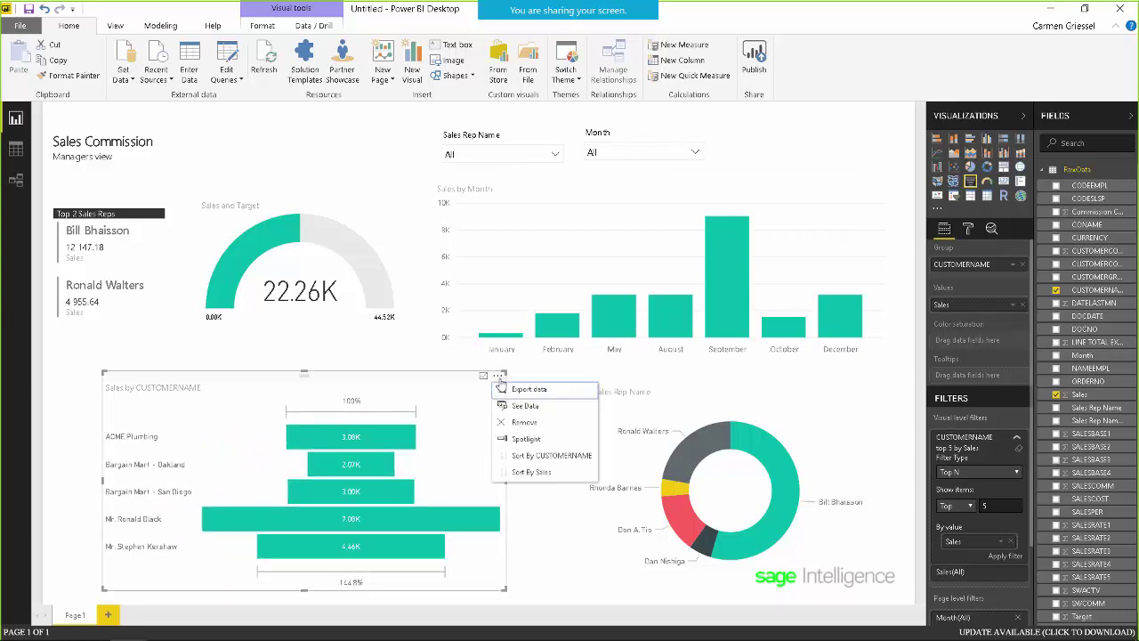
left_click(526, 472)
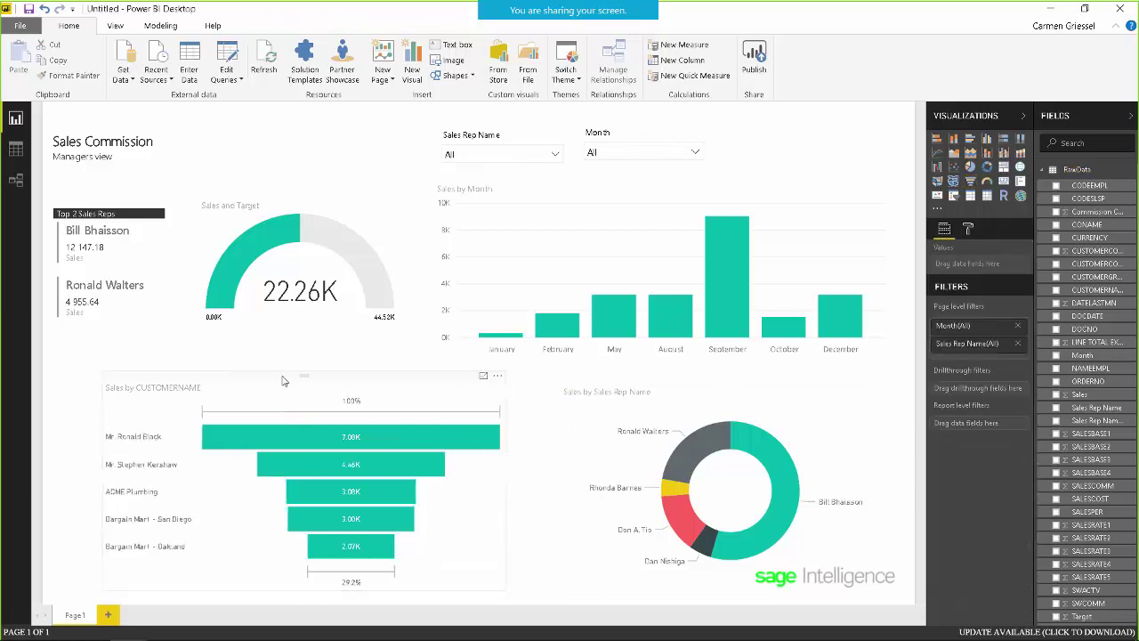
left_click_drag(281, 381, 324, 381)
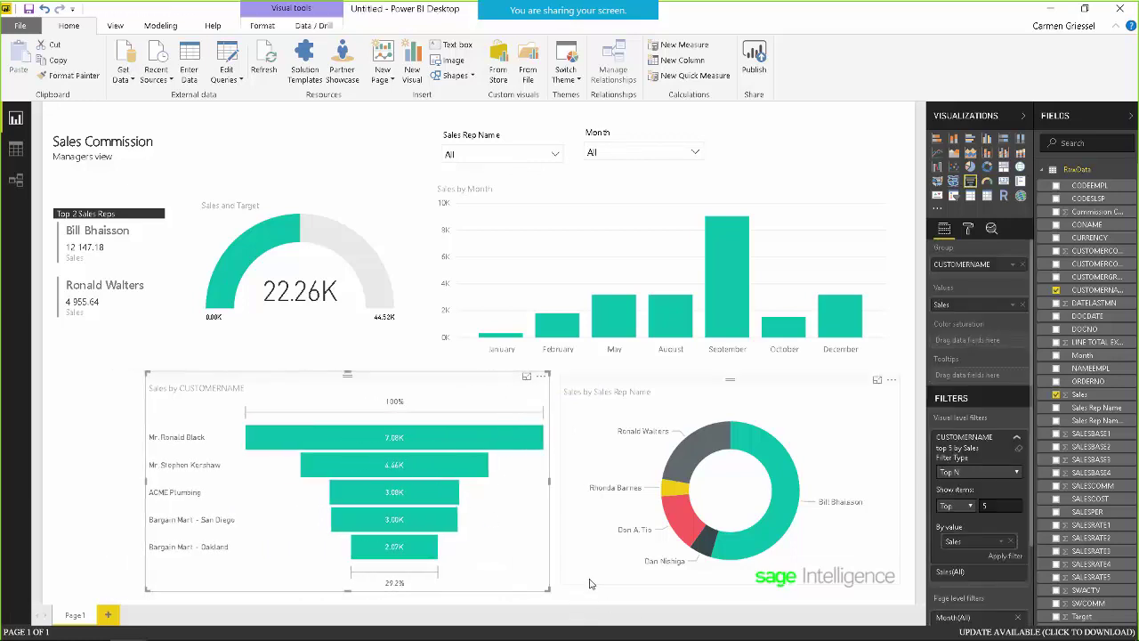
left_click(86, 412)
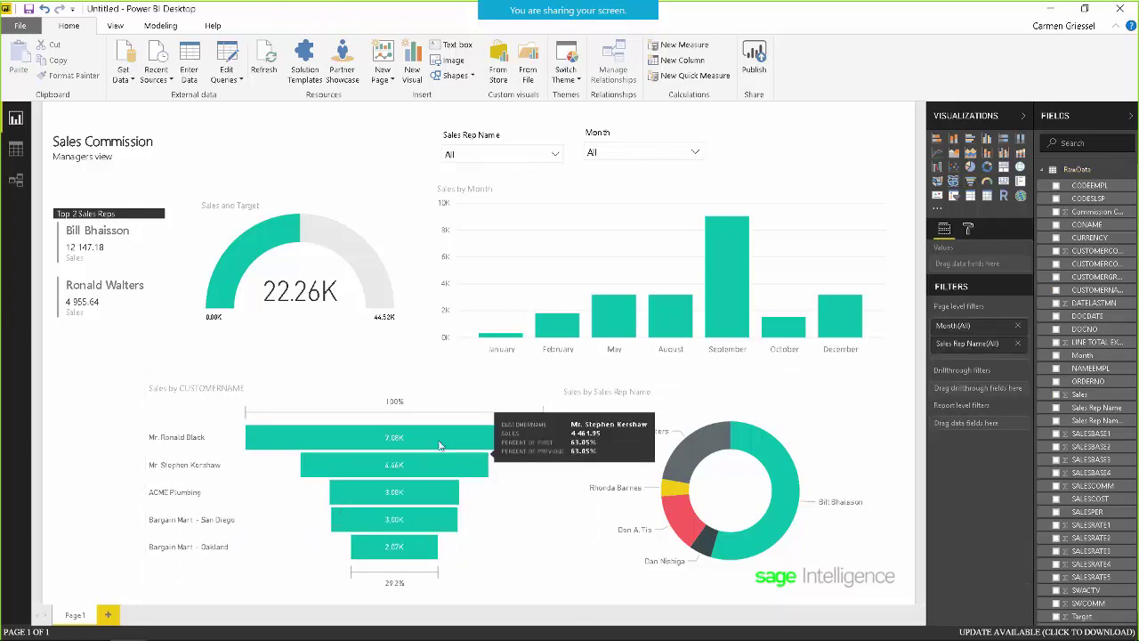
Change the funnel chart's default data color to a dark yellow theme shade and deselect the chart.
mouse_move(438, 458)
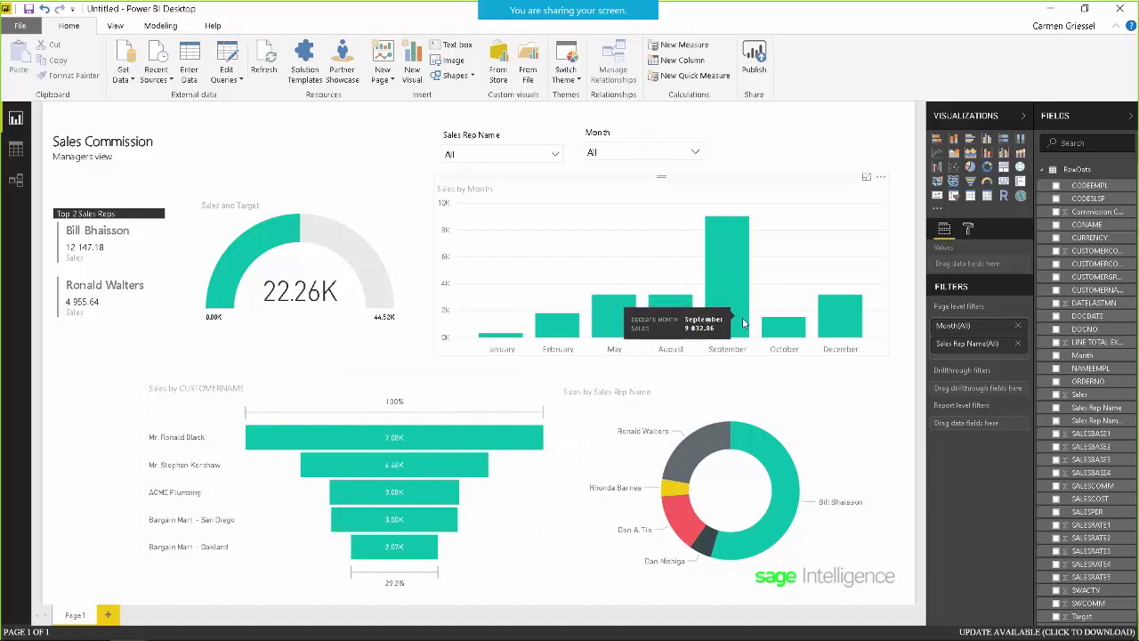
left_click(383, 385)
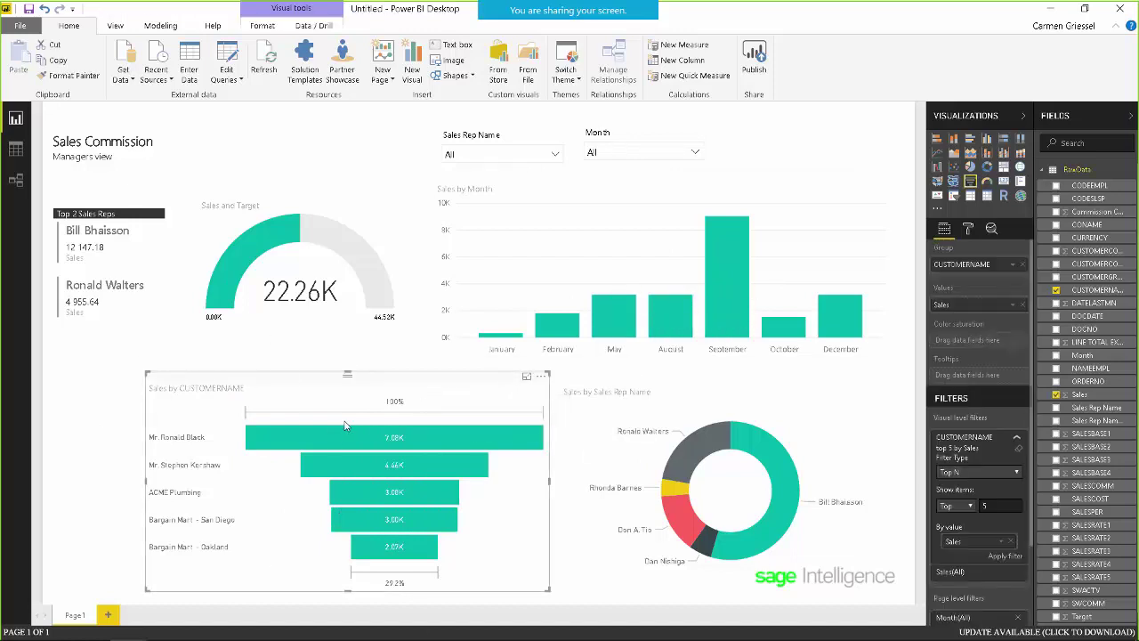
left_click(970, 233)
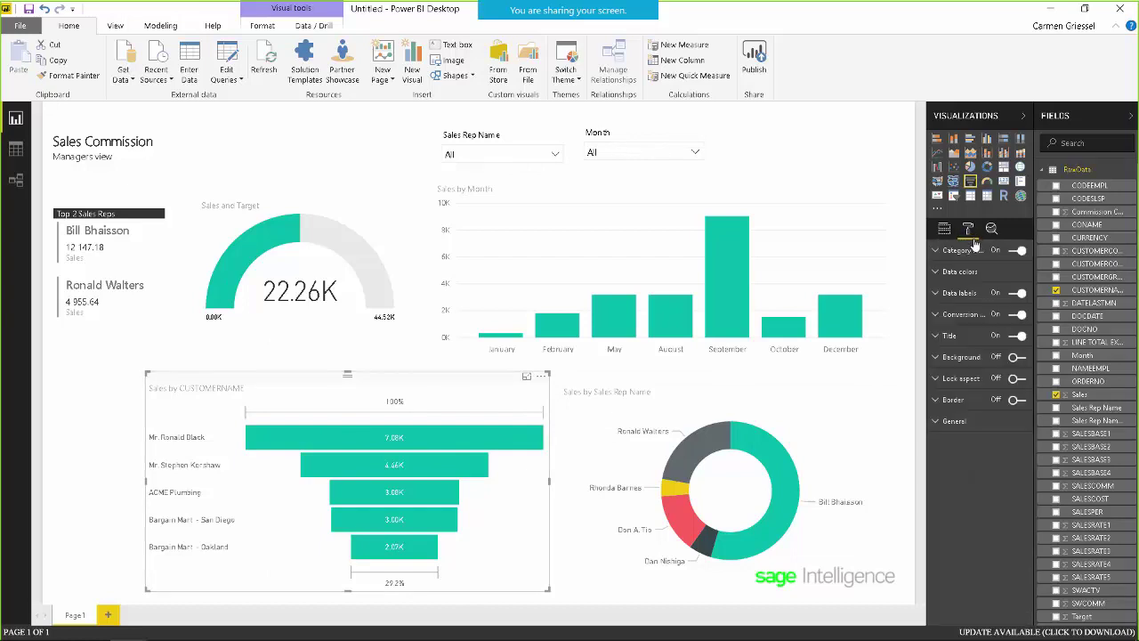
left_click(939, 273)
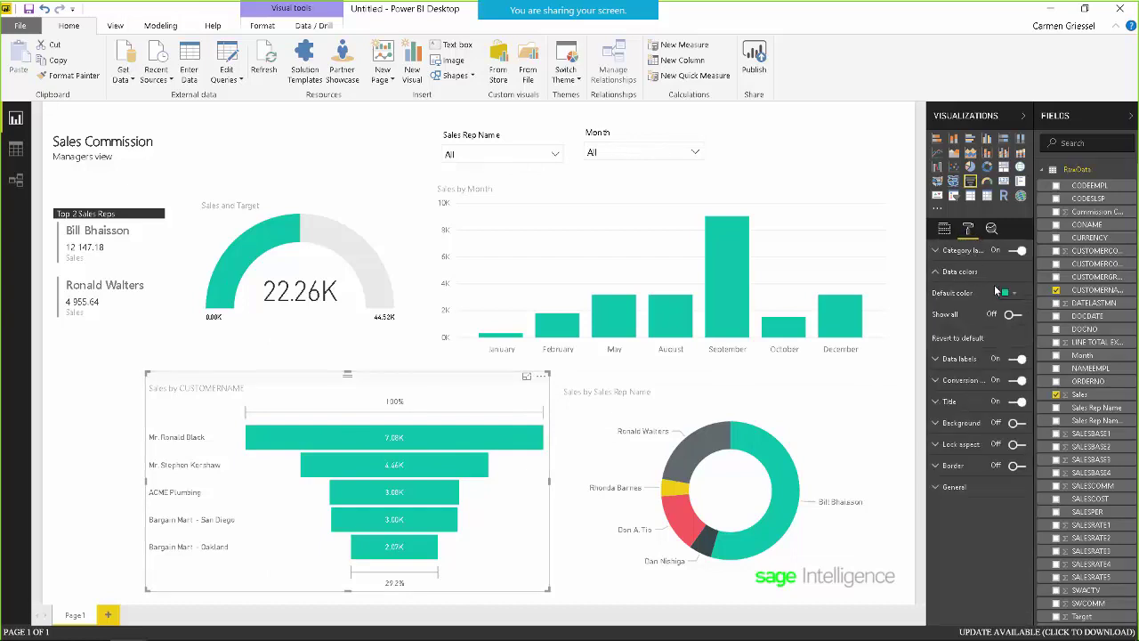
left_click(1014, 295)
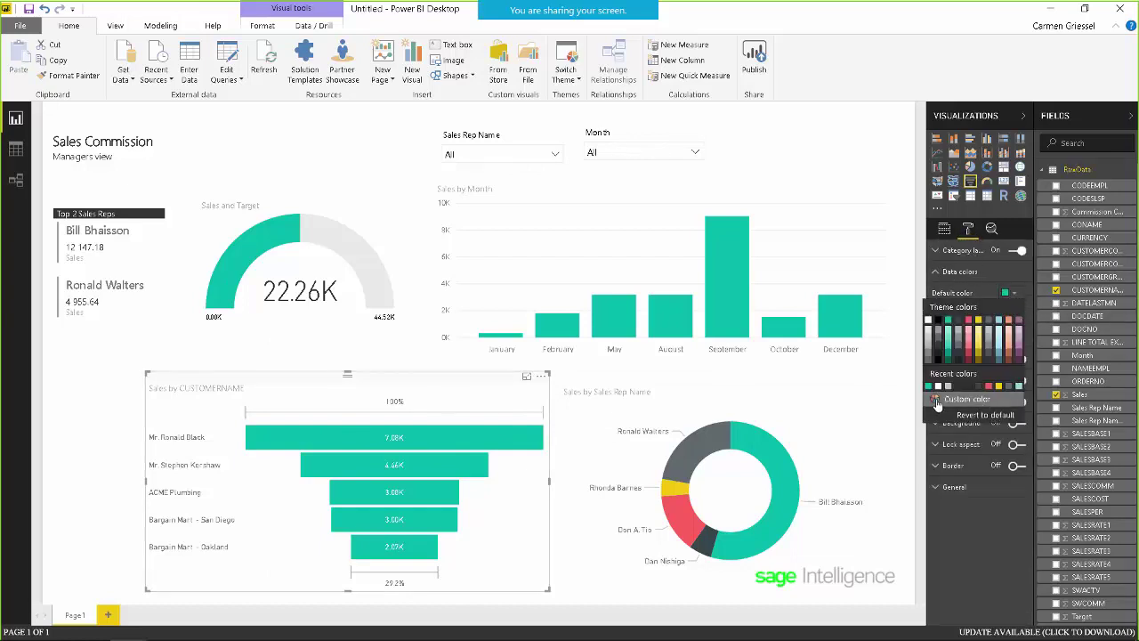
left_click(982, 358)
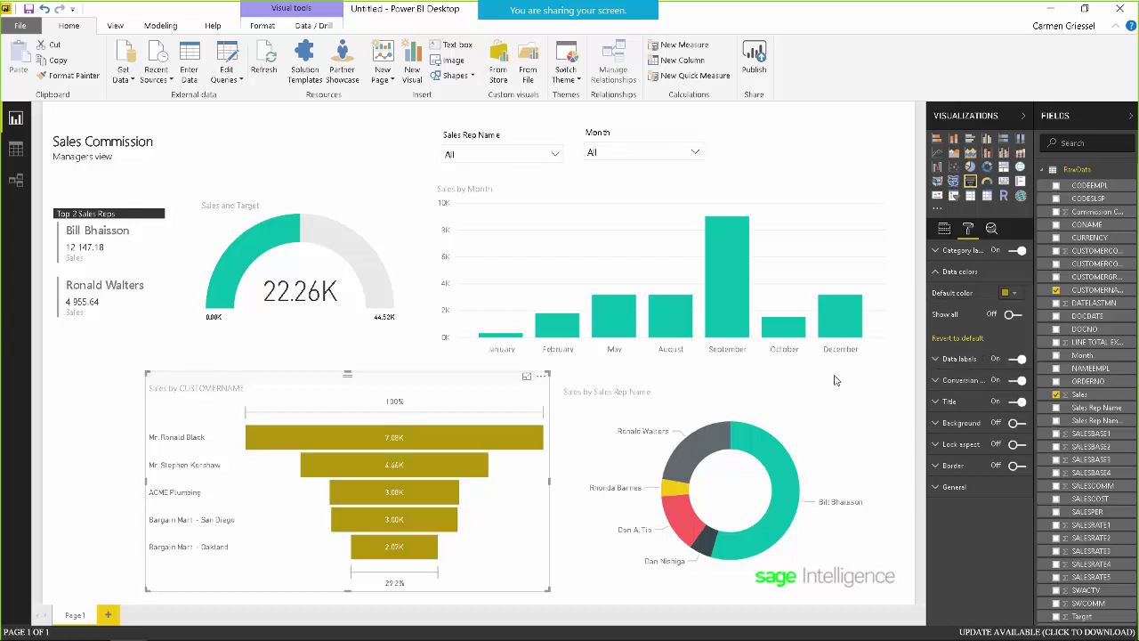
left_click(103, 443)
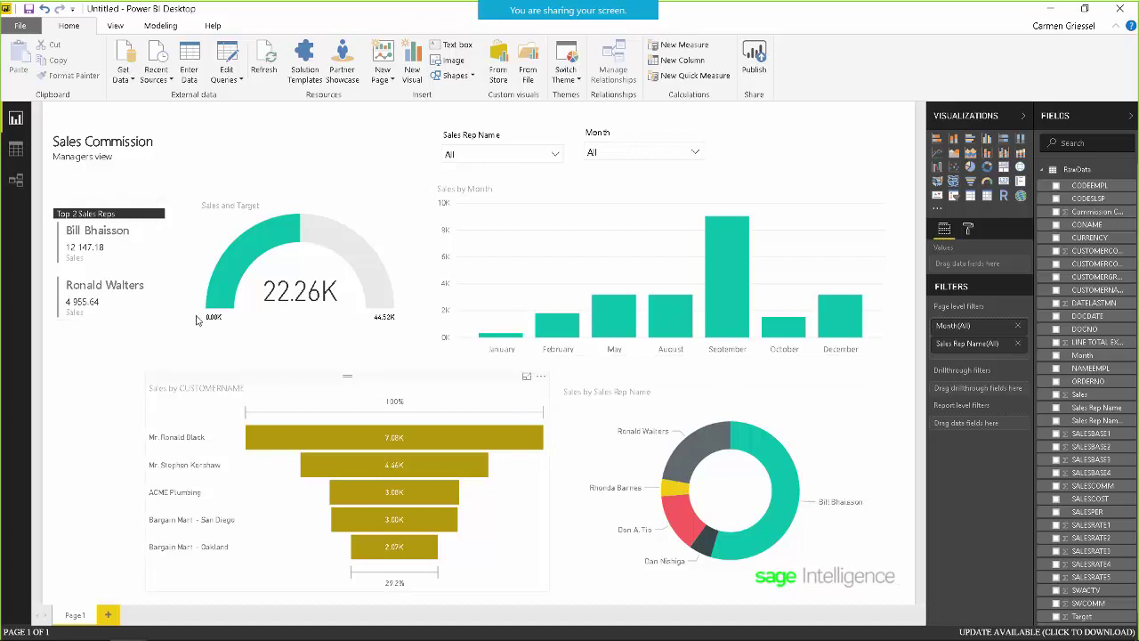
Start saving the report under a new name and browse to OneDrive's Power BI - Webcast folder.
left_click(20, 27)
left_click(44, 148)
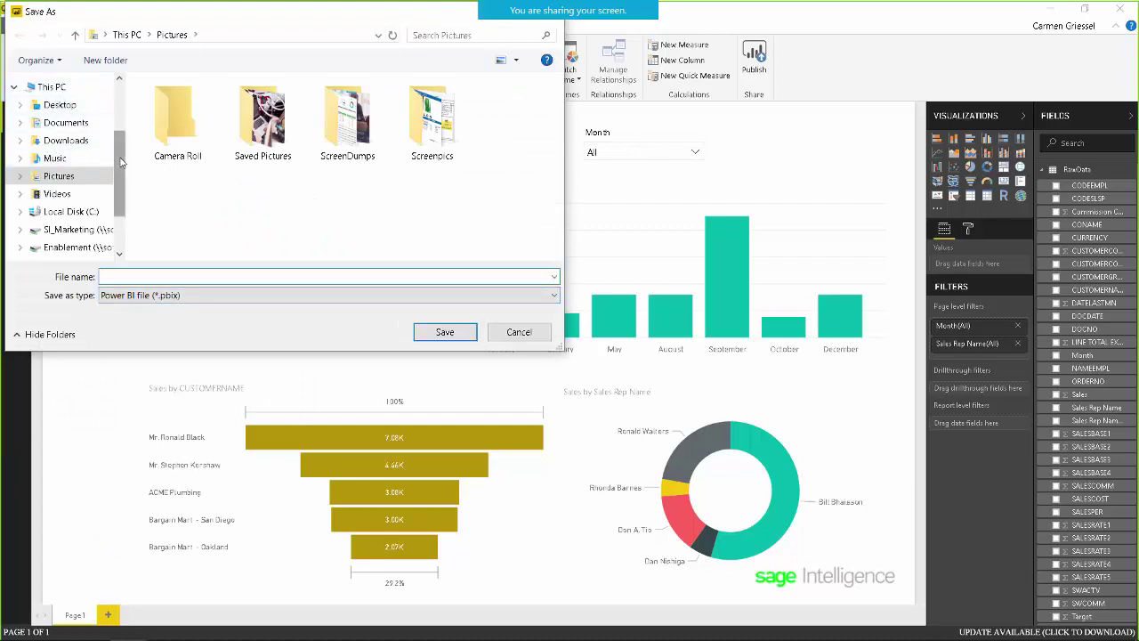
scroll(55, 127, "up", 3)
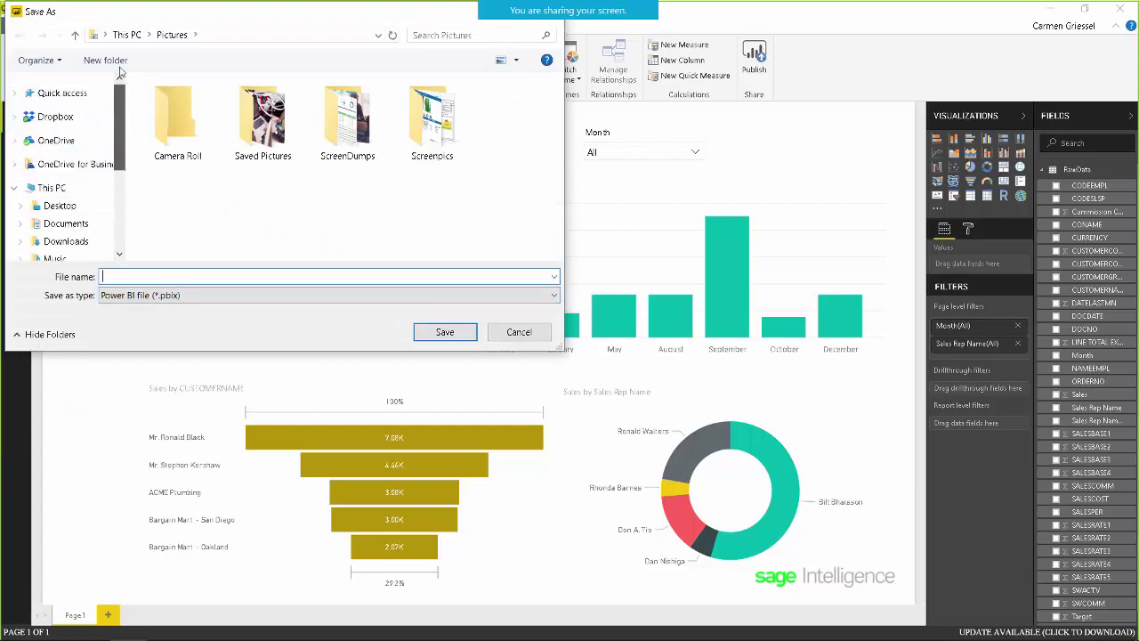
left_click(55, 141)
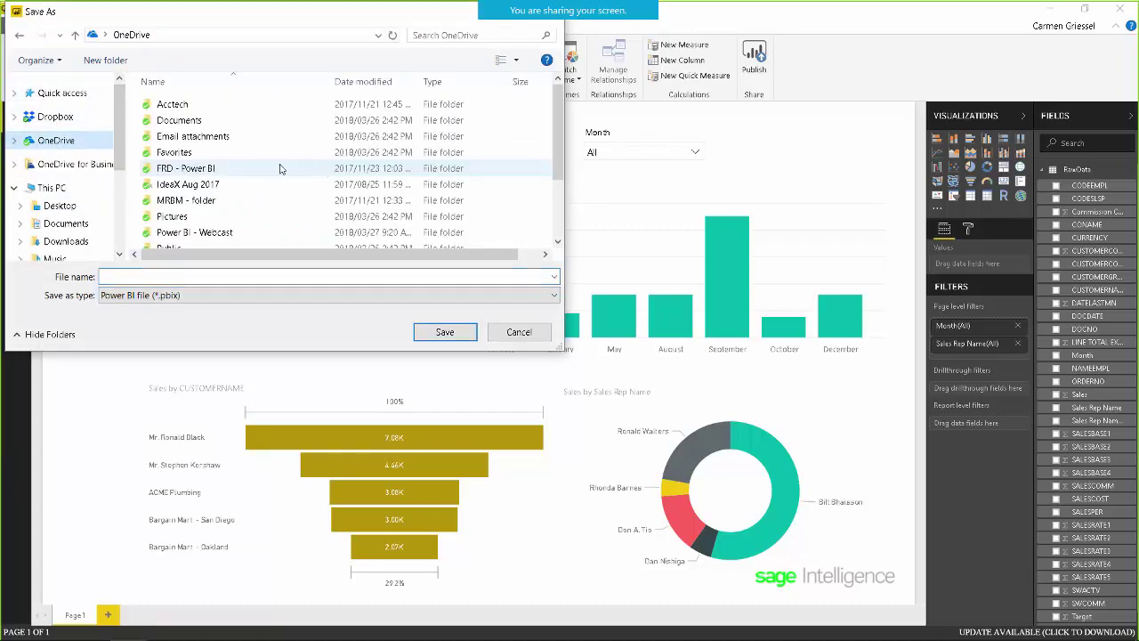
double_click(211, 233)
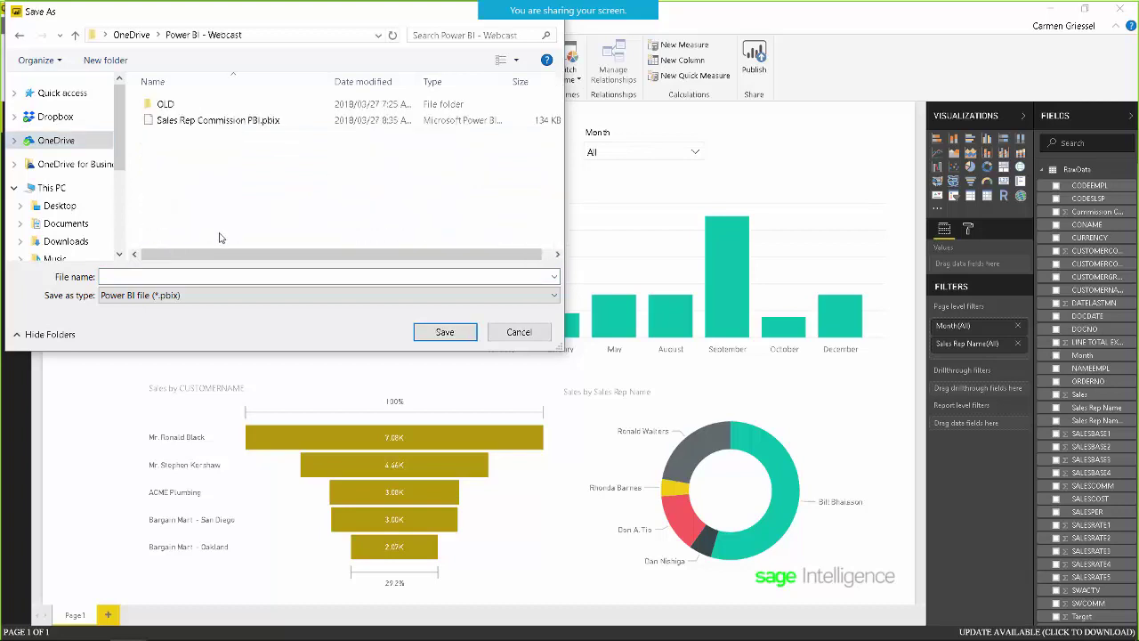
Name the file Sales Reps Commission and save it as a Power BI file.
left_click(154, 277)
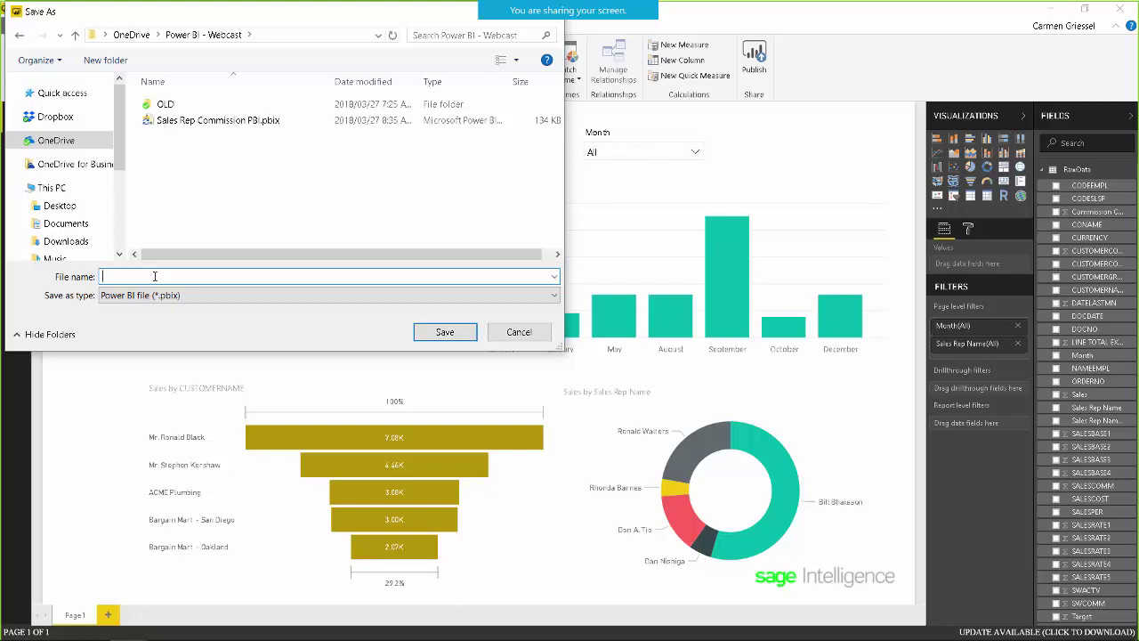
type("Sales")
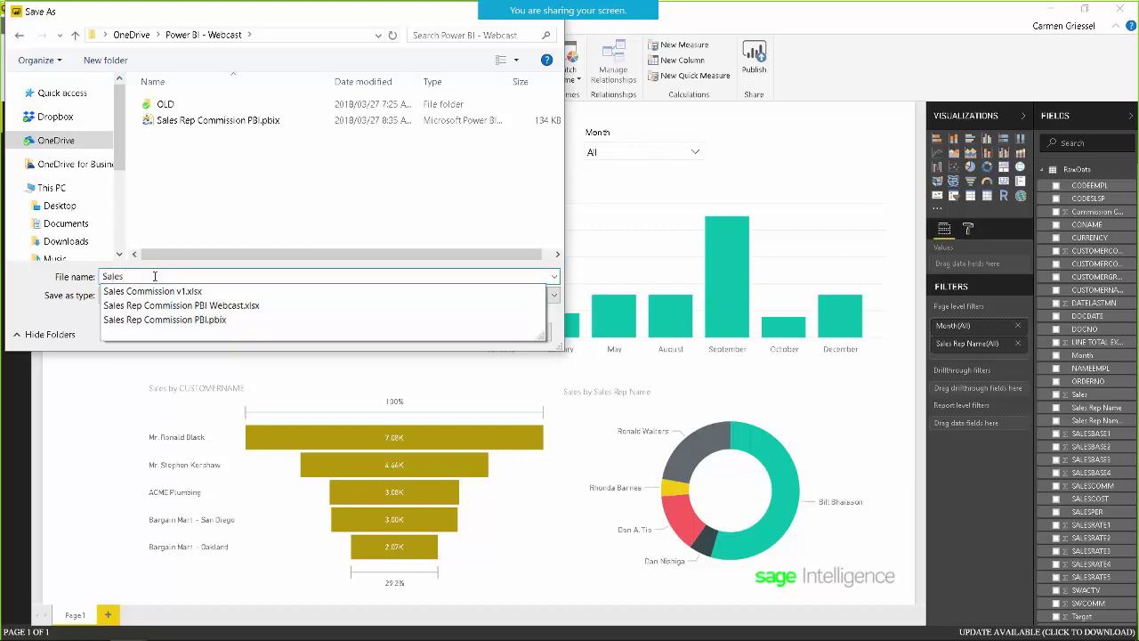
type(" Reps")
key("BackSpace")
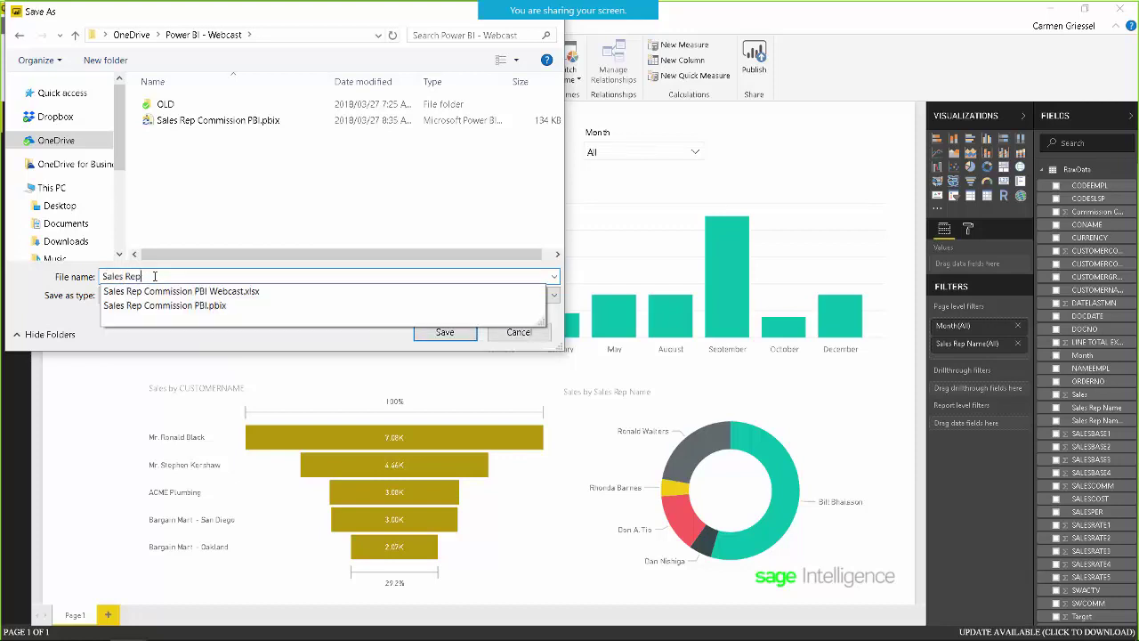
type("s Commission")
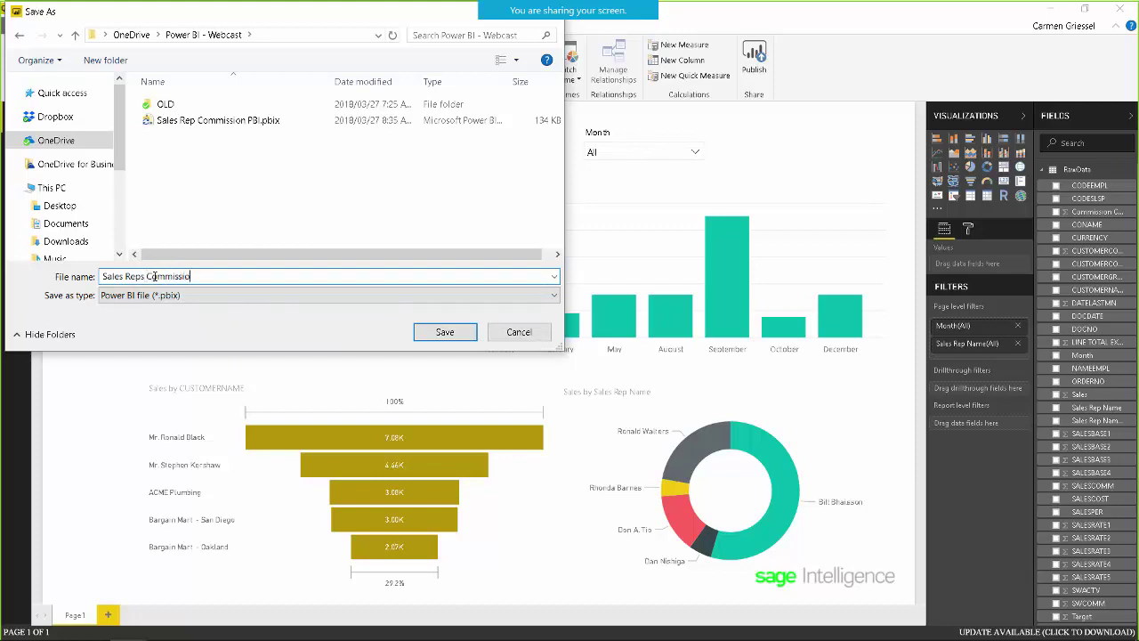
left_click(445, 332)
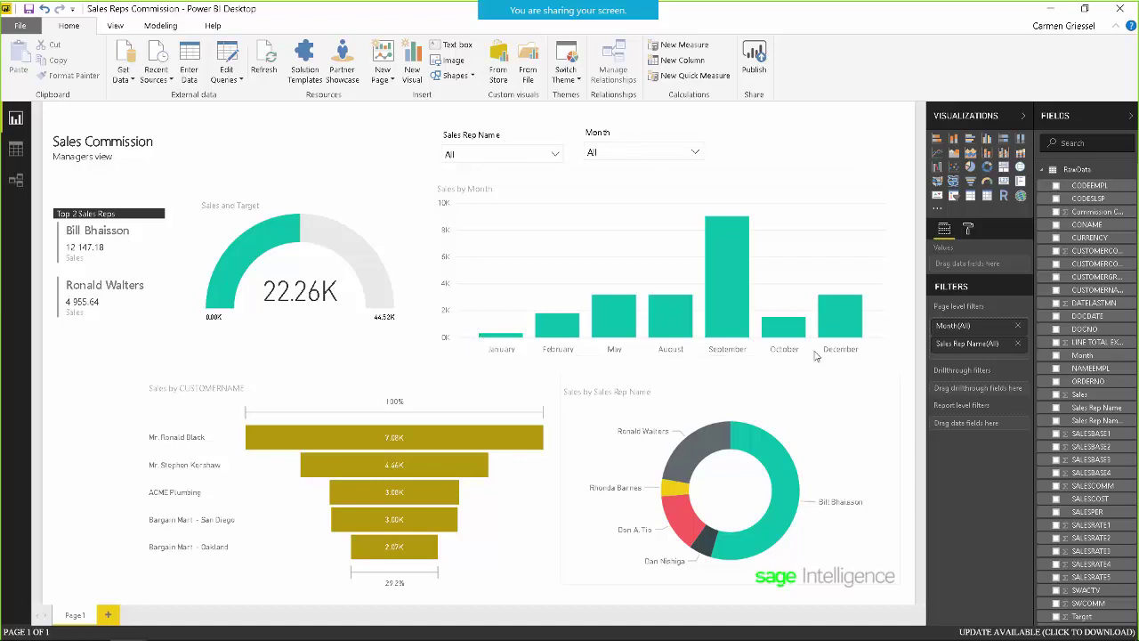
Test the Sales Rep Name slicer by filtering the dashboard to the first sales rep, then clear the selection and deselect the slicer.
left_click(558, 157)
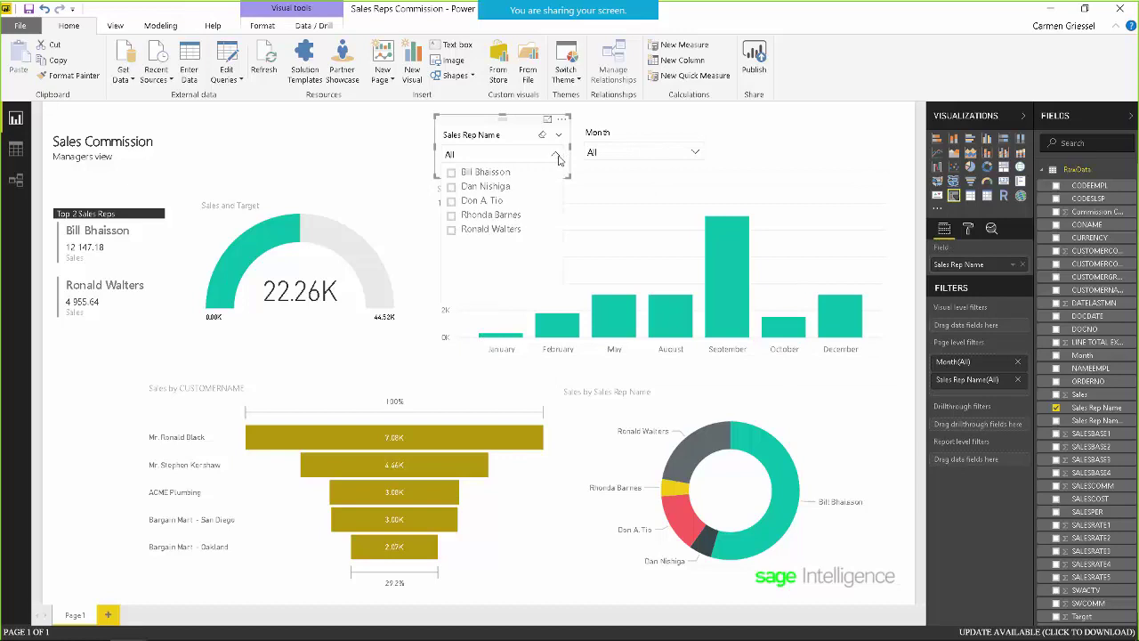
left_click(452, 172)
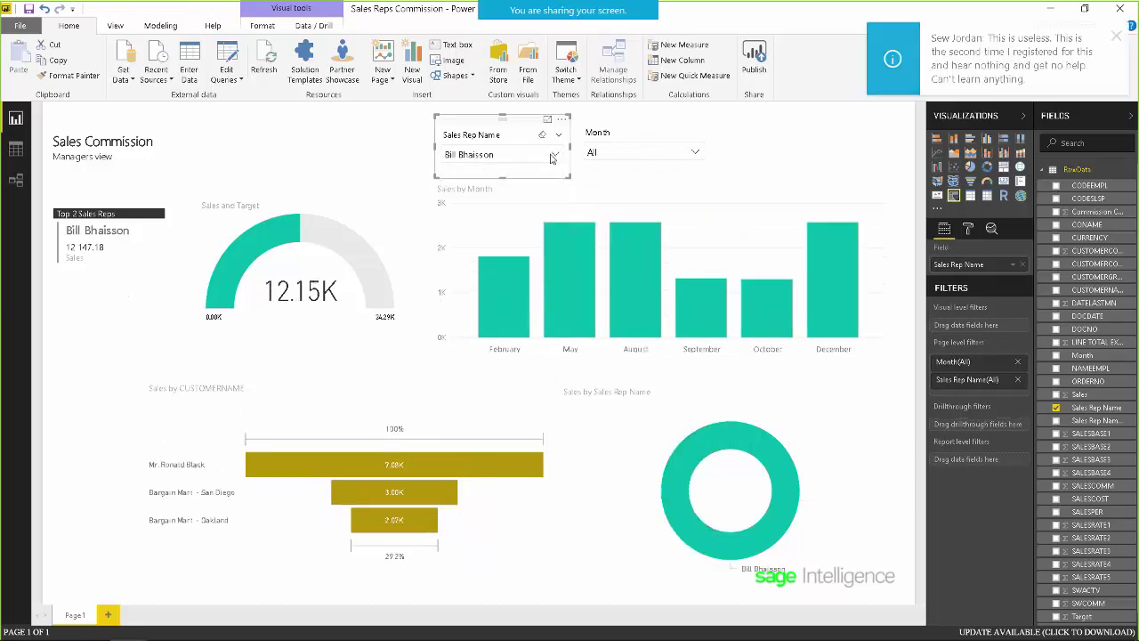
left_click(556, 157)
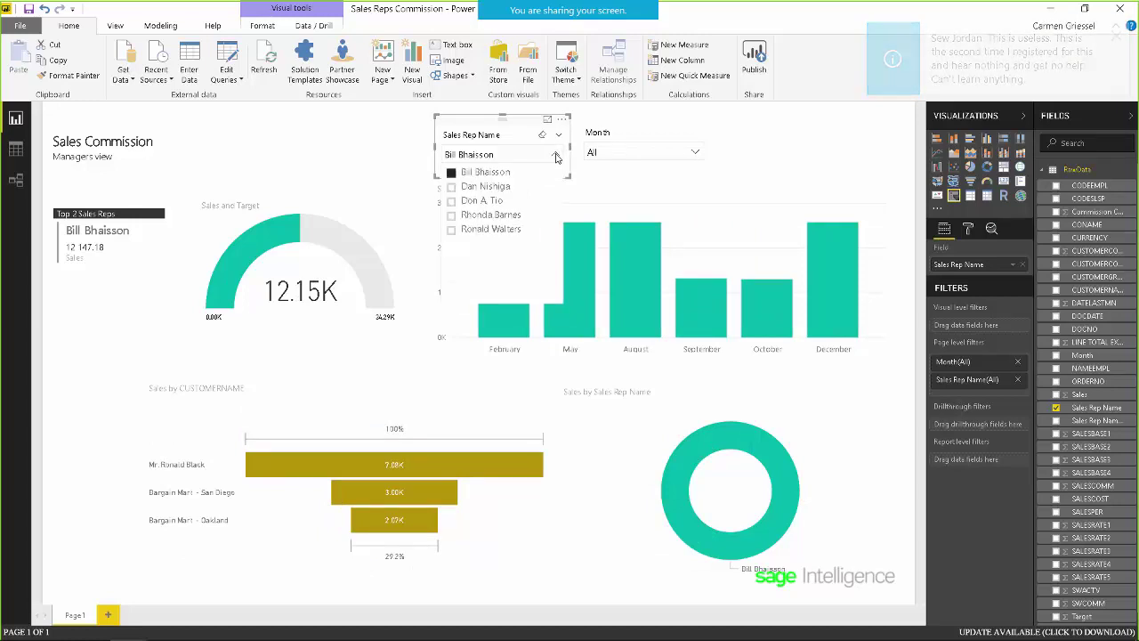
left_click(451, 172)
left_click(378, 162)
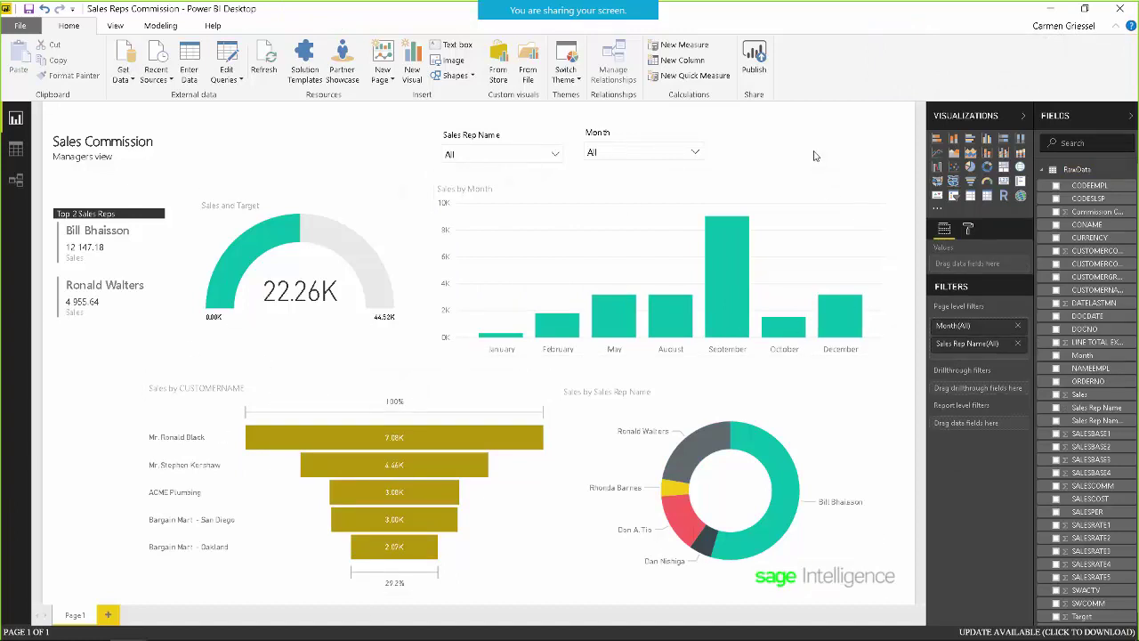
Save the changes and publish the report to the Webcast Reports workspace, closing the publishing dialog.
left_click(754, 59)
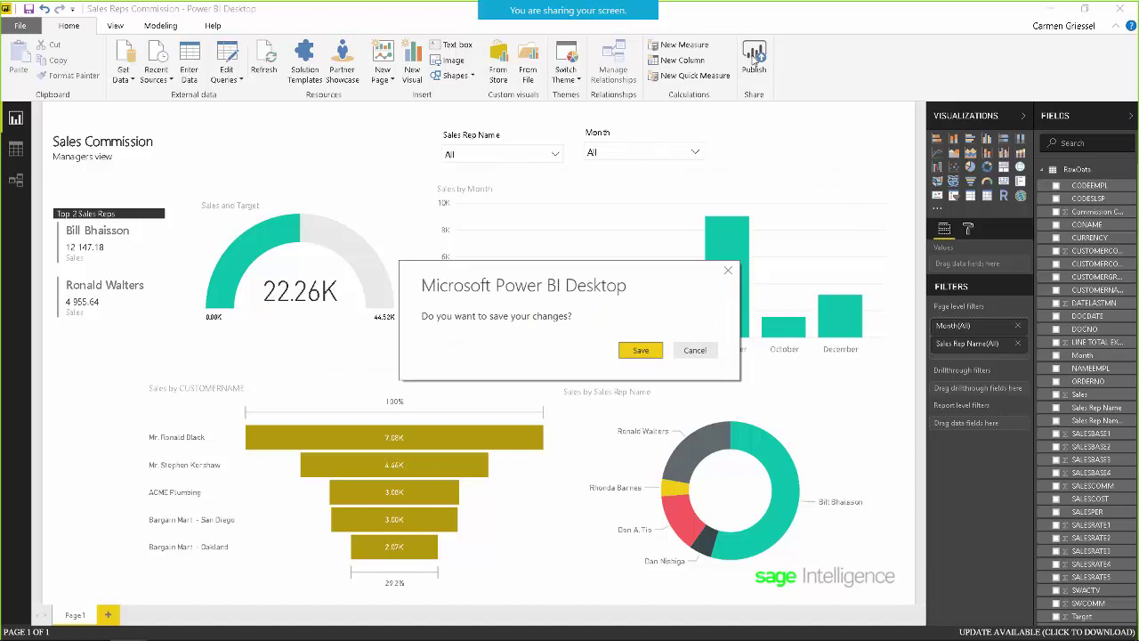
left_click(637, 354)
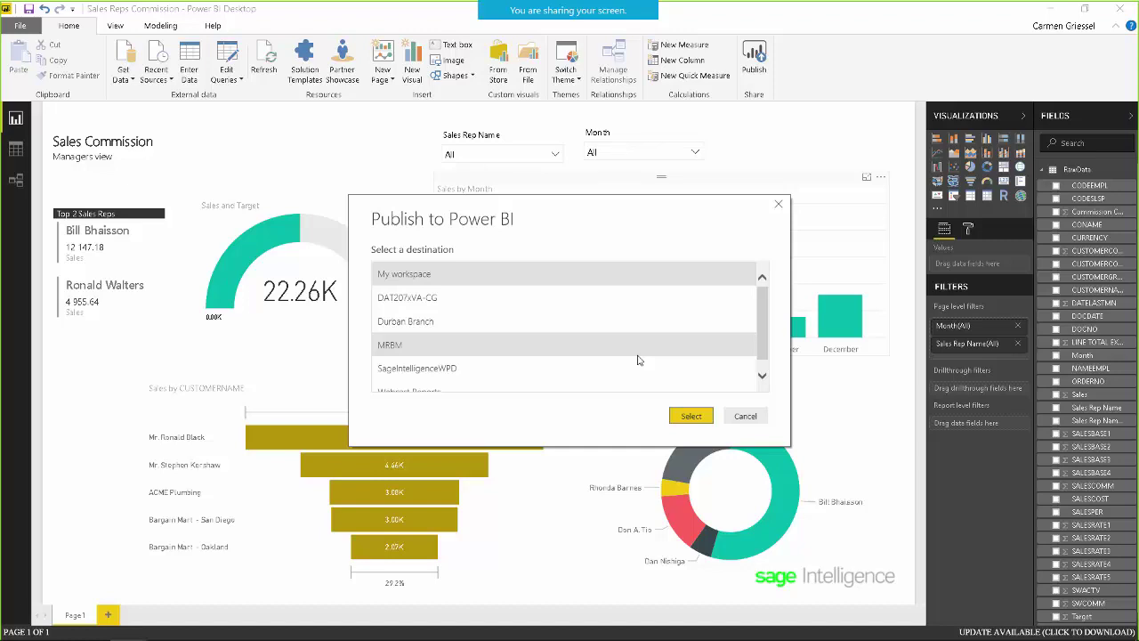
scroll(766, 359, "down", 1)
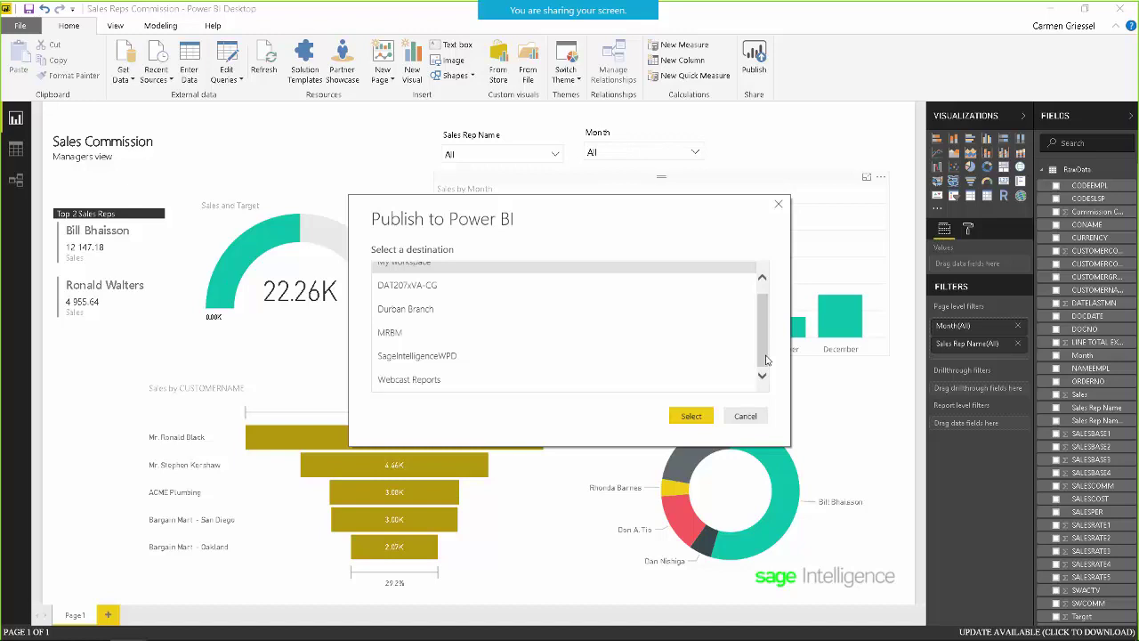
left_click(410, 383)
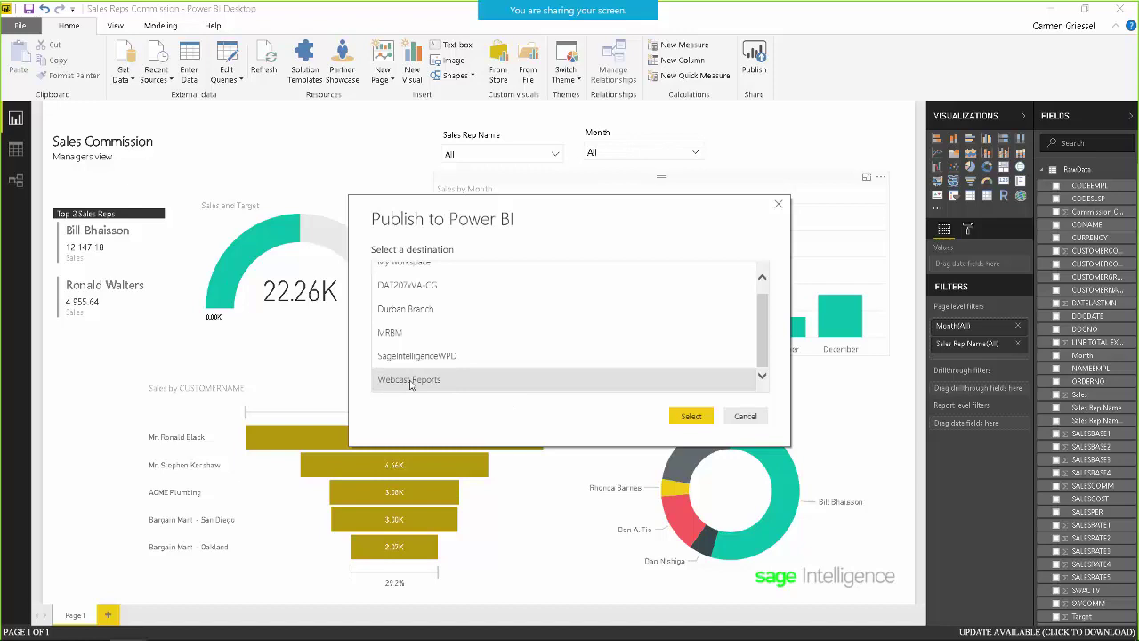
left_click(691, 415)
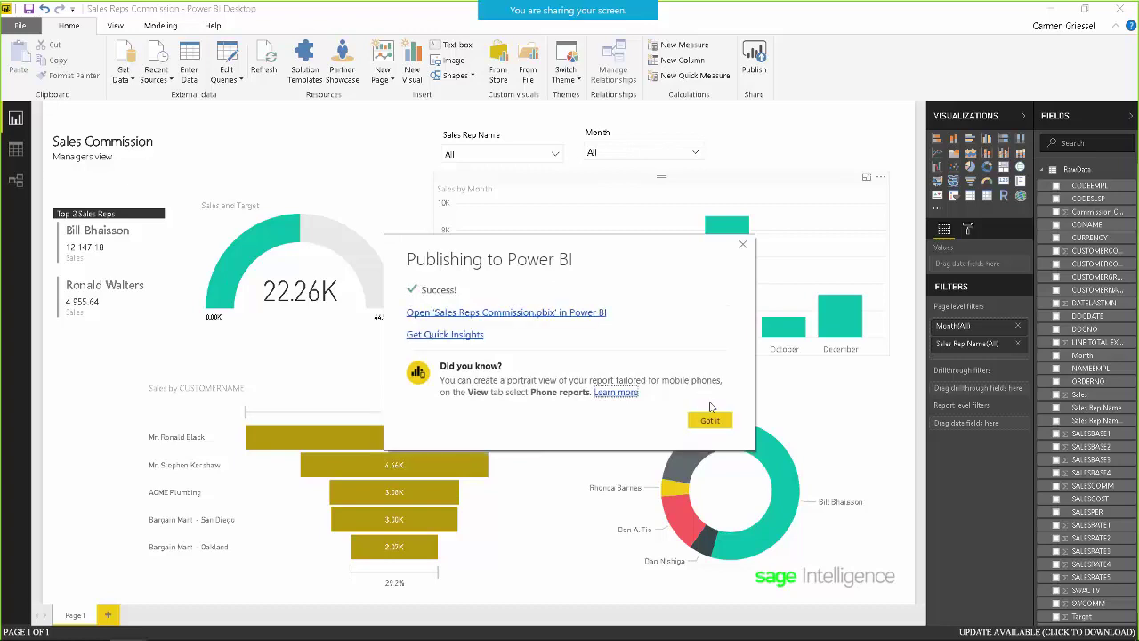
left_click(709, 420)
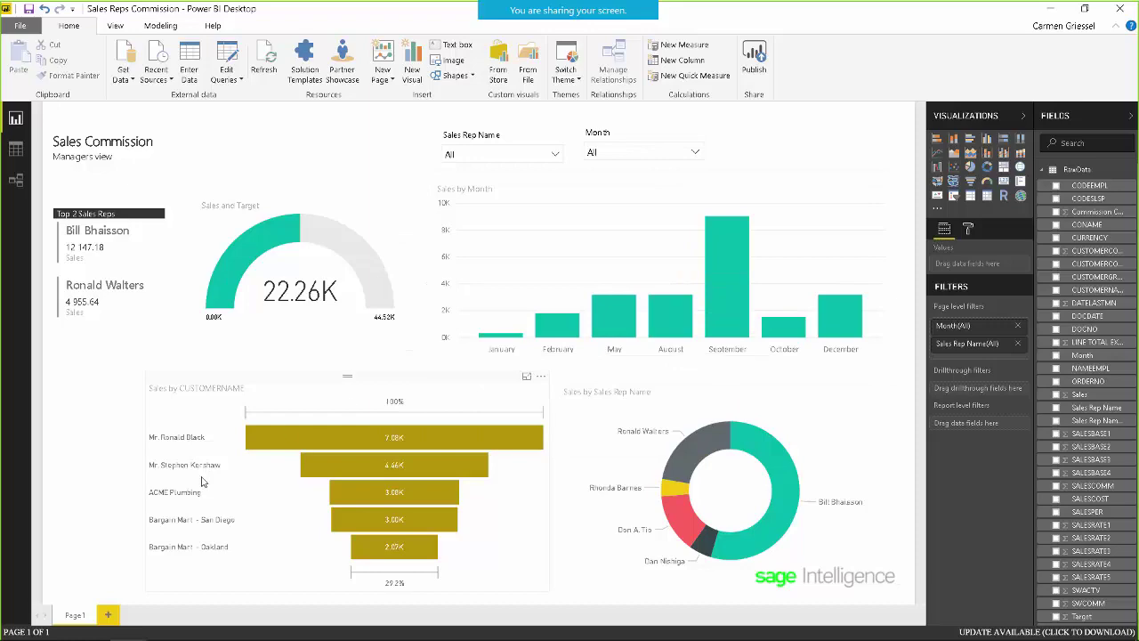
Switch to the Power BI service in the web browser.
key("alt+Tab")
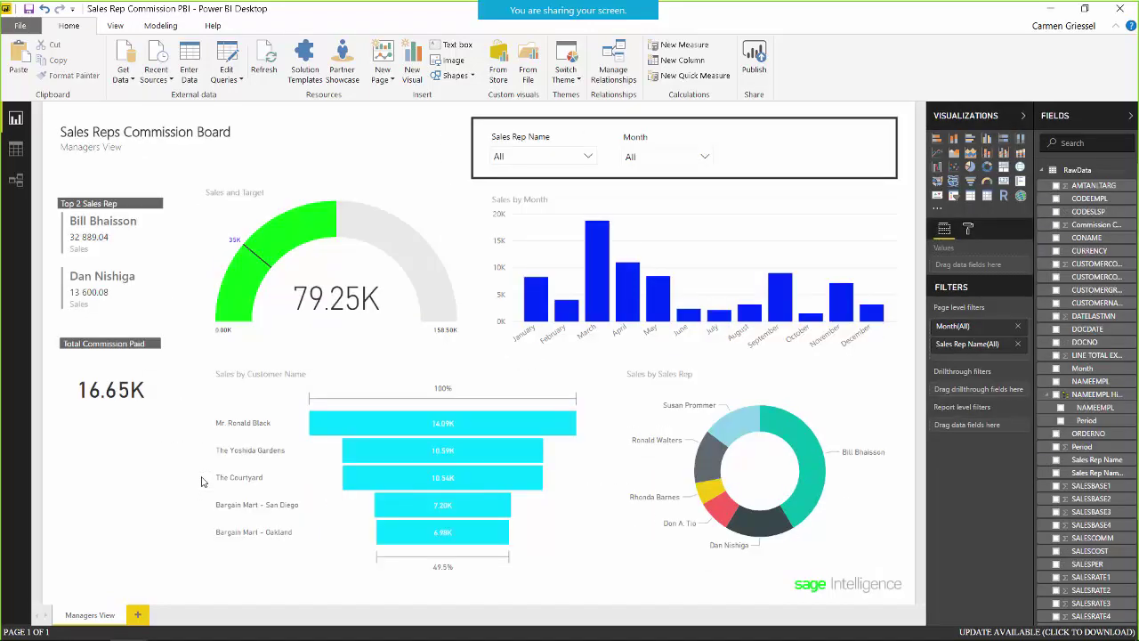
key("alt+Tab")
key("alt+Tab")
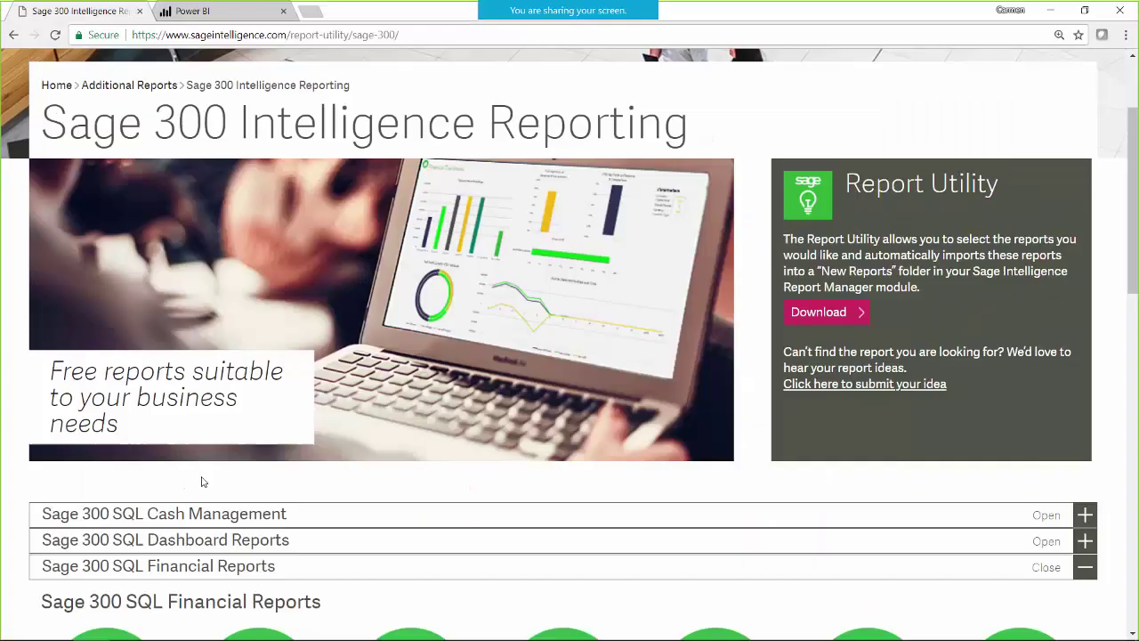
left_click(193, 11)
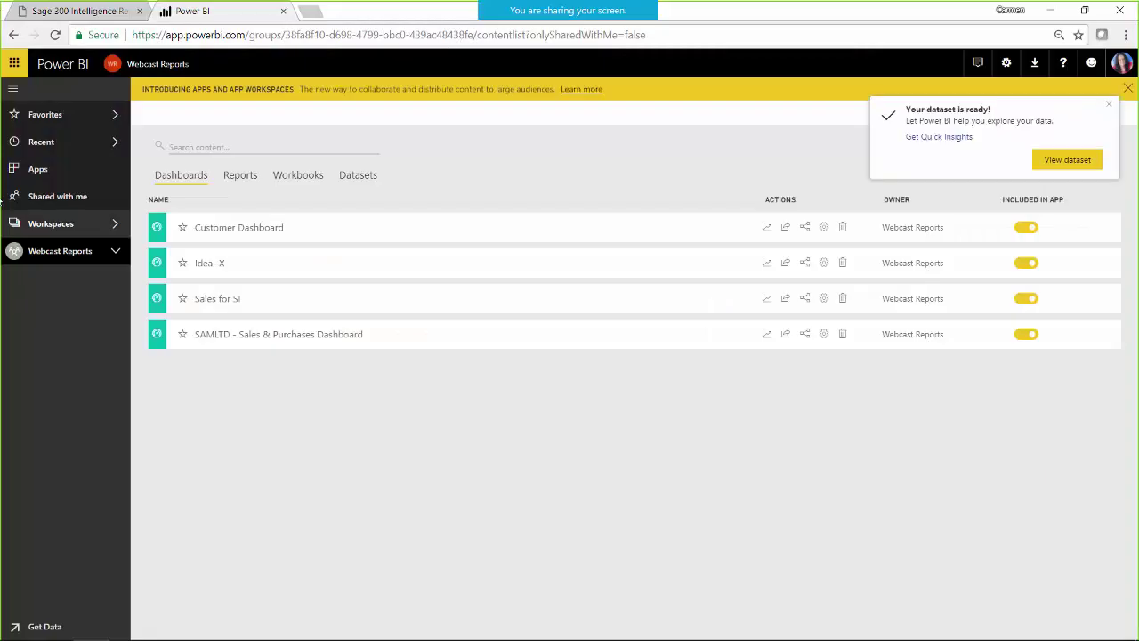
Open the Sales Reps Commission report from the Webcast Reports workspace and dismiss the dataset notification.
left_click(41, 227)
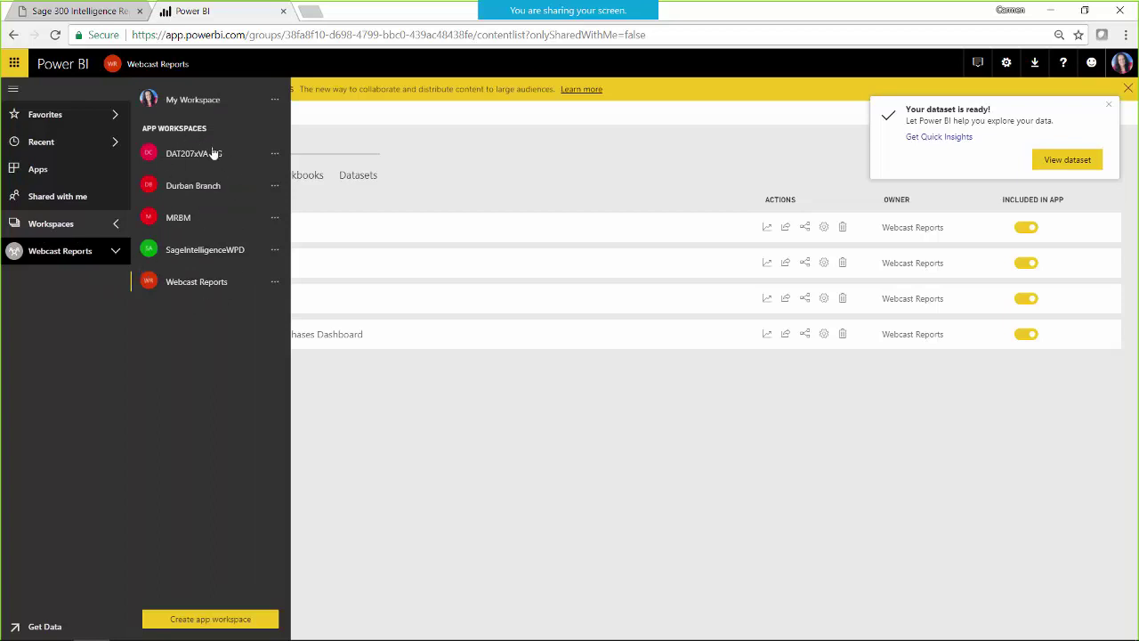
left_click(180, 283)
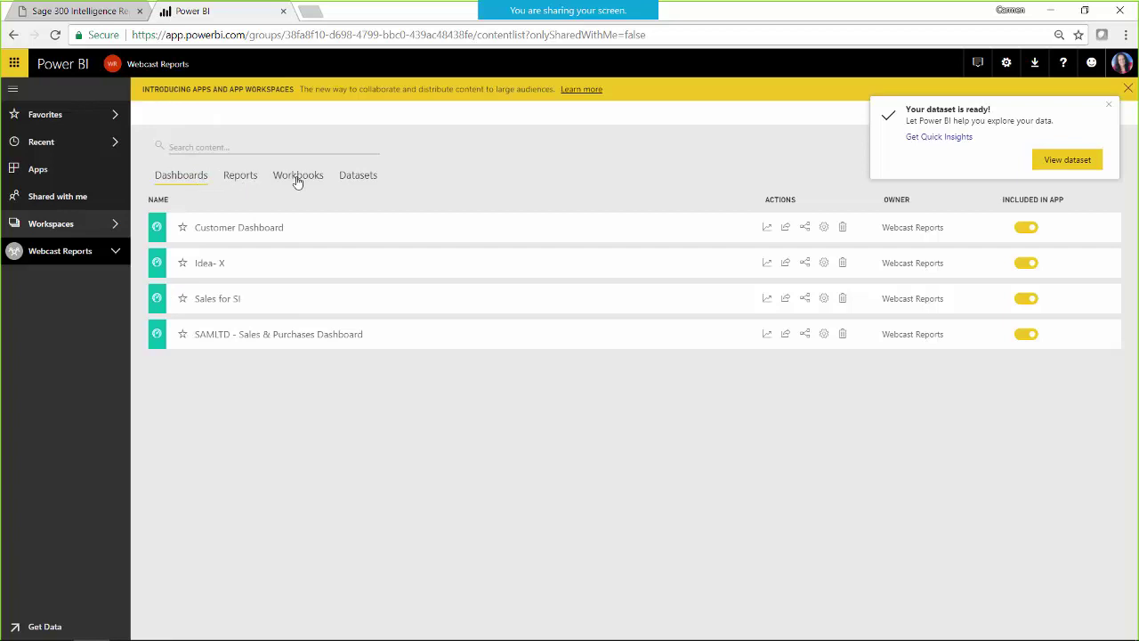
left_click(238, 177)
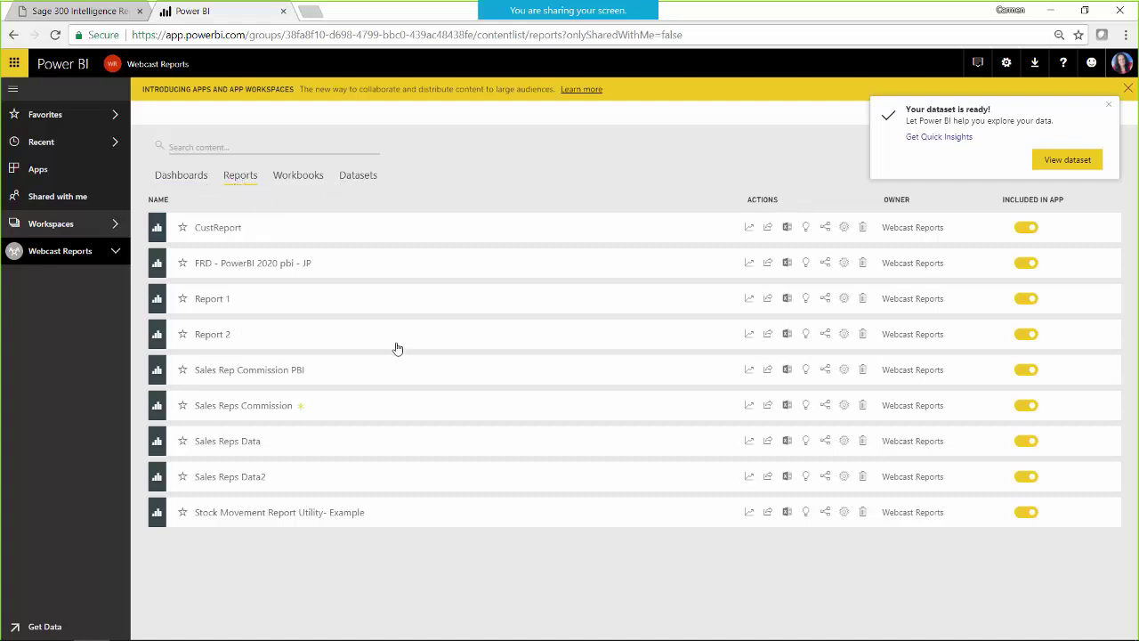
left_click(250, 411)
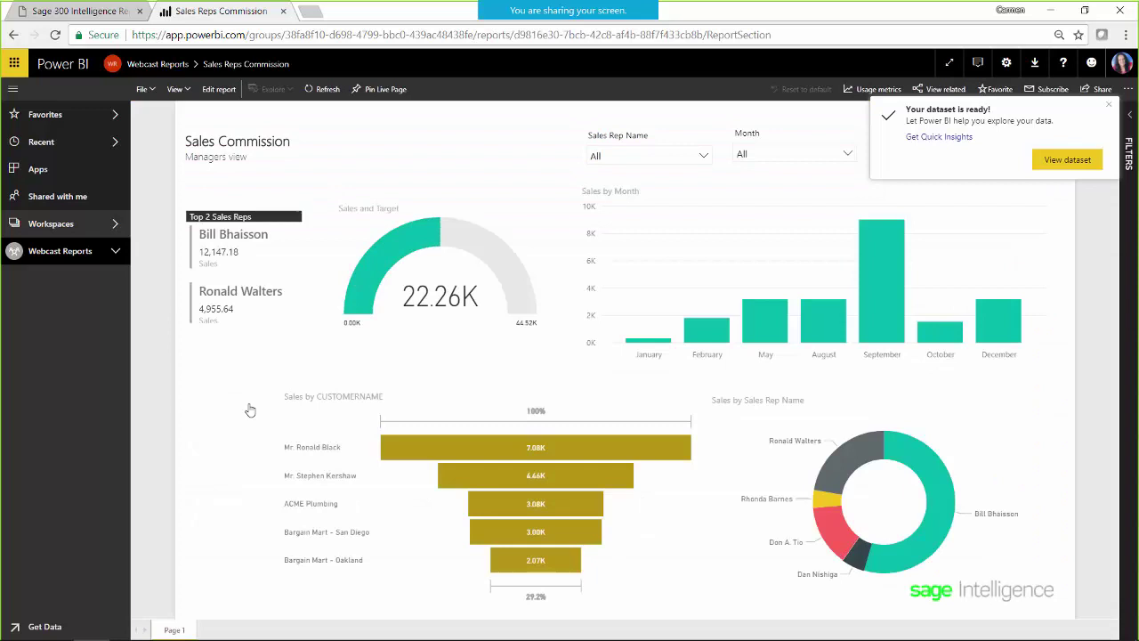
left_click(1108, 105)
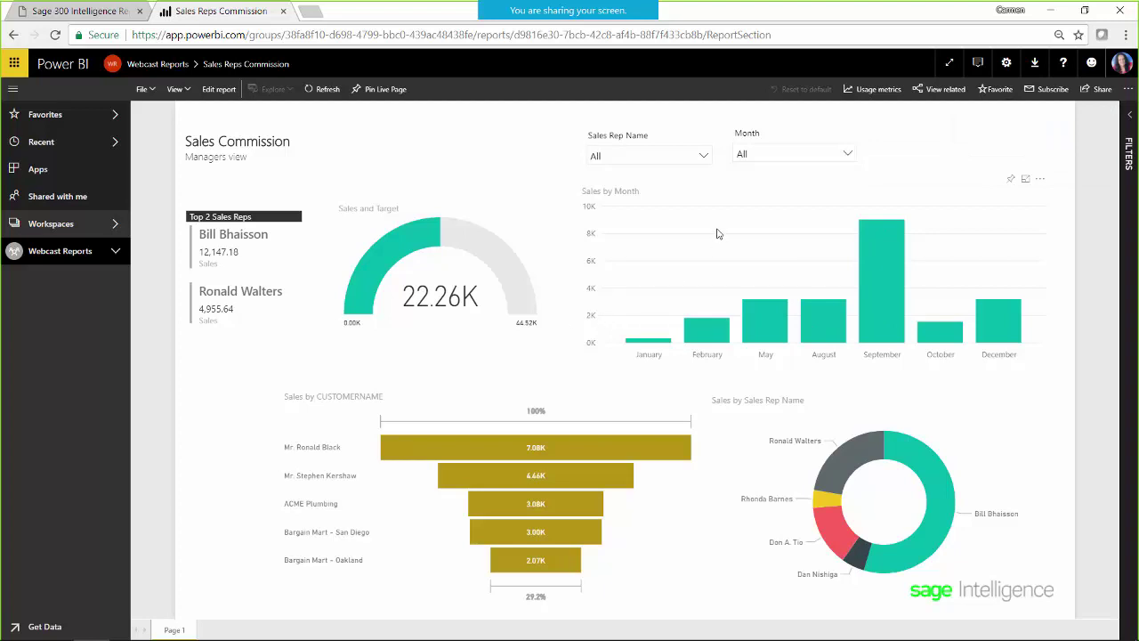
Test the published report by filtering to the first sales rep, viewing the available months, and clearing the sales rep selection.
left_click(703, 158)
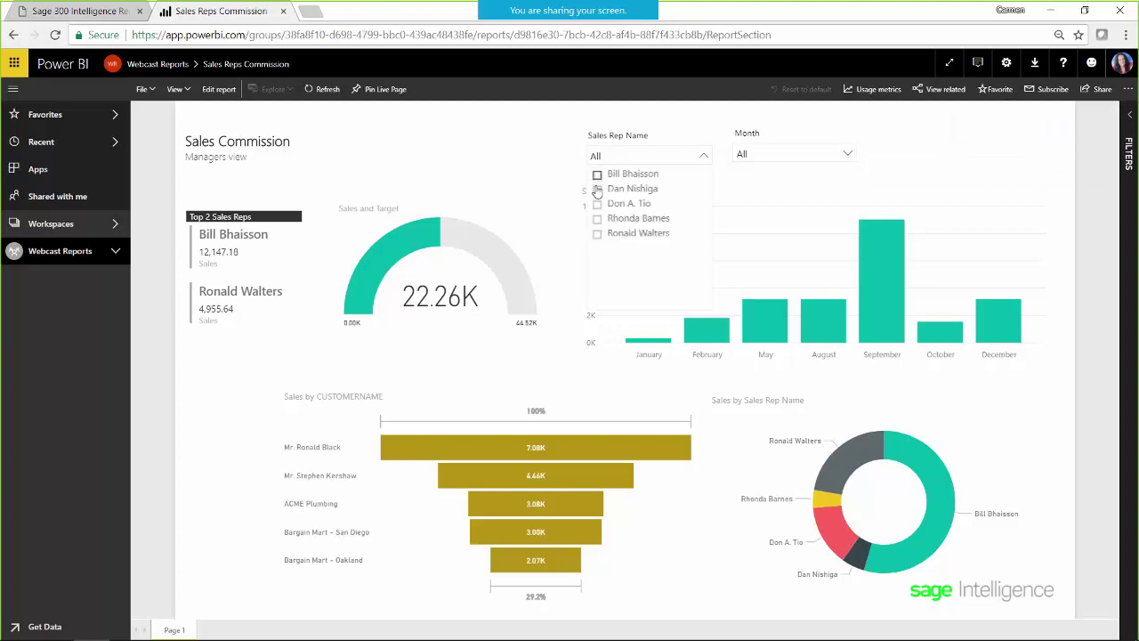
left_click(599, 177)
left_click(847, 153)
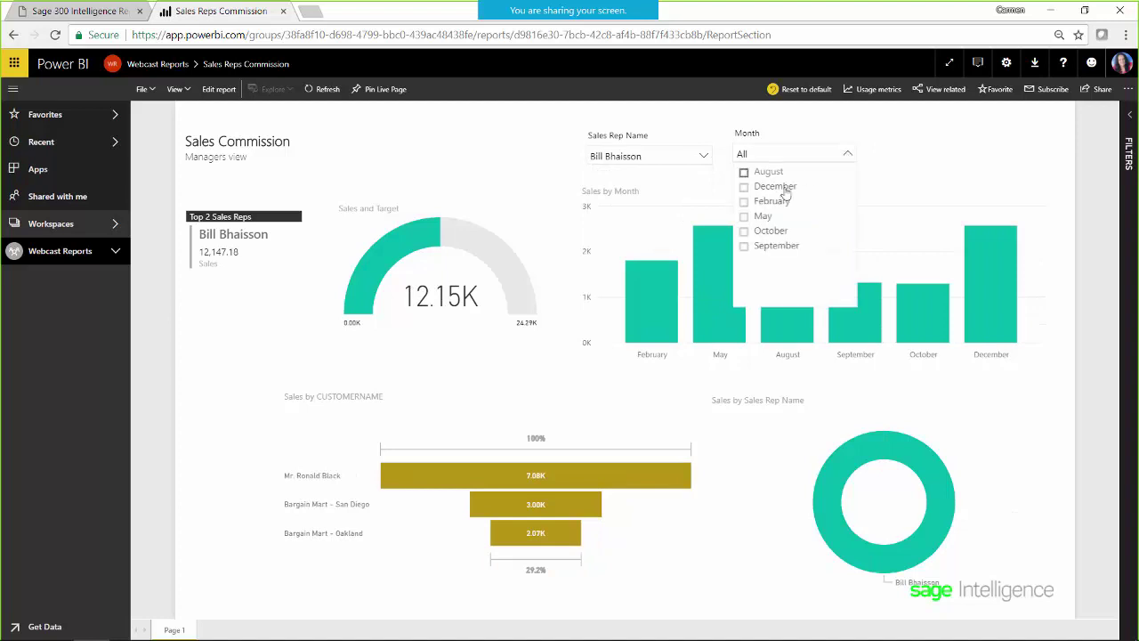
left_click(827, 185)
left_click(827, 183)
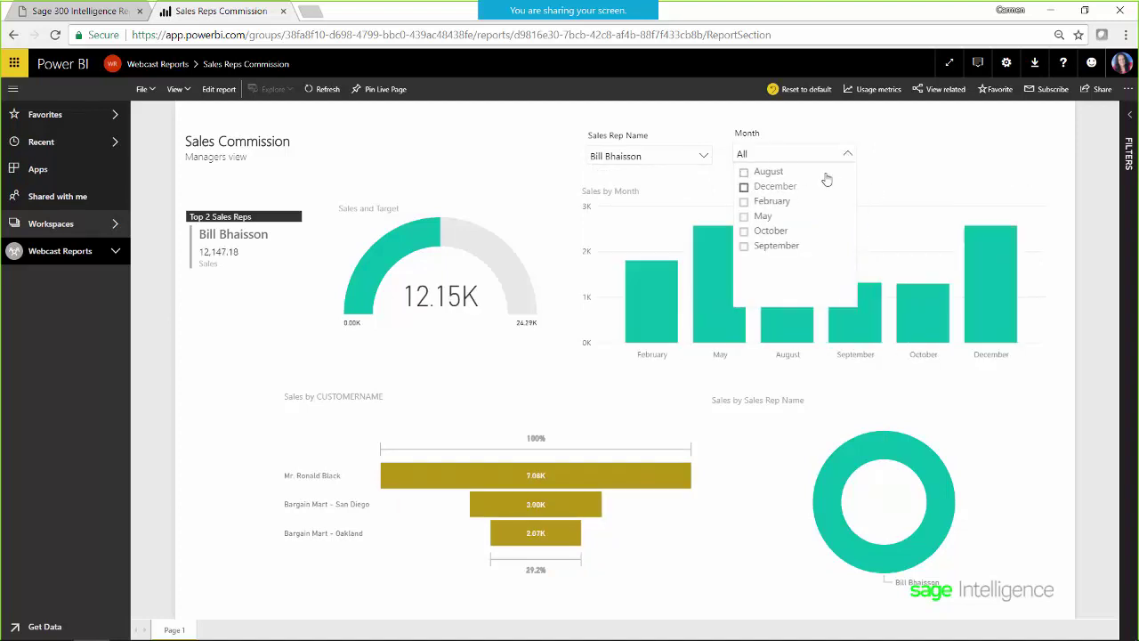
left_click(703, 156)
left_click(600, 177)
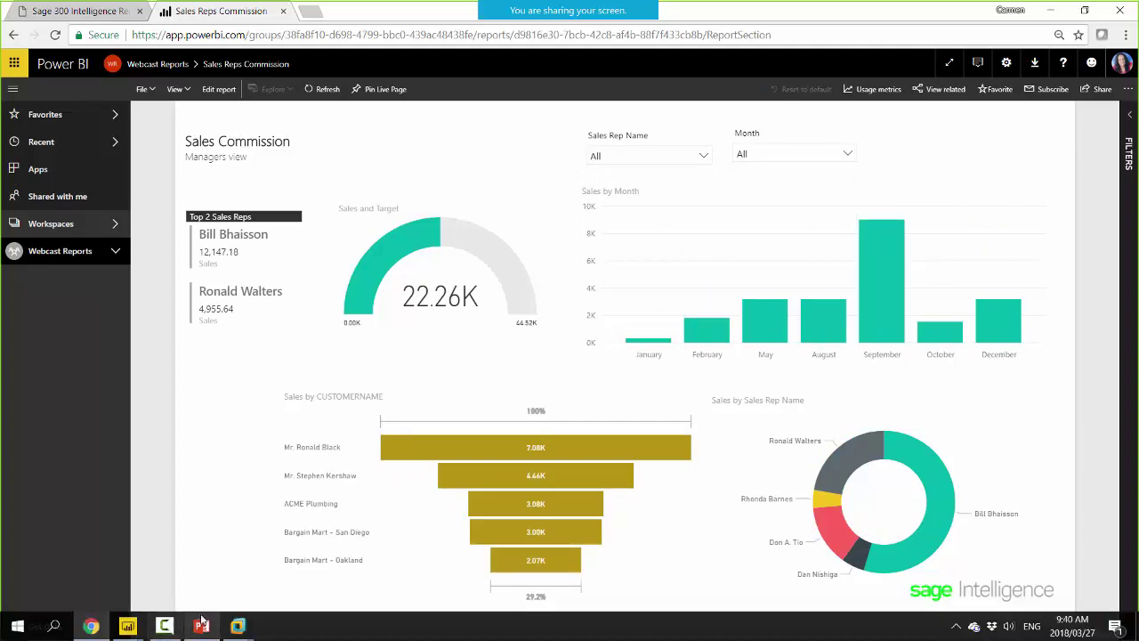
Switch to the Sales Rep Commission PBI report in Power BI Desktop and look at the rectangle among the insertable shapes.
mouse_move(127, 626)
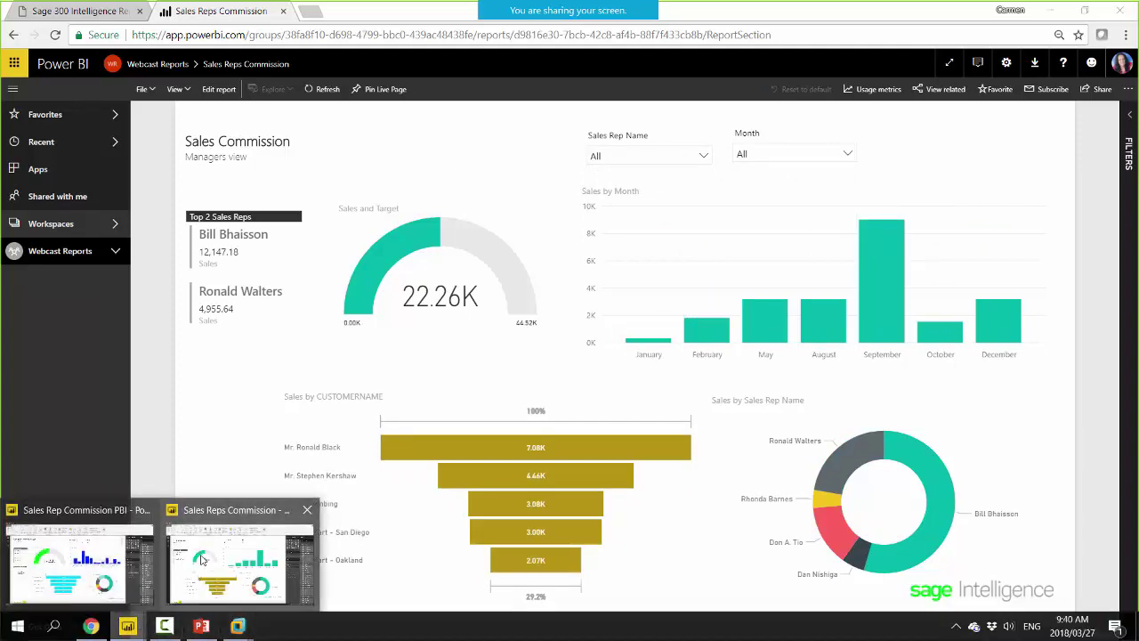
left_click(107, 560)
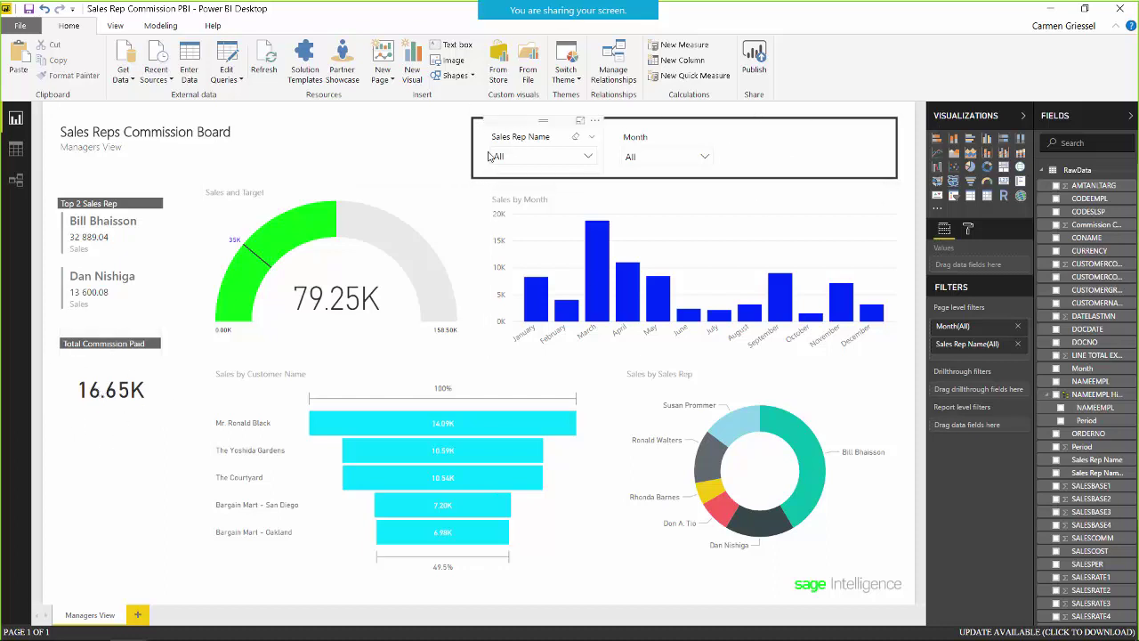
left_click(470, 77)
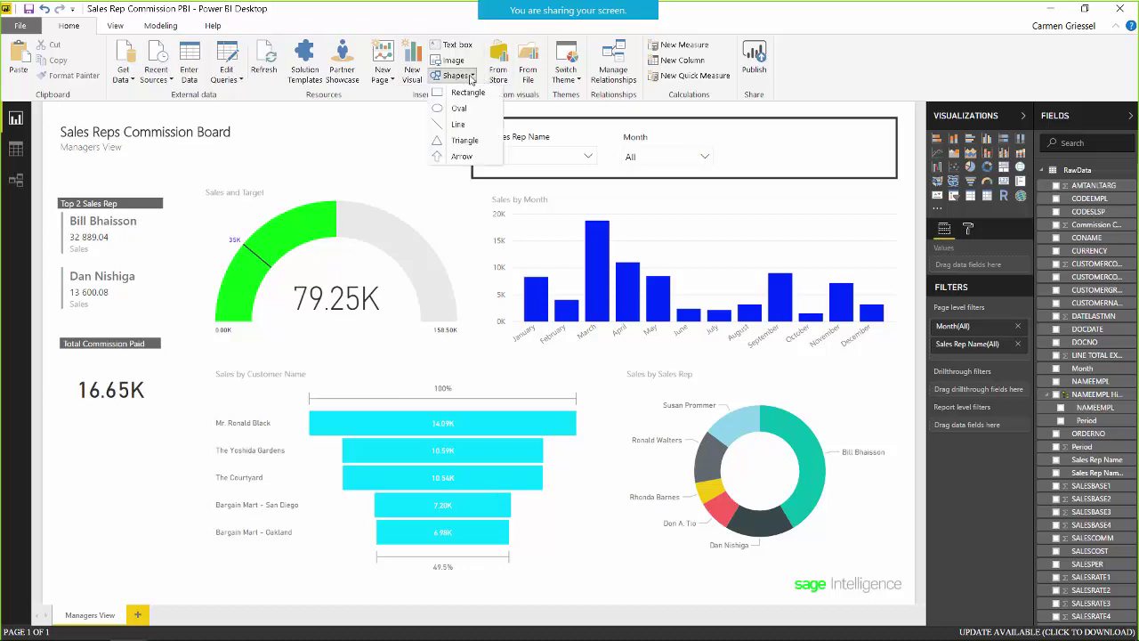
left_click(459, 93)
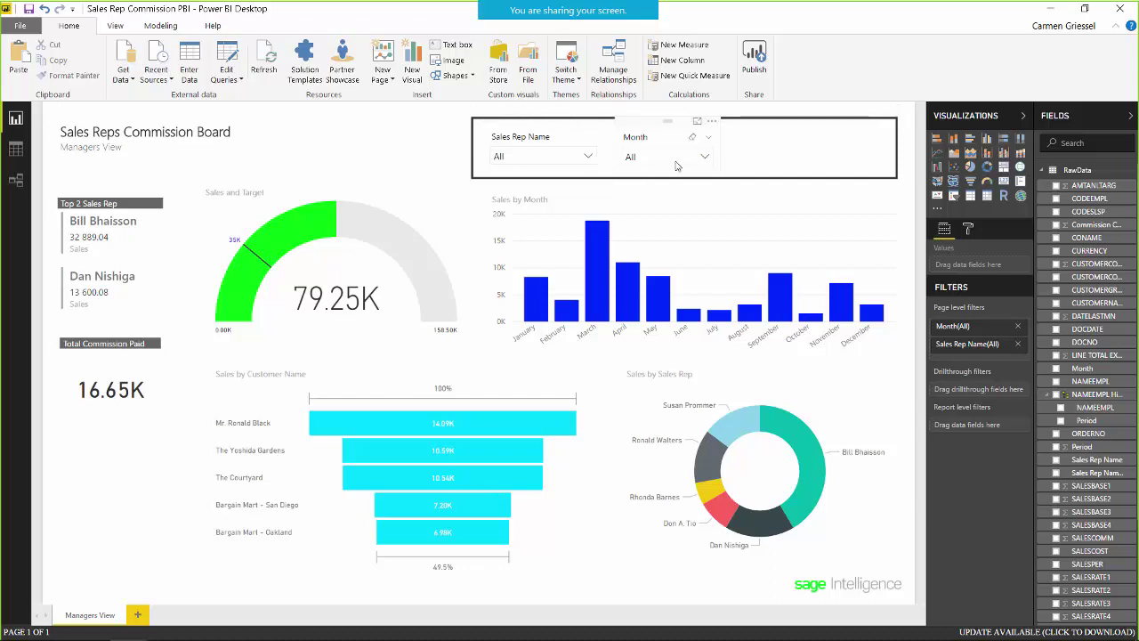
Filter the Sales Reps Commission Board to the first sales rep in the Sales Rep Name slicer and close its list.
left_click(587, 157)
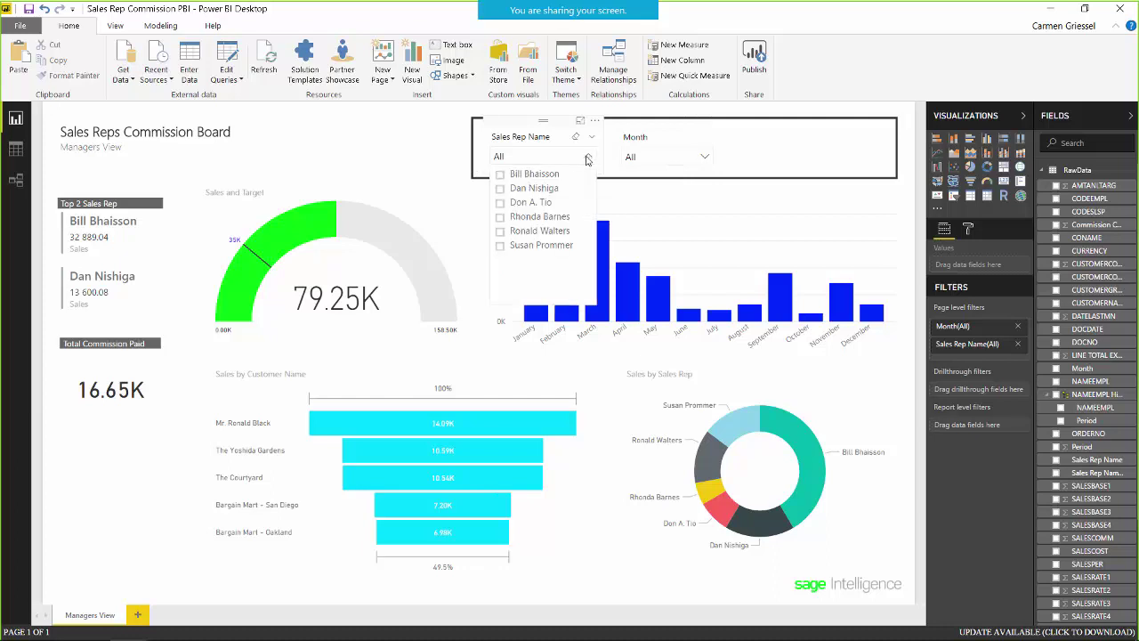
left_click(502, 176)
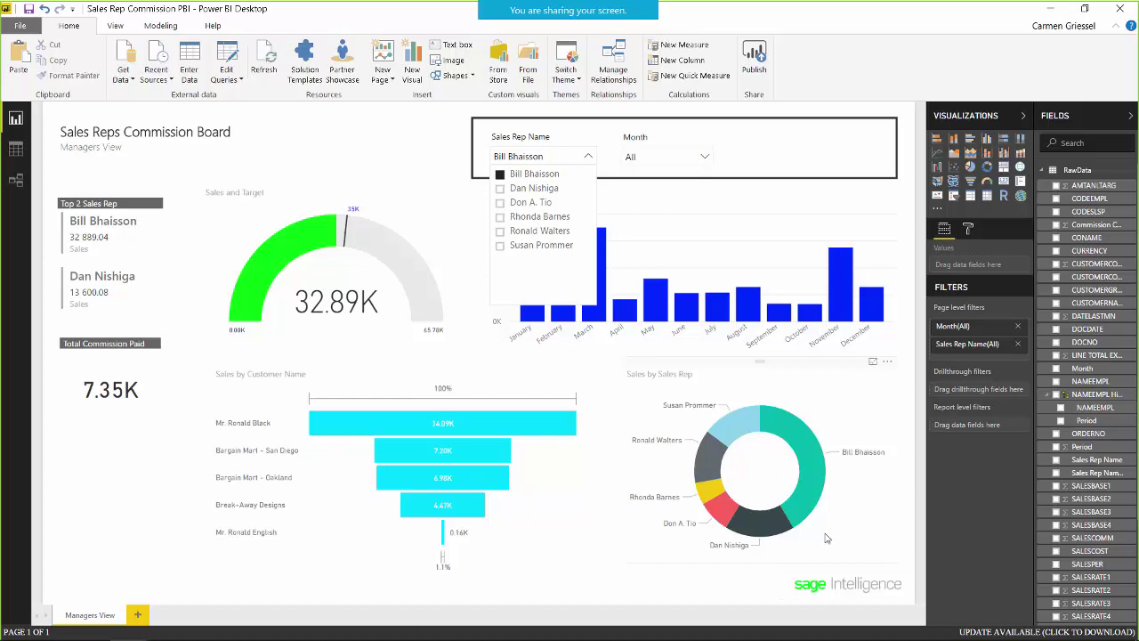
mouse_move(810, 499)
left_click(407, 168)
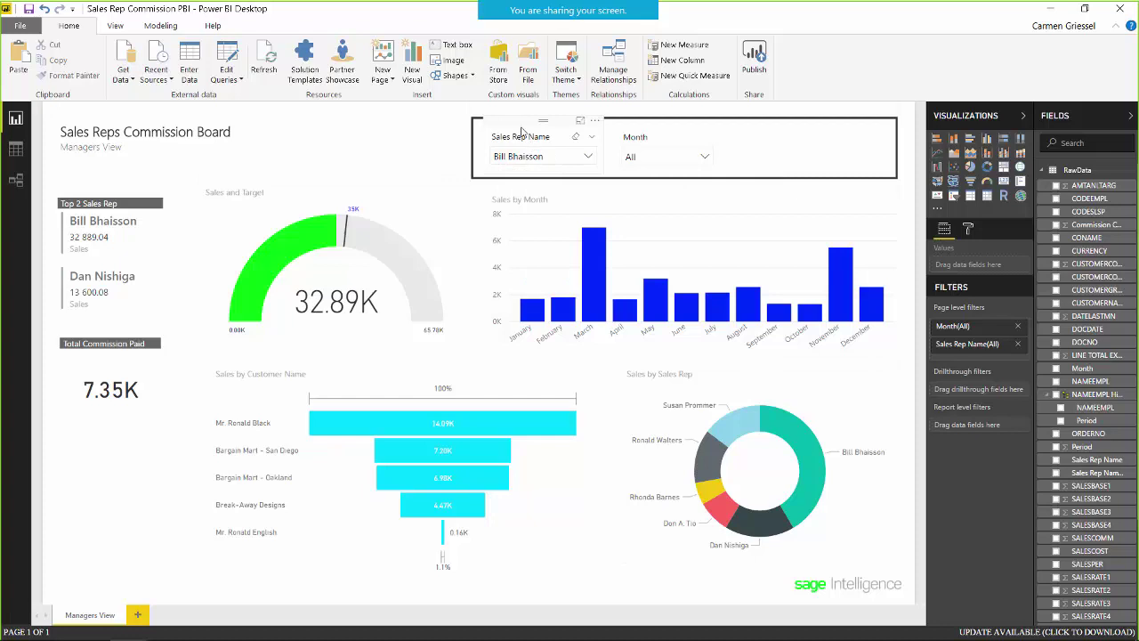
Select the Sales Rep Name slicer, turn on Edit interactions, and examine its filter setting on the Sales by Sales Rep donut chart.
left_click(158, 26)
left_click(120, 26)
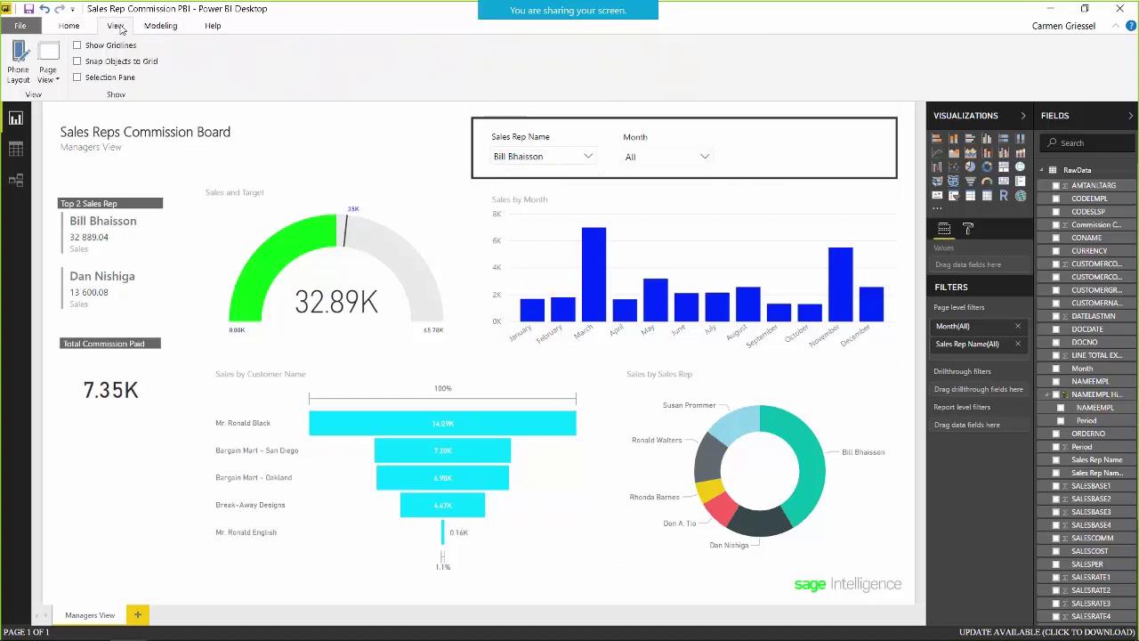
left_click(213, 25)
left_click(70, 26)
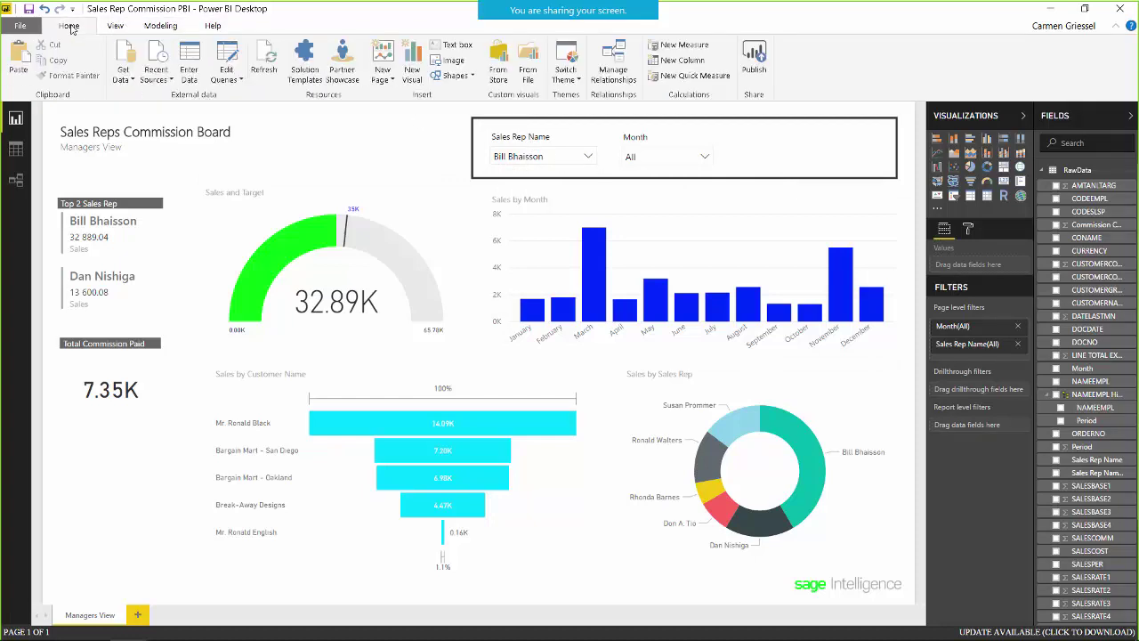
left_click(534, 140)
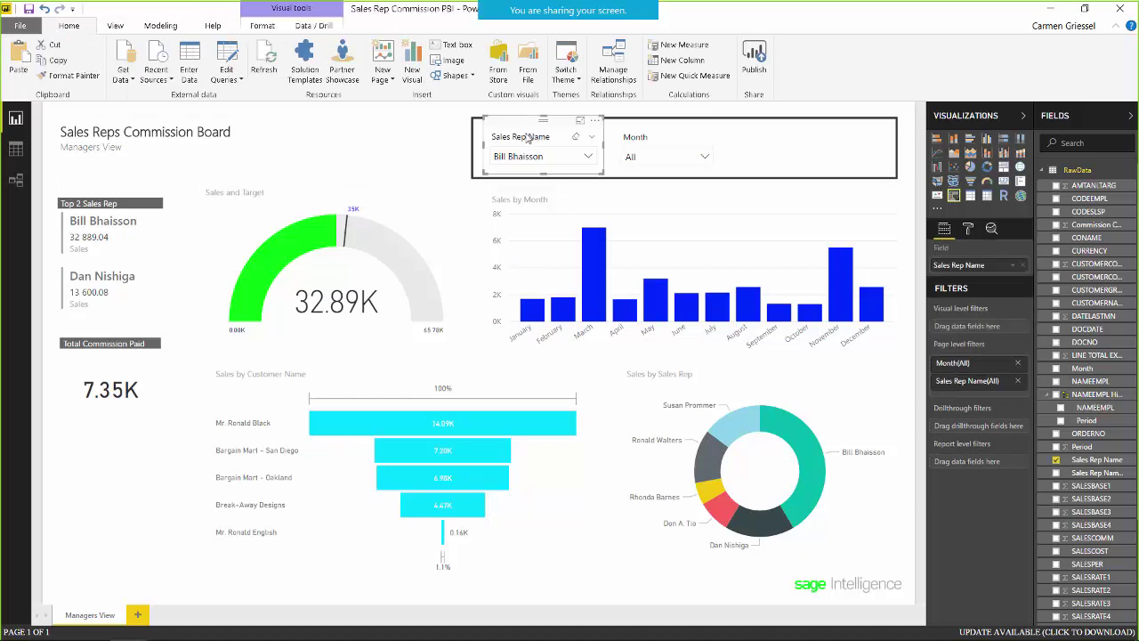
left_click(257, 27)
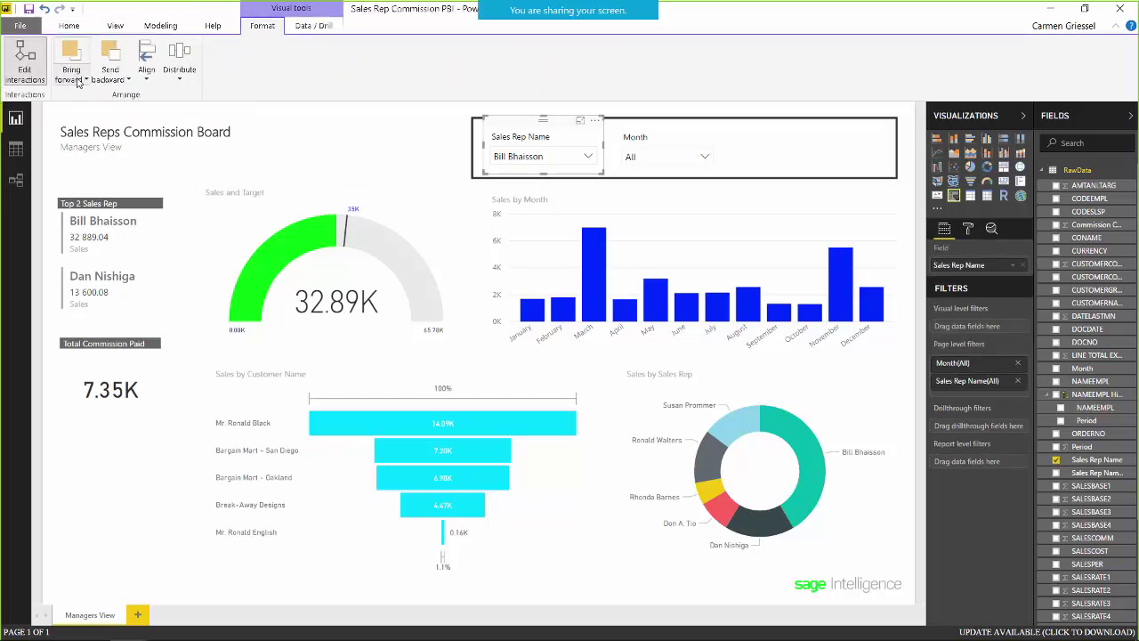
left_click(19, 61)
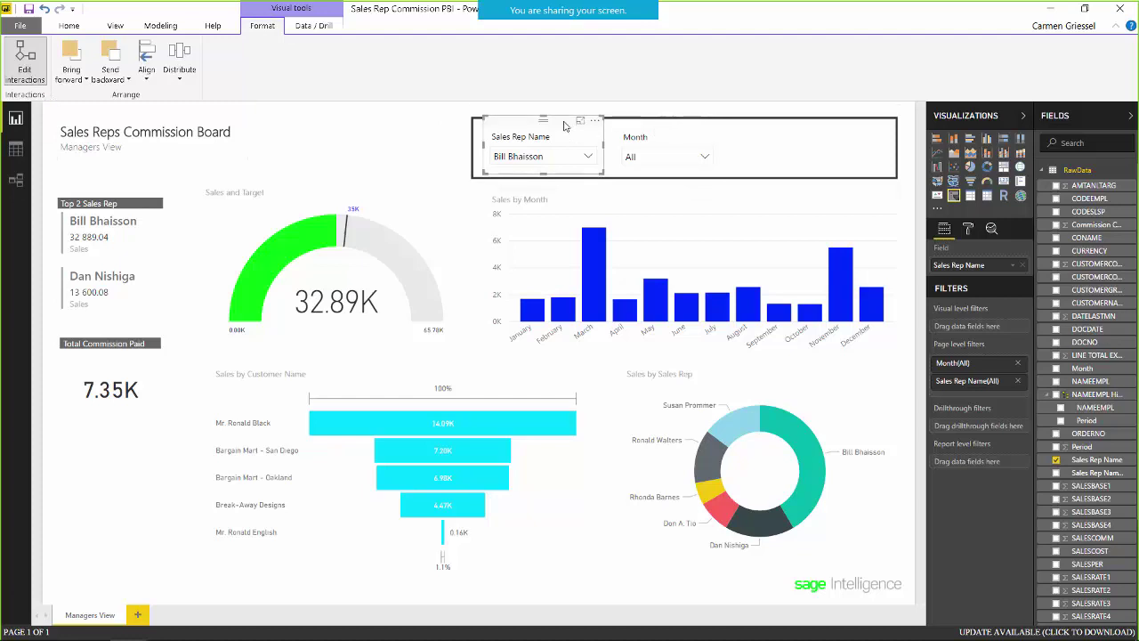
mouse_move(539, 138)
mouse_move(681, 138)
mouse_move(847, 199)
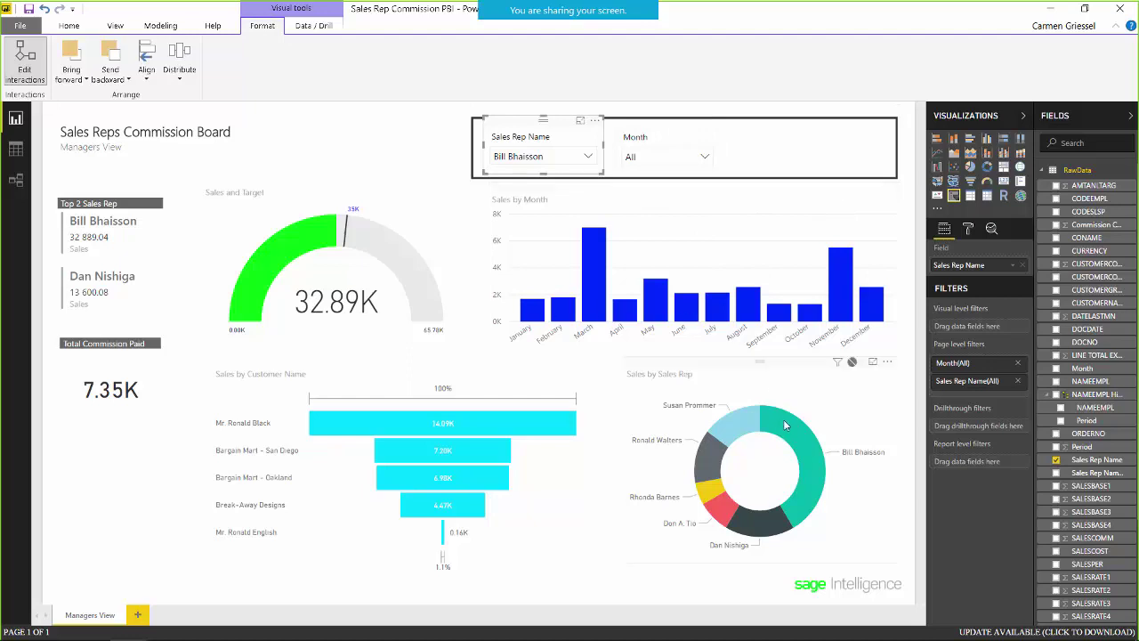
Compare how the Month and Sales Rep Name slicers are set to interact with the Sales by Sales Rep donut chart, and deselect the slicer.
mouse_move(388, 369)
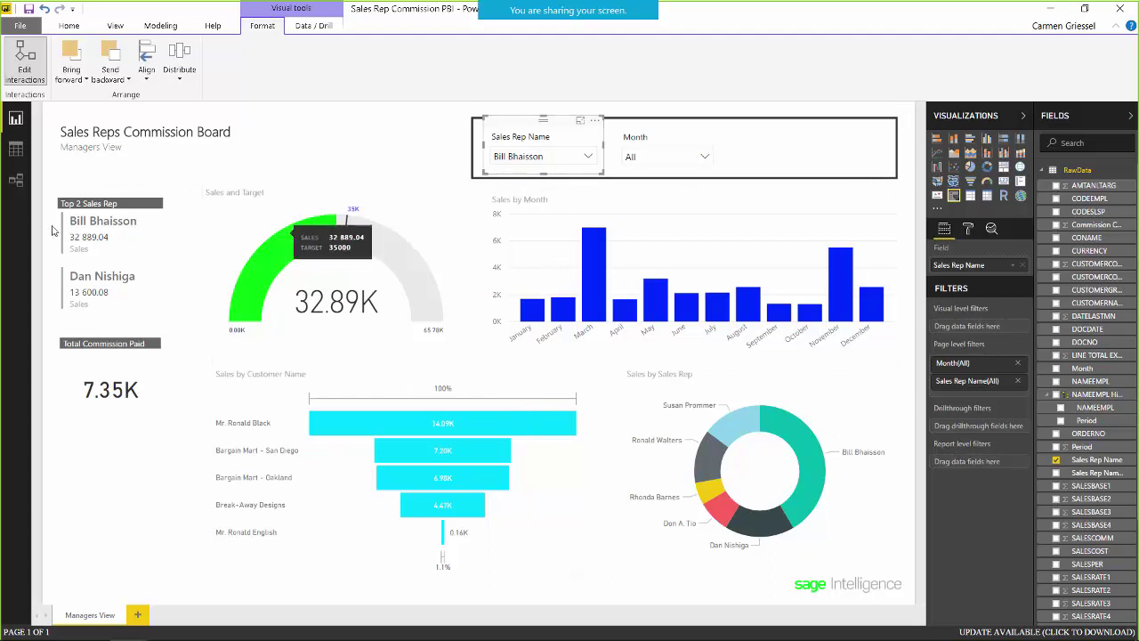
left_click(648, 135)
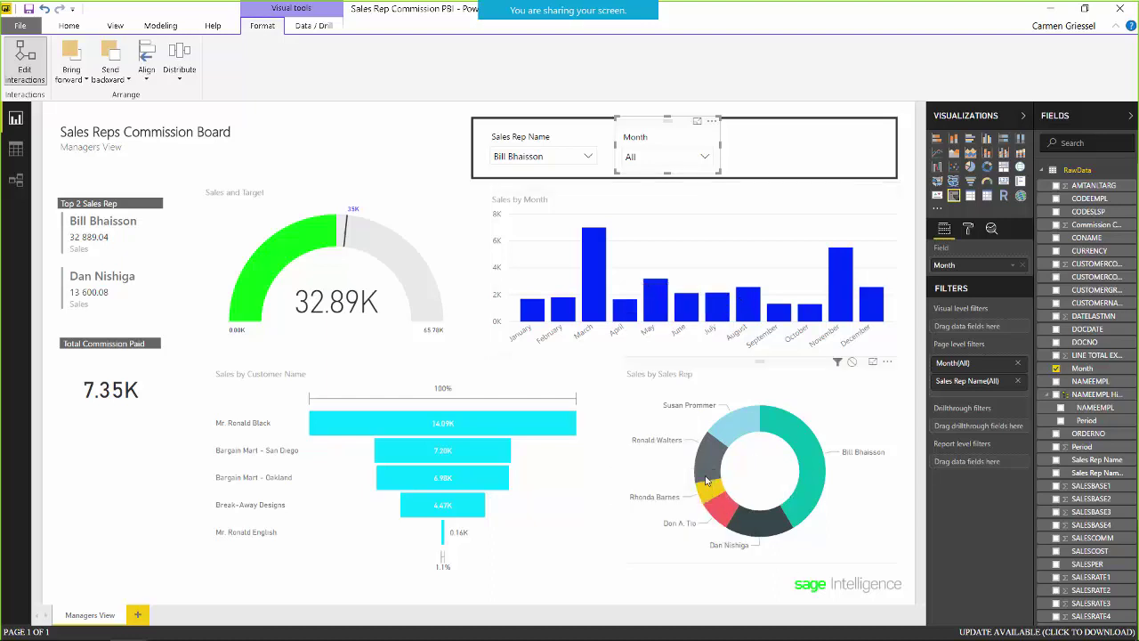
left_click(550, 138)
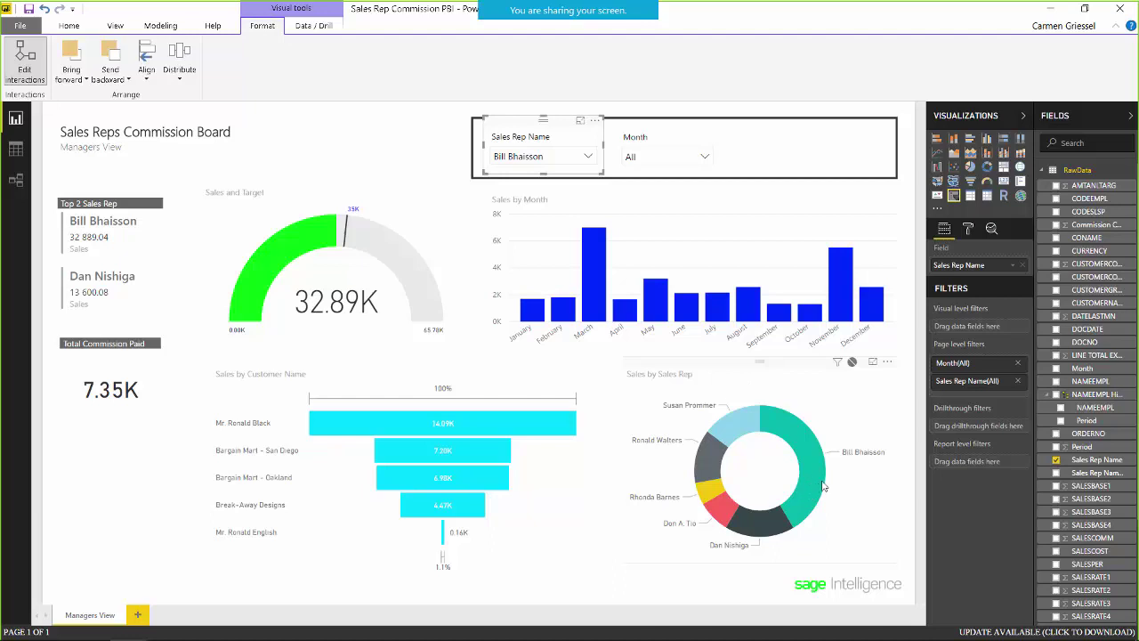
mouse_move(787, 514)
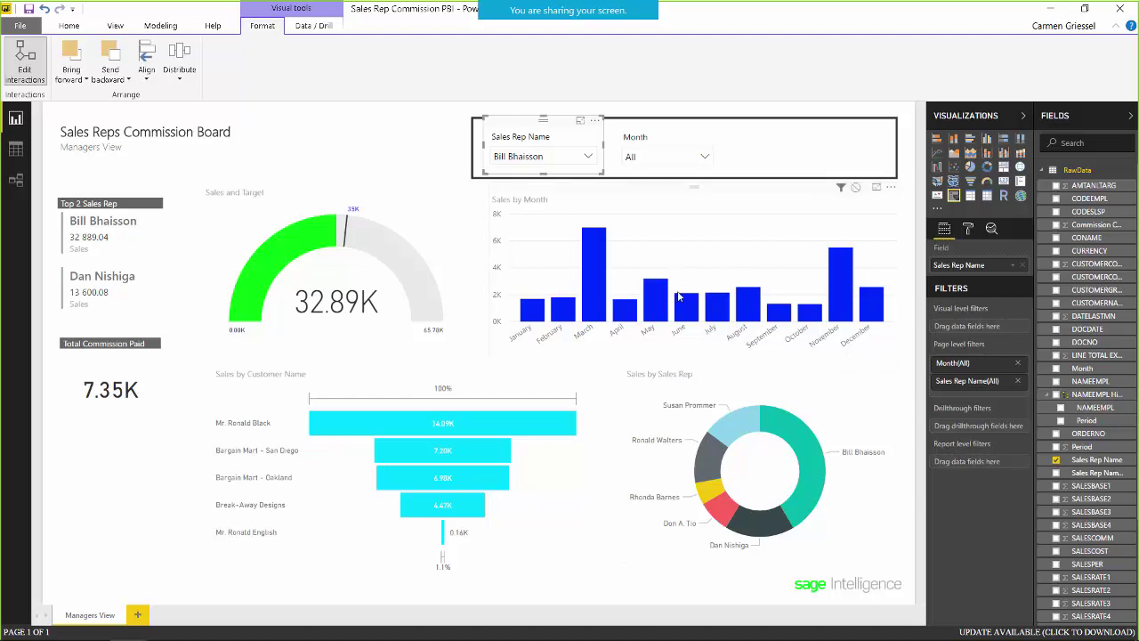
mouse_move(740, 426)
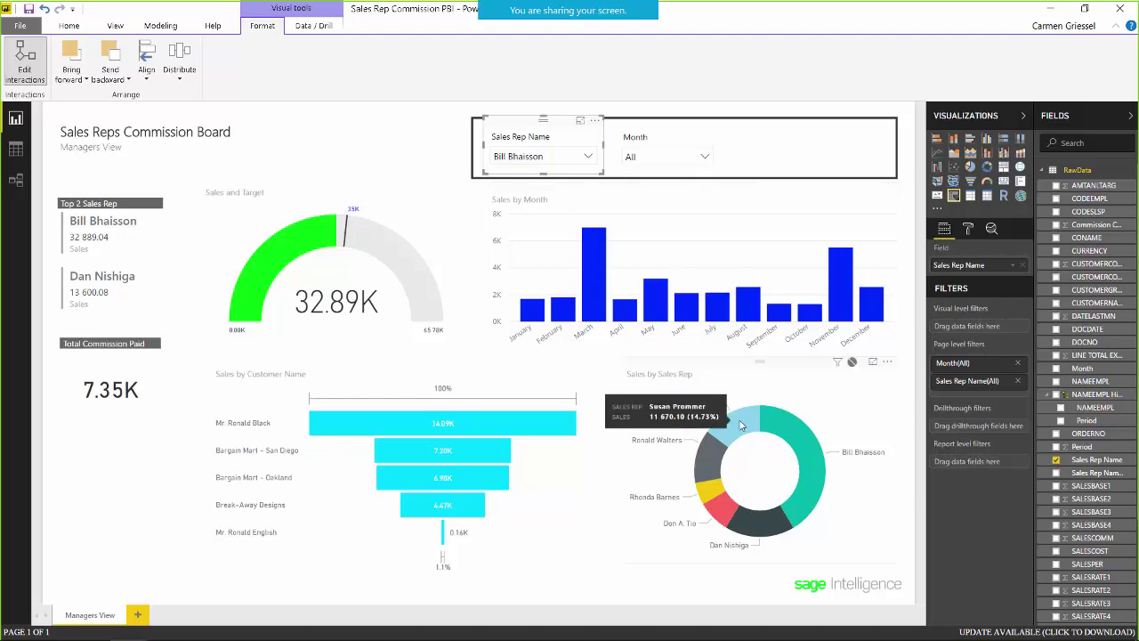
left_click(353, 154)
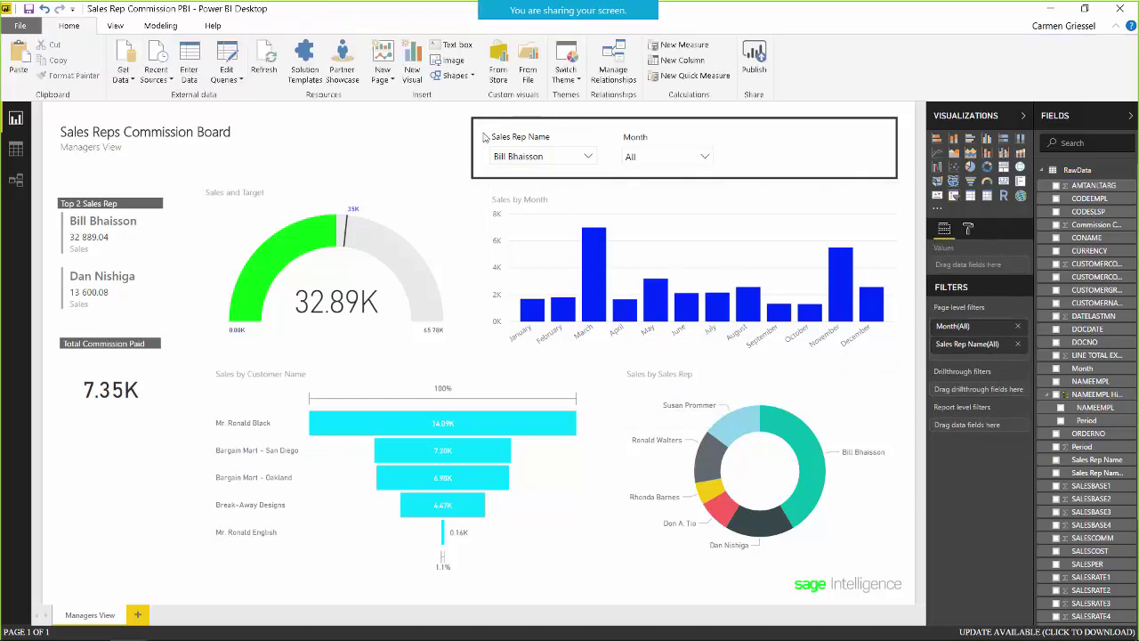
Test the Sales Rep Name slicer by filtering the board to the third sales rep, and clear that selection to show all reps.
left_click(589, 158)
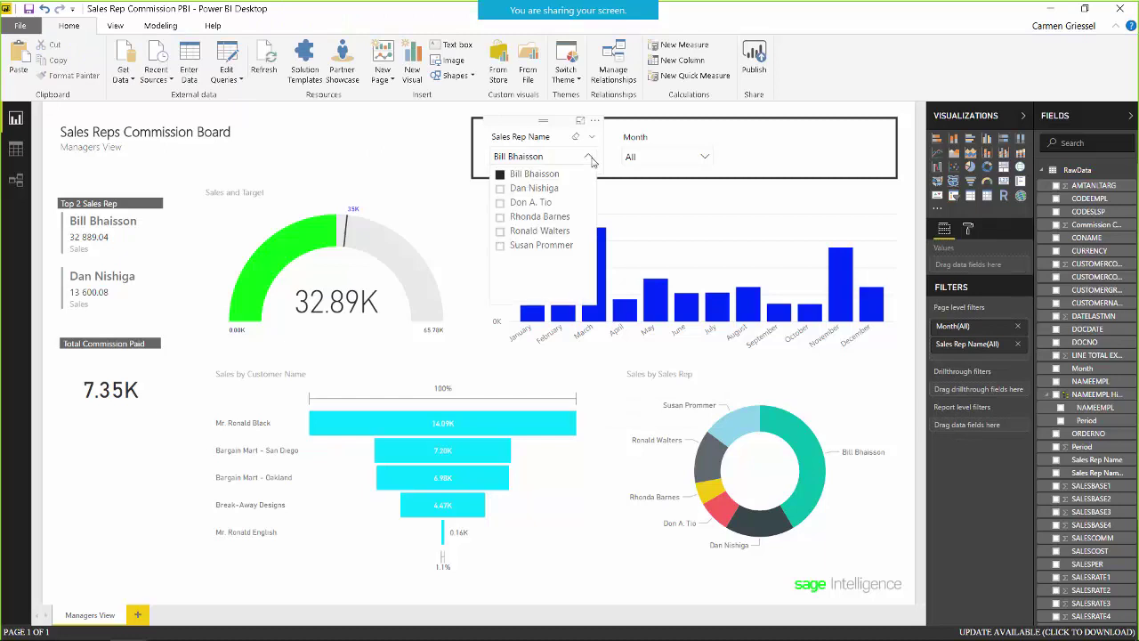
left_click(502, 203)
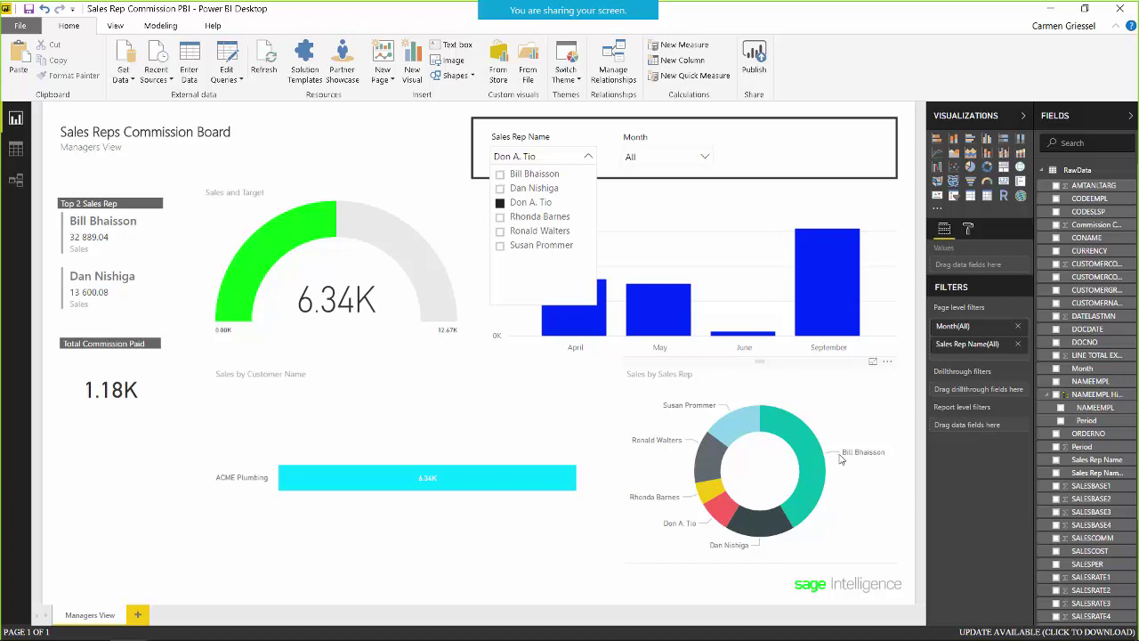
left_click(668, 146)
left_click(587, 158)
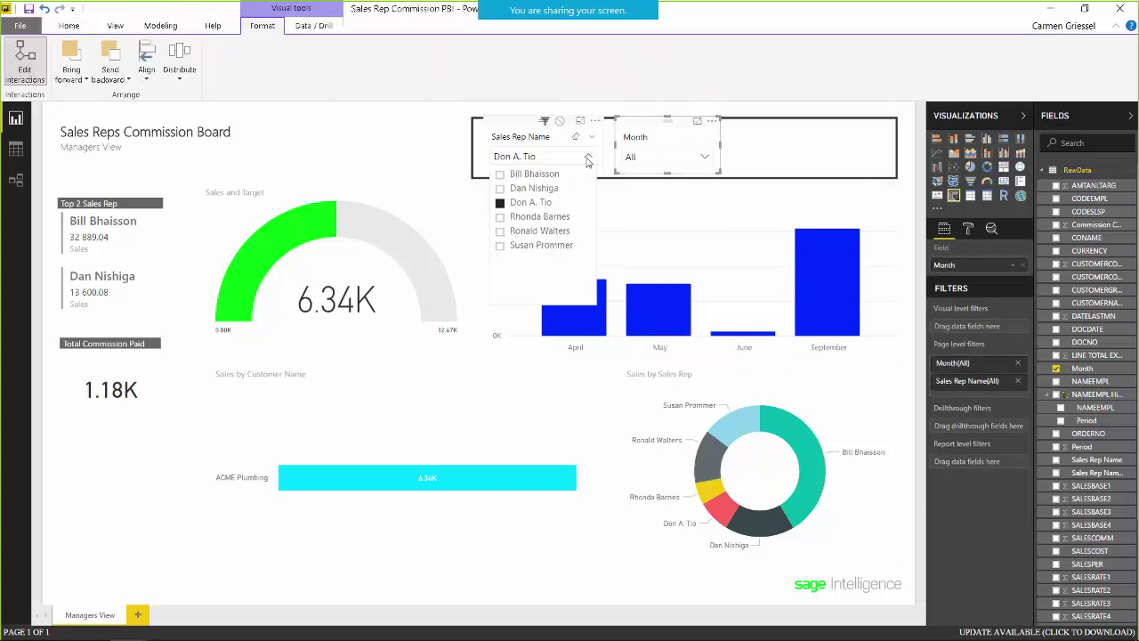
left_click(500, 202)
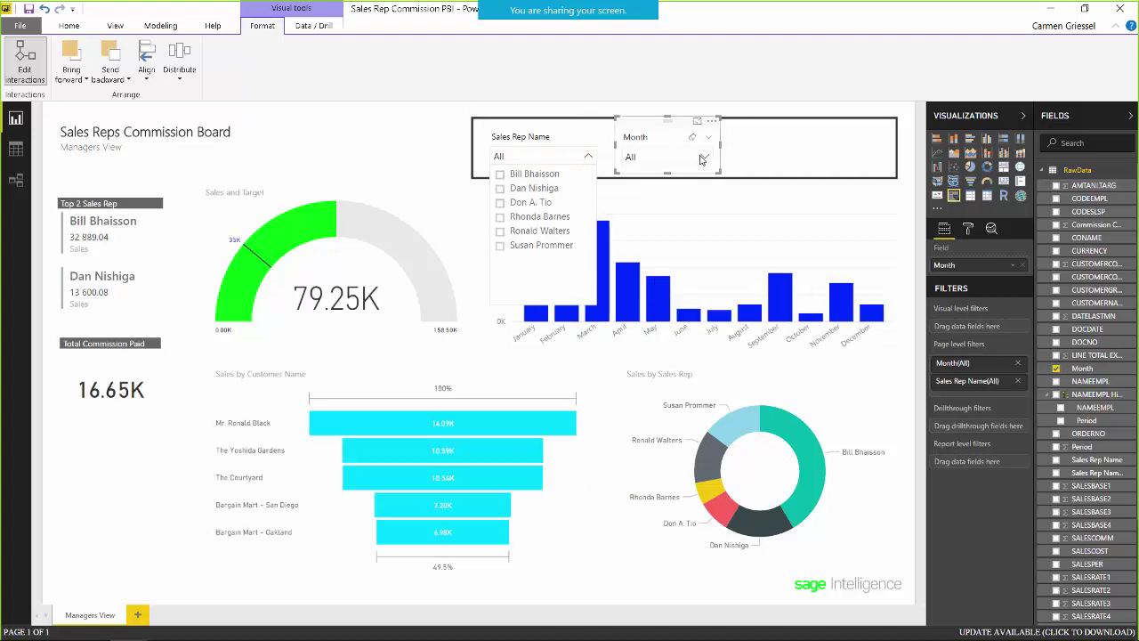
Filter the Sales Reps Commission Board to April in the Month slicer and close the open slicer lists.
left_click(702, 158)
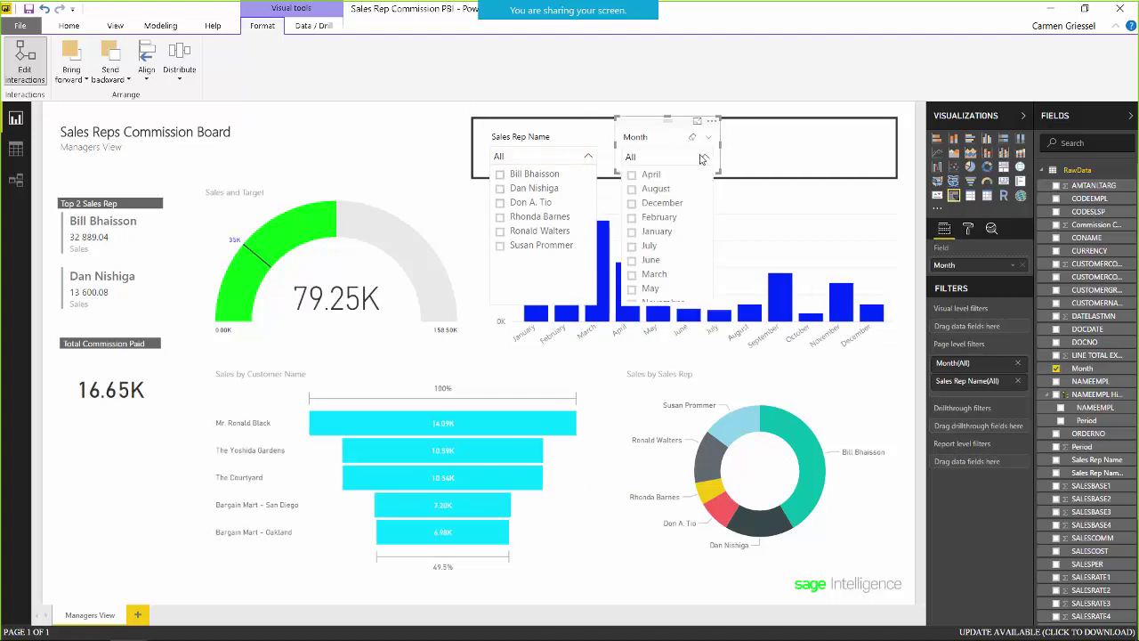
left_click(631, 175)
left_click(420, 160)
left_click(420, 161)
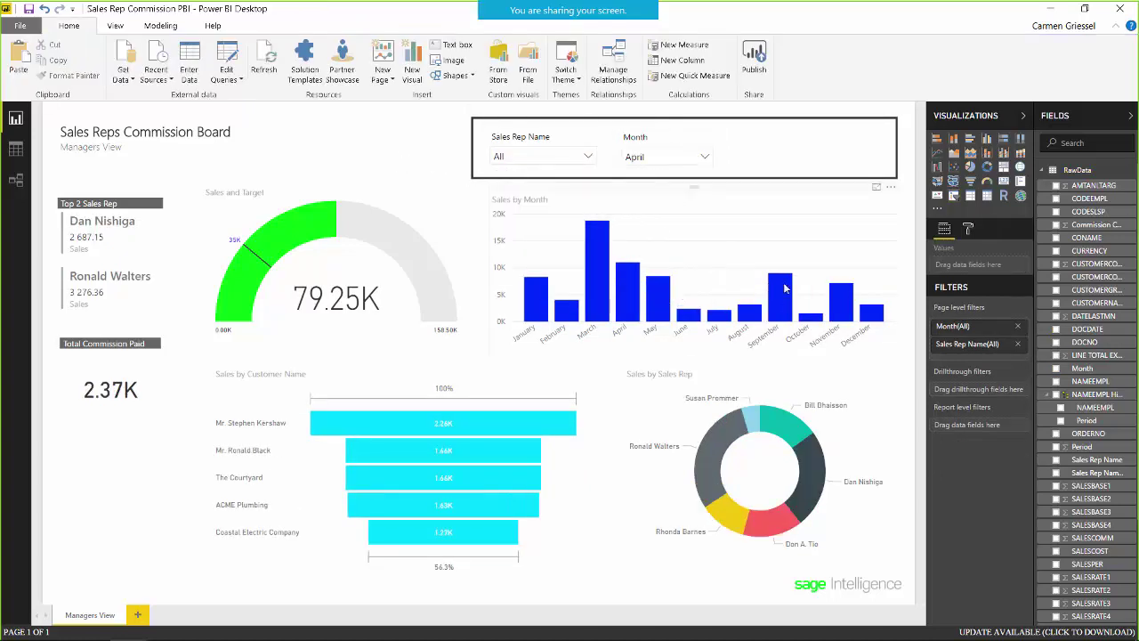